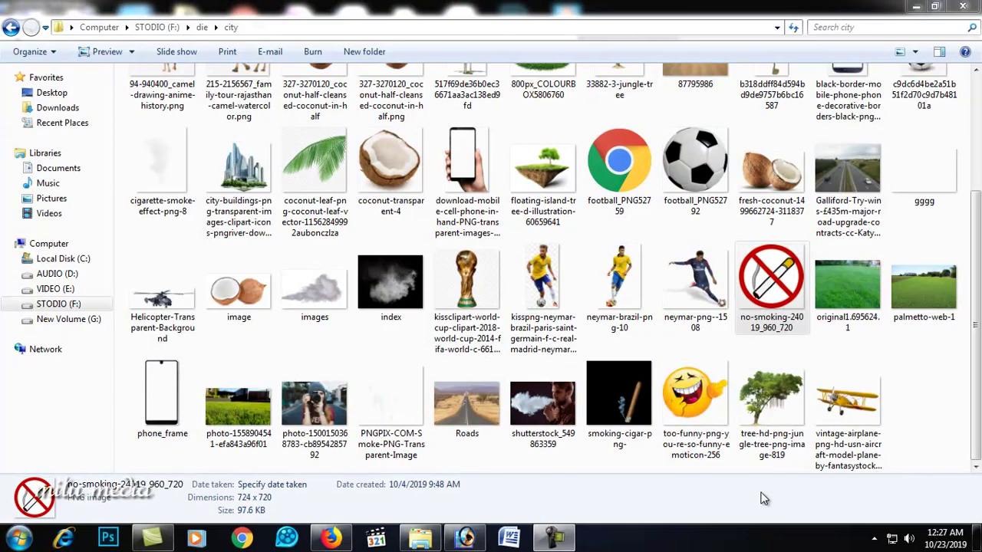
- Drag football_PNG52792.png from Explorer into the Photoshop workspace to open it
{"action": "mouse_move", "coordinate": [696, 163]}
{"action": "left_mouse_down"}
{"action": "mouse_move", "coordinate": [499, 483]}
{"action": "mouse_move", "coordinate": [474, 350]}
{"action": "left_mouse_up"}
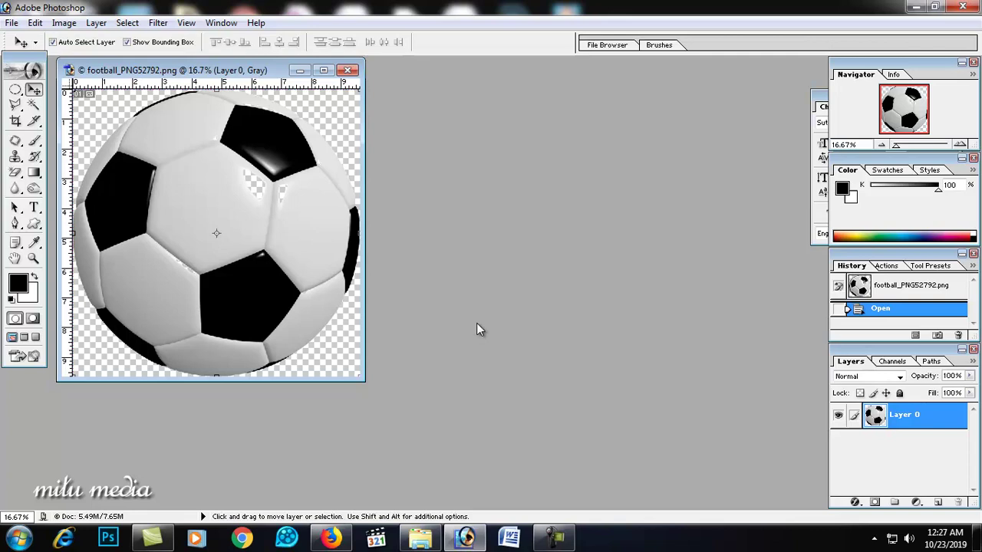
- Create a new blank A4 document (210×297 mm, 300 ppi)
{"action": "key", "text": "ctrl+n"}
{"action": "left_click", "coordinate": [481, 213]}
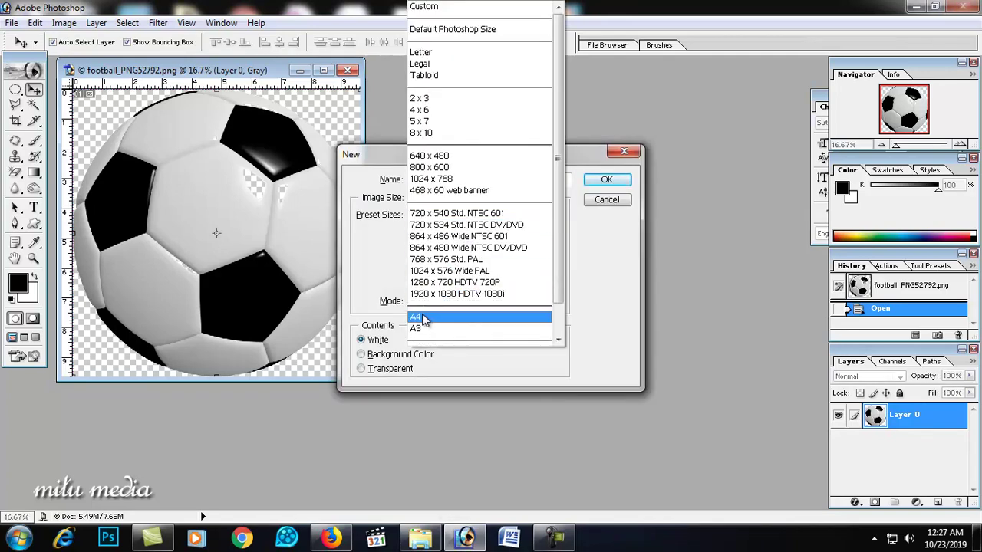
{"action": "left_click", "coordinate": [420, 317]}
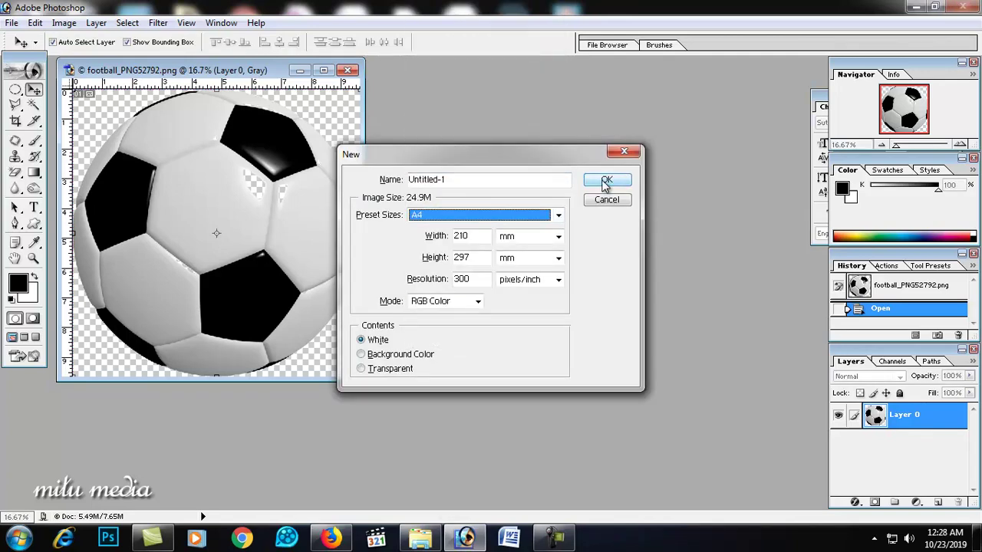
{"action": "left_click", "coordinate": [606, 181]}
- Copy the soccer ball into the A4 document as Layer 1, scaled to about 59% and lowered
{"action": "mouse_move", "coordinate": [103, 158]}
{"action": "left_mouse_down"}
{"action": "mouse_move", "coordinate": [310, 246]}
{"action": "mouse_move", "coordinate": [453, 285]}
{"action": "left_mouse_up"}
{"action": "left_click", "coordinate": [520, 98]}
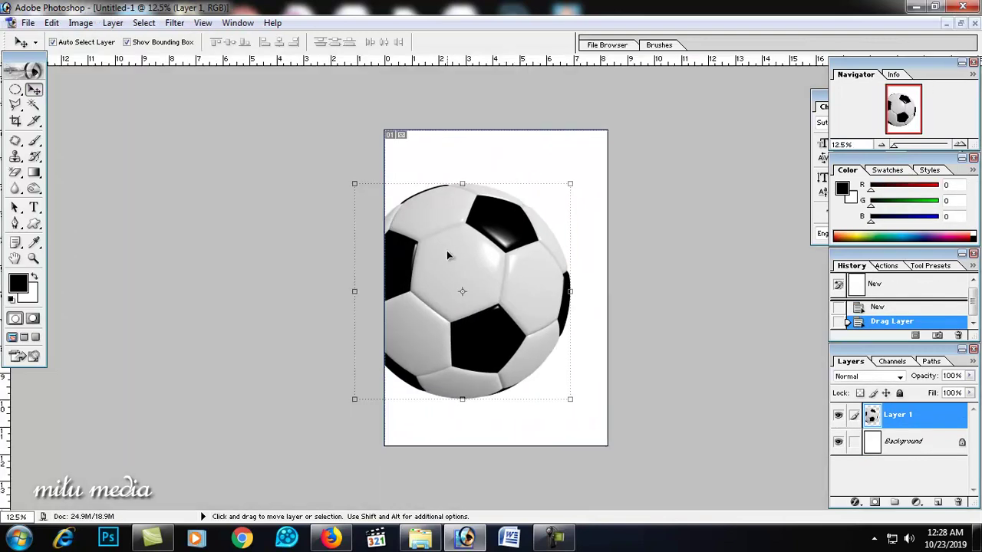
{"action": "left_click_drag", "start_coordinate": [458, 240], "coordinate": [495, 301]}
{"action": "key", "text": "ctrl+t"}
{"action": "mouse_move", "coordinate": [596, 197]}
{"action": "left_mouse_down"}
{"action": "mouse_move", "coordinate": [513, 312]}
{"action": "mouse_move", "coordinate": [508, 372]}
{"action": "left_mouse_up"}
{"action": "key", "text": "Return"}
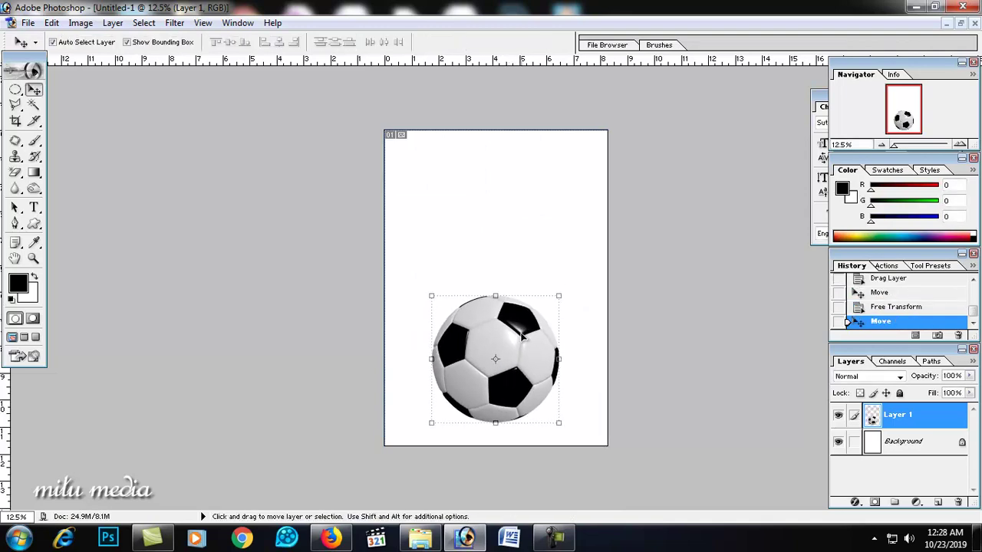
{"action": "key", "text": "ctrl+plus"}
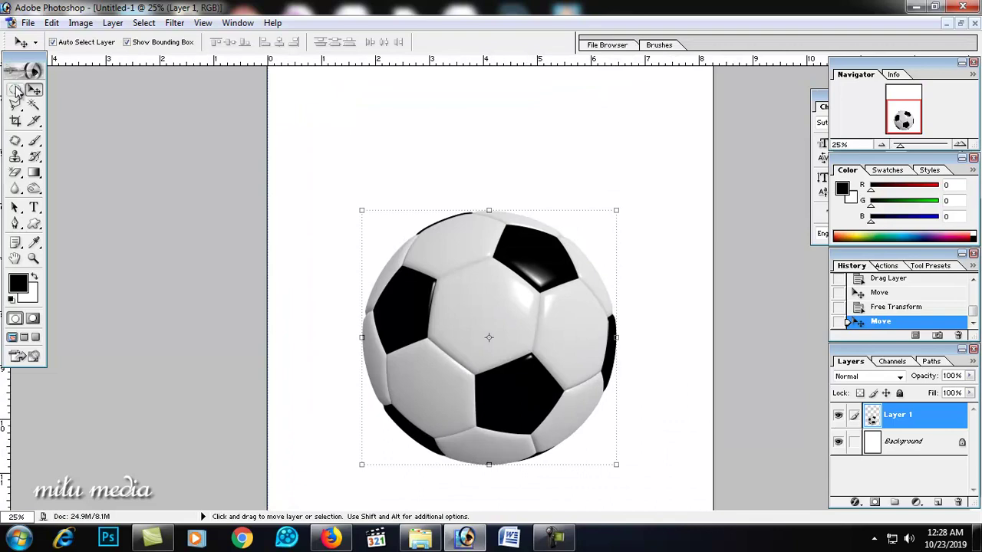
- Cut the ball's upper half onto Layer 2 with an elliptical selection
{"action": "left_click", "coordinate": [16, 90]}
{"action": "left_click_drag", "start_coordinate": [580, 327], "coordinate": [636, 367]}
{"action": "mouse_move", "coordinate": [517, 296]}
{"action": "left_mouse_down"}
{"action": "mouse_move", "coordinate": [544, 304]}
{"action": "mouse_move", "coordinate": [538, 296]}
{"action": "left_mouse_up"}
{"action": "right_click", "coordinate": [537, 294]}
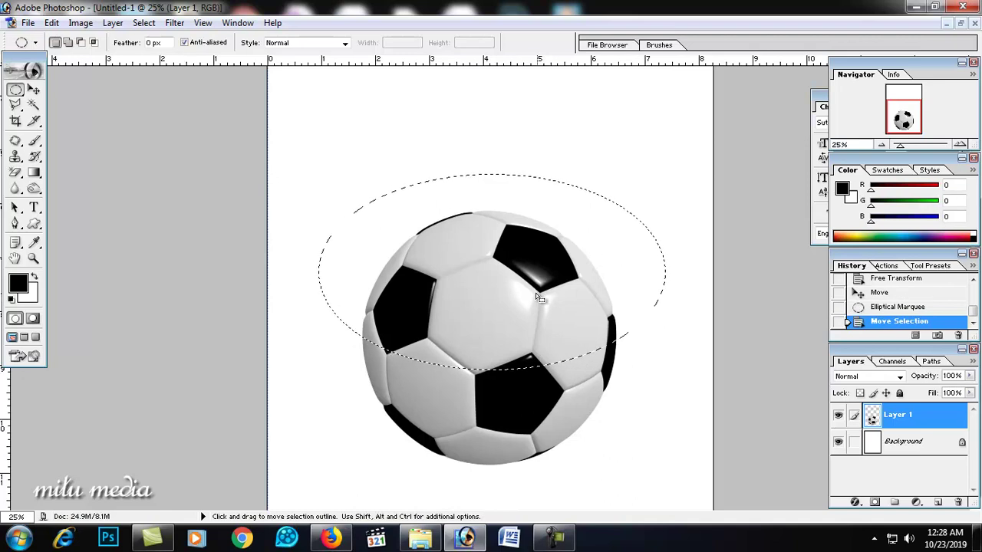
{"action": "left_click", "coordinate": [584, 154]}
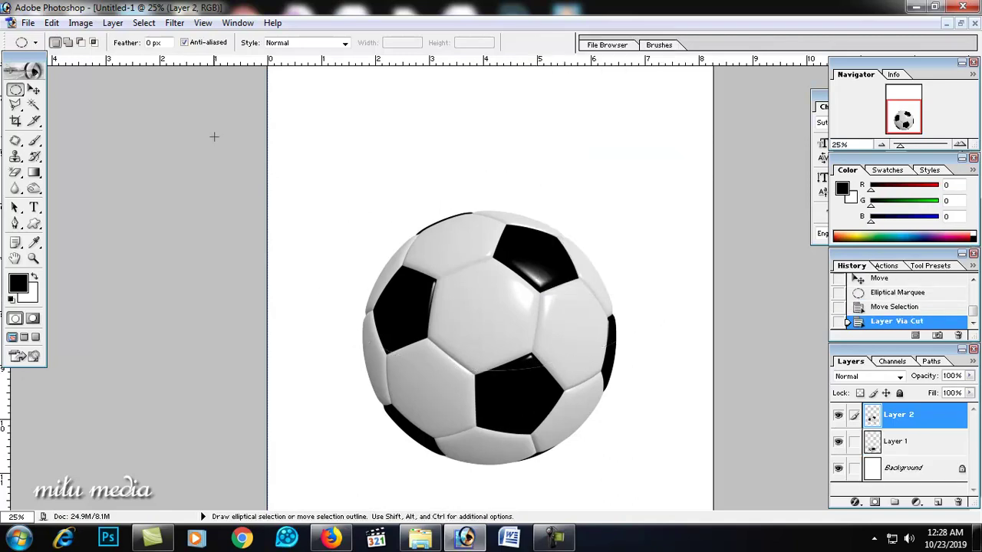
- Lift the upper half above the lower, shrink both halves slightly, and select the Background layer
{"action": "left_click", "coordinate": [34, 90]}
{"action": "mouse_move", "coordinate": [479, 322]}
{"action": "left_mouse_down"}
{"action": "mouse_move", "coordinate": [482, 183]}
{"action": "mouse_move", "coordinate": [483, 288]}
{"action": "left_mouse_up"}
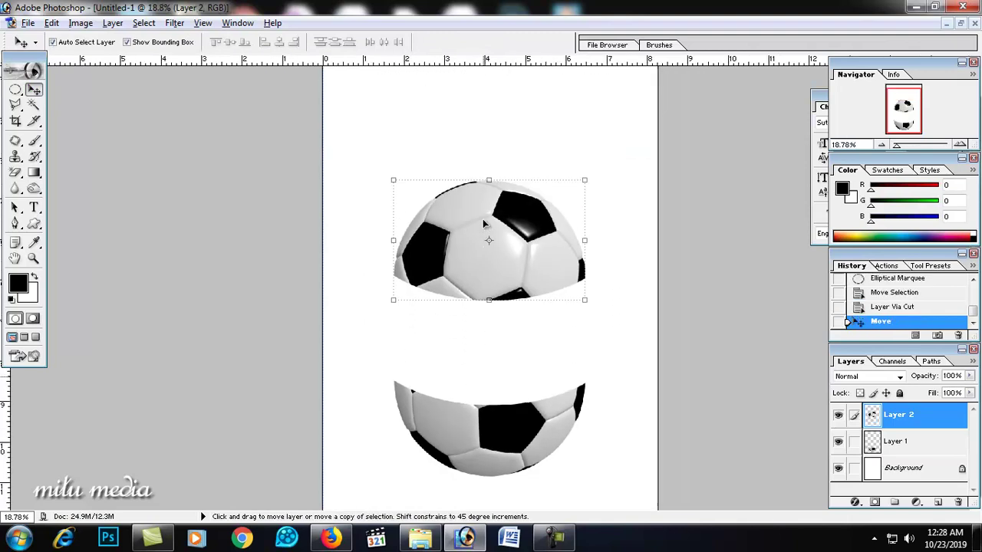
{"action": "key", "text": "ctrl+0"}
{"action": "left_click_drag", "start_coordinate": [487, 192], "coordinate": [486, 164]}
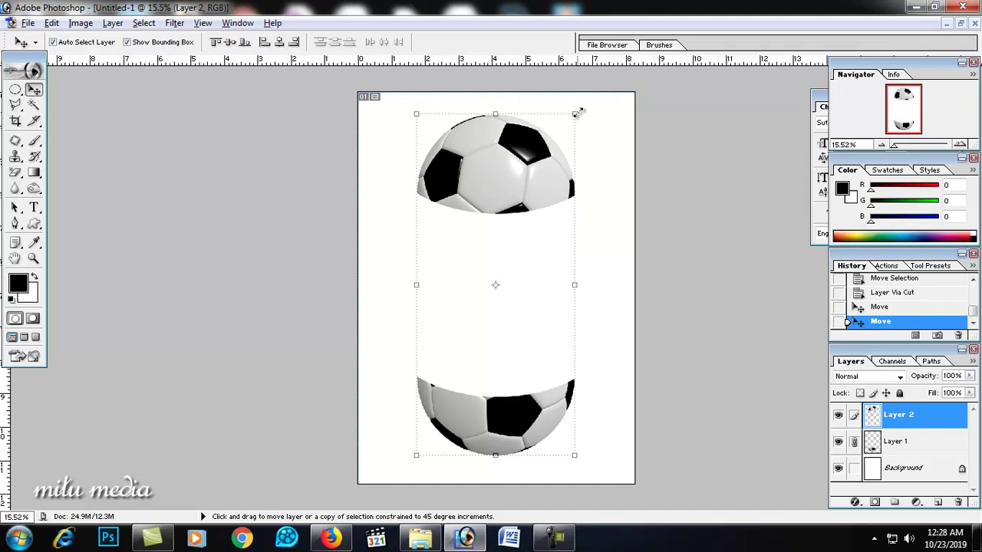
{"action": "left_click_drag", "start_coordinate": [577, 113], "coordinate": [560, 144]}
{"action": "key", "text": "Return"}
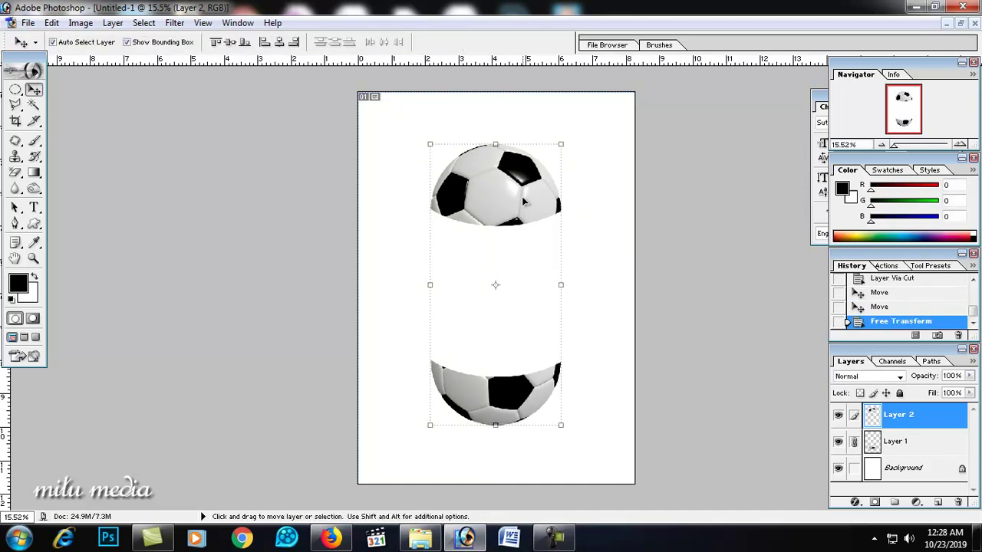
{"action": "left_click_drag", "start_coordinate": [524, 201], "coordinate": [526, 220]}
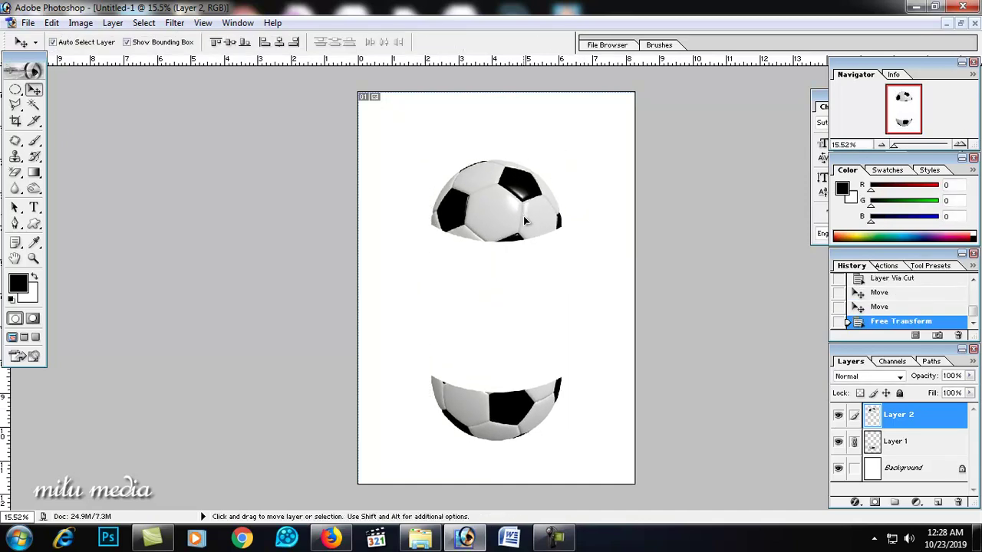
{"action": "right_click", "coordinate": [388, 277]}
{"action": "left_click", "coordinate": [410, 280]}
- Convert Background into Layer 0, then try a brown radial gradient and undo it
{"action": "double_click", "coordinate": [954, 474]}
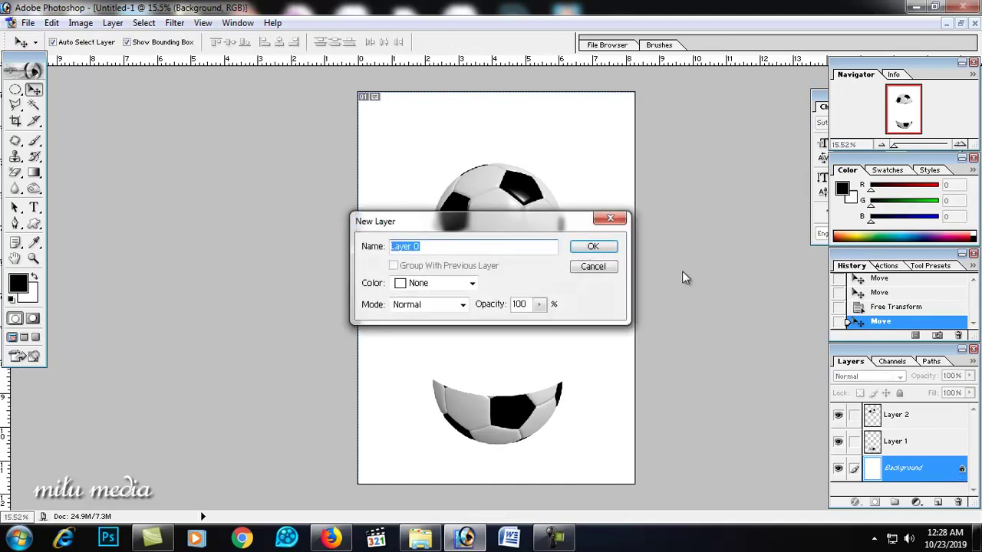
{"action": "left_click", "coordinate": [593, 247]}
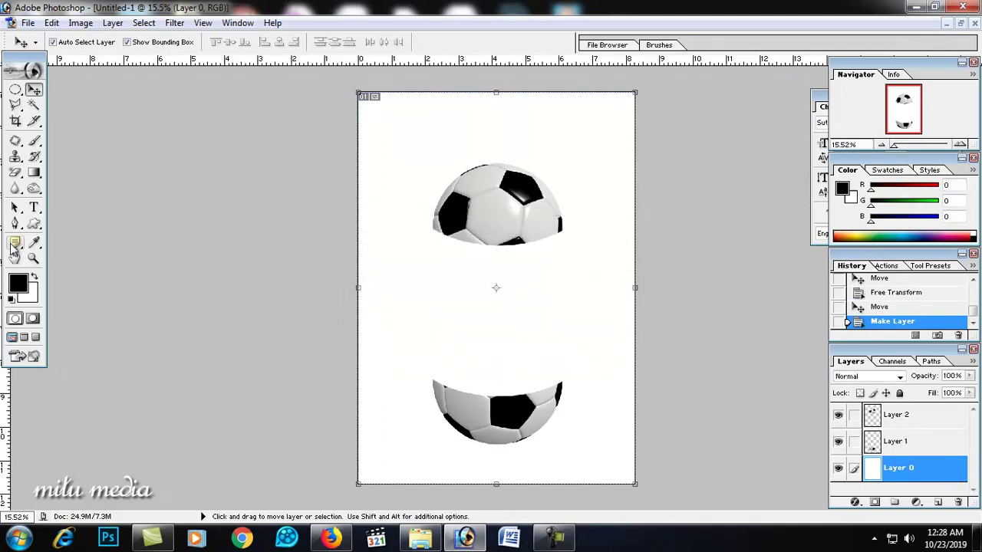
{"action": "left_click", "coordinate": [18, 284]}
{"action": "left_click_drag", "start_coordinate": [581, 278], "coordinate": [606, 299]}
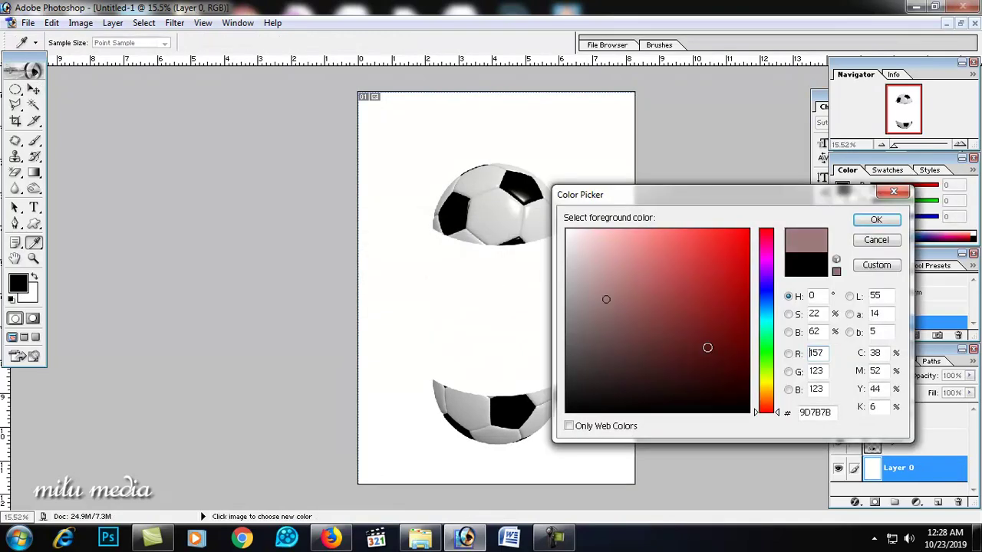
{"action": "left_click", "coordinate": [628, 320]}
{"action": "left_click", "coordinate": [865, 224]}
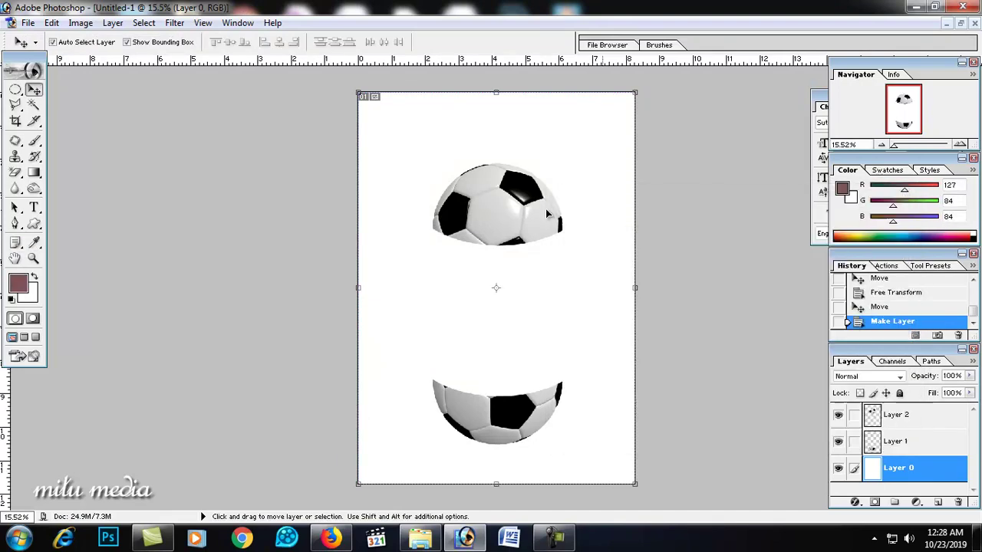
{"action": "left_click", "coordinate": [33, 172]}
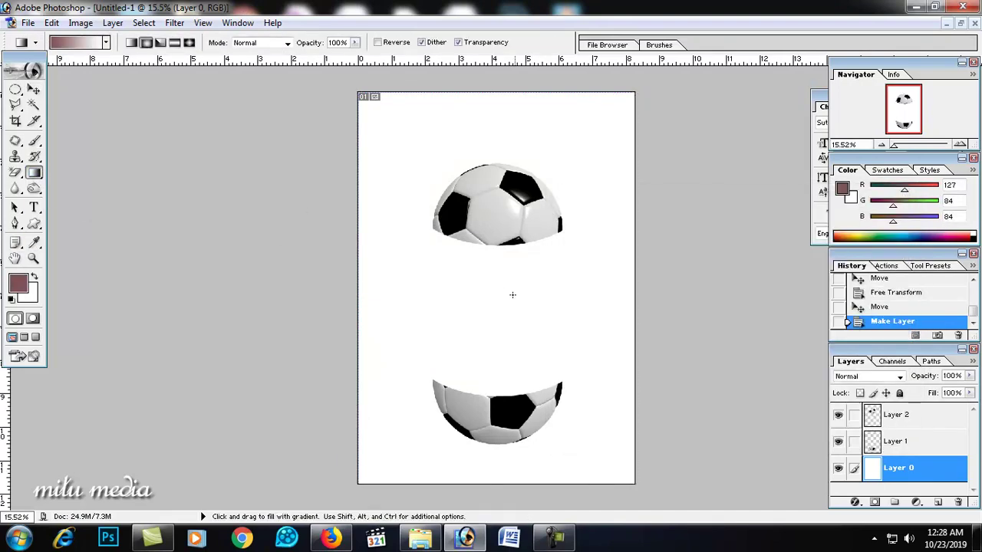
{"action": "left_click_drag", "start_coordinate": [495, 291], "coordinate": [621, 466]}
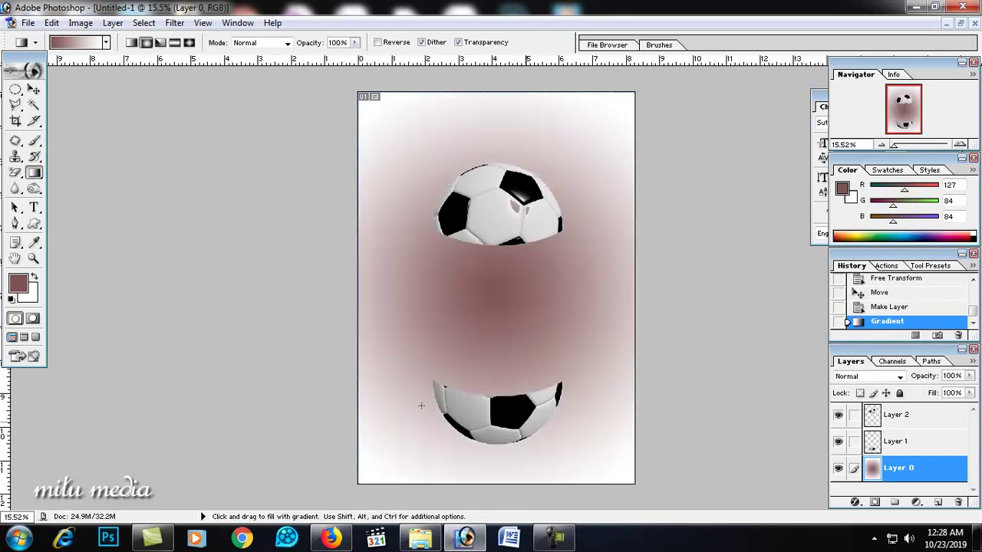
{"action": "key", "text": "ctrl+z"}
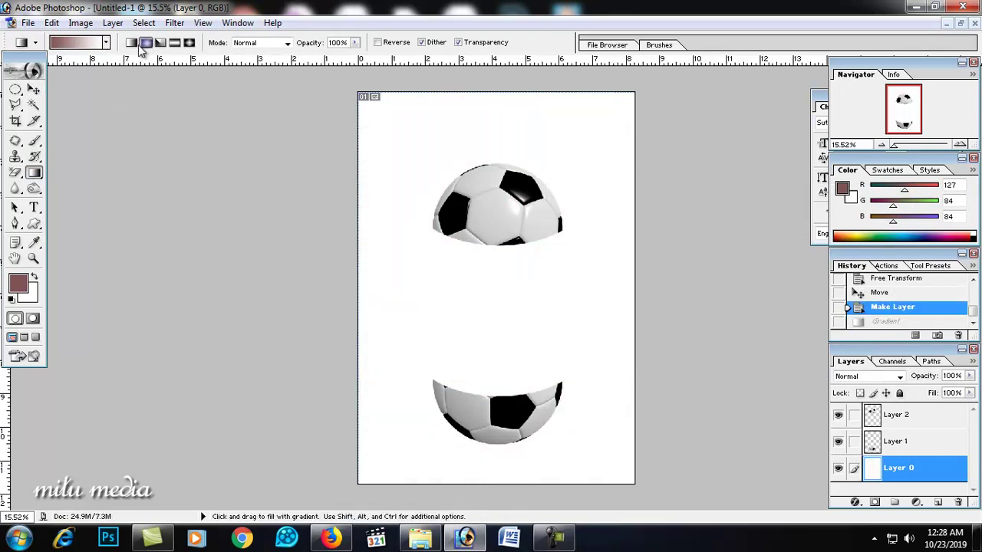
- Set the colour to gold E7B342 and fill a white-to-gold radial gradient from the centre
{"action": "left_click", "coordinate": [107, 43]}
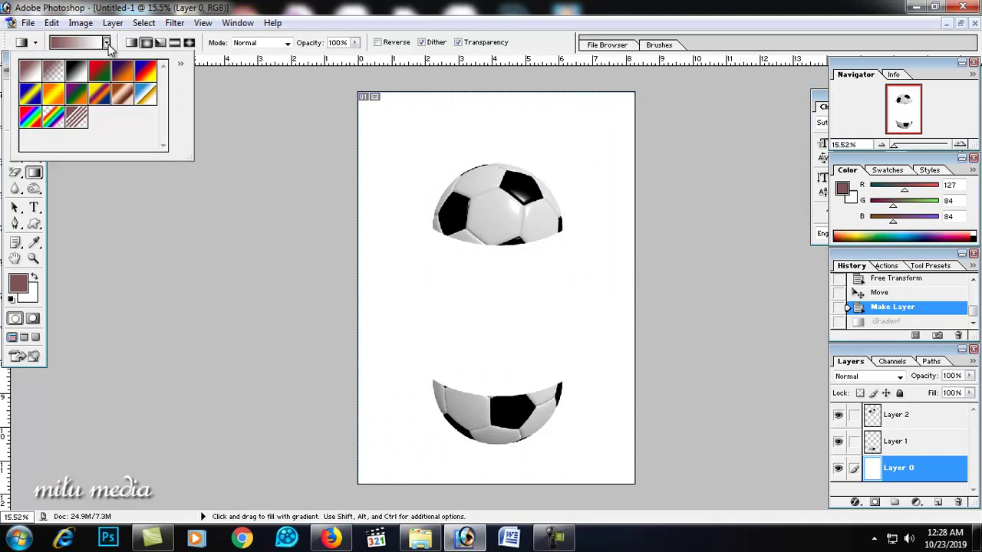
{"action": "left_click", "coordinate": [18, 289]}
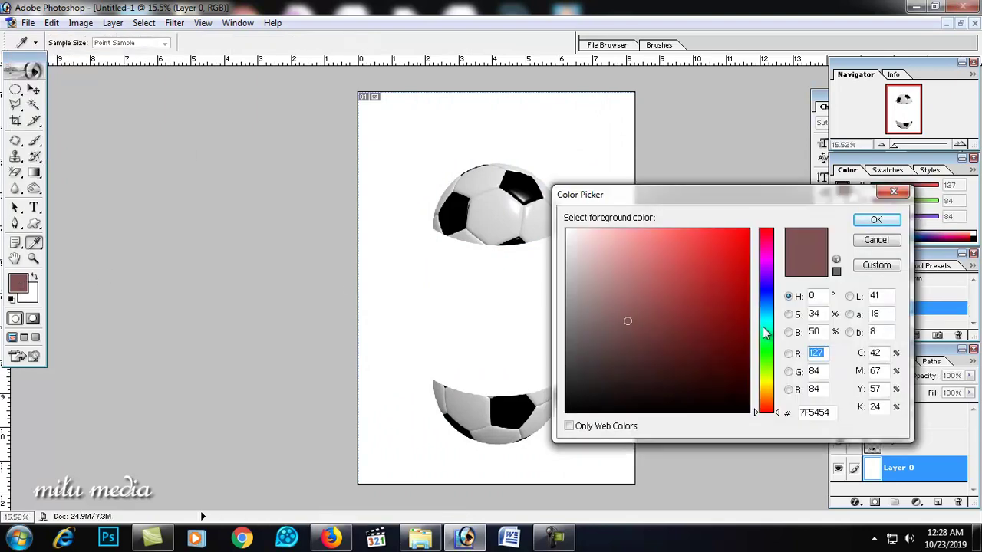
{"action": "left_click", "coordinate": [764, 391]}
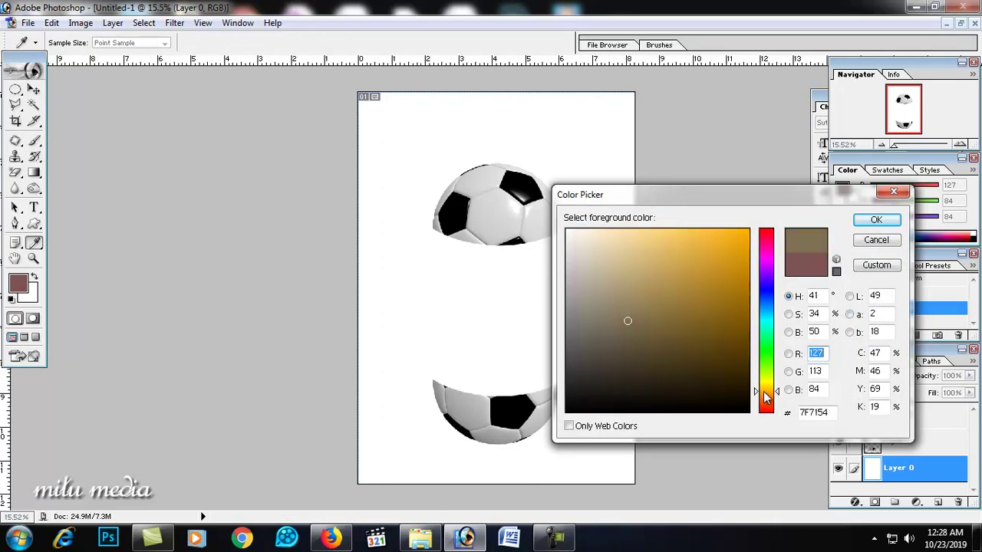
{"action": "left_click_drag", "start_coordinate": [674, 319], "coordinate": [695, 282]}
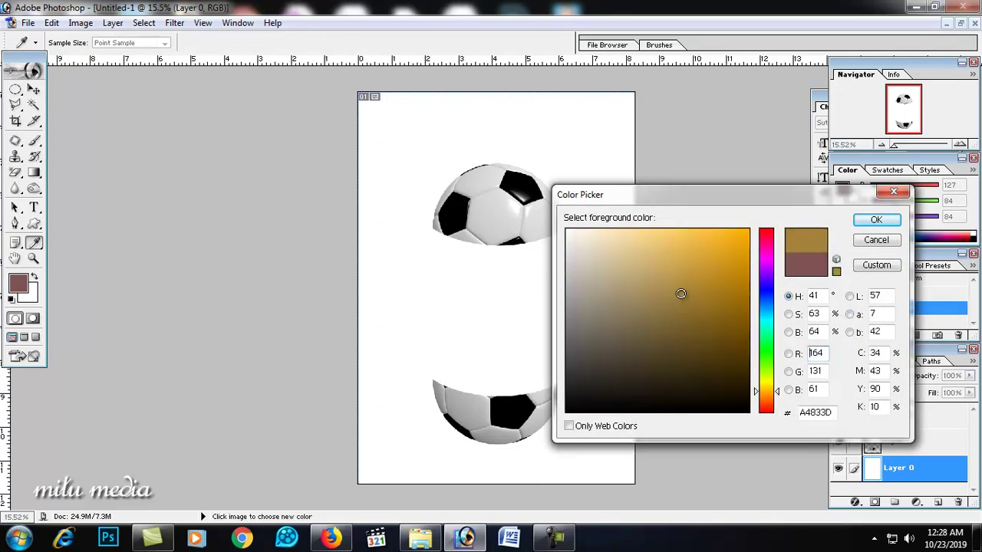
{"action": "left_click", "coordinate": [696, 247]}
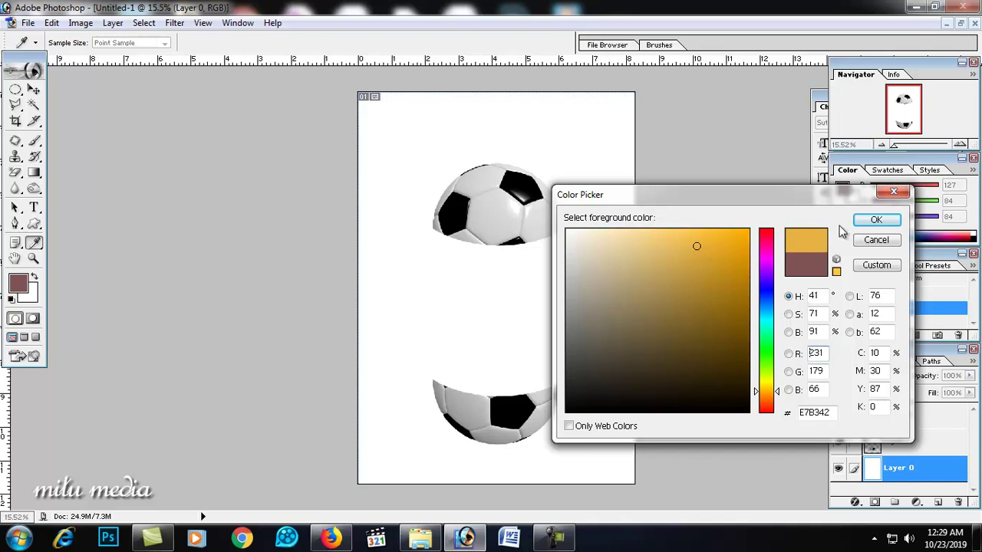
{"action": "left_click", "coordinate": [874, 221]}
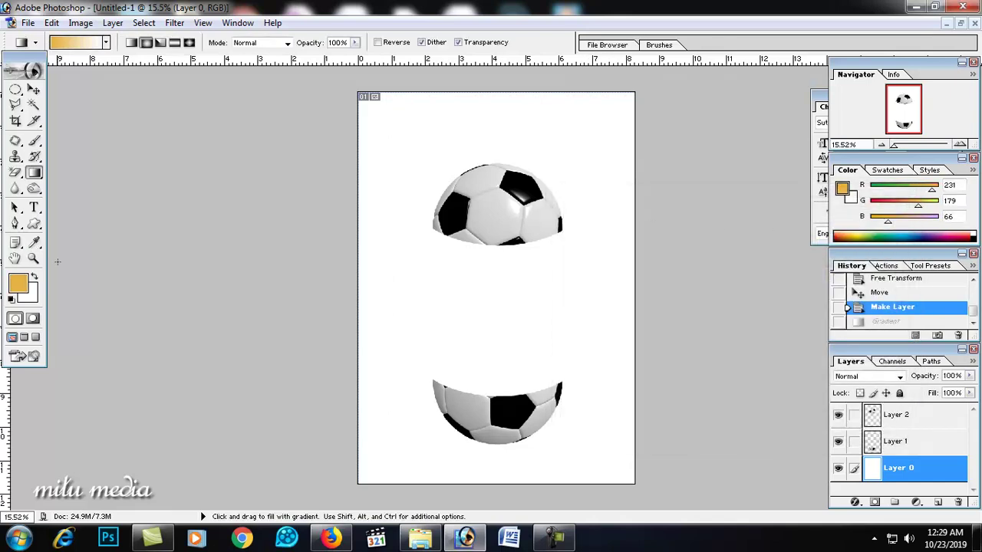
{"action": "left_click", "coordinate": [35, 277]}
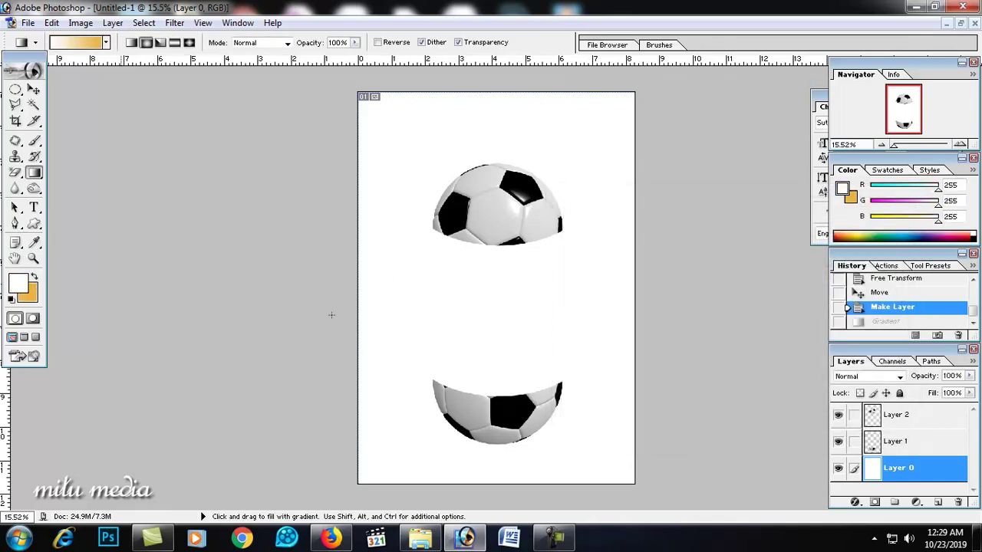
{"action": "left_click_drag", "start_coordinate": [496, 337], "coordinate": [626, 477]}
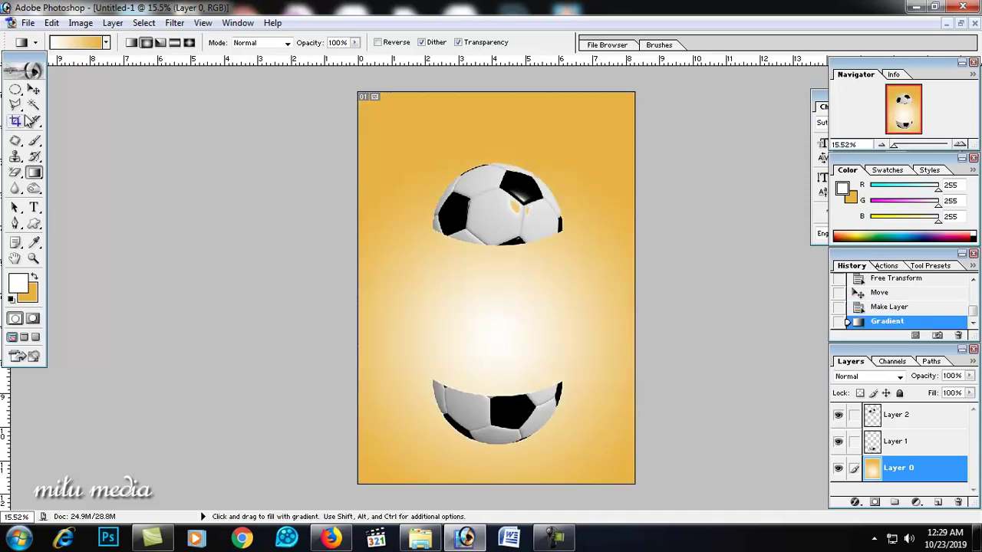
- Redraw the radial gradient on Layer 0 from the page centre, undoing one that covered the ball
{"action": "left_click", "coordinate": [33, 89]}
{"action": "scroll", "coordinate": [520, 270], "scroll_direction": "up", "scroll_amount": 1}
{"action": "left_click", "coordinate": [513, 214]}
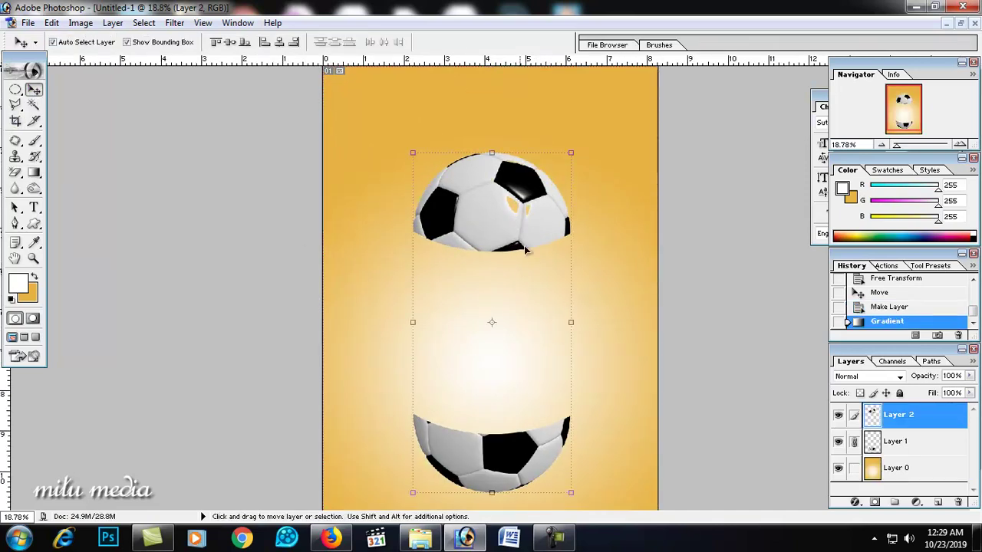
{"action": "scroll", "coordinate": [532, 276], "scroll_direction": "down", "scroll_amount": 2}
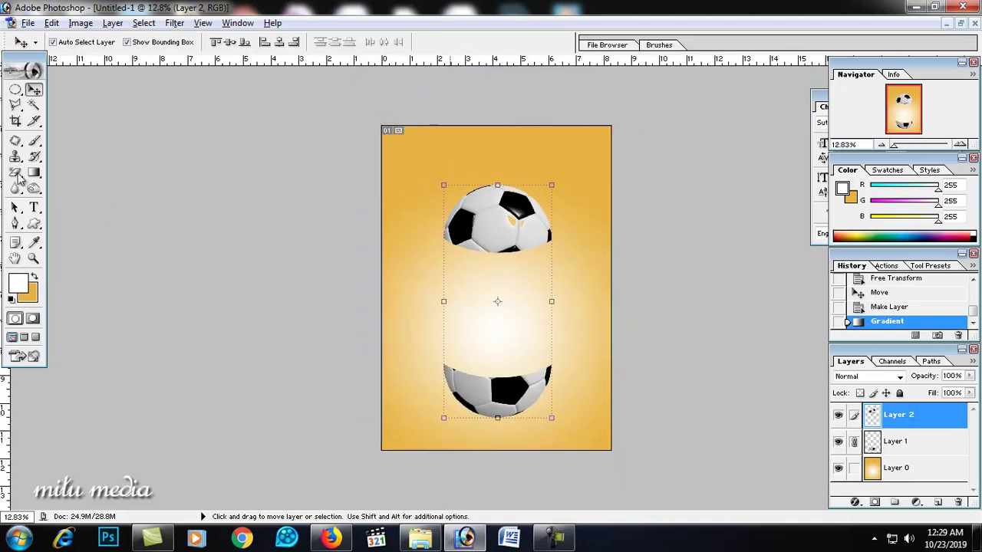
{"action": "left_click", "coordinate": [34, 171]}
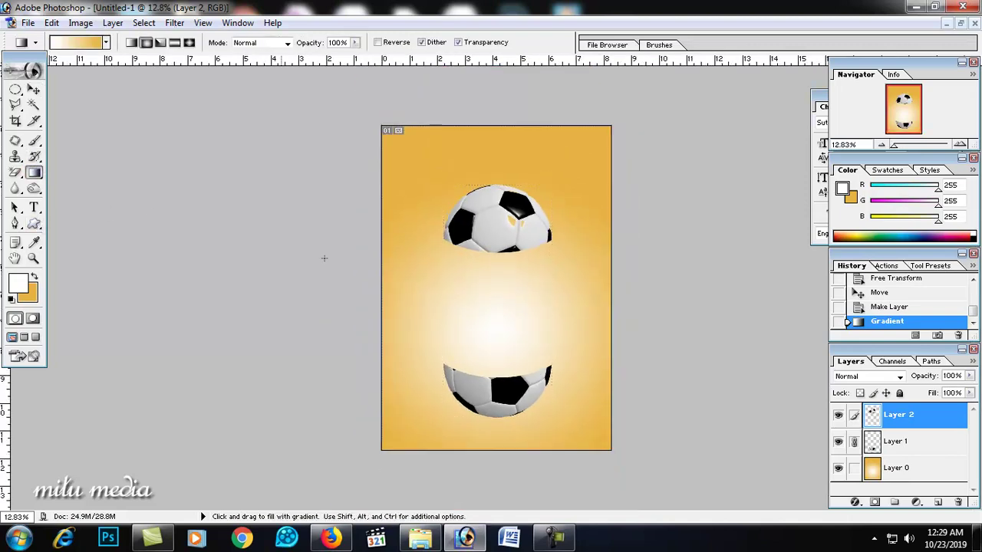
{"action": "left_click_drag", "start_coordinate": [605, 448], "coordinate": [608, 448]}
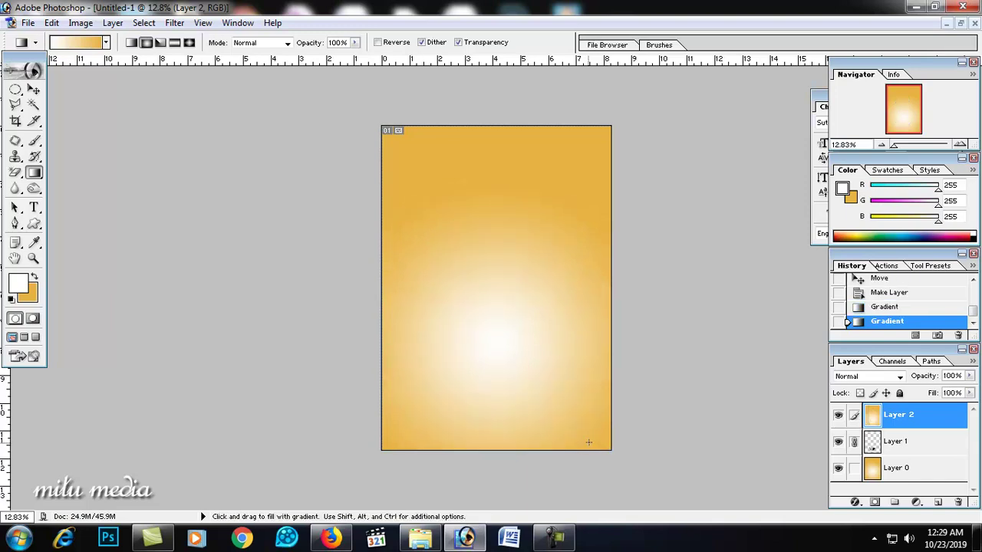
{"action": "key", "text": "ctrl+z"}
{"action": "left_click", "coordinate": [883, 469]}
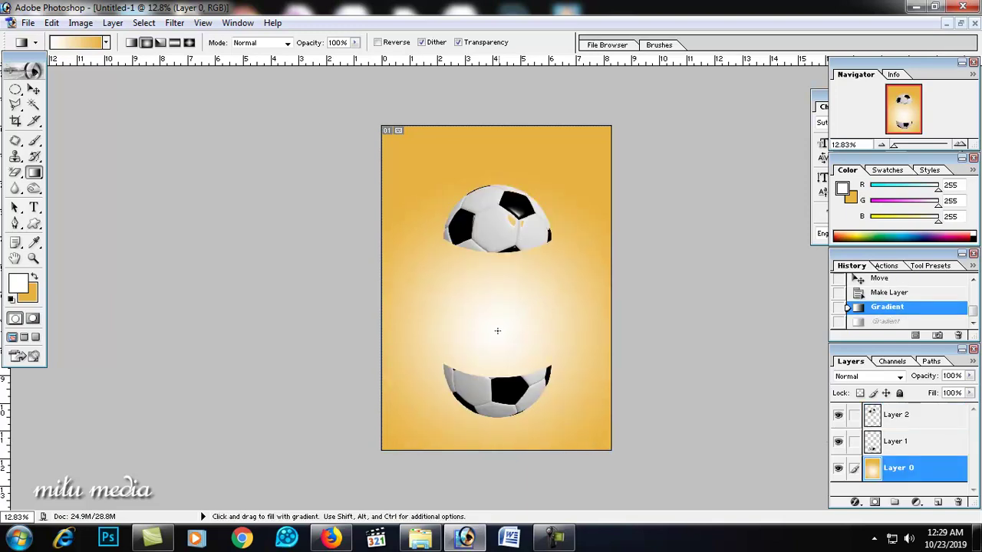
{"action": "left_click_drag", "start_coordinate": [612, 452], "coordinate": [612, 451]}
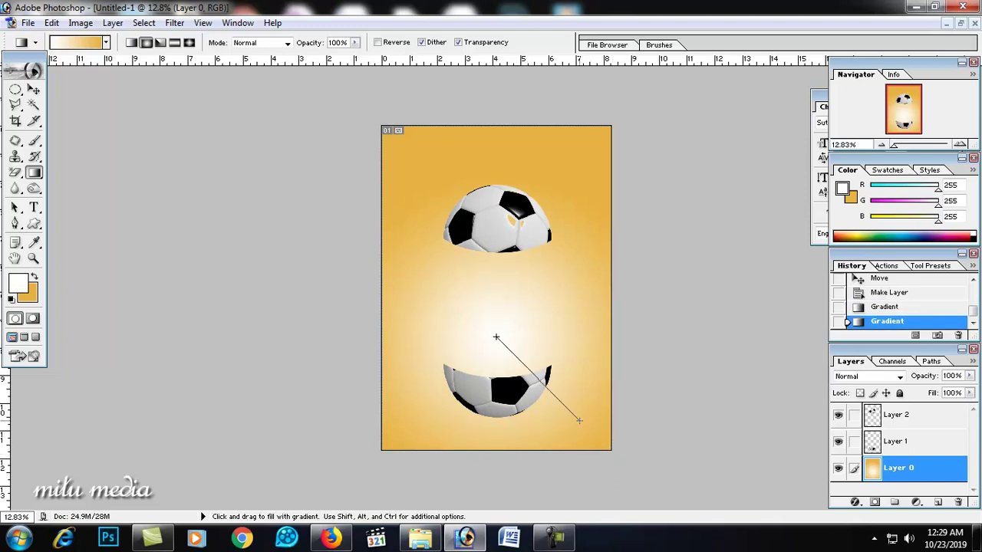
{"action": "left_click_drag", "start_coordinate": [579, 420], "coordinate": [574, 413]}
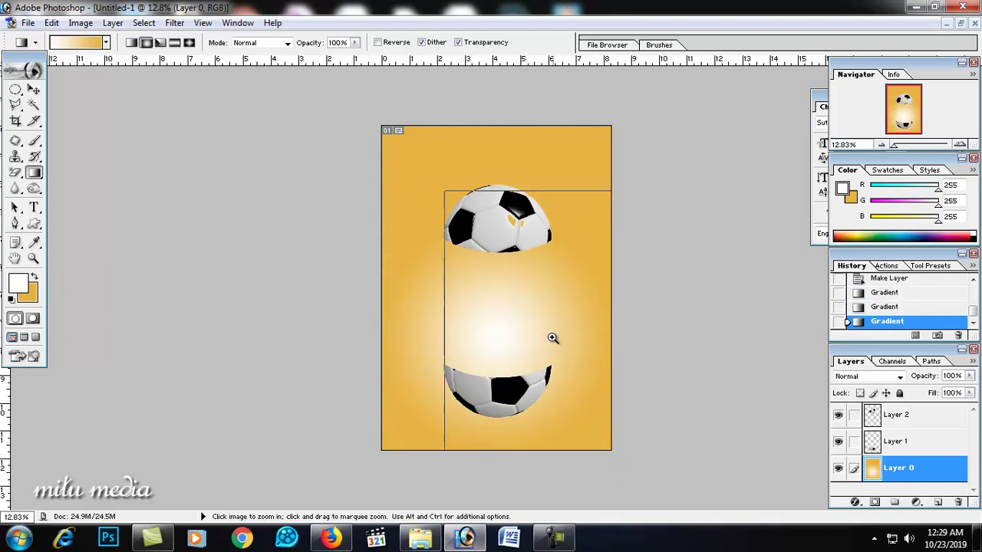
{"action": "scroll", "coordinate": [516, 300], "scroll_direction": "up", "scroll_amount": 2}
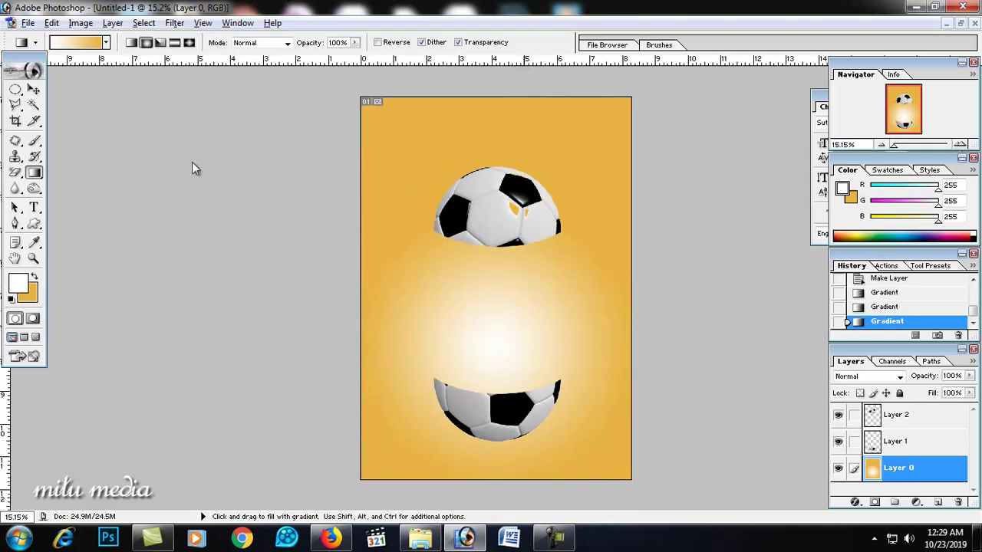
- Select the ball halves layer and open the lawn photo original1.695624.1.jpg in Photoshop
{"action": "left_click", "coordinate": [35, 90]}
{"action": "left_click", "coordinate": [521, 234]}
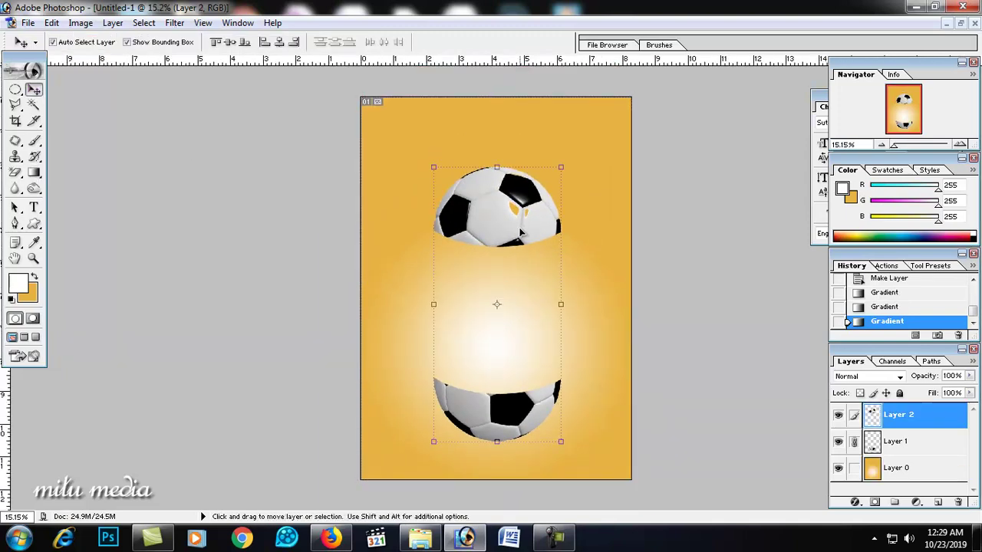
{"action": "scroll", "coordinate": [527, 269], "scroll_direction": "up", "scroll_amount": 1}
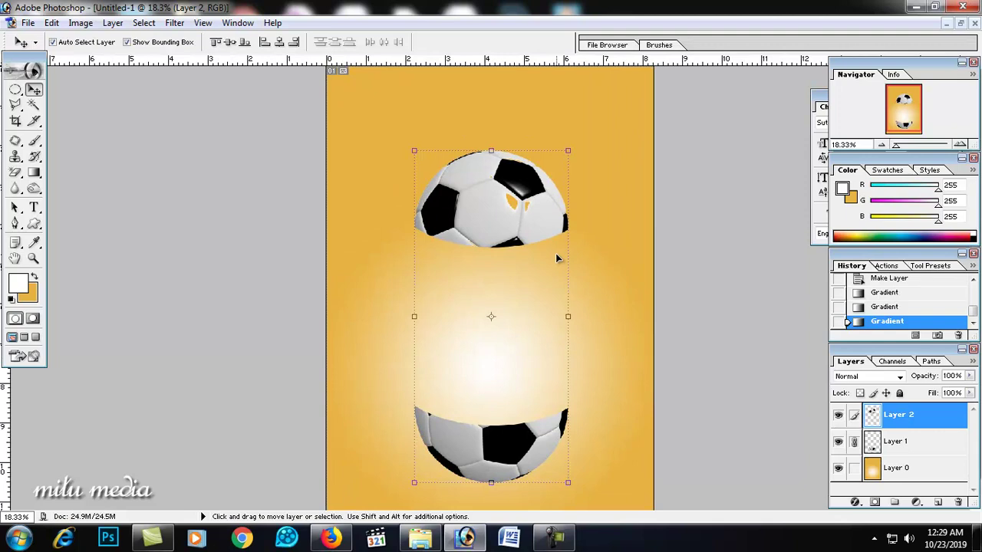
{"action": "left_click", "coordinate": [912, 7]}
{"action": "mouse_move", "coordinate": [848, 288]}
{"action": "left_mouse_down"}
{"action": "mouse_move", "coordinate": [464, 538]}
{"action": "mouse_move", "coordinate": [417, 263]}
{"action": "left_mouse_up"}
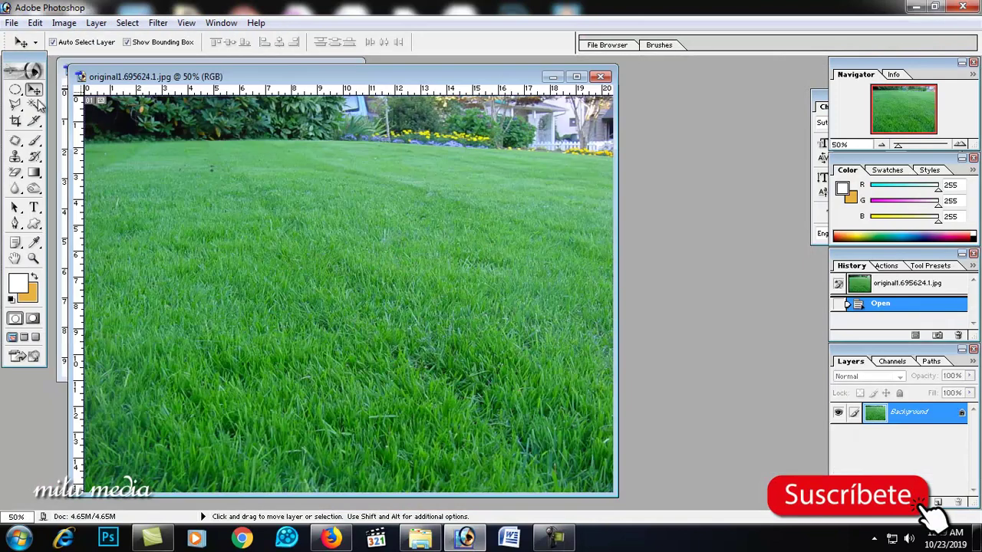
- Copy an oval patch of the lawn photo onto its own layer
{"action": "left_click", "coordinate": [15, 90]}
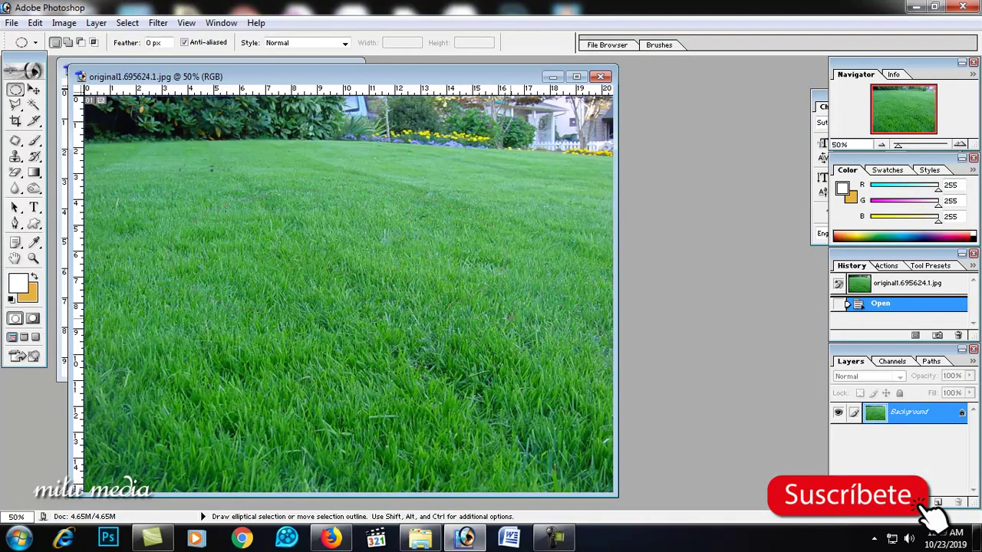
{"action": "left_click_drag", "start_coordinate": [128, 189], "coordinate": [499, 319]}
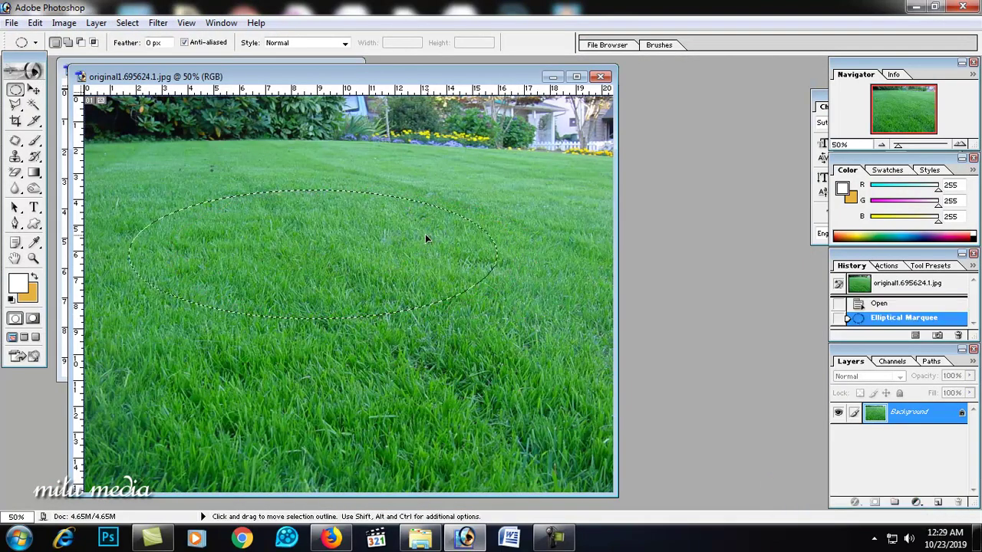
{"action": "left_click_drag", "start_coordinate": [425, 234], "coordinate": [421, 236]}
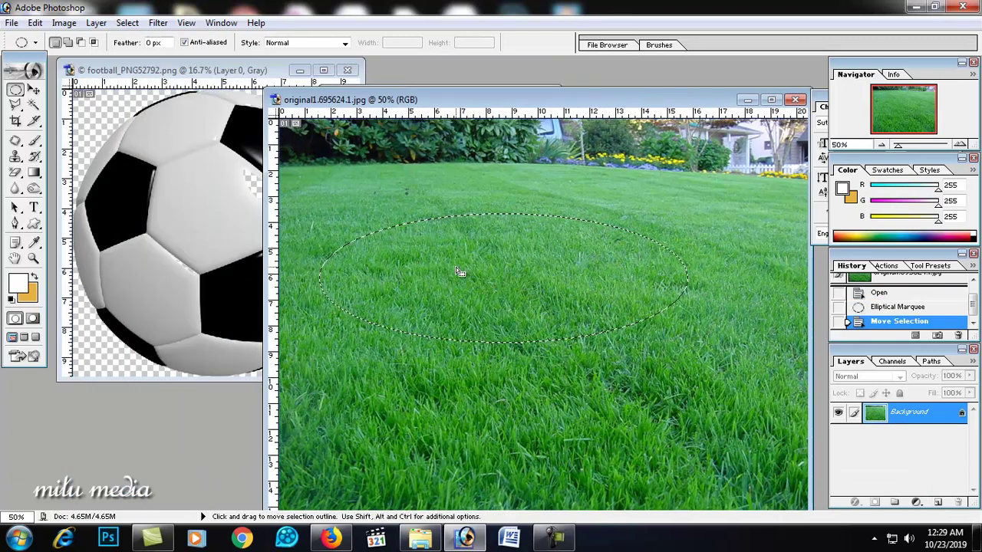
{"action": "right_click", "coordinate": [456, 261]}
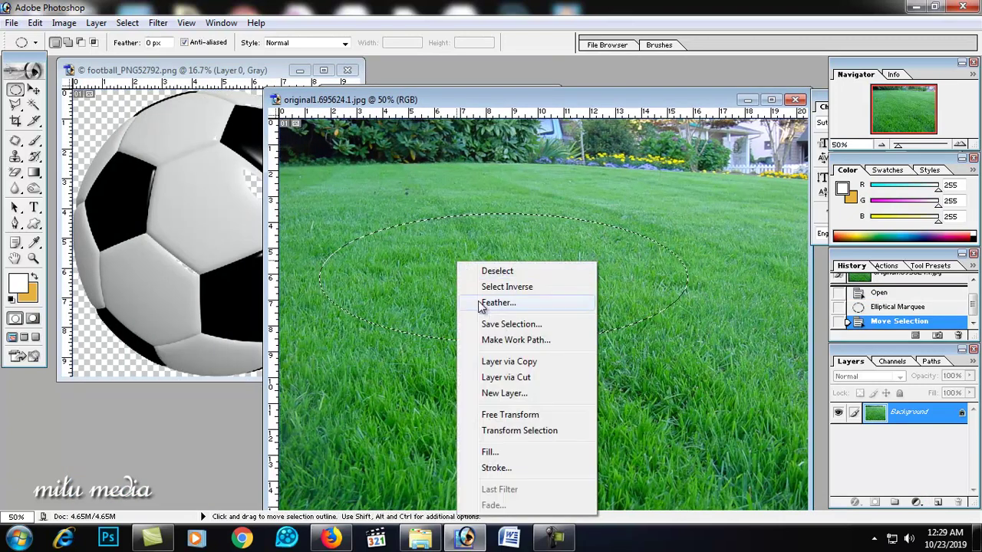
{"action": "left_click", "coordinate": [509, 361]}
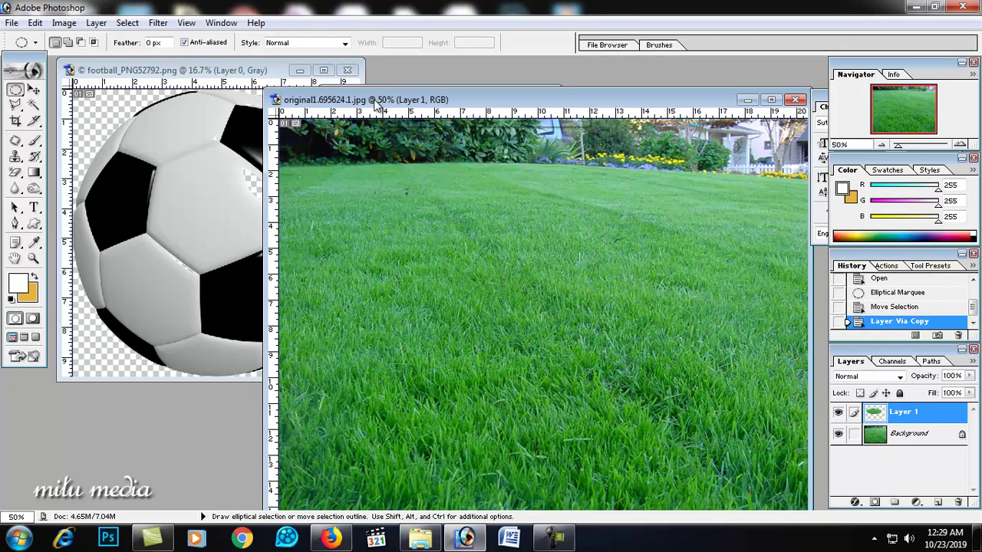
- Close the football image and paste the grass oval into the poster as Layer 3
{"action": "left_click_drag", "start_coordinate": [376, 103], "coordinate": [247, 113]}
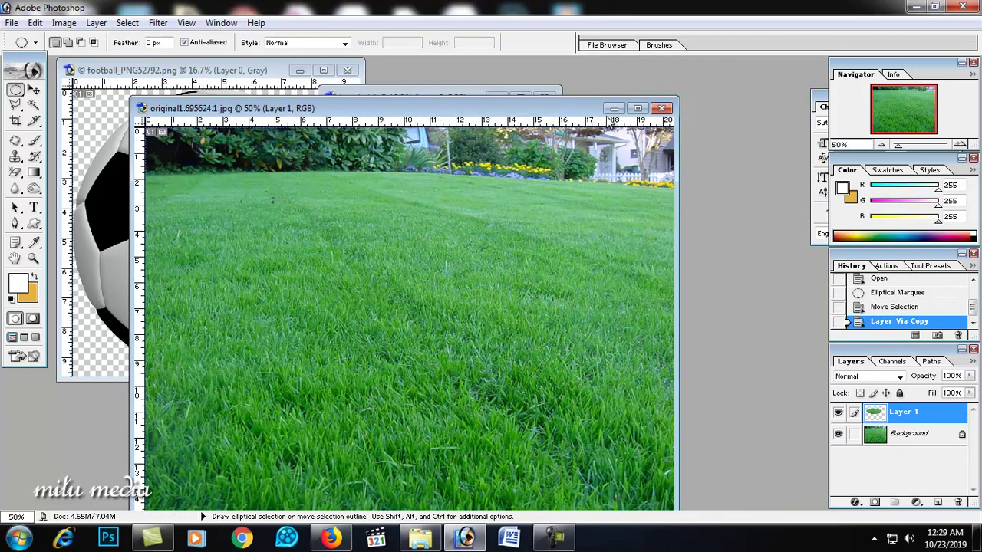
{"action": "left_click", "coordinate": [613, 108]}
{"action": "left_click", "coordinate": [349, 71]}
{"action": "left_click", "coordinate": [520, 97]}
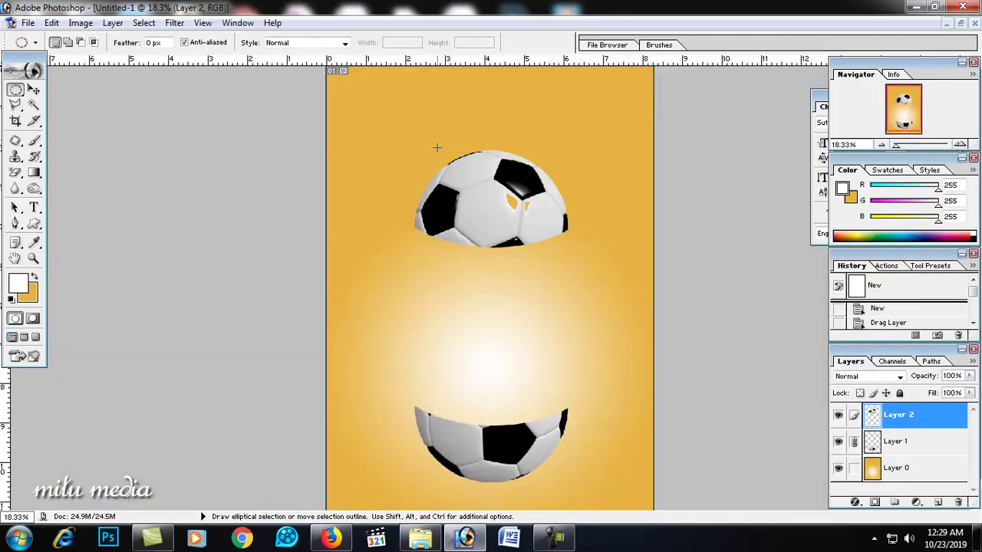
{"action": "key", "text": "ctrl+v"}
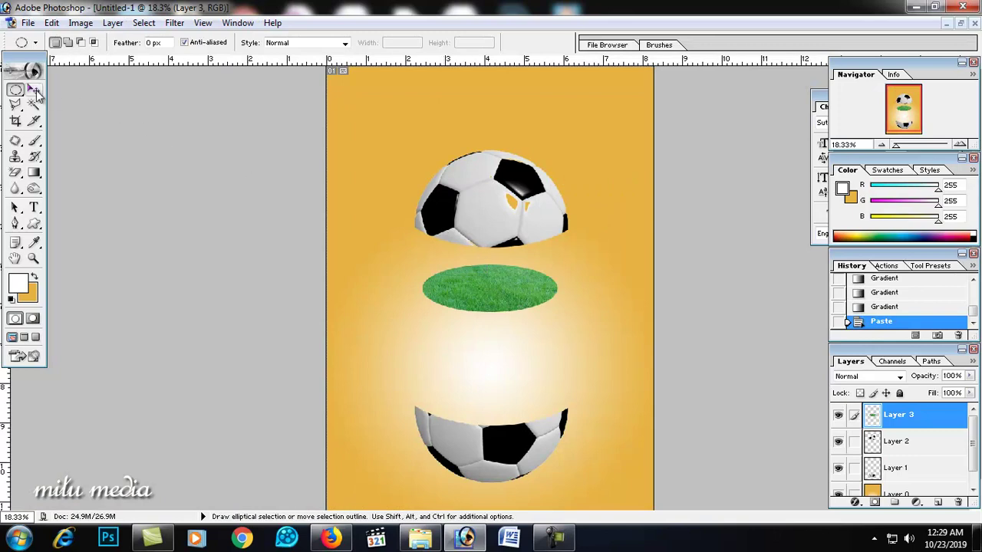
- Move the grass oval onto the lower ball half and widen it to about 113.6%
{"action": "left_click", "coordinate": [34, 89]}
{"action": "left_click_drag", "start_coordinate": [522, 302], "coordinate": [519, 399]}
{"action": "left_click", "coordinate": [519, 399], "text": "ctrl"}
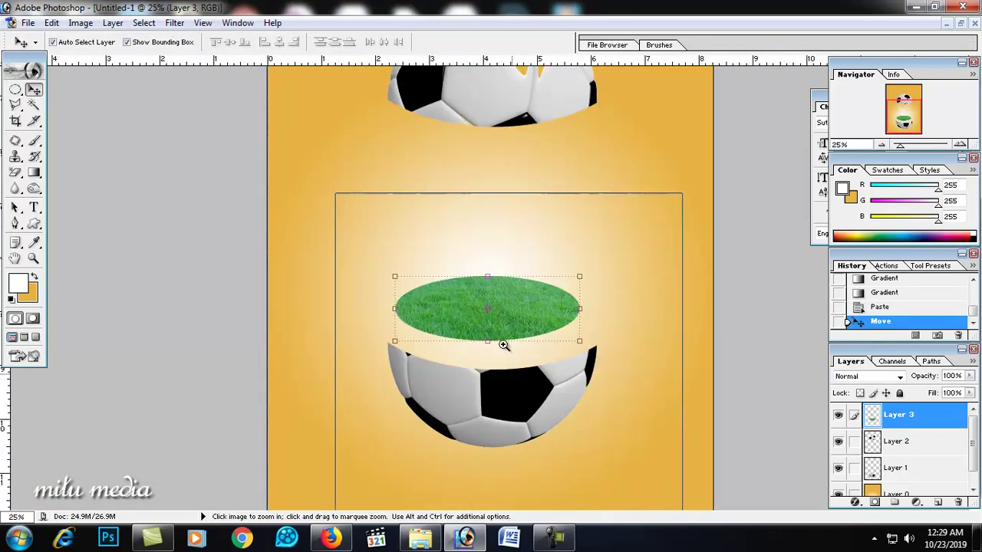
{"action": "left_click", "coordinate": [503, 345], "text": "ctrl"}
{"action": "left_click", "coordinate": [481, 268], "text": "ctrl"}
{"action": "left_click", "coordinate": [480, 279], "text": "ctrl"}
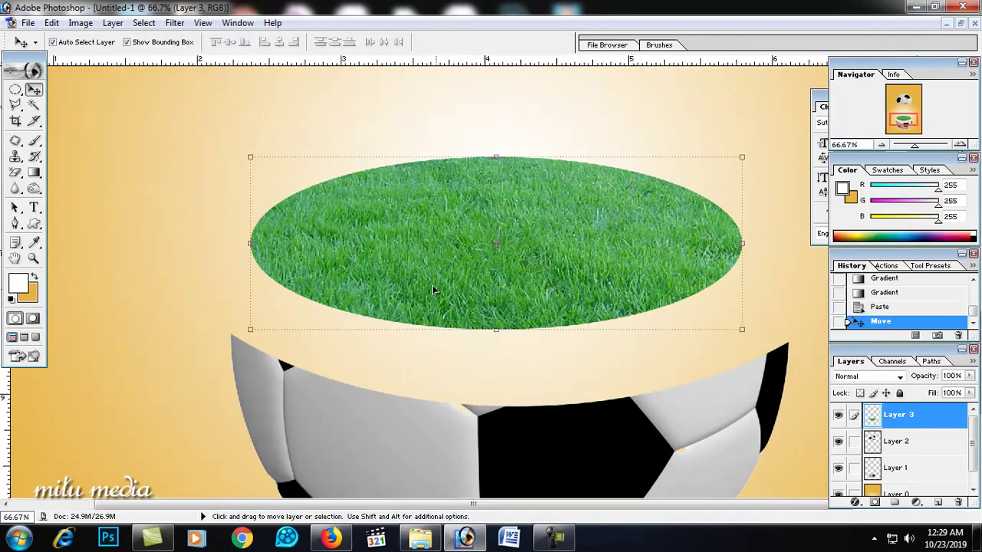
{"action": "left_click_drag", "start_coordinate": [432, 285], "coordinate": [409, 349]}
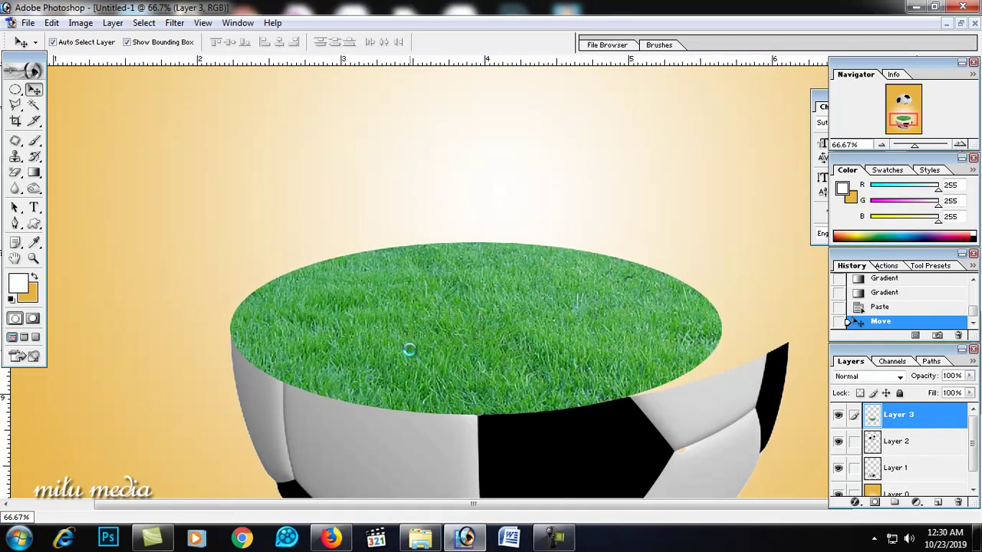
{"action": "mouse_move", "coordinate": [721, 327]}
{"action": "left_mouse_down"}
{"action": "mouse_move", "coordinate": [777, 333]}
{"action": "mouse_move", "coordinate": [709, 333]}
{"action": "mouse_move", "coordinate": [793, 334]}
{"action": "left_mouse_up"}
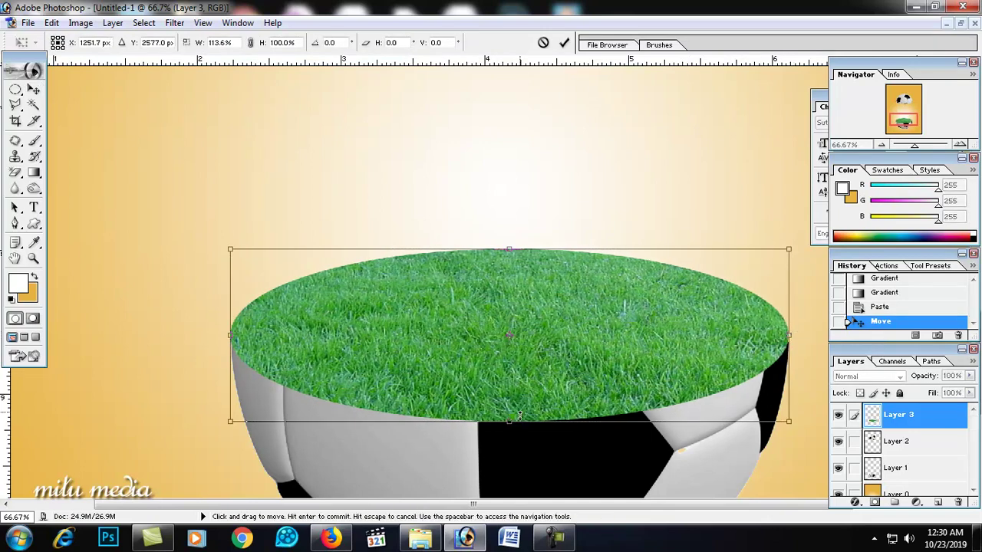
- Squash the grass oval to about 87.5% height, lower it, widen slightly, and commit
{"action": "left_click_drag", "start_coordinate": [519, 421], "coordinate": [520, 401]}
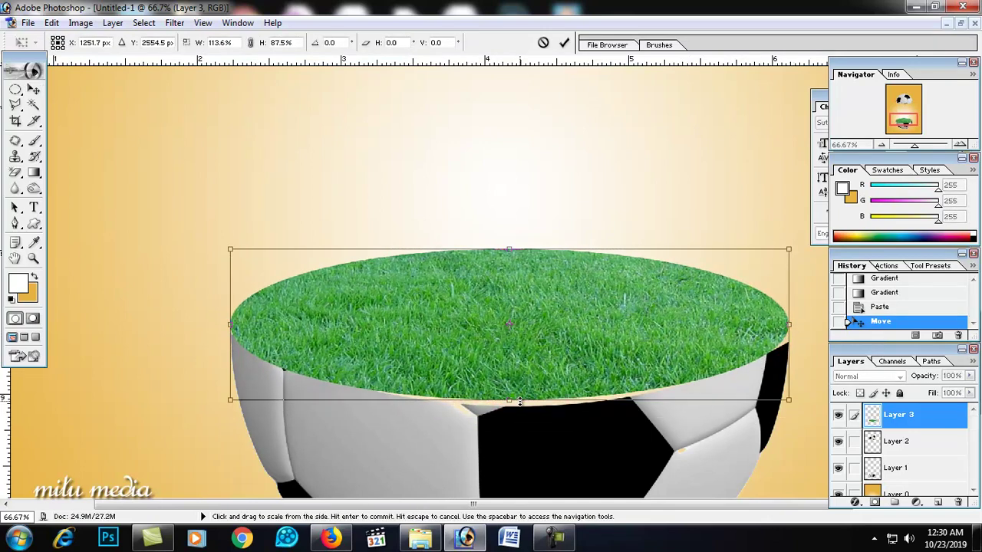
{"action": "left_click_drag", "start_coordinate": [543, 347], "coordinate": [543, 356]}
{"action": "left_click_drag", "start_coordinate": [634, 355], "coordinate": [635, 357]}
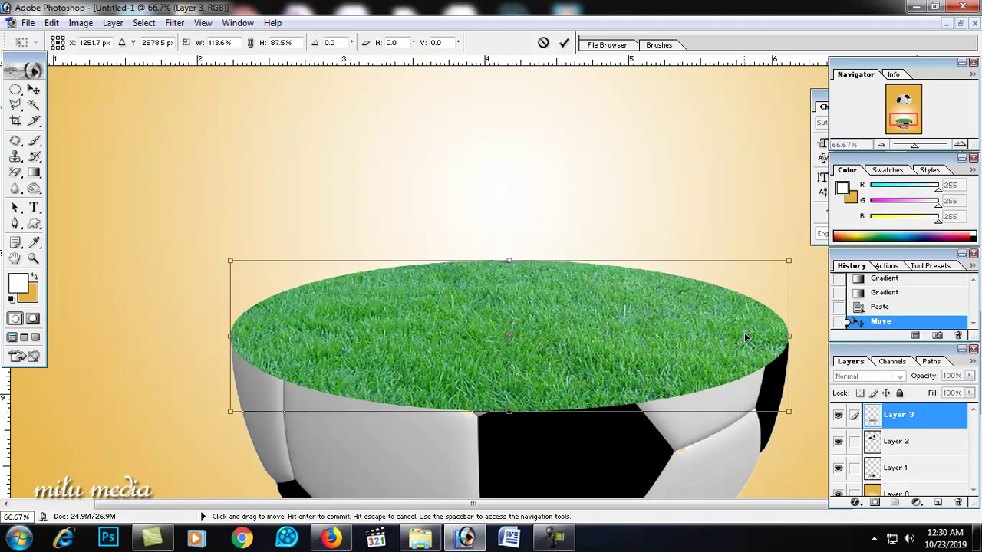
{"action": "key", "text": "ctrl+space"}
{"action": "left_click", "coordinate": [546, 327]}
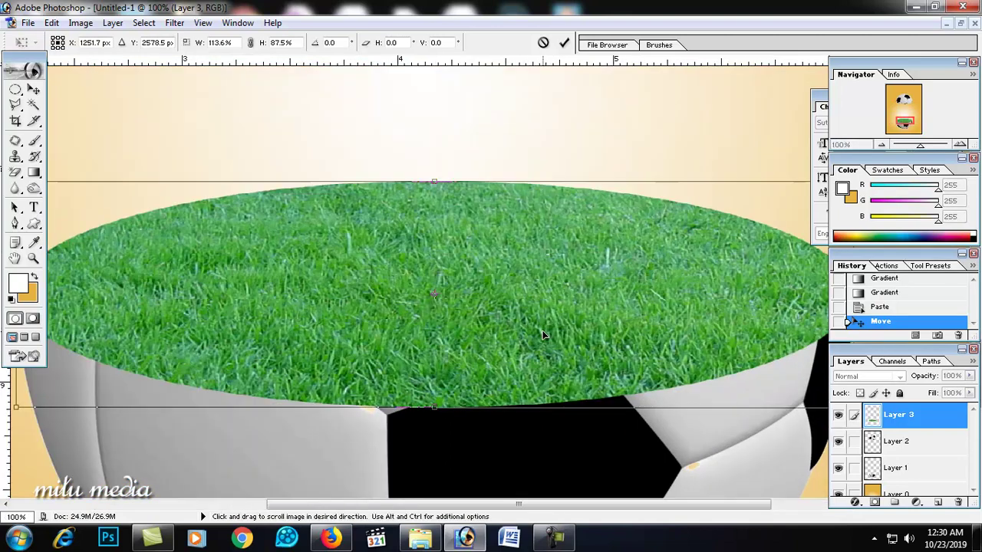
{"action": "left_click_drag", "start_coordinate": [576, 329], "coordinate": [435, 329]}
{"action": "left_click_drag", "start_coordinate": [635, 322], "coordinate": [637, 322]}
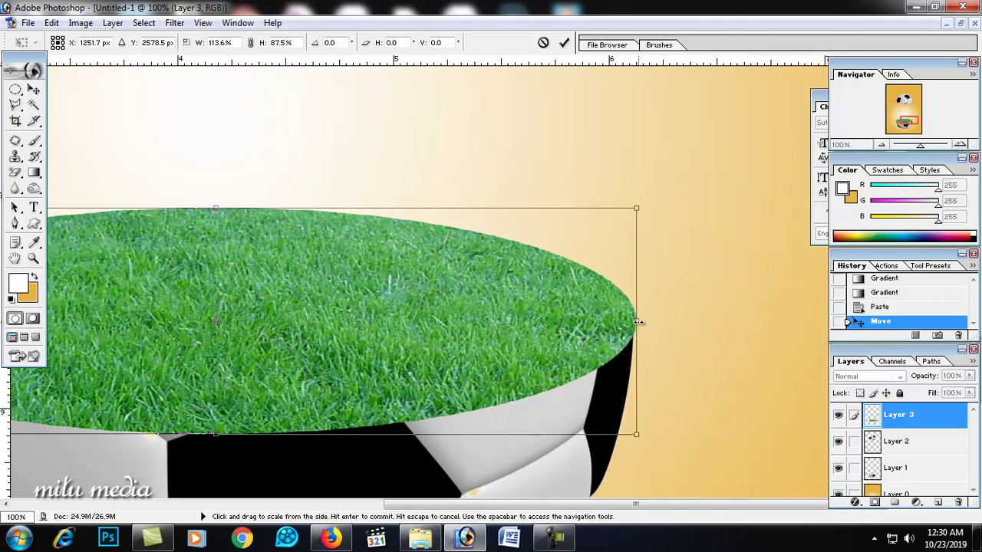
{"action": "key", "text": "Return"}
- Pan and zoom around to check how the grass lid fits the ball rim
{"action": "scroll", "coordinate": [515, 338], "scroll_direction": "left", "scroll_amount": 5}
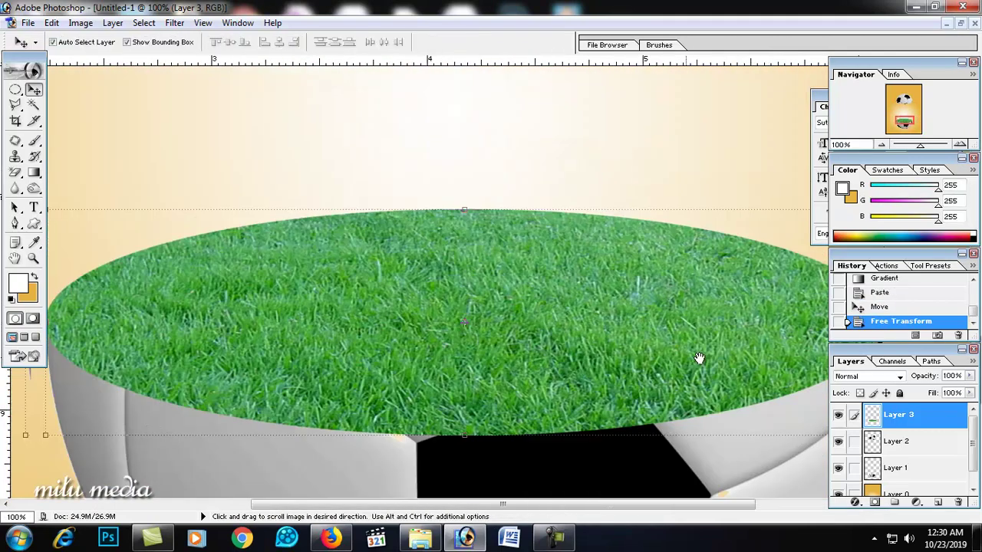
{"action": "left_click_drag", "start_coordinate": [394, 347], "coordinate": [346, 287]}
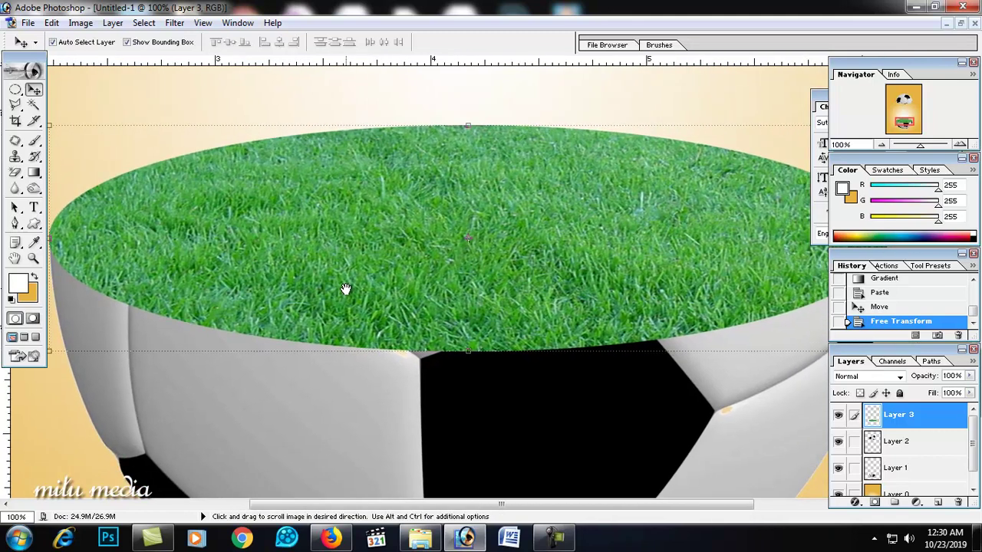
{"action": "key", "text": "ctrl+minus"}
{"action": "mouse_move", "coordinate": [457, 338]}
{"action": "left_mouse_down"}
{"action": "mouse_move", "coordinate": [436, 366]}
{"action": "mouse_move", "coordinate": [353, 378]}
{"action": "left_mouse_up"}
{"action": "key", "text": "ctrl+plus"}
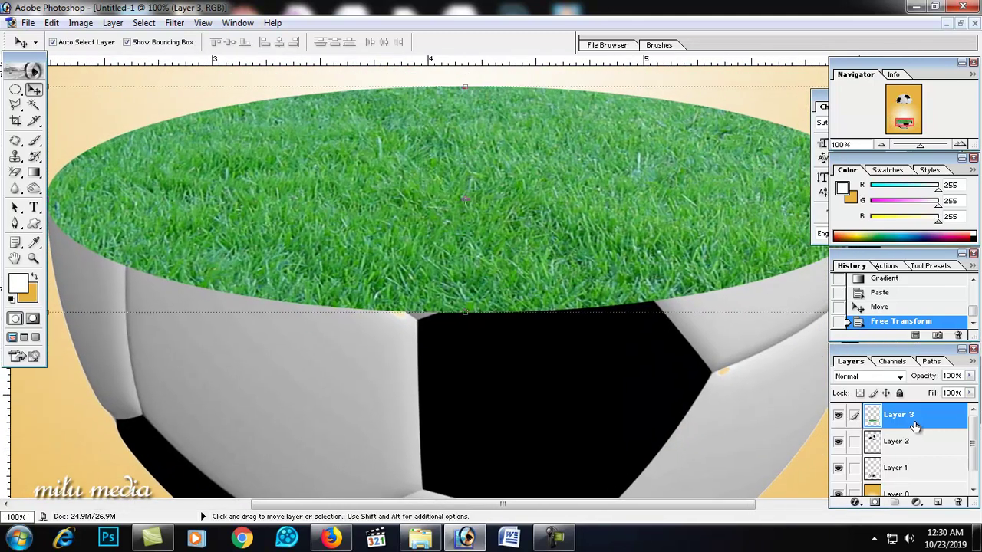
- Add a layer mask to the grass layer and choose the 134 grass-blade brush tip
{"action": "left_click", "coordinate": [875, 501]}
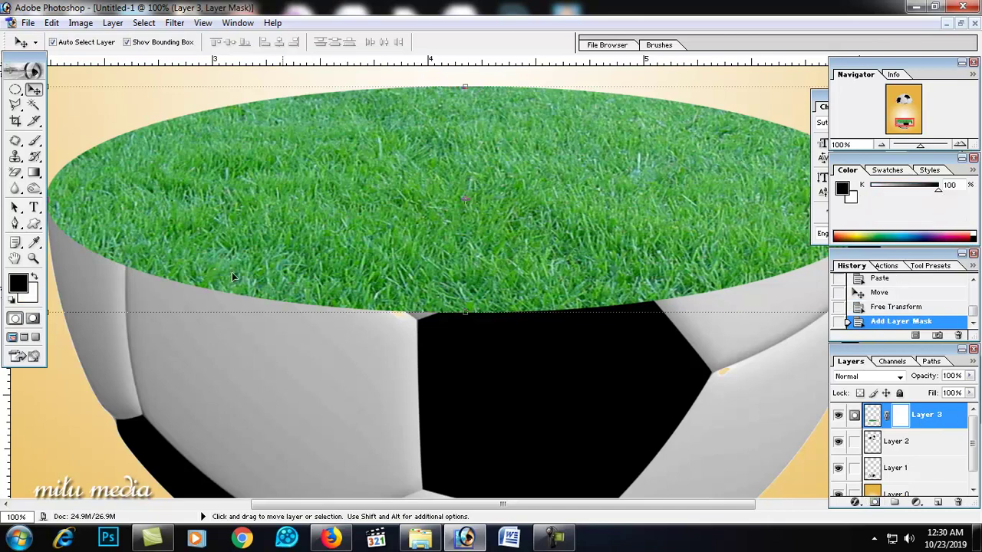
{"action": "left_click", "coordinate": [34, 143]}
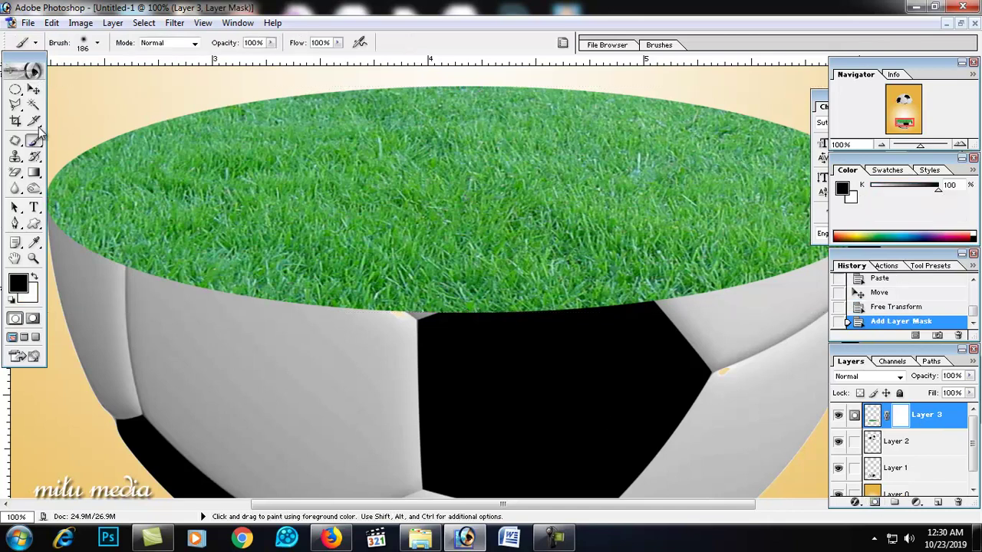
{"action": "left_click", "coordinate": [80, 44]}
{"action": "scroll", "coordinate": [163, 154], "scroll_direction": "down", "scroll_amount": 3}
{"action": "scroll", "coordinate": [162, 168], "scroll_direction": "down", "scroll_amount": 3}
{"action": "left_click_drag", "start_coordinate": [185, 216], "coordinate": [187, 429]}
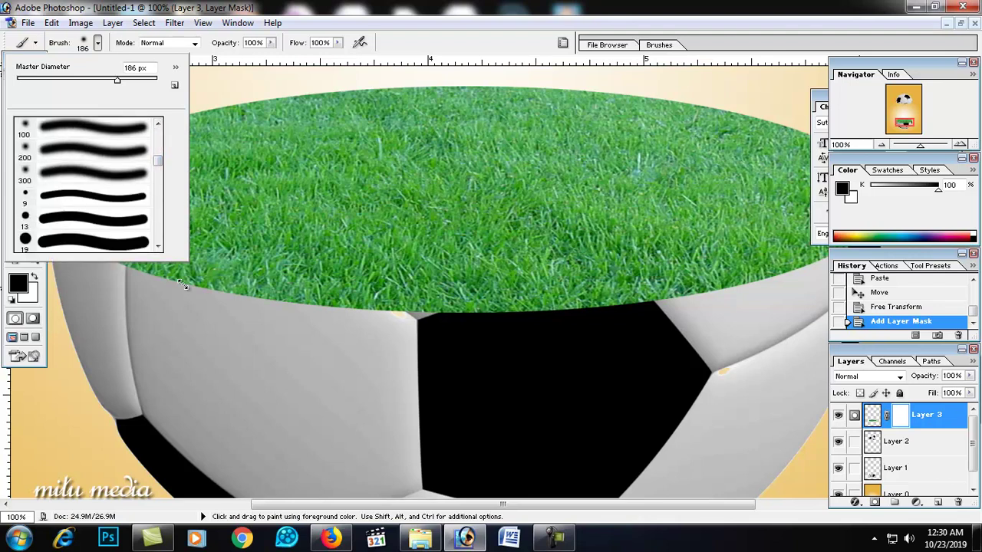
{"action": "scroll", "coordinate": [68, 314], "scroll_direction": "down", "scroll_amount": 2}
{"action": "scroll", "coordinate": [67, 322], "scroll_direction": "down", "scroll_amount": 2}
{"action": "scroll", "coordinate": [68, 330], "scroll_direction": "down", "scroll_amount": 2}
{"action": "scroll", "coordinate": [68, 328], "scroll_direction": "down", "scroll_amount": 2}
{"action": "scroll", "coordinate": [67, 327], "scroll_direction": "down", "scroll_amount": 3}
{"action": "scroll", "coordinate": [68, 326], "scroll_direction": "down", "scroll_amount": 3}
{"action": "scroll", "coordinate": [69, 325], "scroll_direction": "down", "scroll_amount": 2}
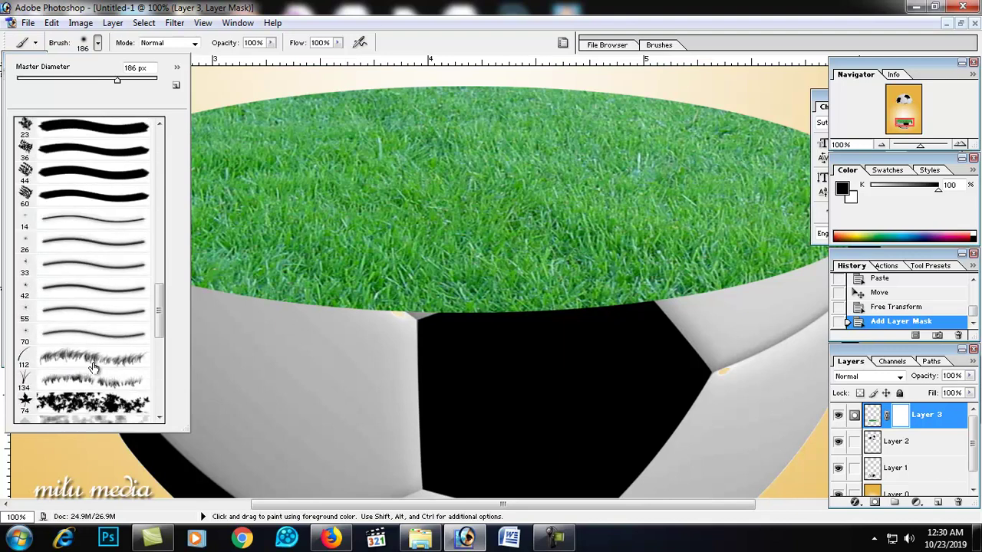
{"action": "left_click", "coordinate": [83, 386]}
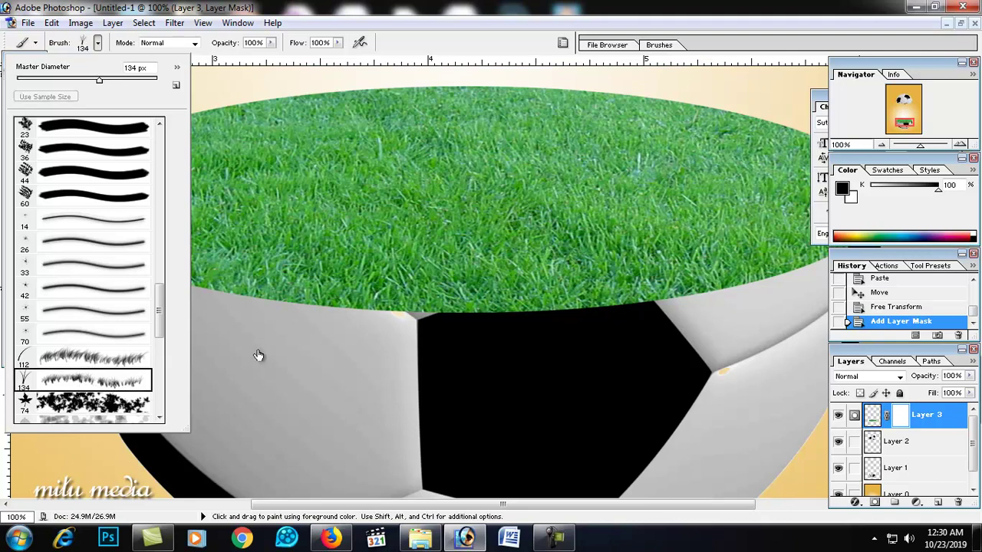
- Reduce the grass brush Master Diameter to about 85 px
{"action": "right_click", "coordinate": [310, 323]}
{"action": "left_click", "coordinate": [383, 165]}
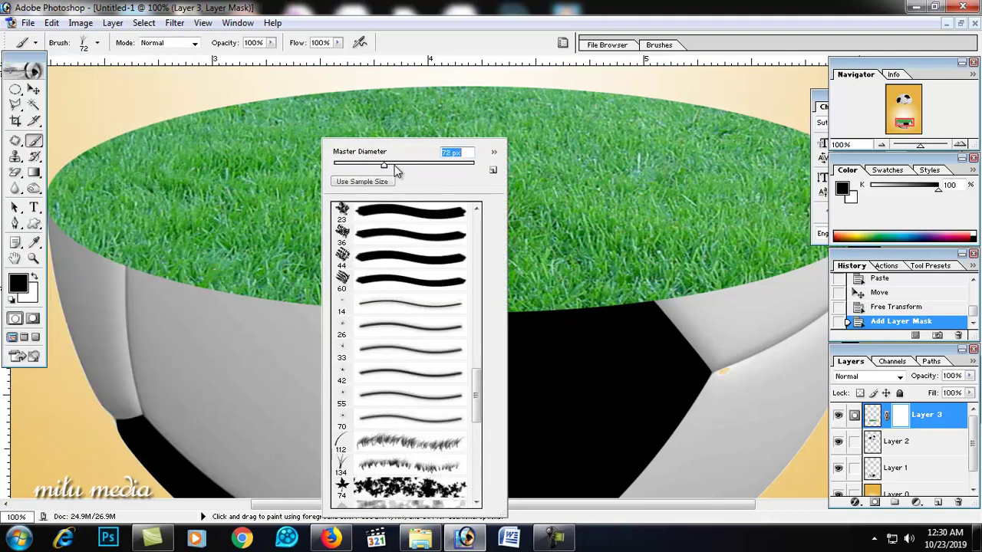
{"action": "left_click", "coordinate": [224, 299]}
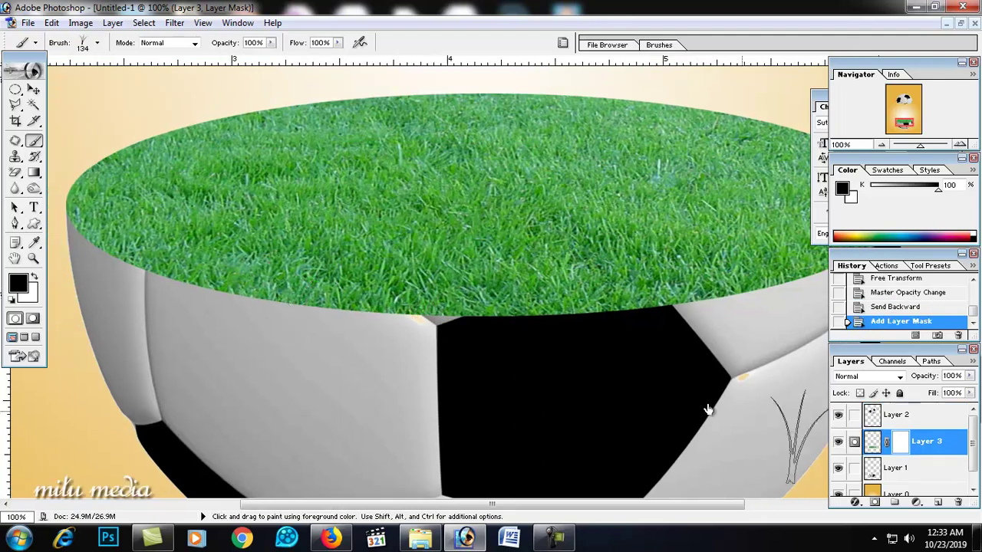
{"action": "right_click", "coordinate": [285, 322]}
{"action": "left_click", "coordinate": [361, 164]}
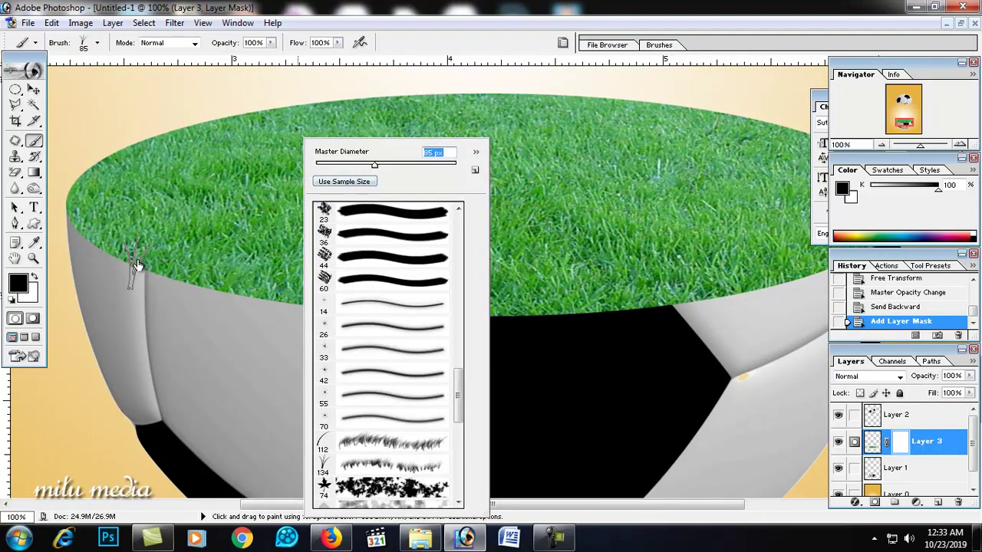
- Dab grass blades along the rim of the ball half on the mask
{"action": "left_click", "coordinate": [136, 264]}
{"action": "left_click", "coordinate": [197, 299]}
{"action": "left_click", "coordinate": [274, 320]}
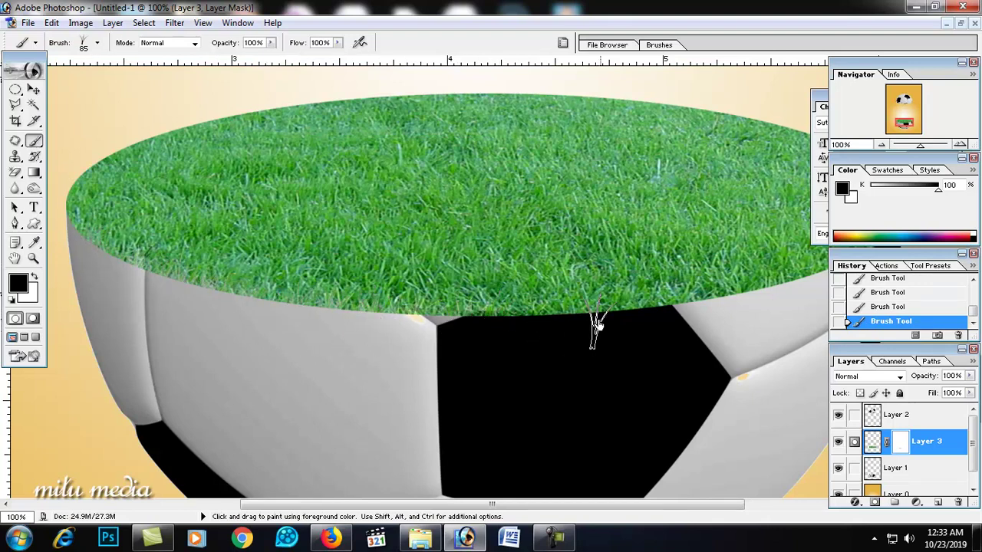
{"action": "left_click_drag", "start_coordinate": [649, 320], "coordinate": [507, 329]}
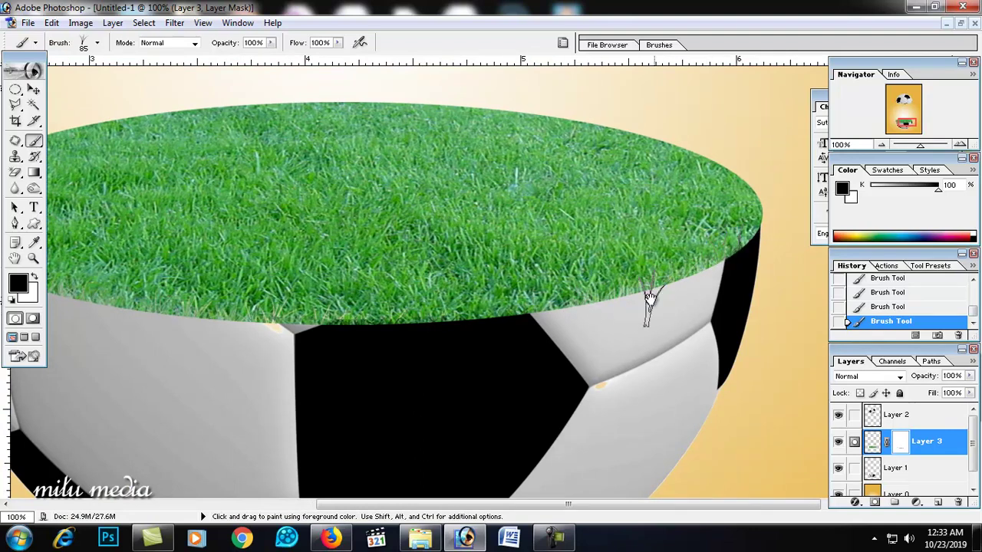
{"action": "left_click_drag", "start_coordinate": [399, 329], "coordinate": [397, 289]}
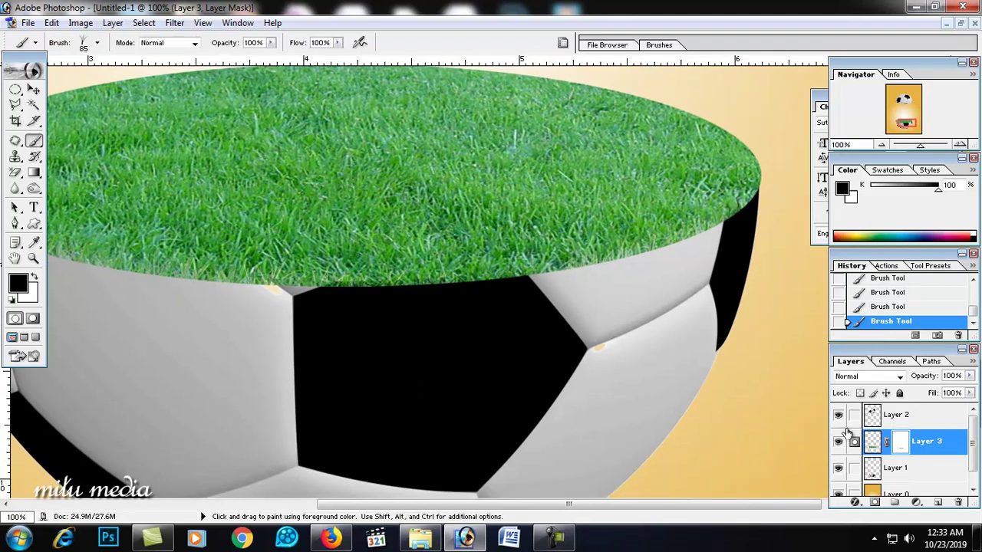
- Add a layer mask to Layer 1, undo it, and re-zoom the view
{"action": "left_click", "coordinate": [892, 470]}
{"action": "left_click", "coordinate": [874, 503]}
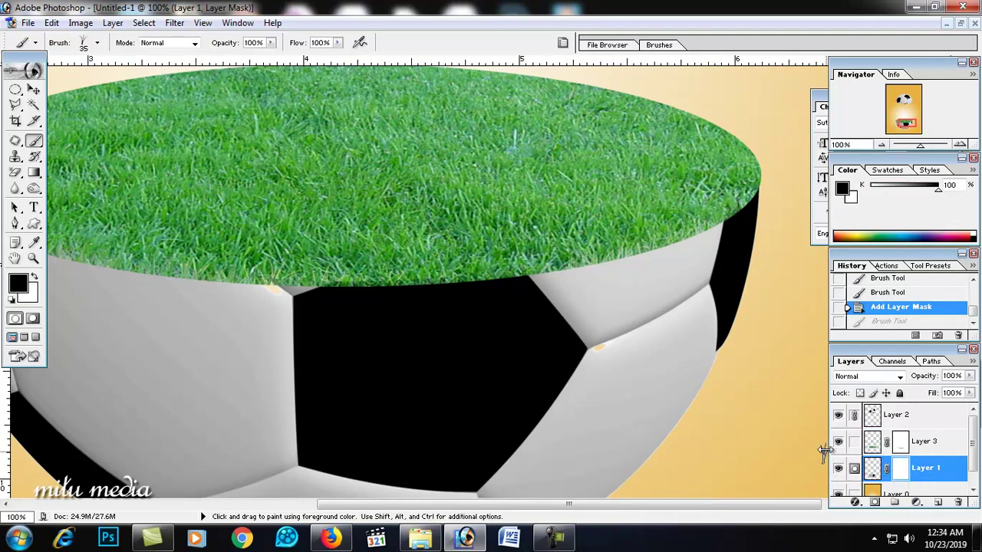
{"action": "key", "text": "ctrl+z"}
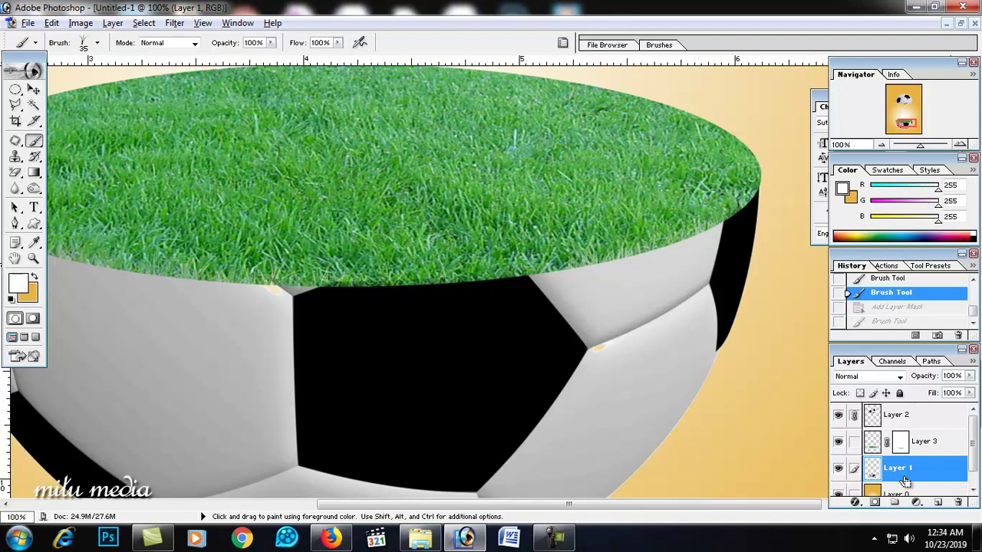
{"action": "key", "text": "ctrl+minus"}
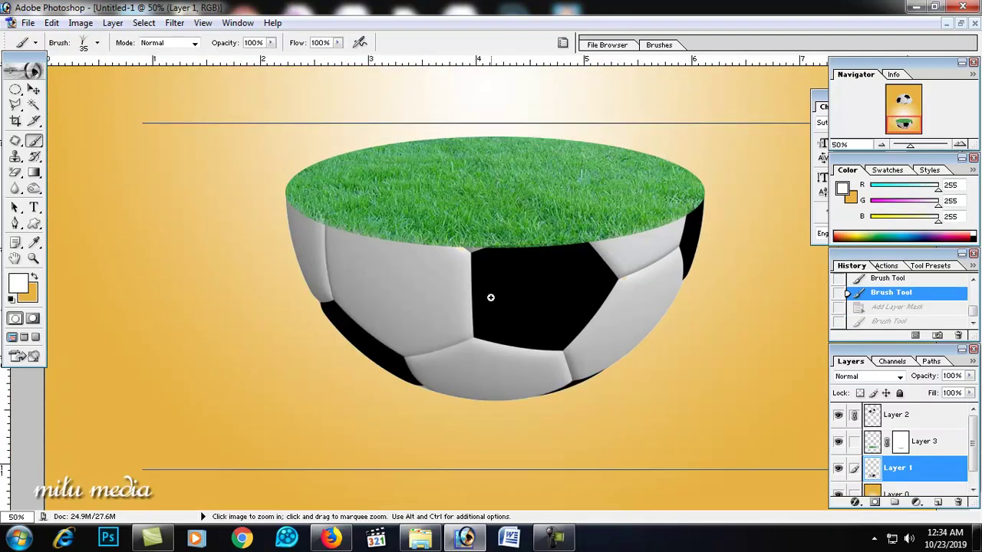
{"action": "key", "text": "ctrl+plus"}
{"action": "key", "text": "ctrl+plus"}
{"action": "scroll", "coordinate": [537, 231], "scroll_direction": "up", "scroll_amount": 3}
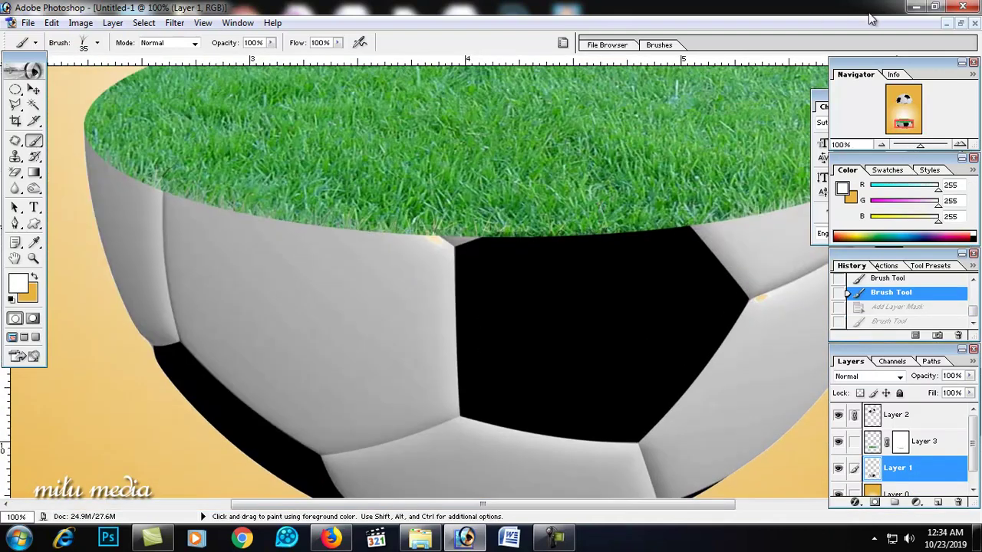
- Open the grass ring photo 800px_COLOURBOX5806760.jpg from Explorer in Photoshop
{"action": "left_click", "coordinate": [915, 7]}
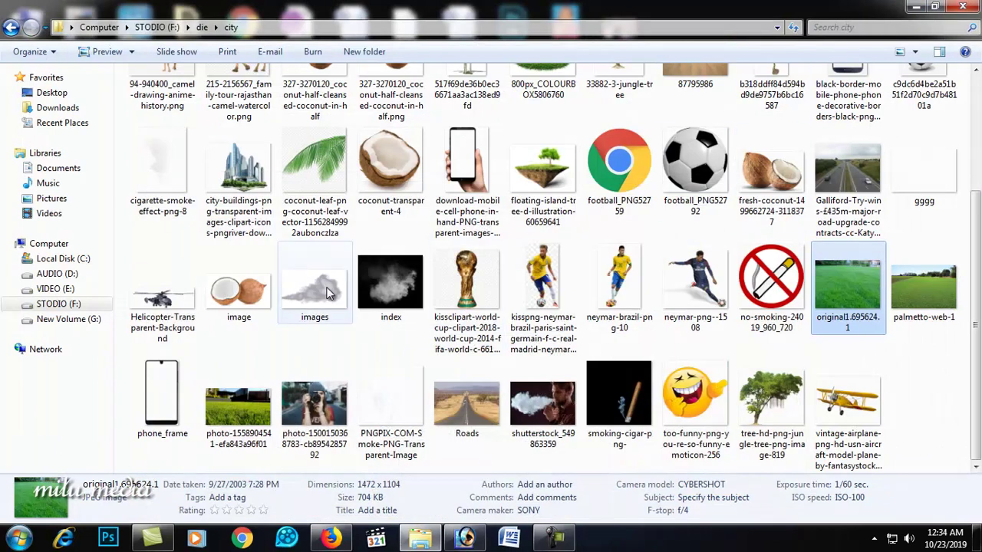
{"action": "scroll", "coordinate": [499, 291], "scroll_direction": "up", "scroll_amount": 3}
{"action": "mouse_move", "coordinate": [543, 169]}
{"action": "left_mouse_down"}
{"action": "mouse_move", "coordinate": [495, 499]}
{"action": "mouse_move", "coordinate": [425, 324]}
{"action": "left_mouse_up"}
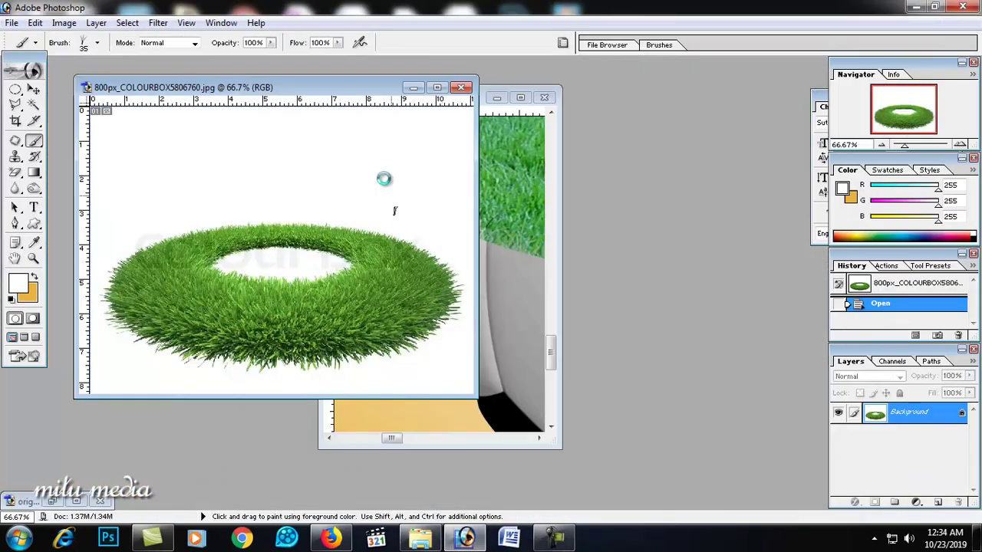
- Drag the grass-ring image into Untitled-1 as Layer 4 and place it over the ball
{"action": "left_click_drag", "start_coordinate": [338, 85], "coordinate": [713, 103]}
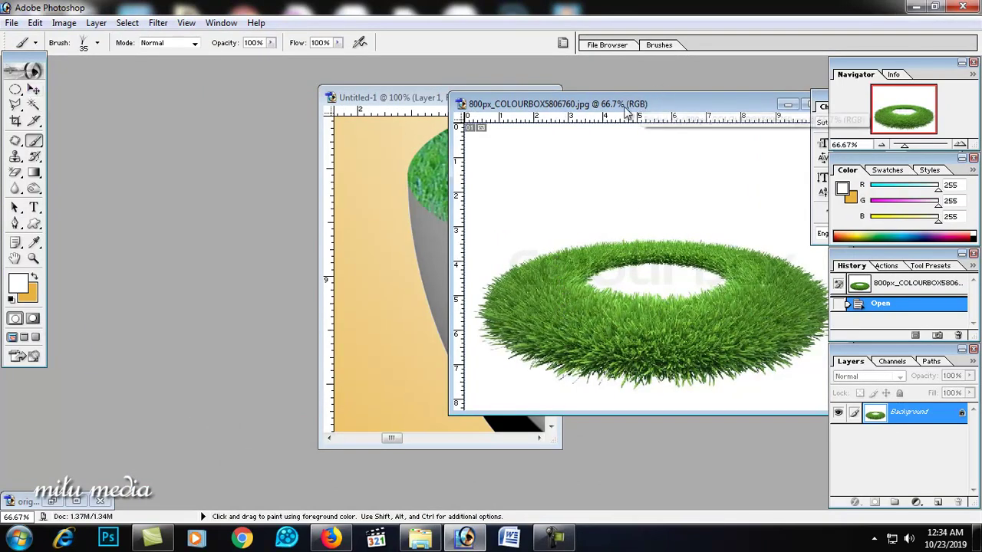
{"action": "left_click_drag", "start_coordinate": [661, 104], "coordinate": [643, 109]}
{"action": "left_click", "coordinate": [33, 89]}
{"action": "left_click_drag", "start_coordinate": [380, 188], "coordinate": [440, 128]}
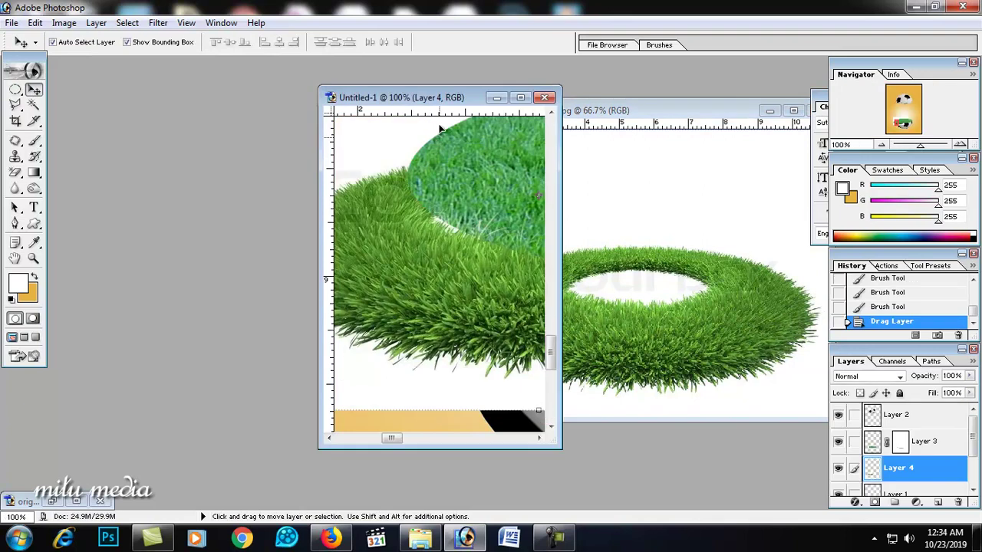
{"action": "double_click", "coordinate": [436, 97]}
{"action": "left_click_drag", "start_coordinate": [297, 230], "coordinate": [551, 305]}
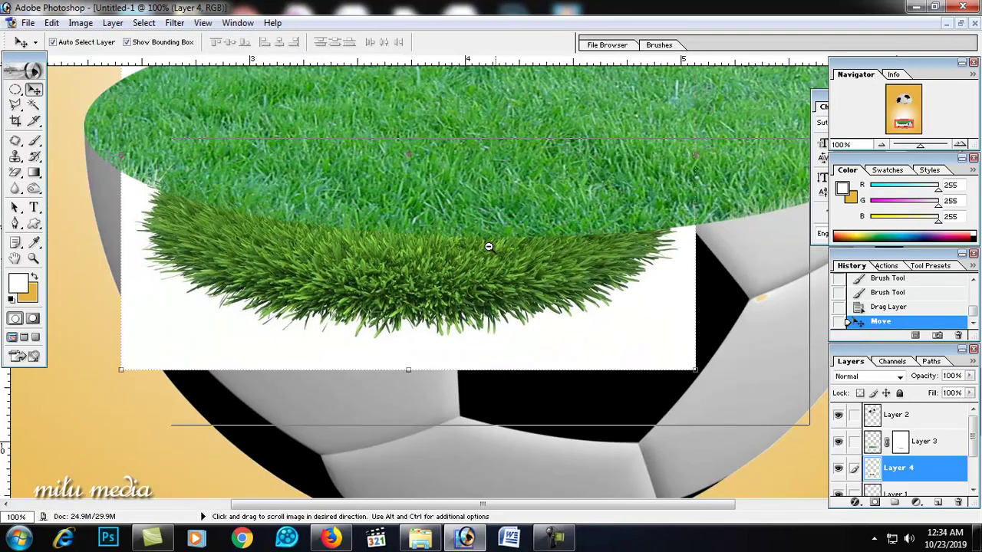
{"action": "mouse_move", "coordinate": [495, 325]}
{"action": "left_mouse_down"}
{"action": "mouse_move", "coordinate": [478, 265]}
{"action": "mouse_move", "coordinate": [438, 263]}
{"action": "left_mouse_up"}
- Raise Layer 4 to the top at 50% opacity and stretch it to 162.6% × 115.2%
{"action": "key", "text": "ctrl+bracketright"}
{"action": "key", "text": "ctrl+bracketright"}
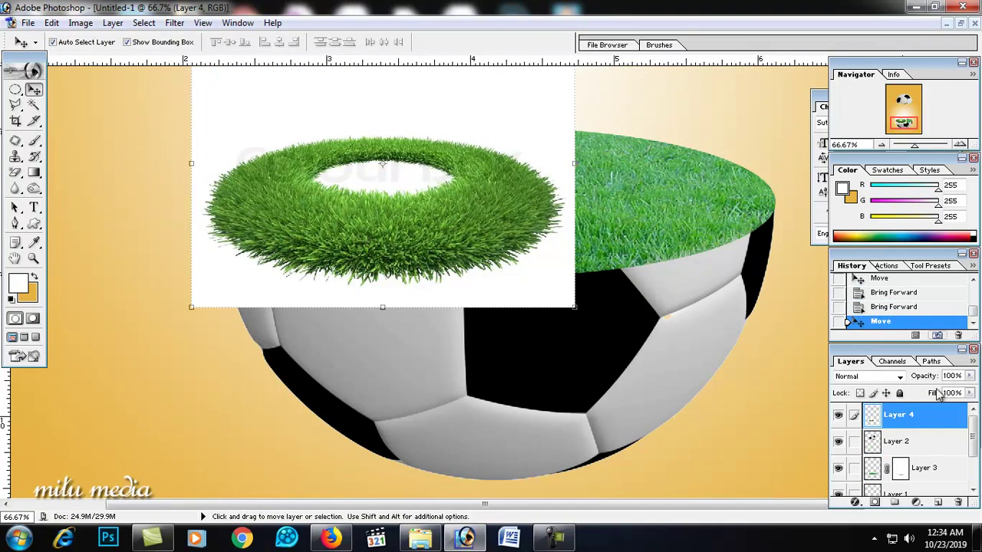
{"action": "left_click_drag", "start_coordinate": [969, 376], "coordinate": [934, 392]}
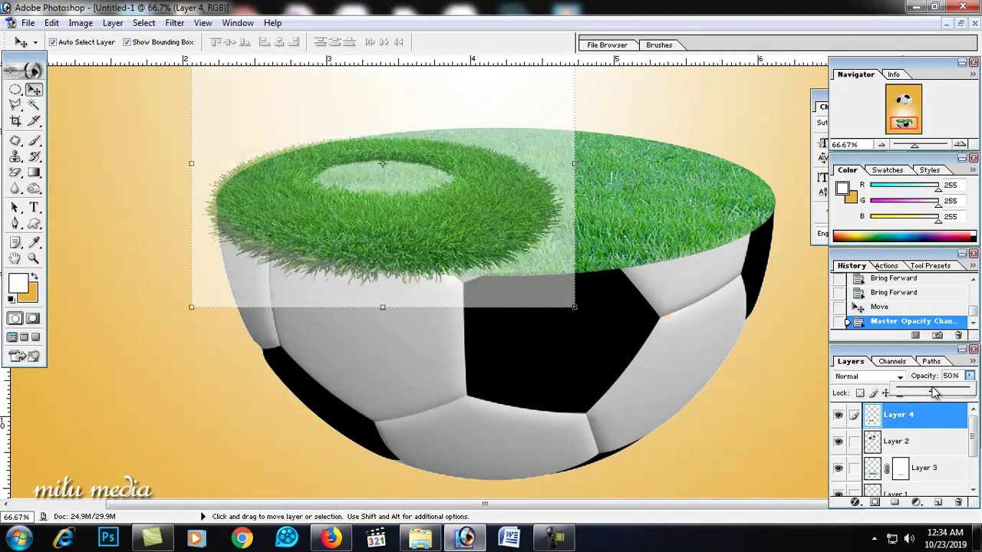
{"action": "left_click_drag", "start_coordinate": [579, 170], "coordinate": [811, 170]}
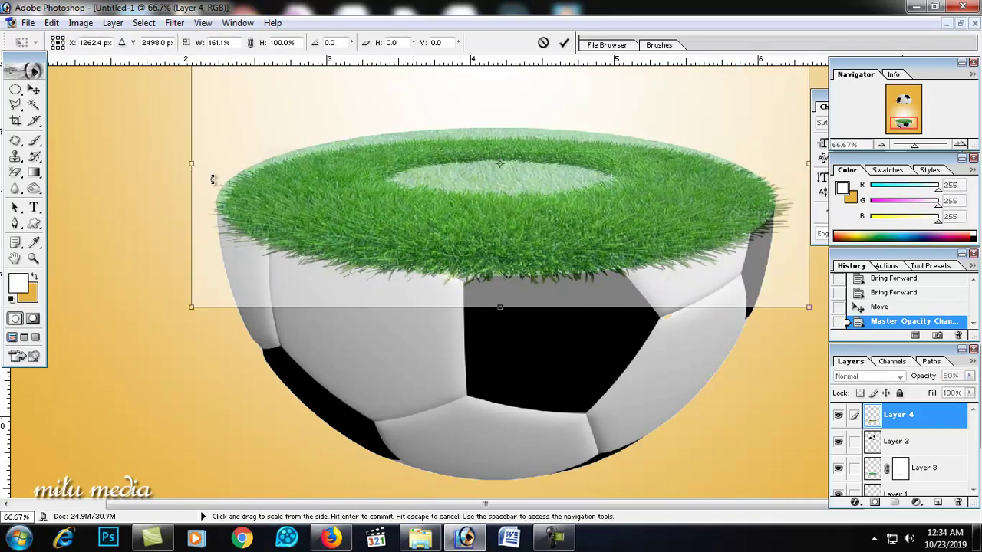
{"action": "left_click_drag", "start_coordinate": [185, 170], "coordinate": [179, 170]}
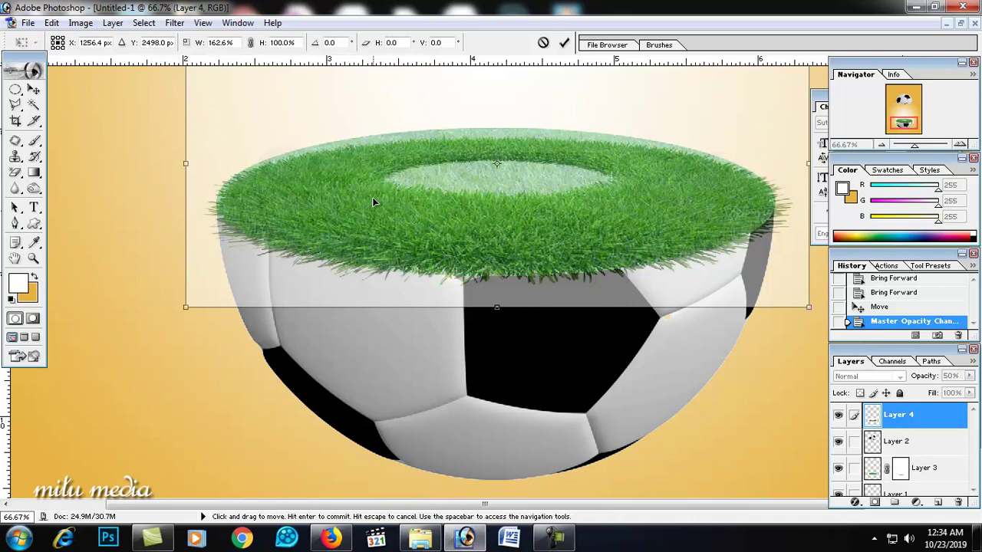
{"action": "left_click_drag", "start_coordinate": [372, 198], "coordinate": [368, 191]}
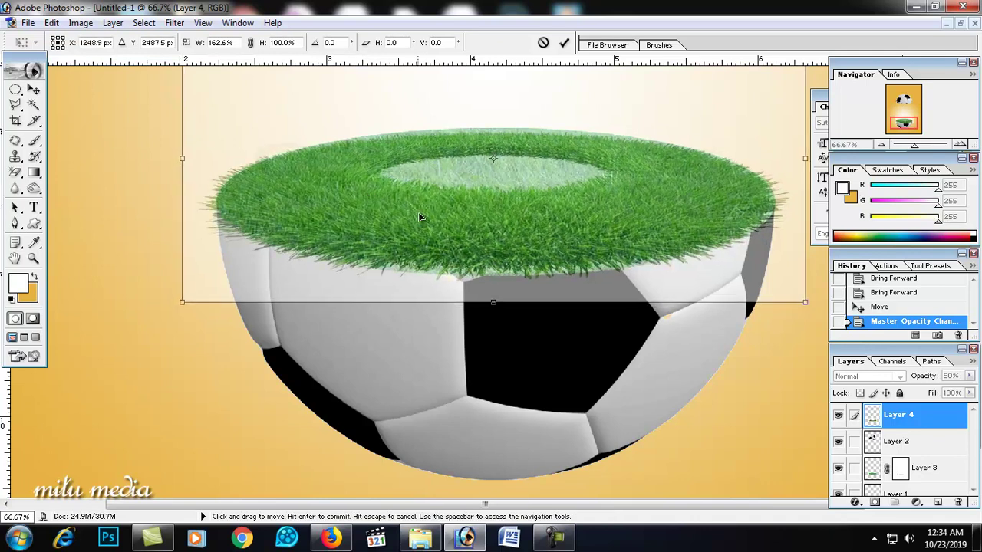
{"action": "left_click_drag", "start_coordinate": [428, 161], "coordinate": [431, 152]}
{"action": "left_click_drag", "start_coordinate": [497, 293], "coordinate": [495, 342]}
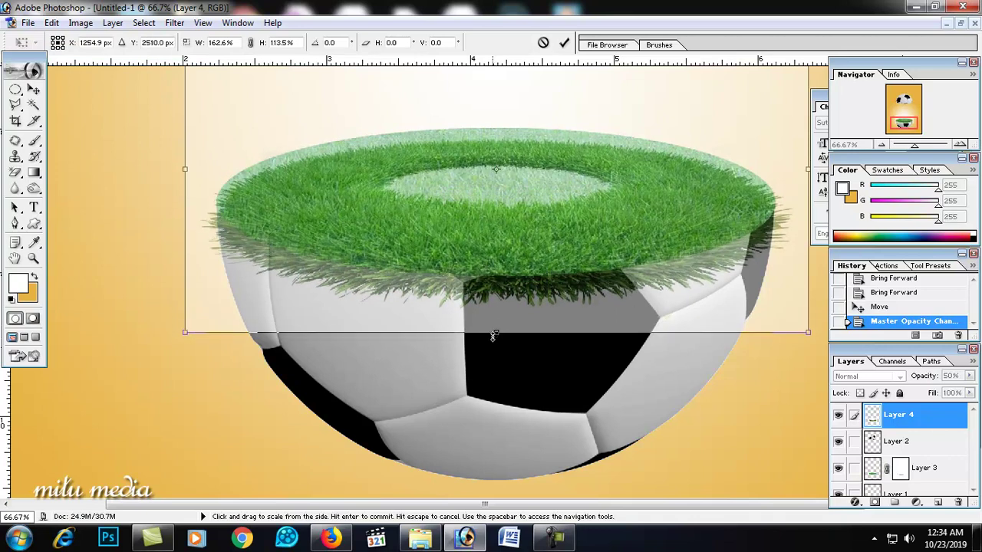
{"action": "left_click_drag", "start_coordinate": [493, 270], "coordinate": [489, 256]}
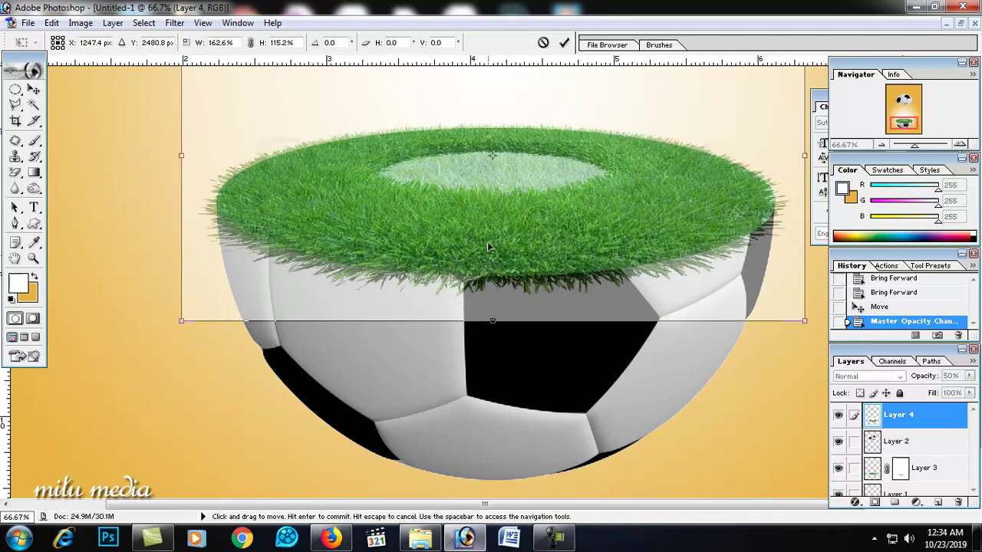
{"action": "key", "text": "Return"}
- Try Multiply and Soft Light blending on the grass ring, undoing a trial move
{"action": "left_click", "coordinate": [875, 376]}
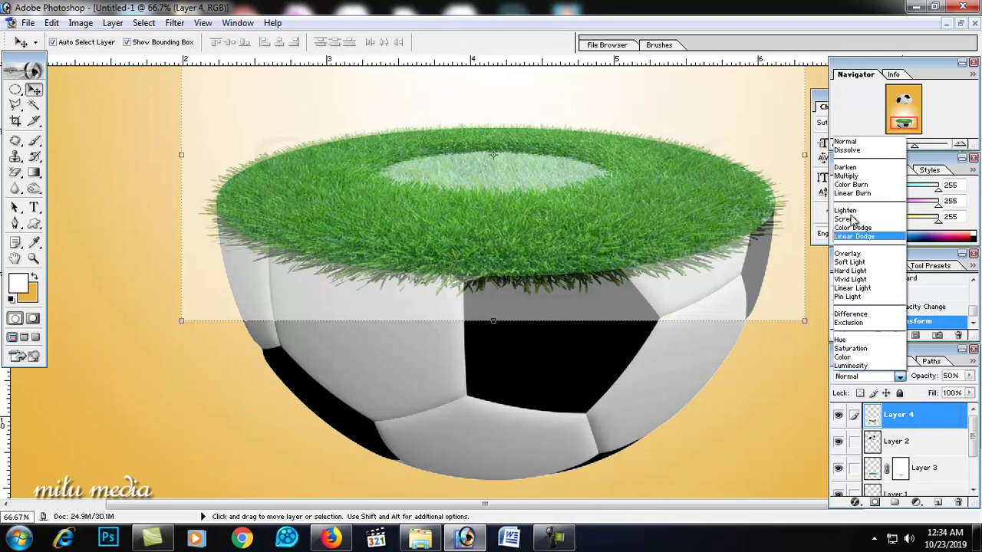
{"action": "left_click", "coordinate": [848, 184]}
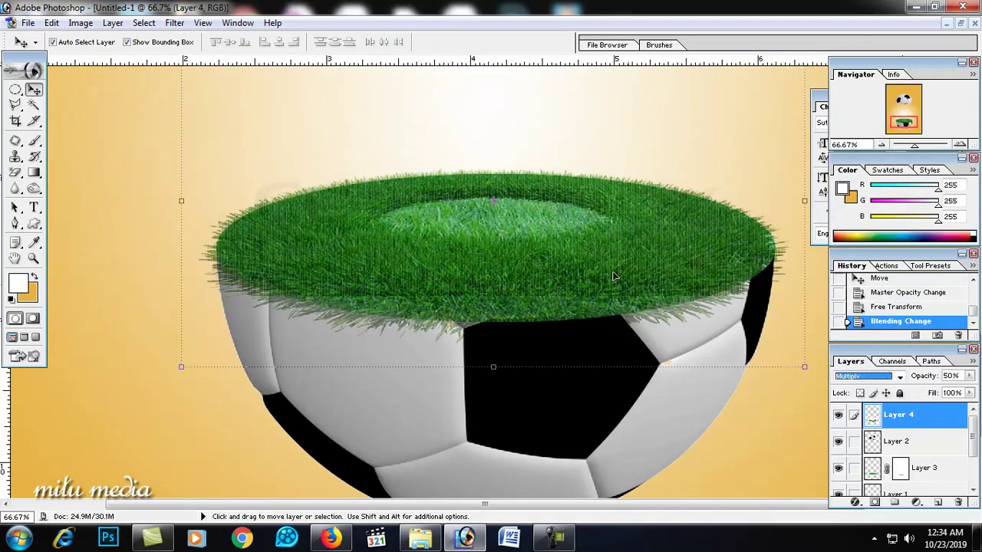
{"action": "key", "text": "ctrl+plus"}
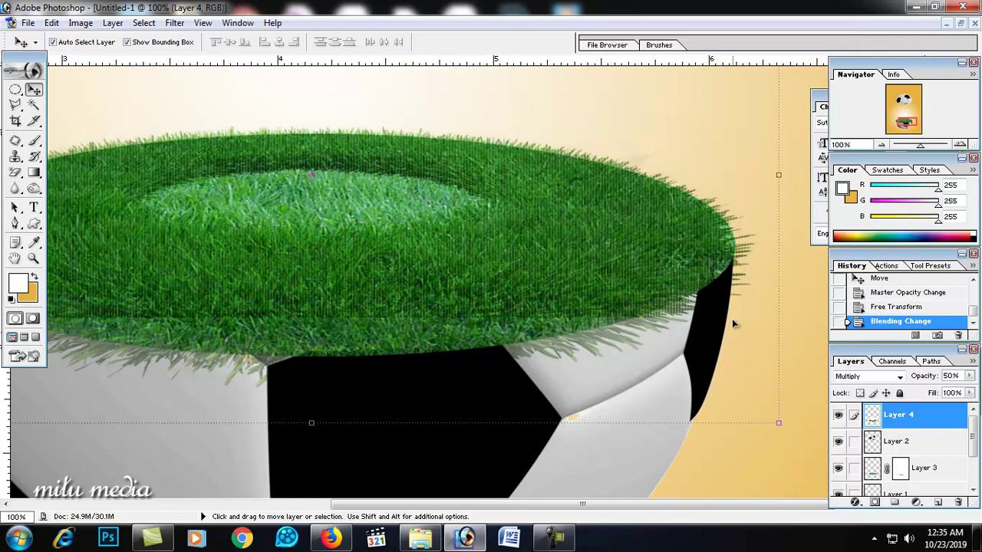
{"action": "mouse_move", "coordinate": [574, 247]}
{"action": "left_mouse_down"}
{"action": "mouse_move", "coordinate": [569, 277]}
{"action": "mouse_move", "coordinate": [589, 332]}
{"action": "mouse_move", "coordinate": [607, 236]}
{"action": "left_mouse_up"}
{"action": "key", "text": "ctrl+alt+z"}
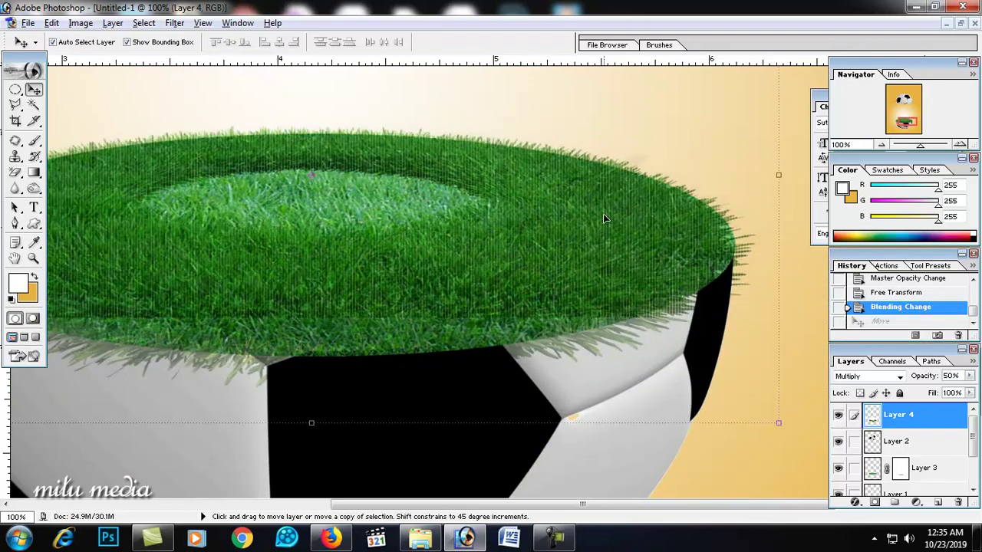
{"action": "key", "text": "ctrl+alt+z"}
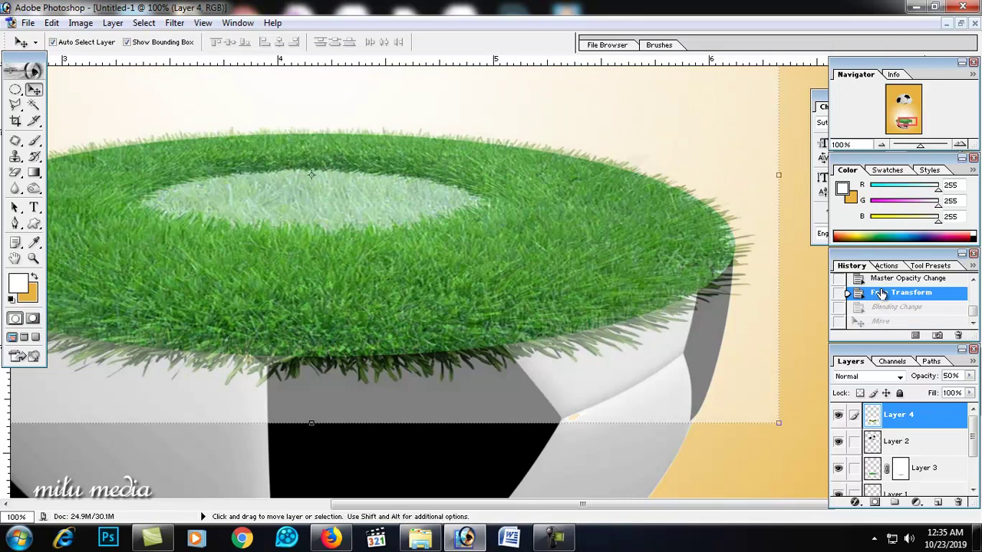
{"action": "left_click", "coordinate": [898, 377]}
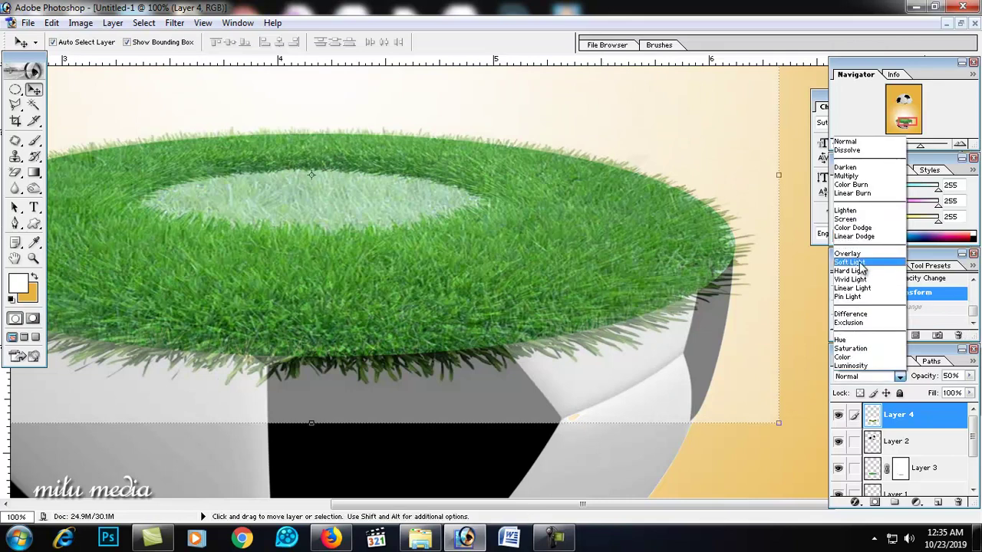
{"action": "left_click", "coordinate": [863, 265]}
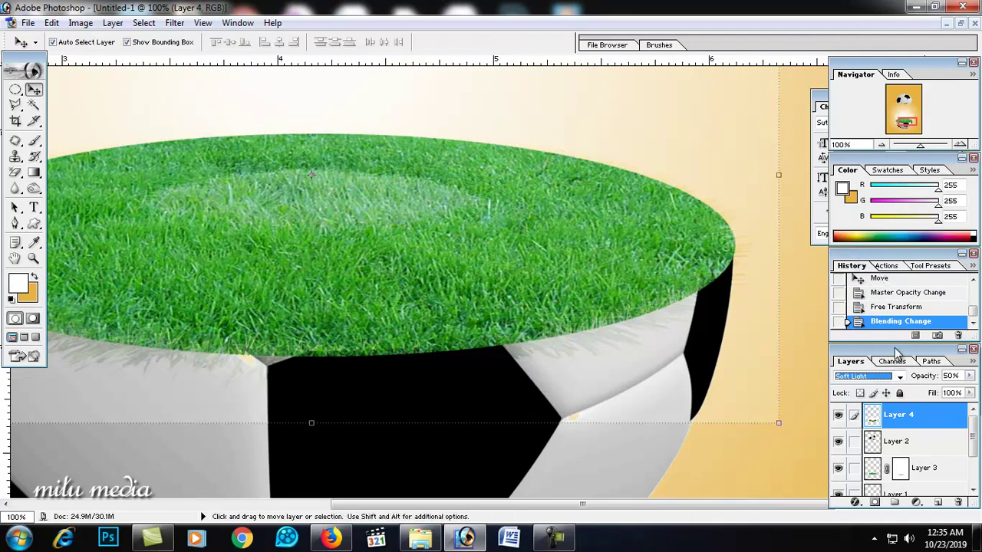
- Cycle through more blend modes and settle on Darken at 50% opacity for Layer 4
{"action": "key", "text": "shift+minus"}
{"action": "key", "text": "shift+minus"}
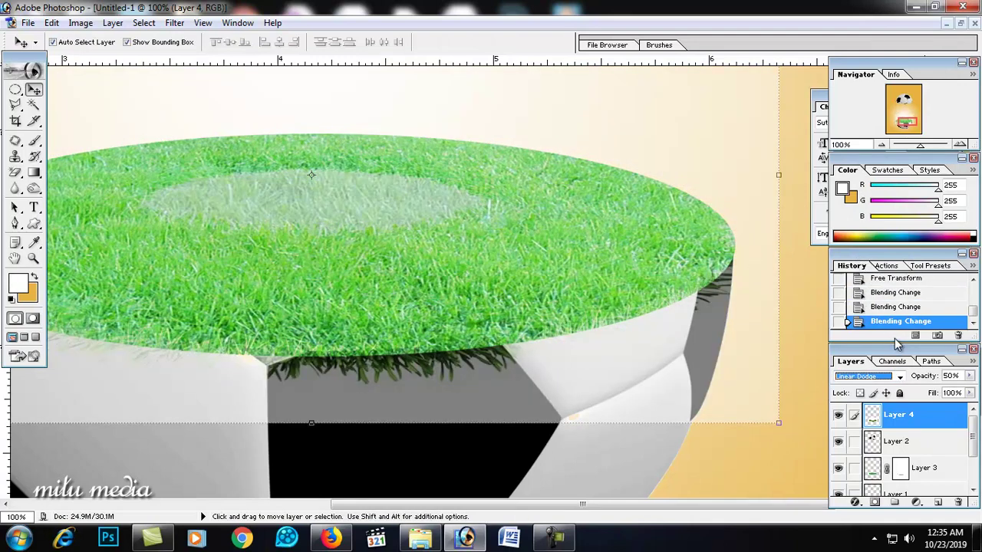
{"action": "key", "text": "shift+minus"}
{"action": "key", "text": "shift+minus"}
{"action": "key", "text": "shift+minus"}
{"action": "key", "text": "shift+minus"}
{"action": "key", "text": "shift+minus"}
{"action": "key", "text": "shift+minus"}
{"action": "key", "text": "shift+minus"}
{"action": "key", "text": "shift+plus"}
{"action": "key", "text": "shift+minus"}
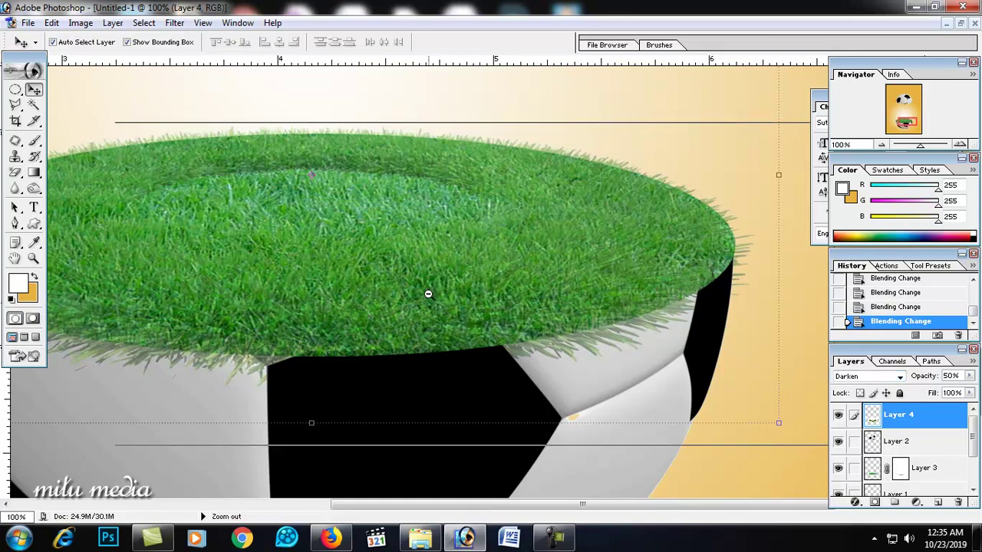
{"action": "key", "text": "ctrl+minus"}
{"action": "left_click_drag", "start_coordinate": [411, 324], "coordinate": [414, 342]}
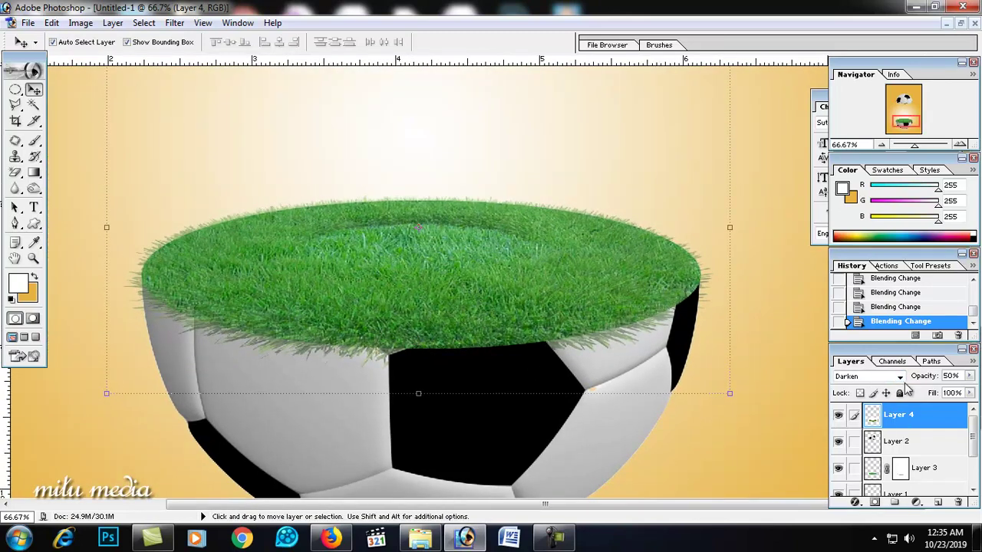
{"action": "left_click", "coordinate": [859, 376]}
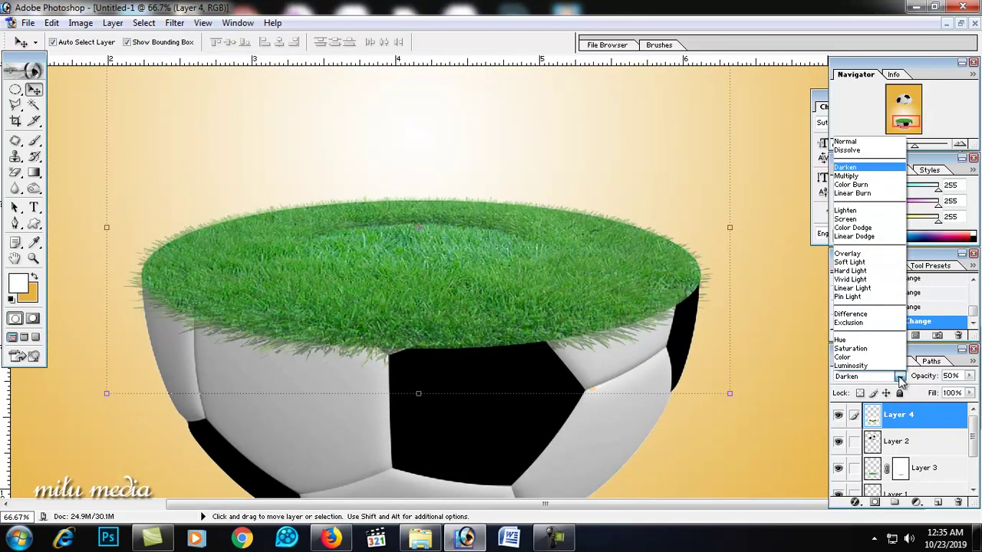
{"action": "left_click", "coordinate": [844, 167]}
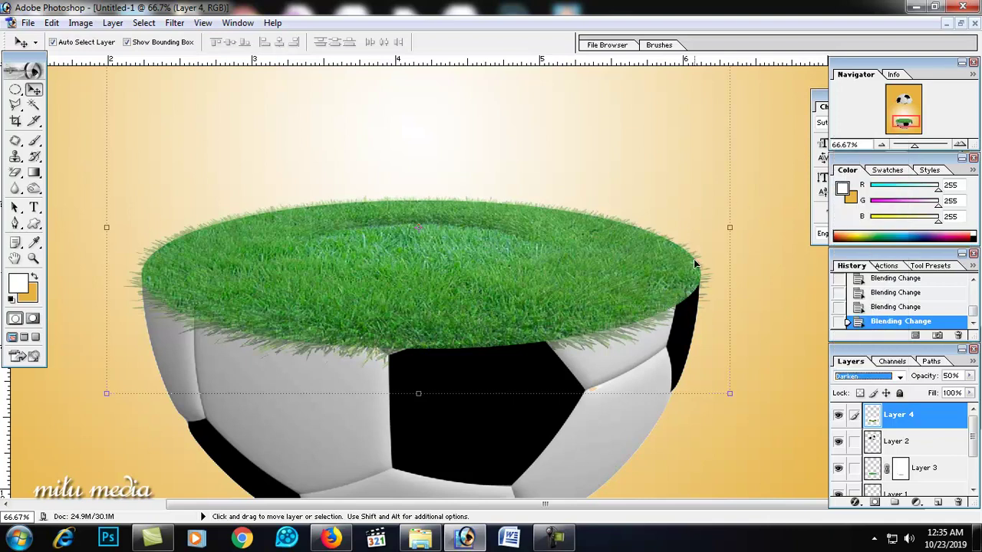
{"action": "left_click", "coordinate": [81, 22]}
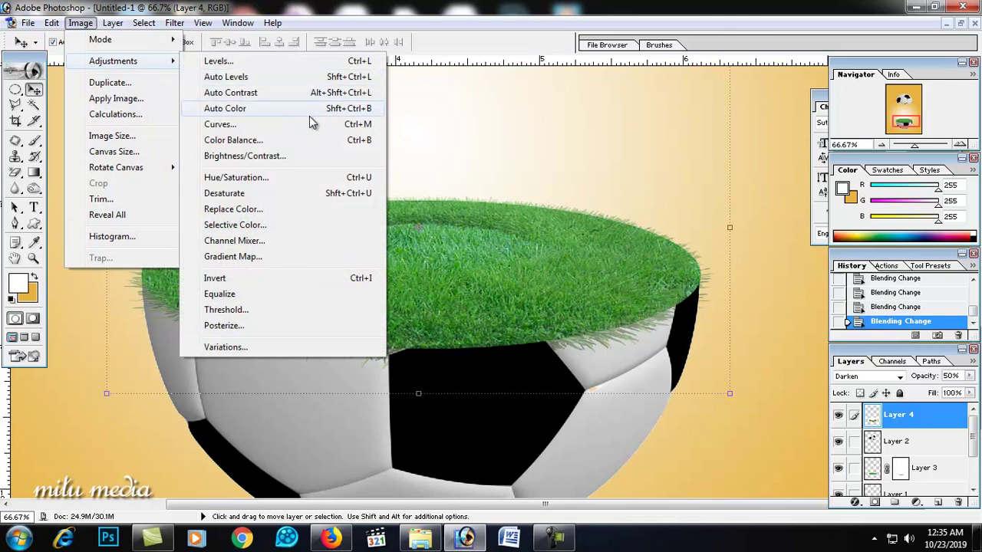
- Brighten the grass ring with a Curves highlight lift and narrow its left edge slightly
{"action": "left_click", "coordinate": [311, 124]}
{"action": "left_click_drag", "start_coordinate": [874, 230], "coordinate": [846, 233]}
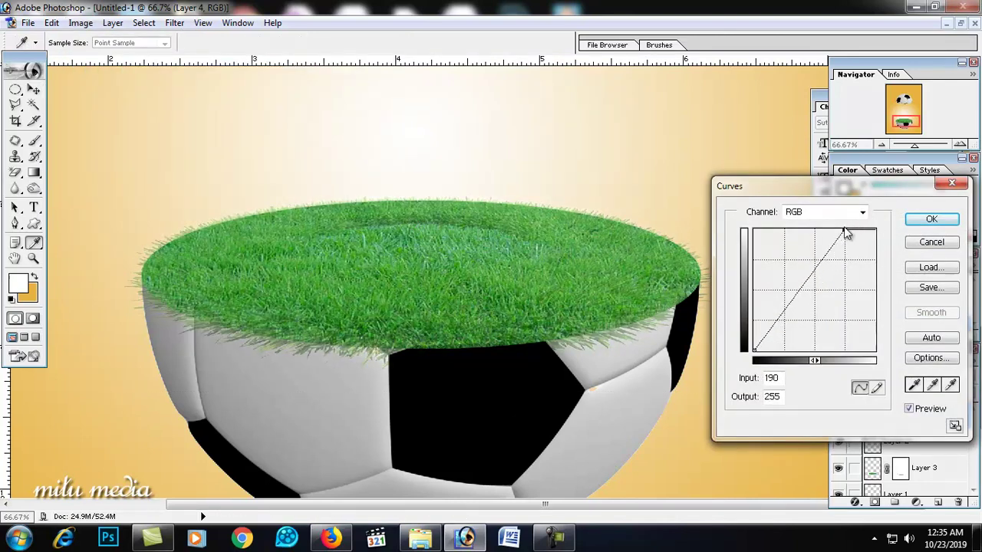
{"action": "left_click", "coordinate": [951, 221]}
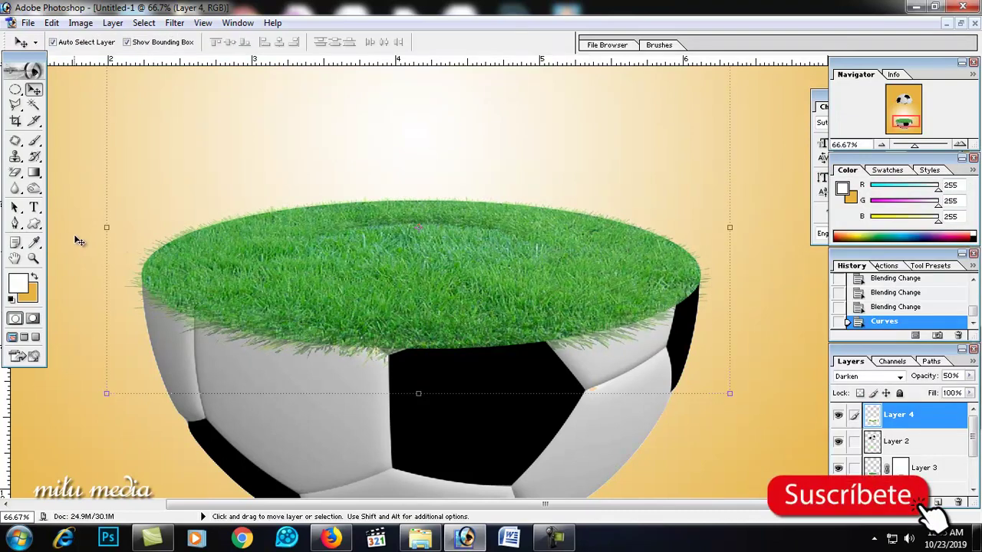
{"action": "left_click_drag", "start_coordinate": [104, 230], "coordinate": [108, 230]}
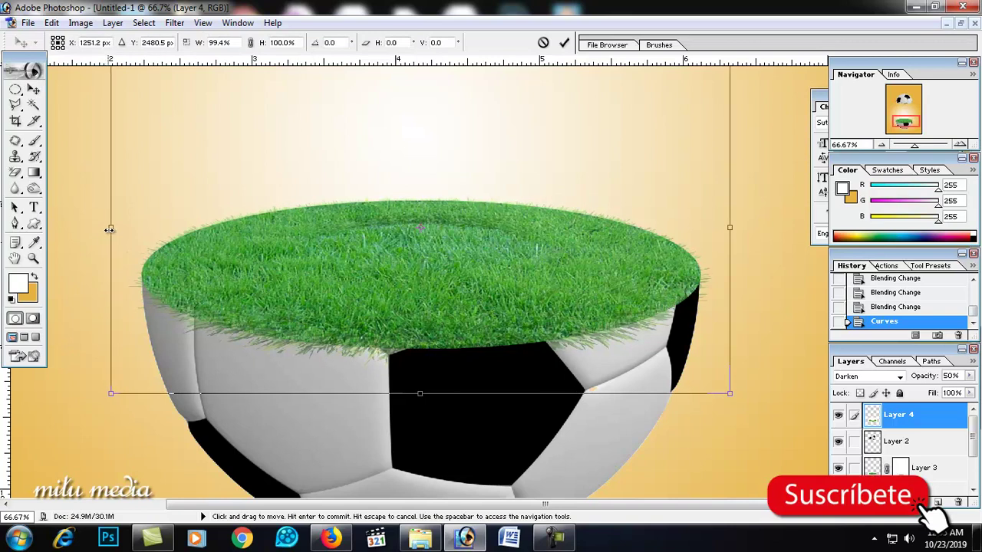
{"action": "key", "text": "Return"}
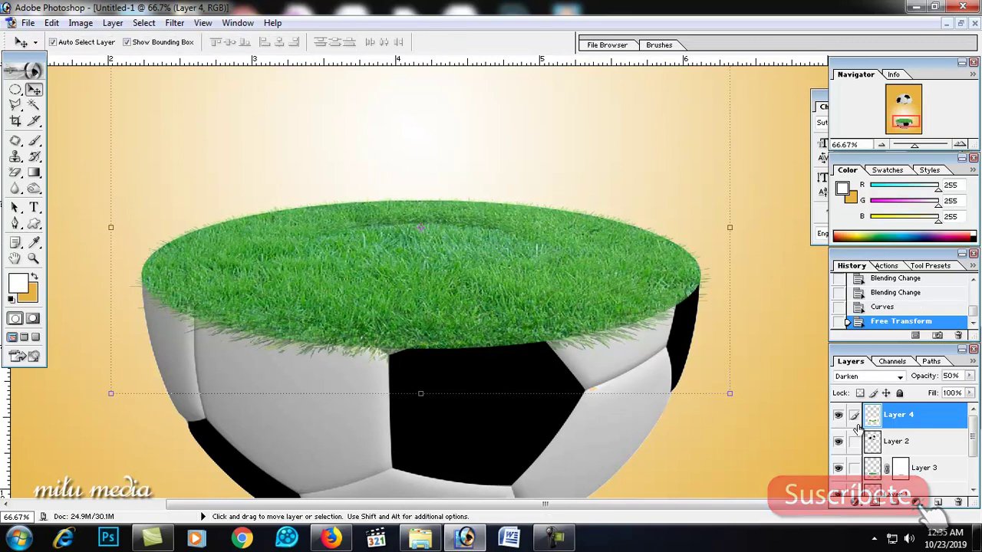
- Add a layer mask to Layer 4 and set up a soft 100 px brush at 133 px
{"action": "left_click", "coordinate": [874, 502]}
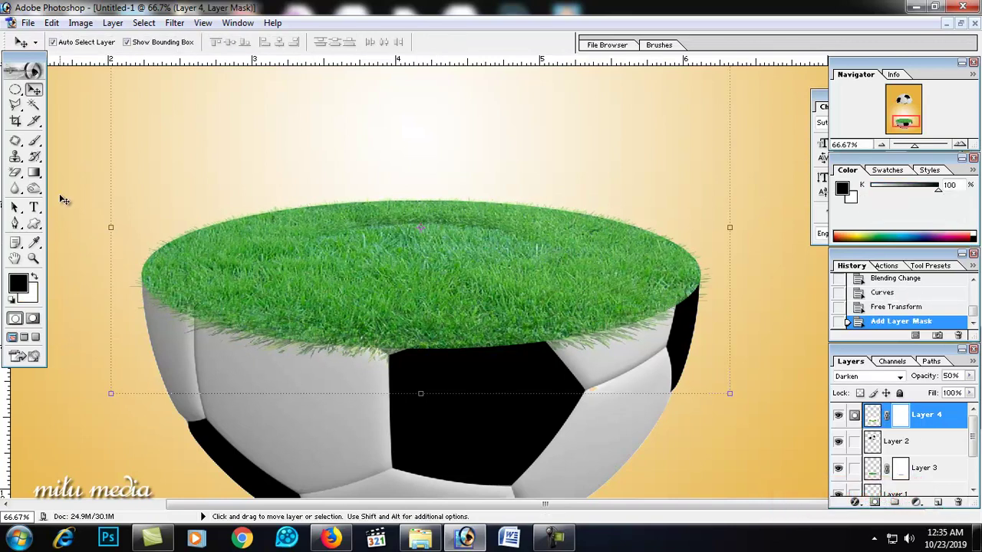
{"action": "left_click", "coordinate": [34, 140]}
{"action": "right_click", "coordinate": [257, 242]}
{"action": "left_click", "coordinate": [97, 44]}
{"action": "left_click", "coordinate": [98, 43]}
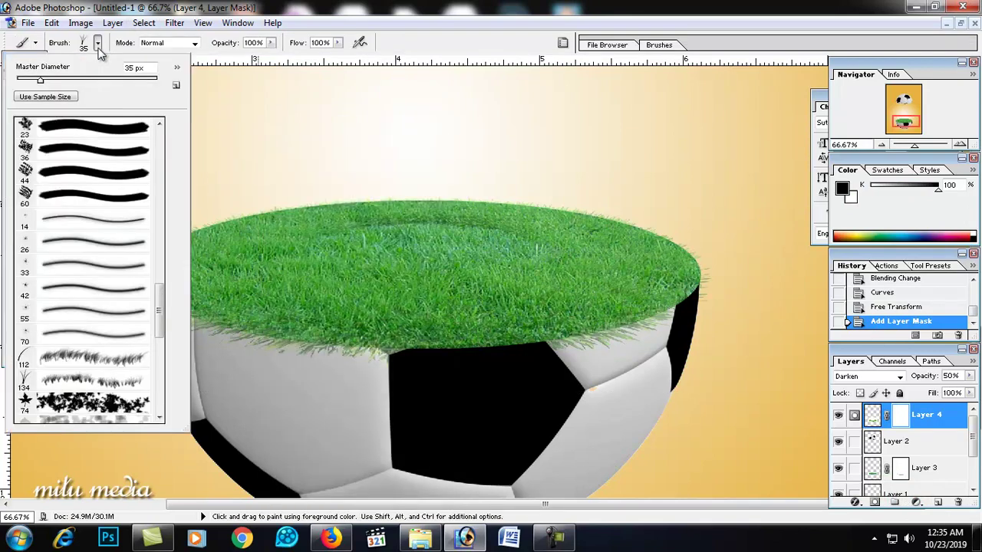
{"action": "scroll", "coordinate": [97, 215], "scroll_direction": "up", "scroll_amount": 2}
{"action": "scroll", "coordinate": [94, 181], "scroll_direction": "up", "scroll_amount": 2}
{"action": "scroll", "coordinate": [110, 192], "scroll_direction": "up", "scroll_amount": 2}
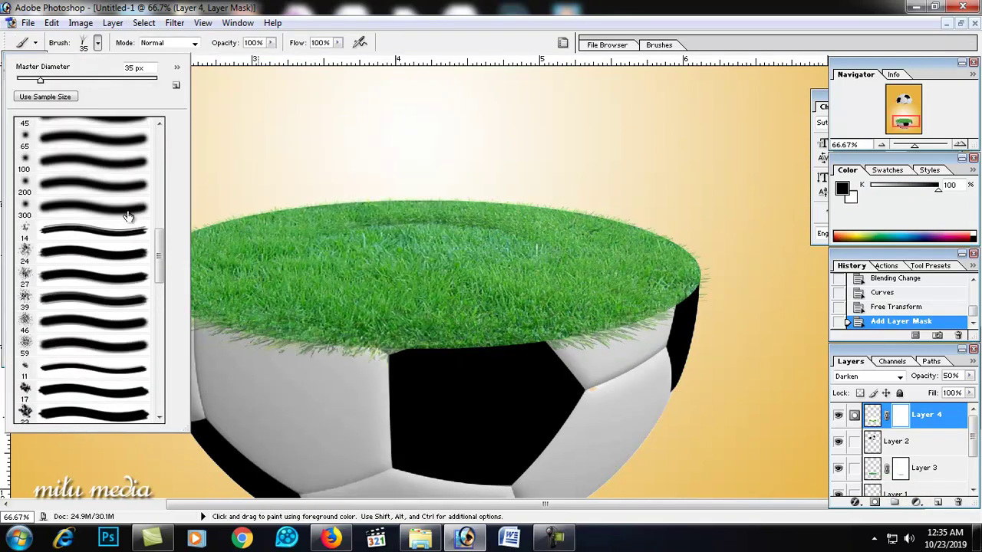
{"action": "left_click", "coordinate": [103, 163]}
{"action": "right_click", "coordinate": [359, 221]}
{"action": "left_click", "coordinate": [459, 166]}
{"action": "key", "text": "Return"}
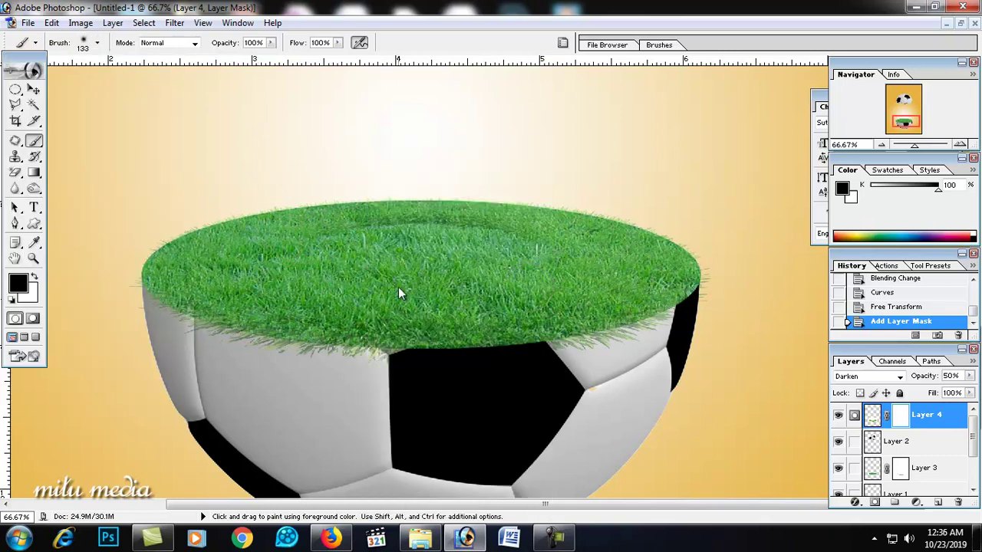
- Paint black over the inner grass ring on the mask, then tune the mask's Levels (white input 142)
{"action": "left_click_drag", "start_coordinate": [228, 261], "coordinate": [270, 284]}
{"action": "left_click_drag", "start_coordinate": [383, 300], "coordinate": [491, 297]}
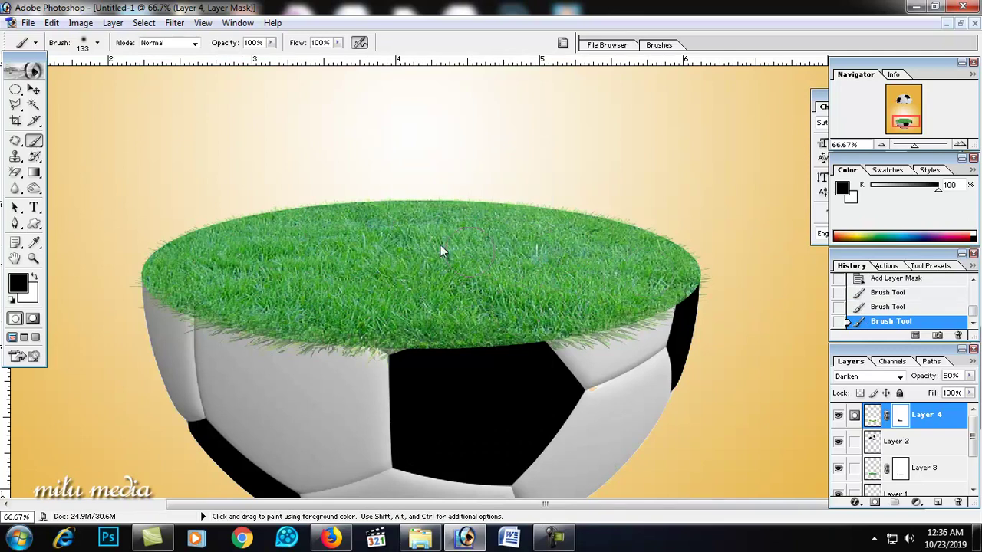
{"action": "left_click_drag", "start_coordinate": [591, 269], "coordinate": [621, 263]}
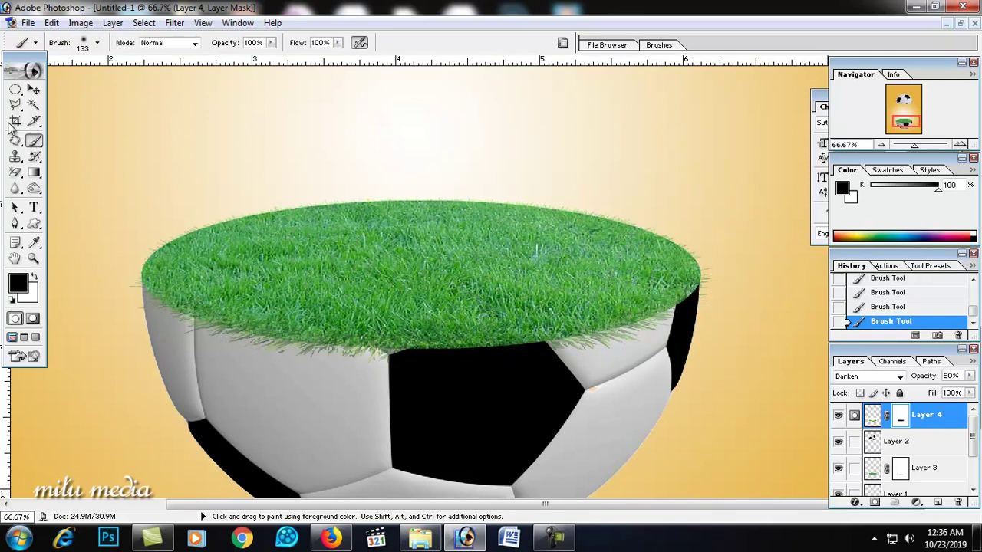
{"action": "key", "text": "v"}
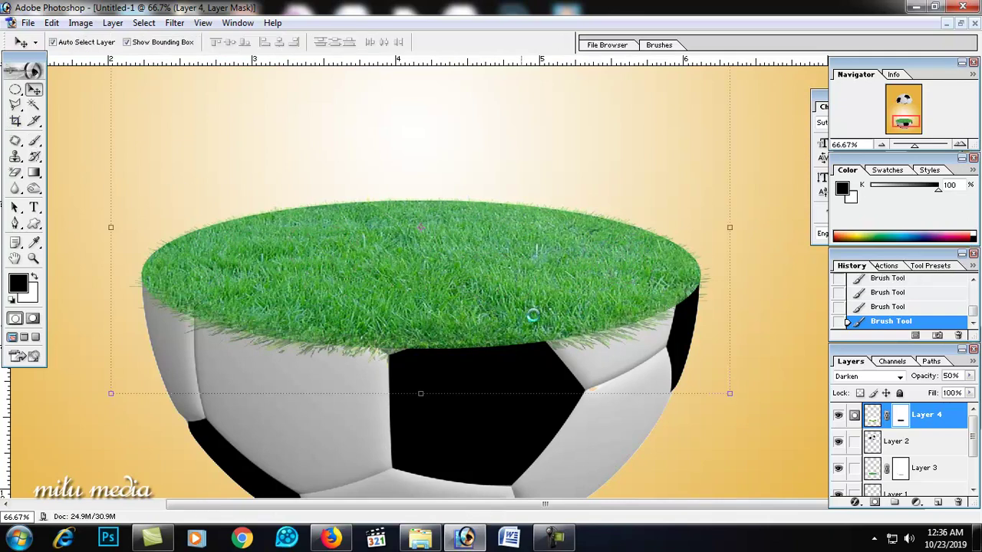
{"action": "key", "text": "ctrl+l"}
{"action": "mouse_move", "coordinate": [601, 381]}
{"action": "left_mouse_down"}
{"action": "mouse_move", "coordinate": [669, 381]}
{"action": "mouse_move", "coordinate": [601, 381]}
{"action": "left_mouse_up"}
{"action": "left_click_drag", "start_coordinate": [781, 381], "coordinate": [611, 382]}
{"action": "left_click_drag", "start_coordinate": [601, 418], "coordinate": [807, 418]}
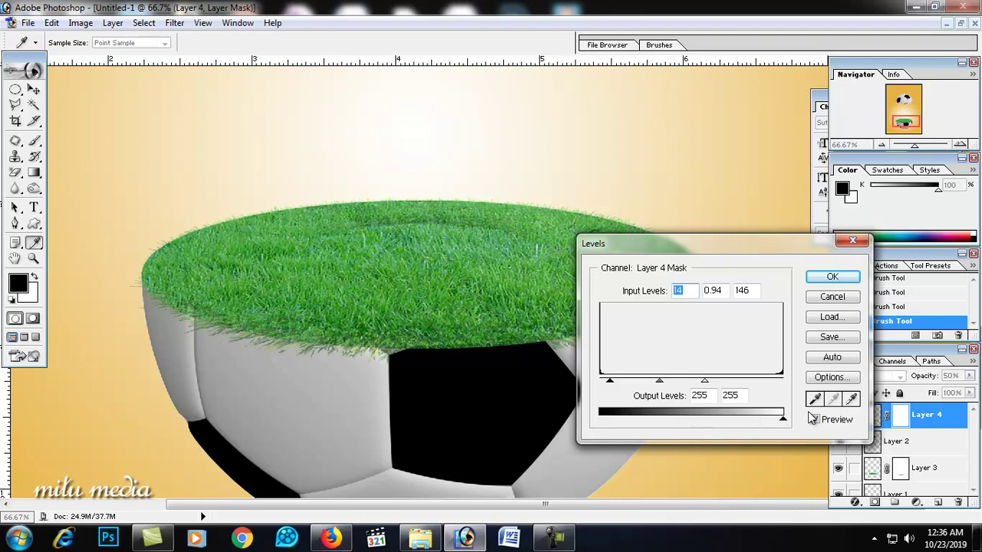
- Apply the mask Levels, brush the grass's right edge, and undo a trial Multiply blend
{"action": "key", "text": "Return"}
{"action": "key", "text": "v"}
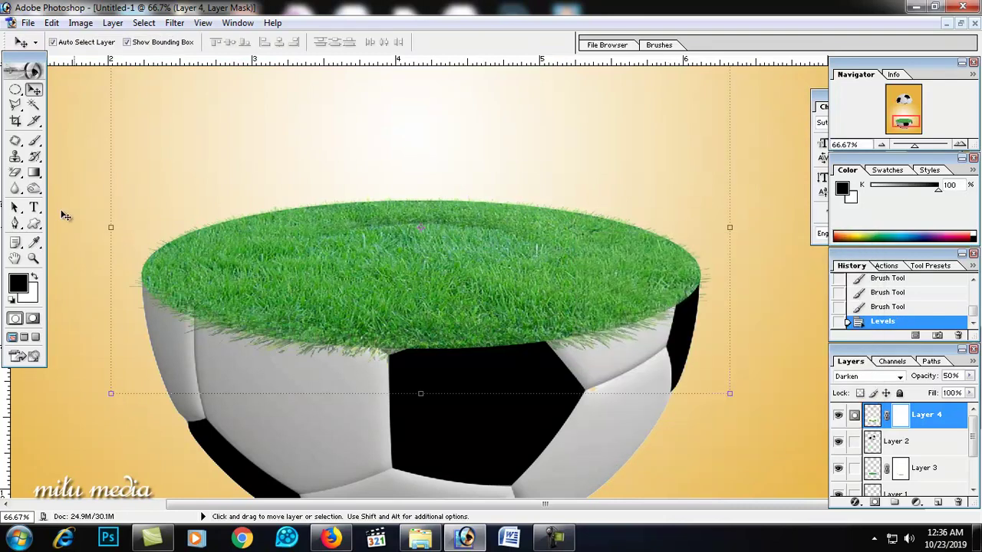
{"action": "left_click", "coordinate": [34, 141]}
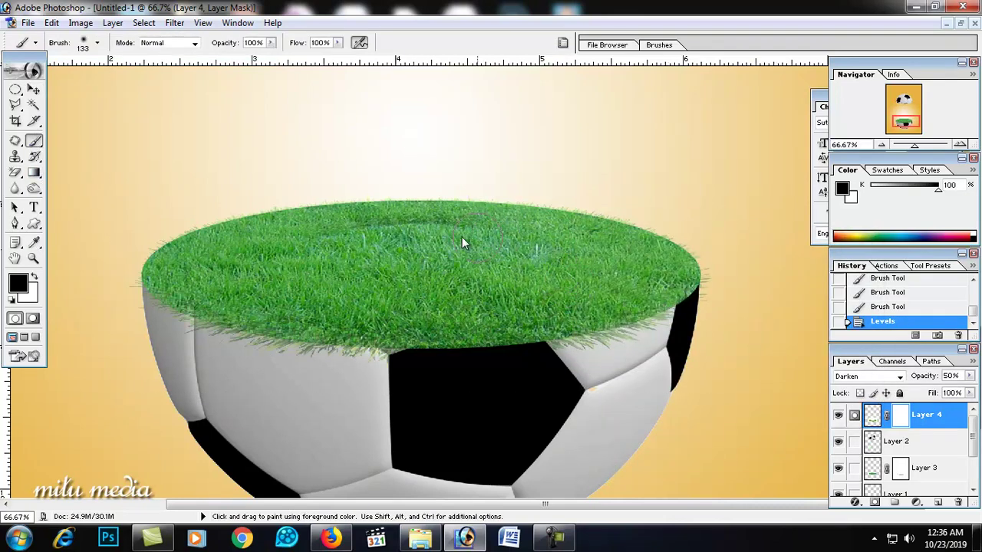
{"action": "left_click_drag", "start_coordinate": [359, 232], "coordinate": [437, 279]}
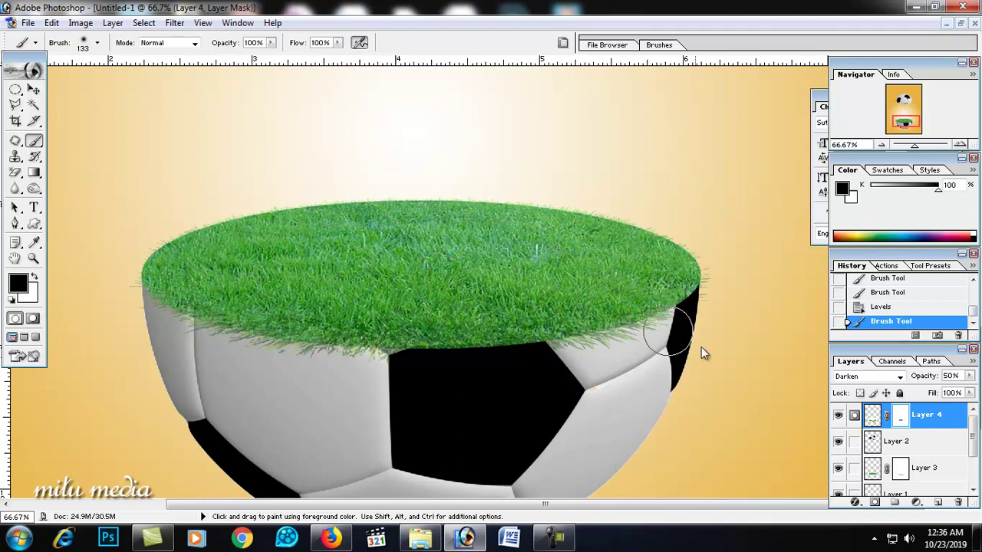
{"action": "left_click", "coordinate": [890, 377]}
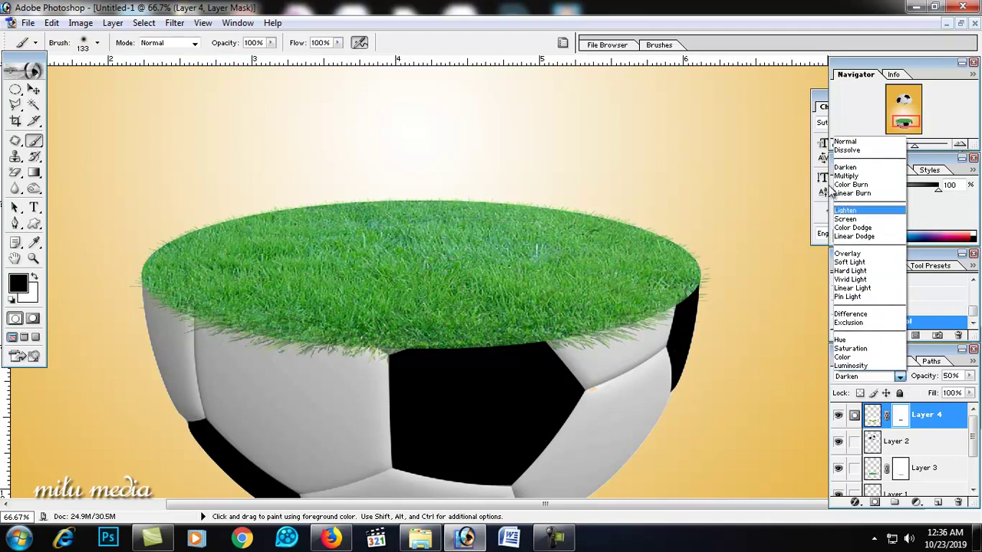
{"action": "left_click", "coordinate": [850, 174]}
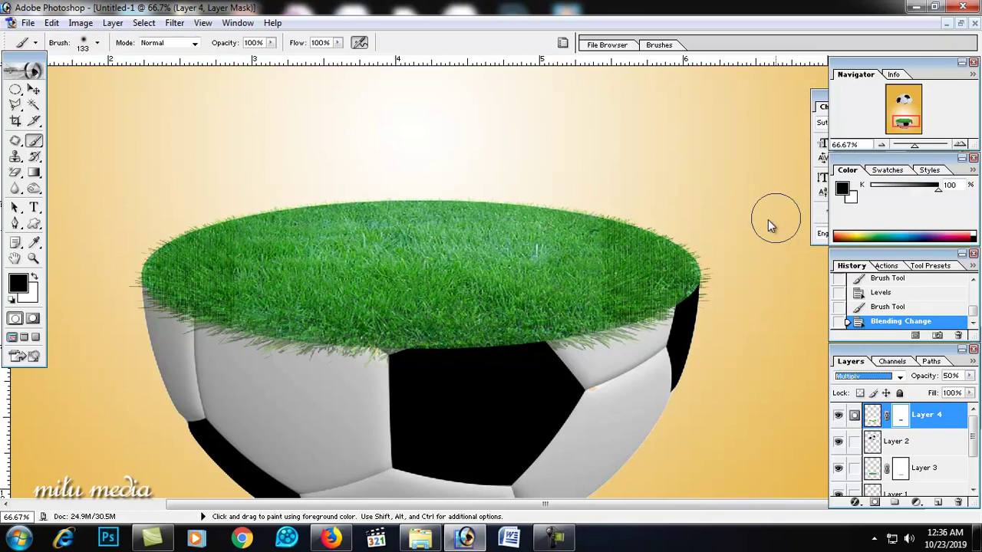
{"action": "key", "text": "ctrl"}
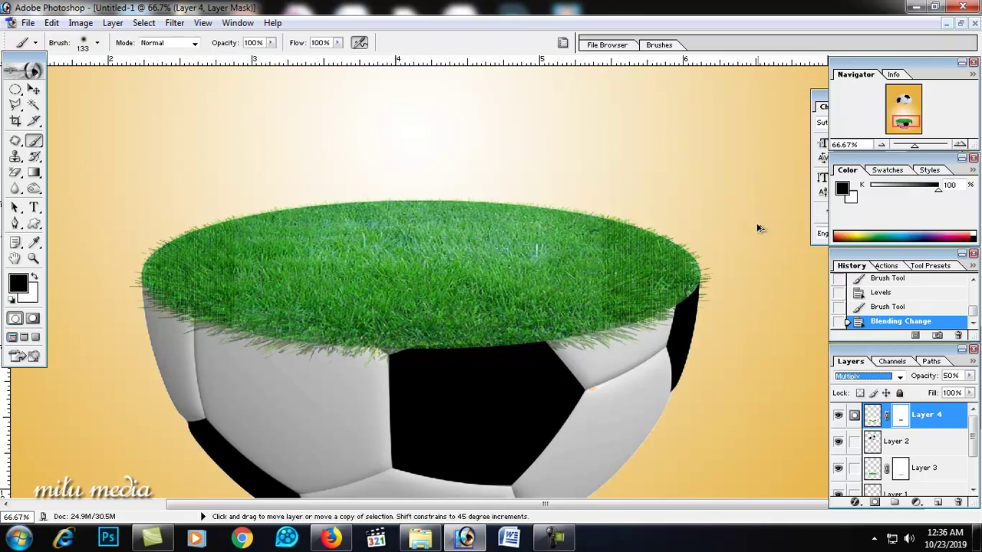
{"action": "key", "text": "ctrl+z"}
- Zoom out on the poster and drag neymar-brazil-png-10.png from the folder into Photoshop
{"action": "left_click", "coordinate": [33, 89]}
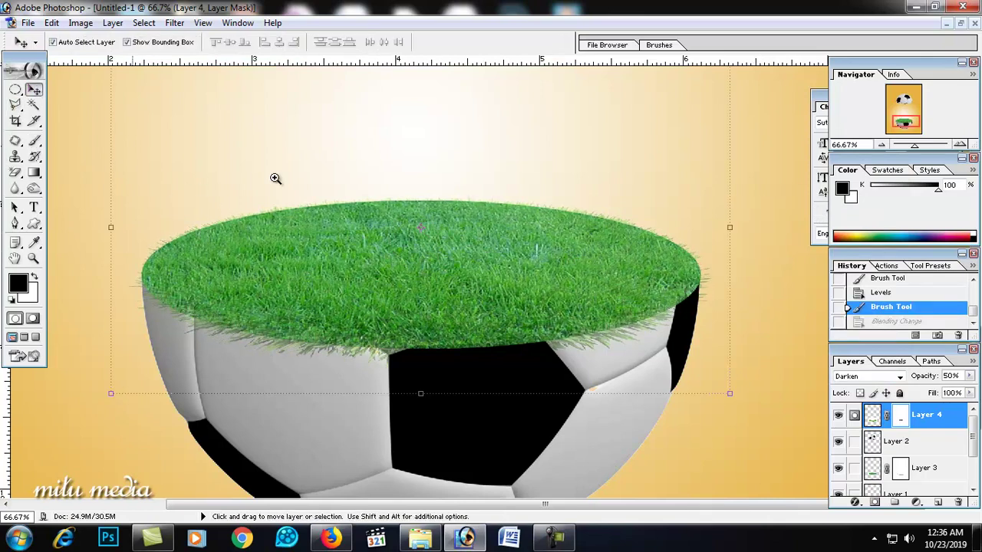
{"action": "left_click", "coordinate": [480, 271], "text": "ctrl+alt"}
{"action": "left_click", "coordinate": [544, 302], "text": "ctrl+alt"}
{"action": "left_click", "coordinate": [525, 317], "text": "ctrl+alt"}
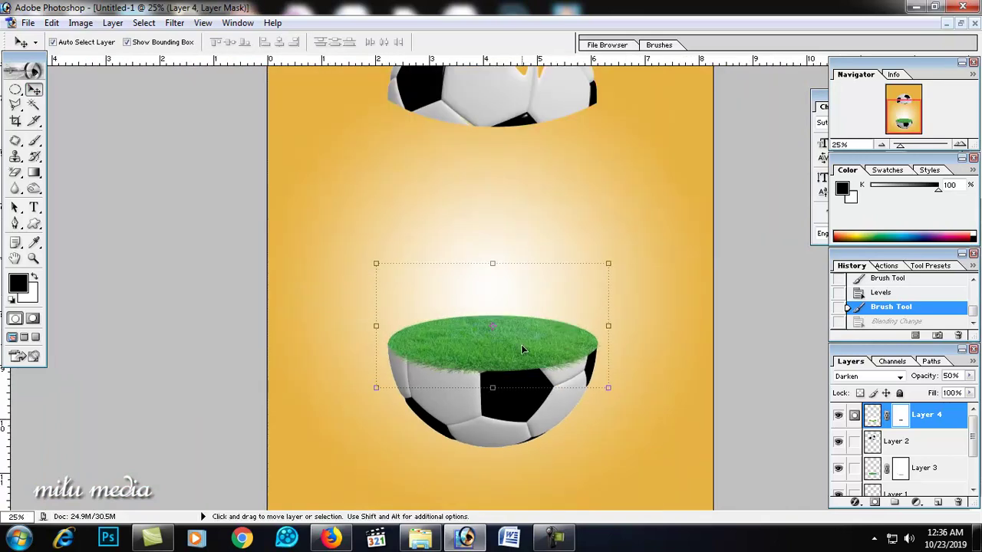
{"action": "scroll", "coordinate": [537, 336], "scroll_direction": "down", "scroll_amount": 2}
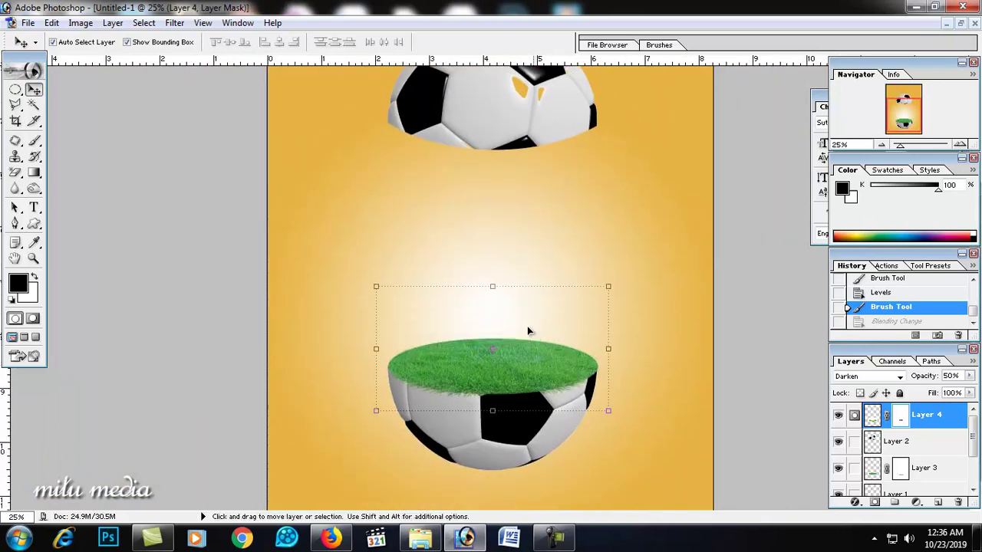
{"action": "left_click", "coordinate": [916, 7]}
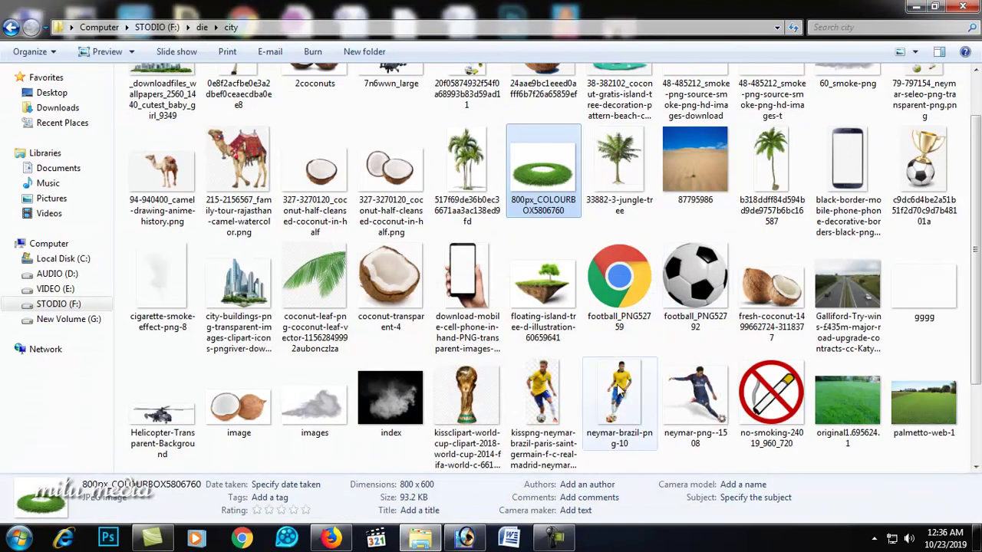
{"action": "mouse_move", "coordinate": [621, 406]}
{"action": "left_mouse_down"}
{"action": "mouse_move", "coordinate": [466, 541]}
{"action": "mouse_move", "coordinate": [371, 290]}
{"action": "left_mouse_up"}
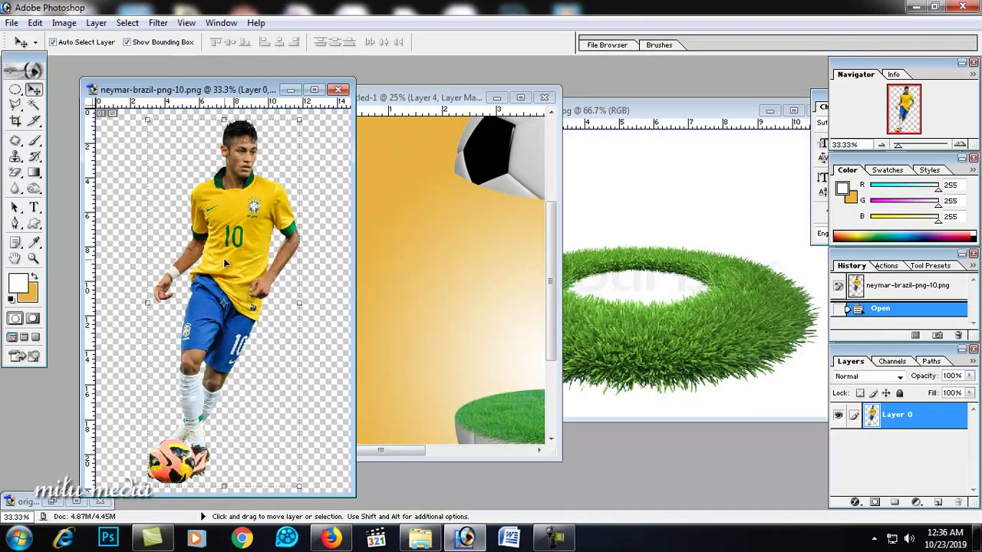
- Copy the player cut-out into Untitled-1 as Layer 5, scale it down, and stand his feet on the grass
{"action": "left_click_drag", "start_coordinate": [226, 266], "coordinate": [436, 316]}
{"action": "left_click", "coordinate": [520, 97]}
{"action": "left_click_drag", "start_coordinate": [389, 259], "coordinate": [538, 194]}
{"action": "left_click_drag", "start_coordinate": [569, 108], "coordinate": [538, 170]}
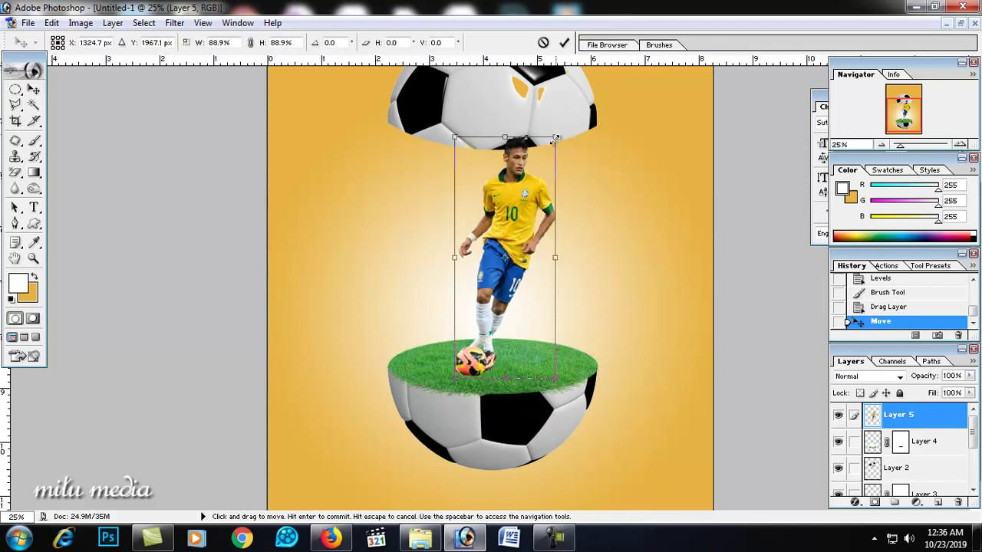
{"action": "key", "text": "Return"}
{"action": "left_click_drag", "start_coordinate": [489, 276], "coordinate": [483, 269]}
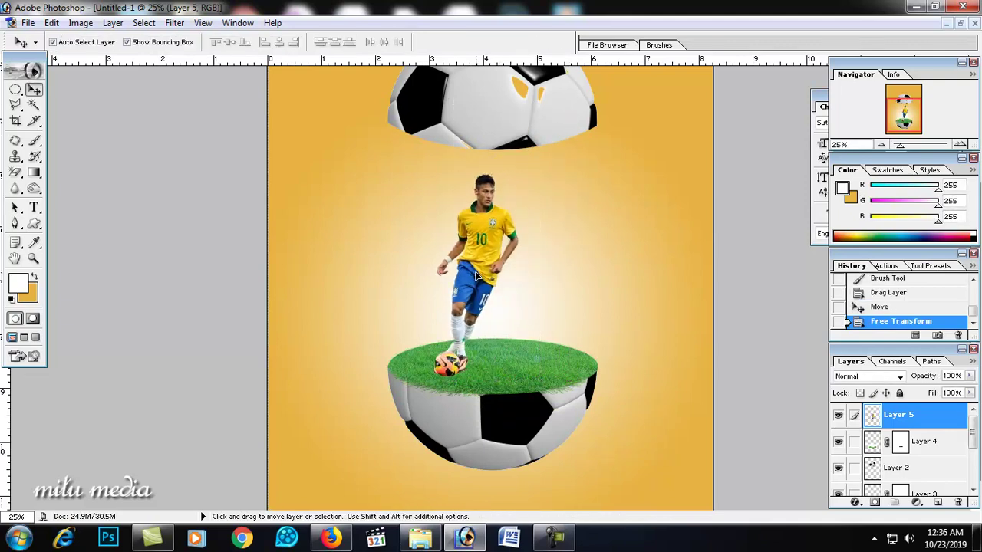
{"action": "left_click", "coordinate": [477, 331]}
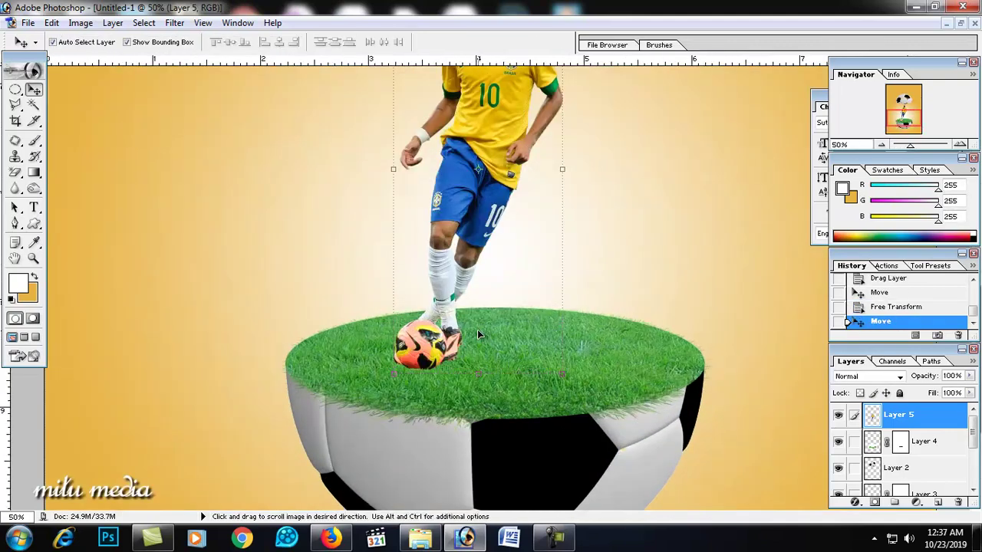
{"action": "left_click", "coordinate": [407, 372]}
- Add a mask to Layer 5 and choose a grass-blade brush shrunk to 20 px
{"action": "scroll", "coordinate": [642, 343], "scroll_direction": "up", "scroll_amount": 3}
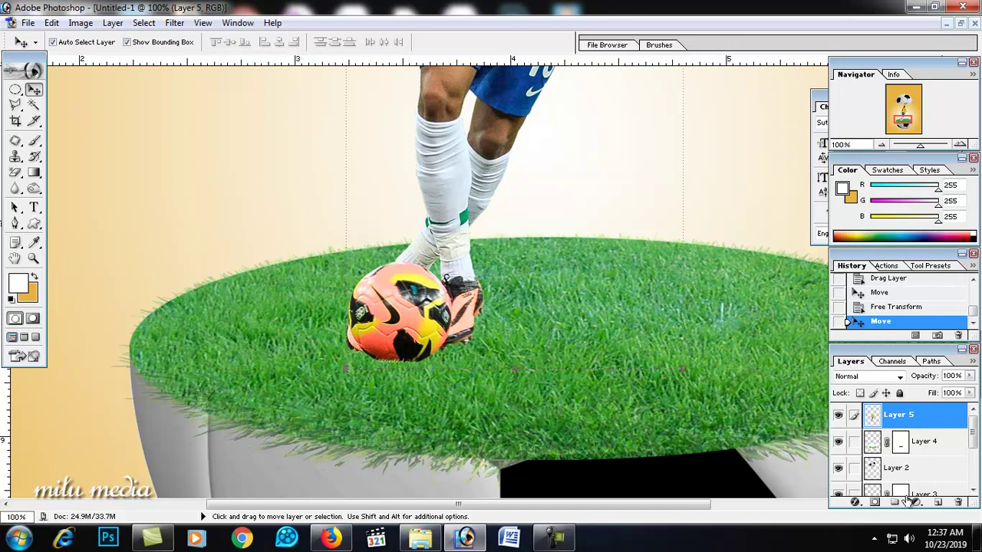
{"action": "left_click", "coordinate": [875, 502]}
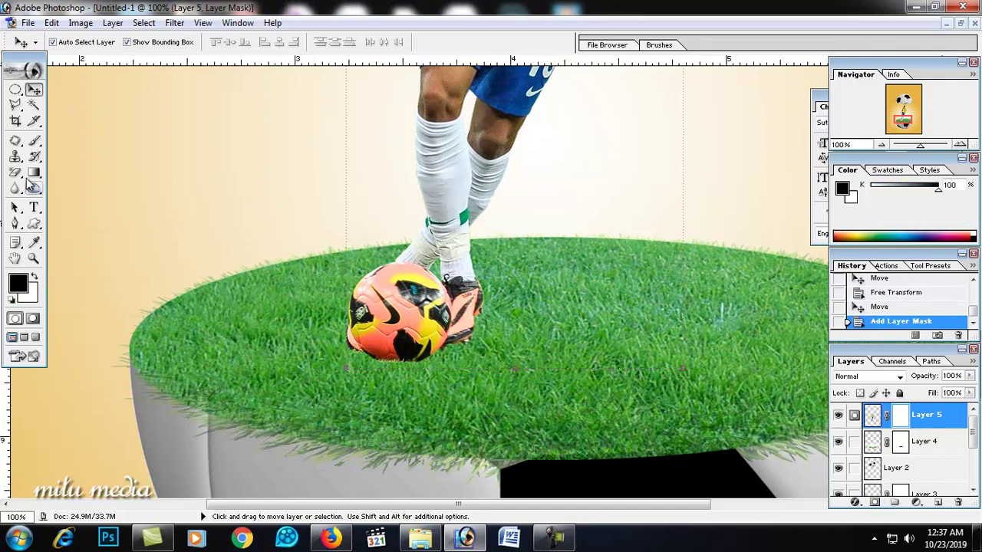
{"action": "left_click", "coordinate": [34, 141]}
{"action": "right_click", "coordinate": [465, 344]}
{"action": "scroll", "coordinate": [553, 410], "scroll_direction": "down", "scroll_amount": 1}
{"action": "scroll", "coordinate": [554, 411], "scroll_direction": "down", "scroll_amount": 3}
{"action": "scroll", "coordinate": [552, 409], "scroll_direction": "down", "scroll_amount": 1}
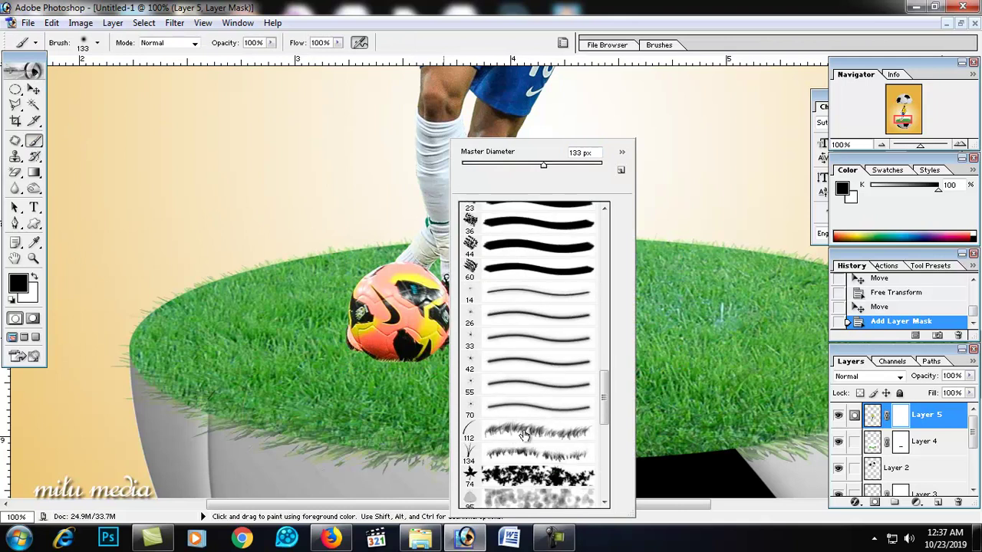
{"action": "left_click", "coordinate": [516, 441]}
{"action": "left_click", "coordinate": [514, 452]}
{"action": "right_click", "coordinate": [379, 392]}
{"action": "left_click_drag", "start_coordinate": [432, 168], "coordinate": [413, 168]}
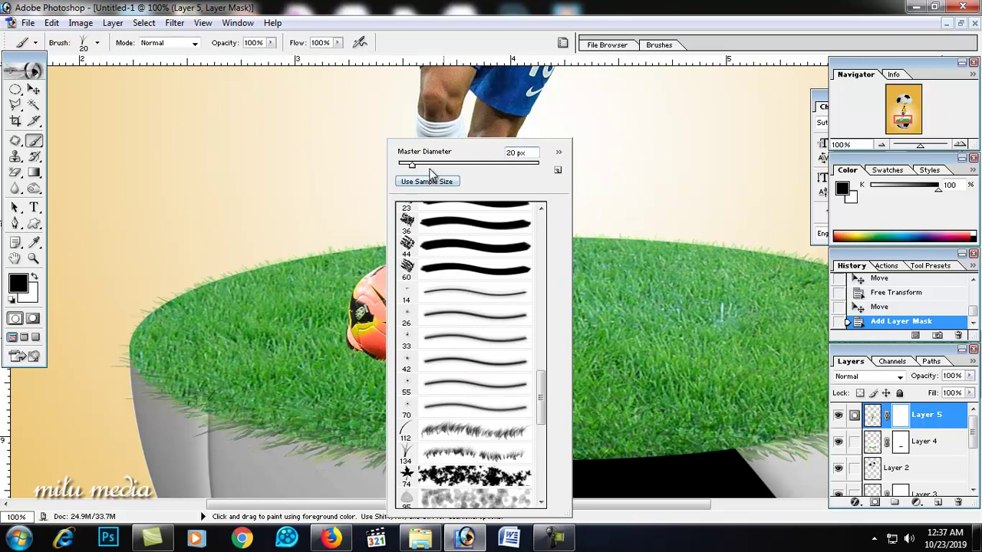
- Paint grass blades over the ball and boots, then reset the grass brush to 37 px
{"action": "left_click", "coordinate": [361, 337]}
{"action": "mouse_move", "coordinate": [353, 345]}
{"action": "left_mouse_down"}
{"action": "mouse_move", "coordinate": [426, 369]}
{"action": "mouse_move", "coordinate": [368, 365]}
{"action": "left_mouse_up"}
{"action": "left_click_drag", "start_coordinate": [470, 346], "coordinate": [465, 348]}
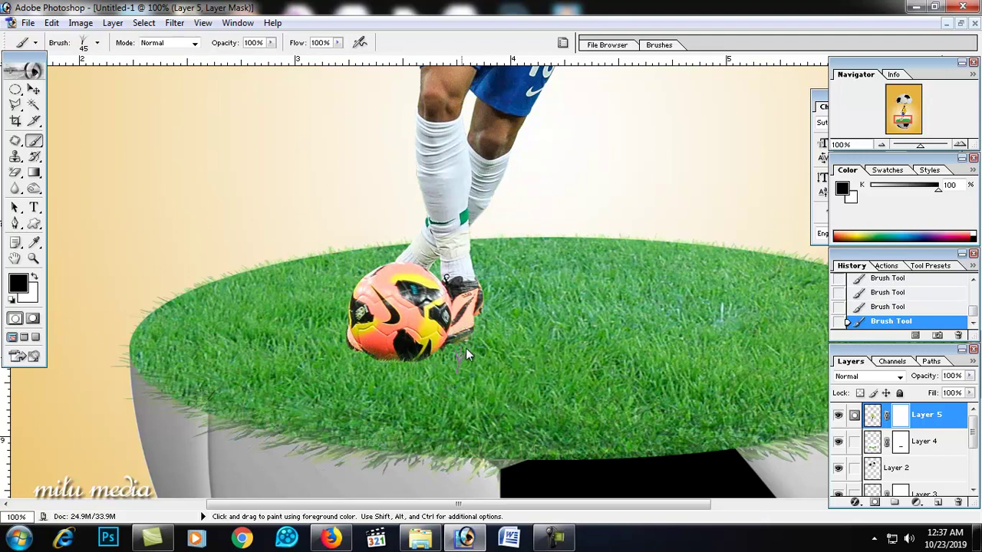
{"action": "right_click", "coordinate": [564, 367]}
{"action": "left_click", "coordinate": [625, 457]}
{"action": "left_click", "coordinate": [626, 432]}
{"action": "right_click", "coordinate": [435, 378]}
{"action": "left_click", "coordinate": [529, 206]}
{"action": "key", "text": "Return"}
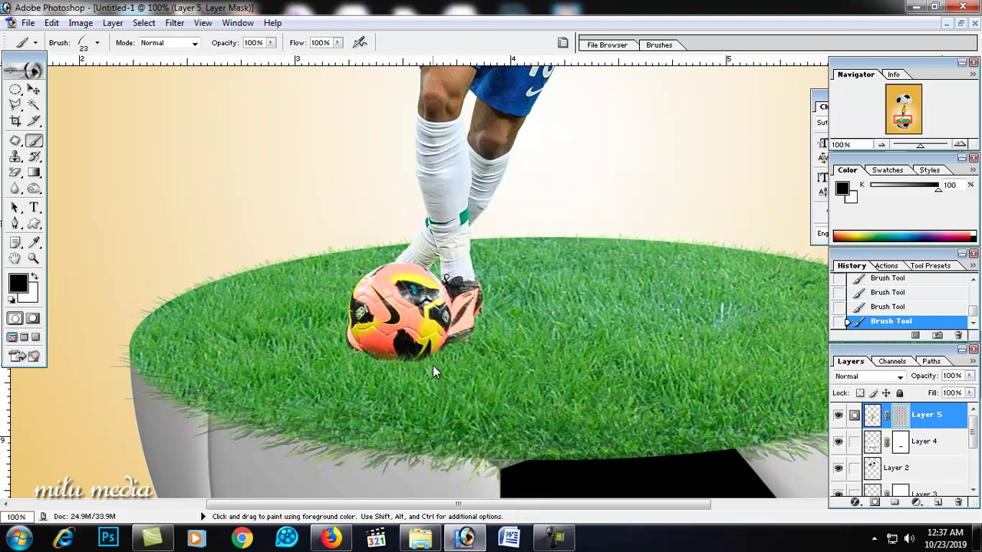
{"action": "right_click", "coordinate": [446, 372]}
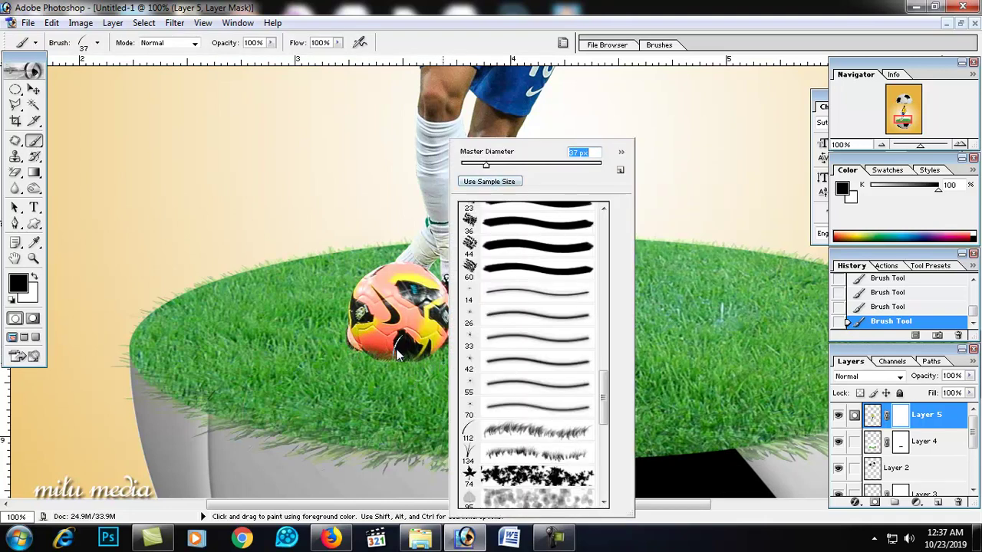
{"action": "key", "text": "Return"}
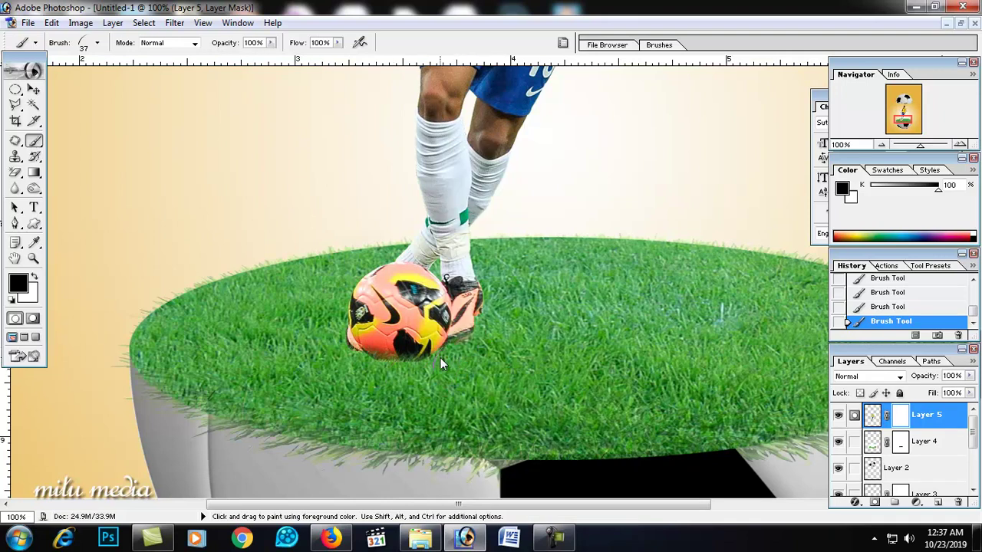
{"action": "left_click", "coordinate": [491, 345], "text": "alt"}
{"action": "left_click", "coordinate": [520, 344], "text": "alt"}
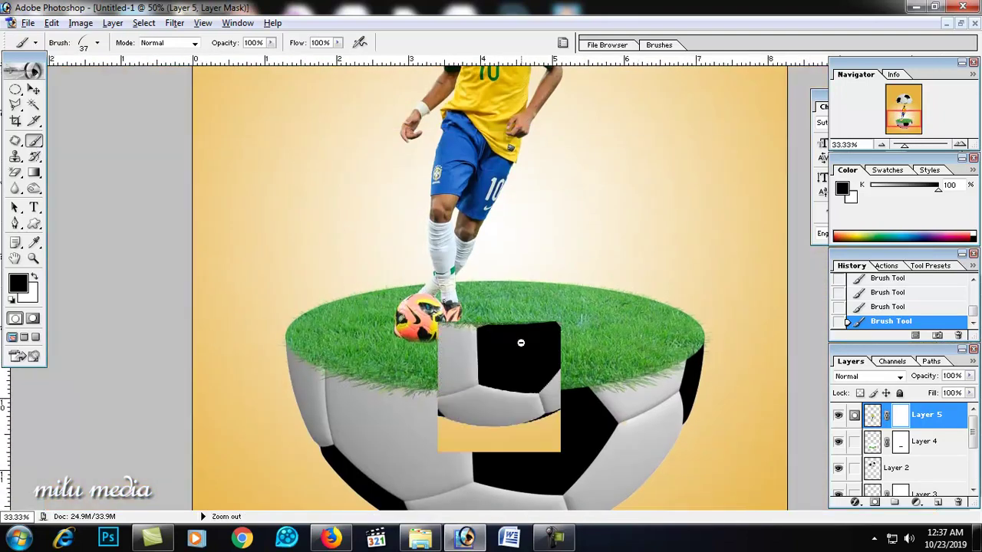
- Duplicate the player layer and move the copy to the right
{"action": "left_click", "coordinate": [520, 344], "text": "alt"}
{"action": "key", "text": "ctrl+j"}
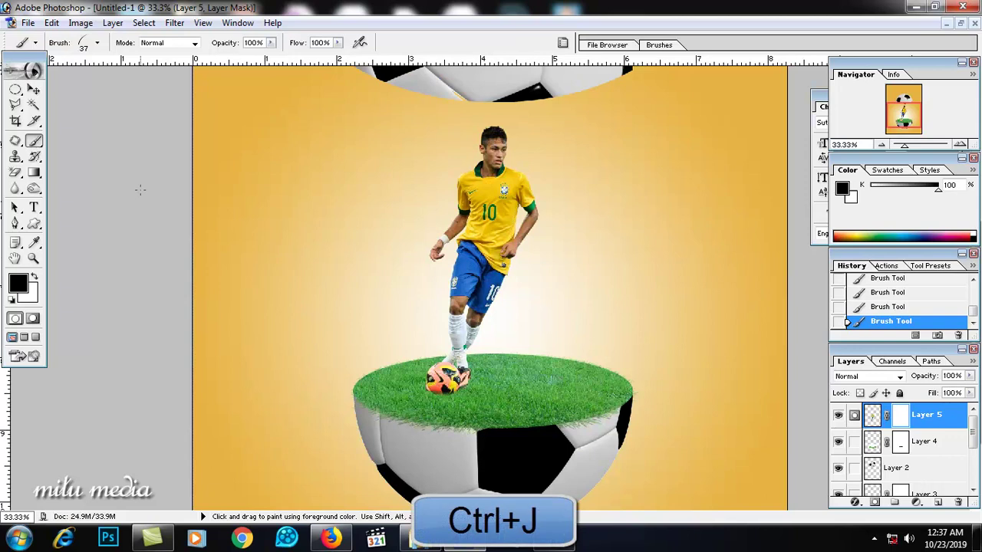
{"action": "left_click", "coordinate": [33, 91]}
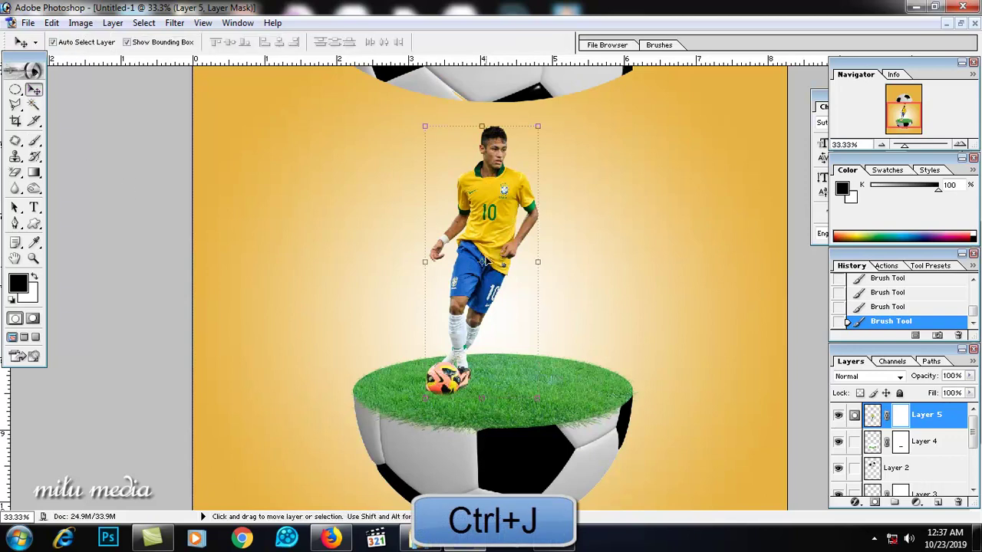
{"action": "key", "text": "ctrl+j"}
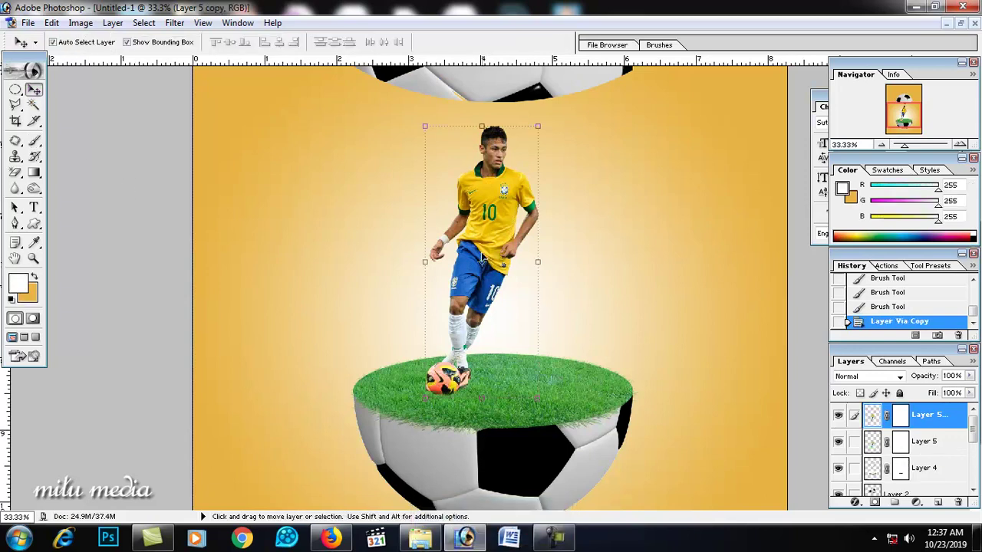
{"action": "left_click_drag", "start_coordinate": [483, 259], "coordinate": [549, 274]}
- Turn the copy into a black silhouette with Hue/Saturation Lightness -100
{"action": "key", "text": "ctrl+u"}
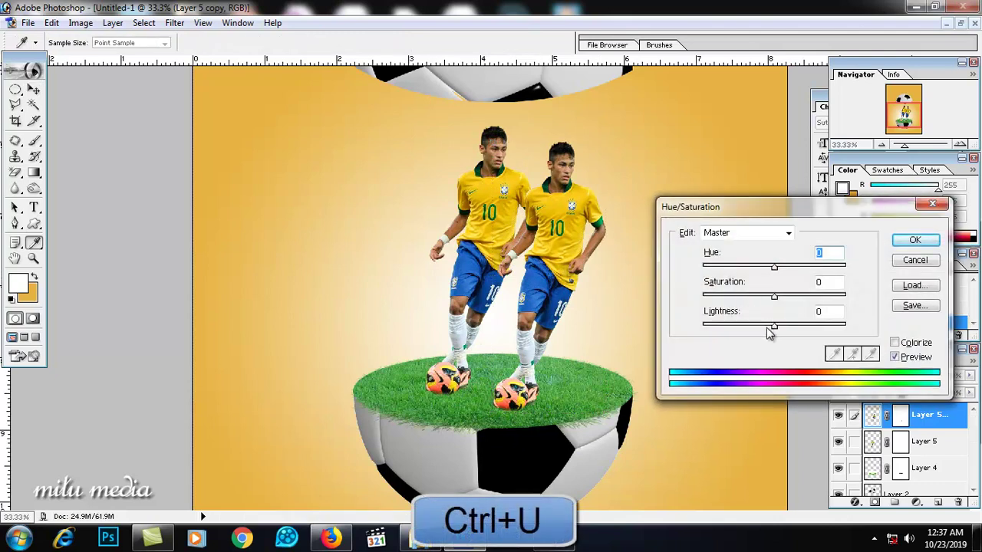
{"action": "left_click_drag", "start_coordinate": [767, 328], "coordinate": [703, 330]}
{"action": "key", "text": "Return"}
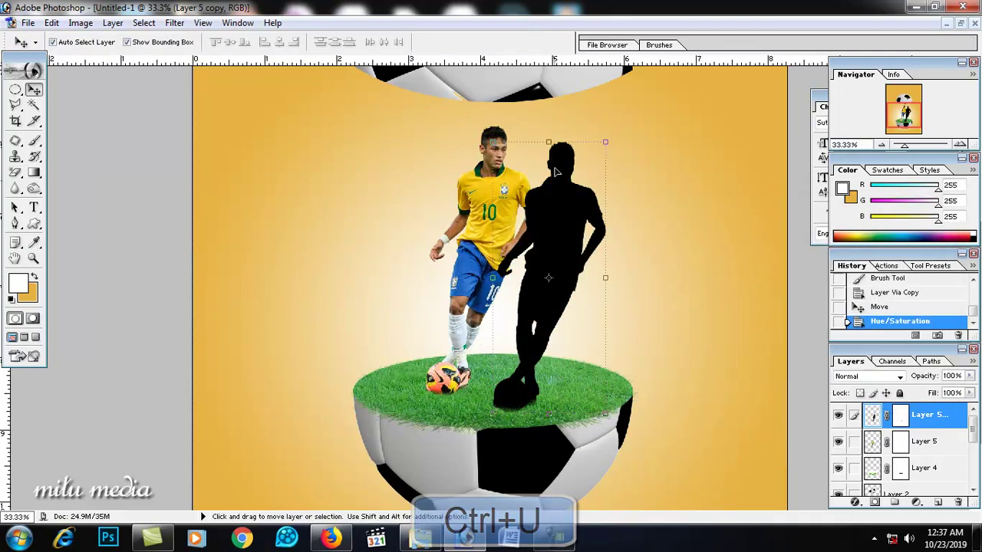
{"action": "left_click_drag", "start_coordinate": [605, 142], "coordinate": [603, 476]}
- Distort the flipped silhouette's corners into a slanted shadow falling from the boots under the ball
{"action": "left_click_drag", "start_coordinate": [587, 428], "coordinate": [521, 394]}
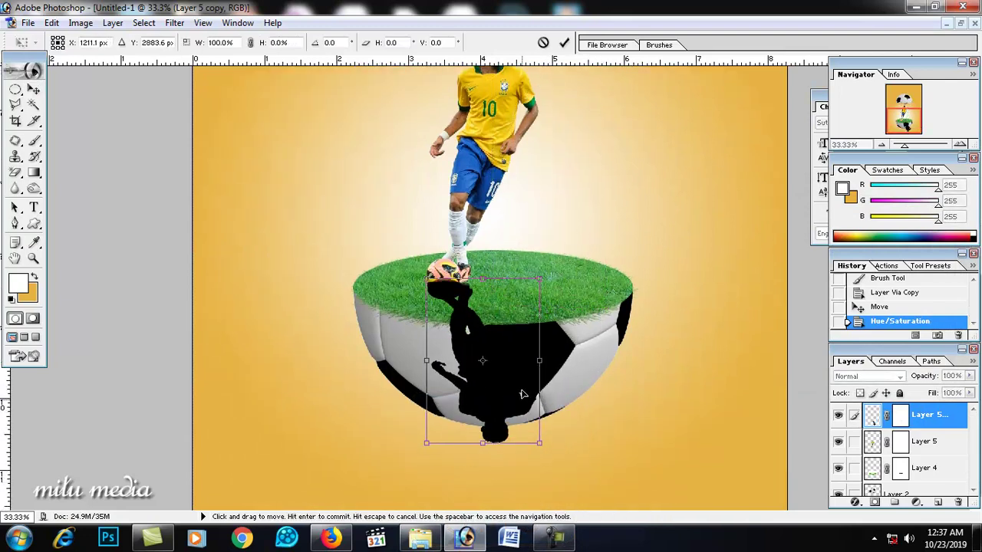
{"action": "mouse_move", "coordinate": [543, 445]}
{"action": "left_mouse_down"}
{"action": "mouse_move", "coordinate": [595, 446]}
{"action": "mouse_move", "coordinate": [706, 404]}
{"action": "left_mouse_up"}
{"action": "left_click_drag", "start_coordinate": [430, 446], "coordinate": [521, 442]}
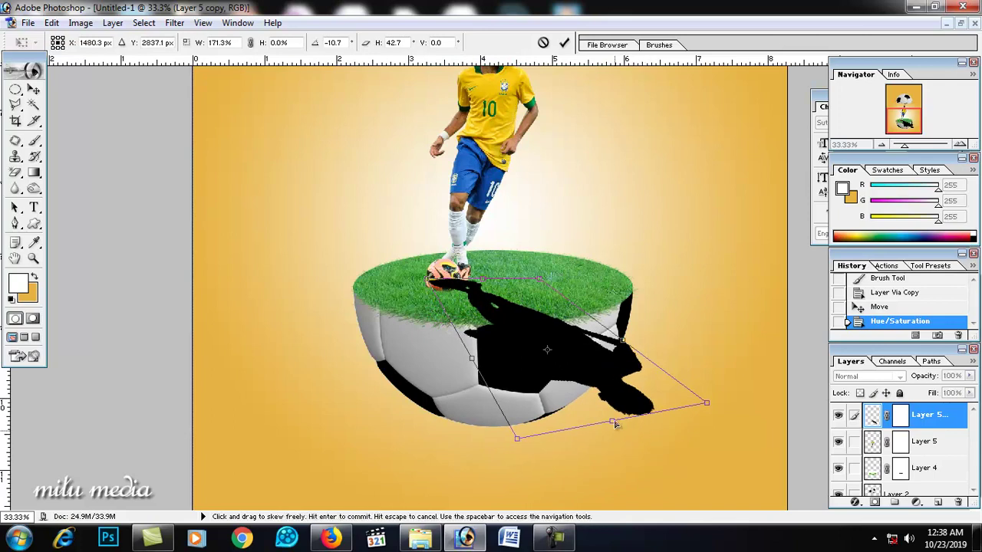
{"action": "left_click_drag", "start_coordinate": [612, 421], "coordinate": [610, 411]}
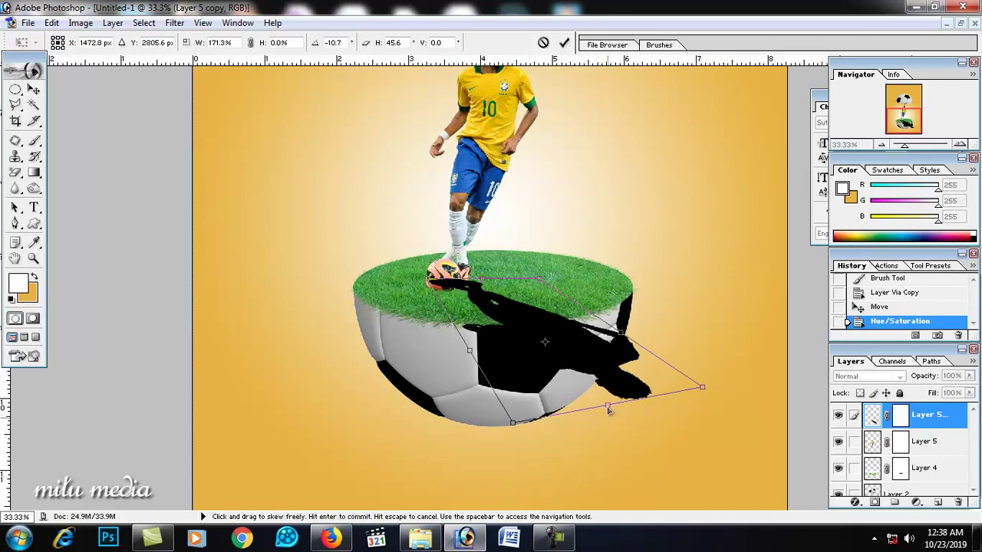
{"action": "key", "text": "Return"}
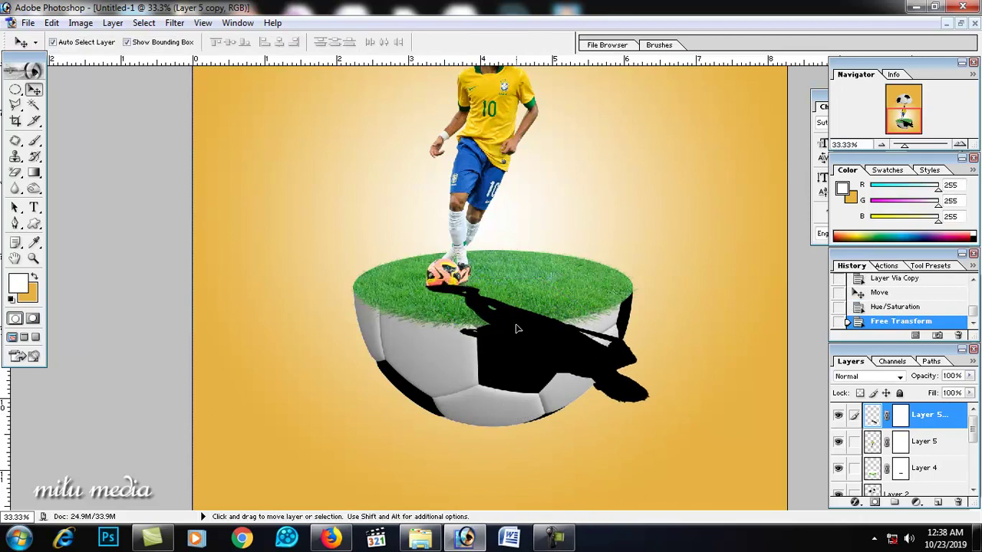
{"action": "left_click_drag", "start_coordinate": [517, 328], "coordinate": [511, 323]}
- Set up a soft round brush enlarged to 163 px
{"action": "key", "text": "ctrl+plus"}
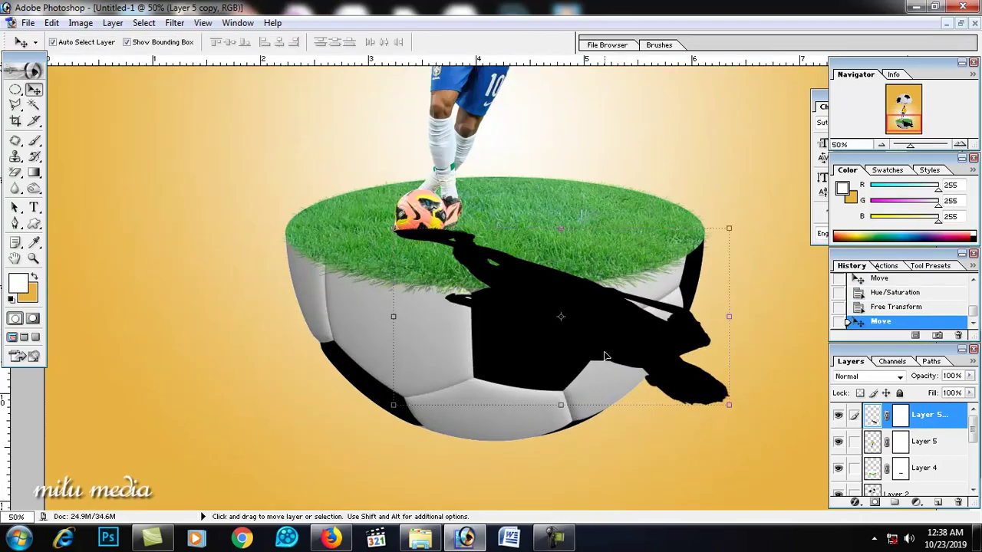
{"action": "left_click", "coordinate": [33, 141]}
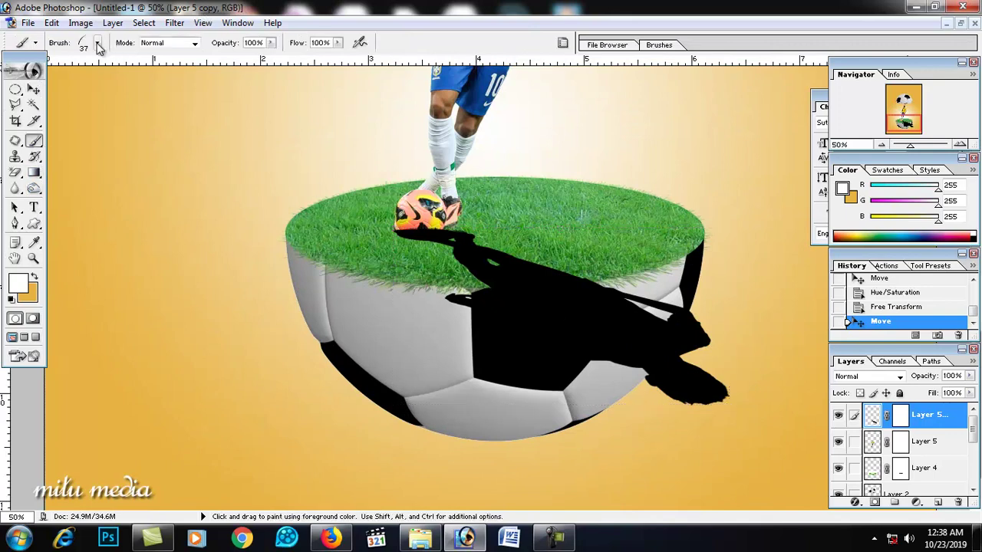
{"action": "left_click", "coordinate": [98, 43]}
{"action": "scroll", "coordinate": [99, 188], "scroll_direction": "down", "scroll_amount": 2}
{"action": "scroll", "coordinate": [100, 188], "scroll_direction": "down", "scroll_amount": 2}
{"action": "scroll", "coordinate": [99, 188], "scroll_direction": "down", "scroll_amount": 2}
{"action": "left_click", "coordinate": [100, 188]}
{"action": "right_click", "coordinate": [614, 279]}
{"action": "left_click_drag", "start_coordinate": [702, 166], "coordinate": [727, 169]}
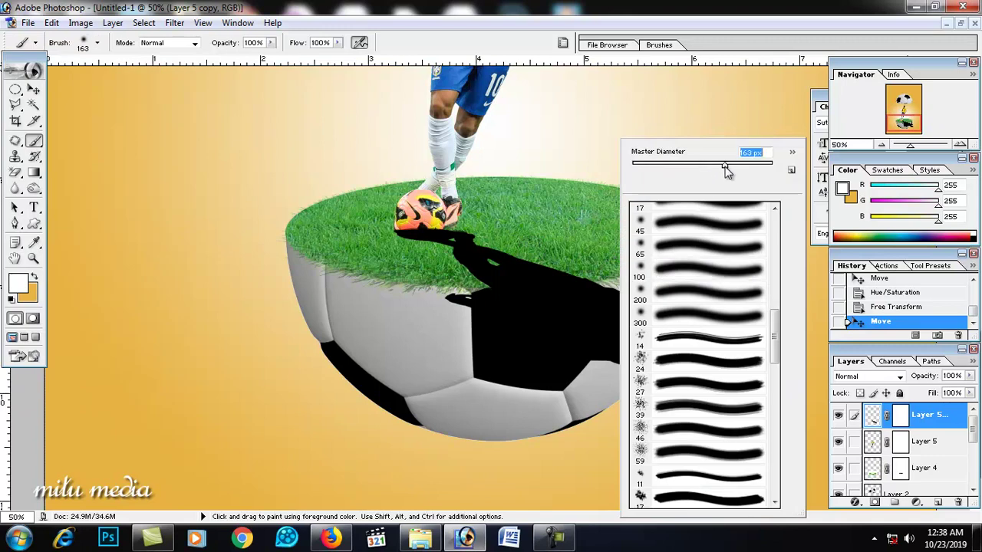
- Paint black on Layer 5 copy's mask to hide the shadow over the ball half
{"action": "mouse_move", "coordinate": [431, 337]}
{"action": "left_mouse_down"}
{"action": "mouse_move", "coordinate": [486, 350]}
{"action": "mouse_move", "coordinate": [636, 350]}
{"action": "left_mouse_up"}
{"action": "key", "text": "ctrl+z"}
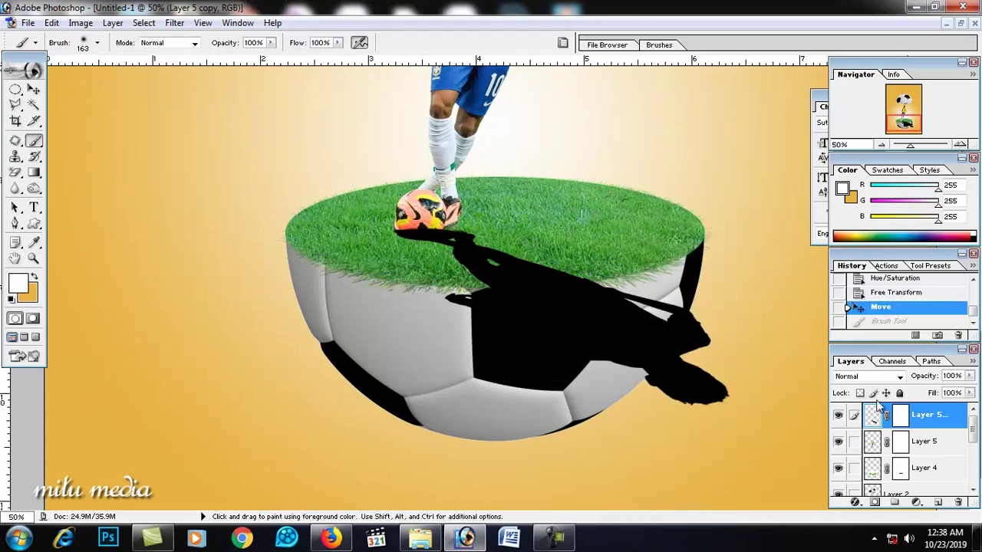
{"action": "left_click", "coordinate": [896, 414]}
{"action": "mouse_move", "coordinate": [752, 344]}
{"action": "left_mouse_down"}
{"action": "mouse_move", "coordinate": [471, 357]}
{"action": "mouse_move", "coordinate": [668, 355]}
{"action": "mouse_move", "coordinate": [614, 399]}
{"action": "left_mouse_up"}
{"action": "mouse_move", "coordinate": [752, 322]}
{"action": "left_mouse_down"}
{"action": "mouse_move", "coordinate": [499, 328]}
{"action": "mouse_move", "coordinate": [452, 314]}
{"action": "mouse_move", "coordinate": [464, 303]}
{"action": "left_mouse_up"}
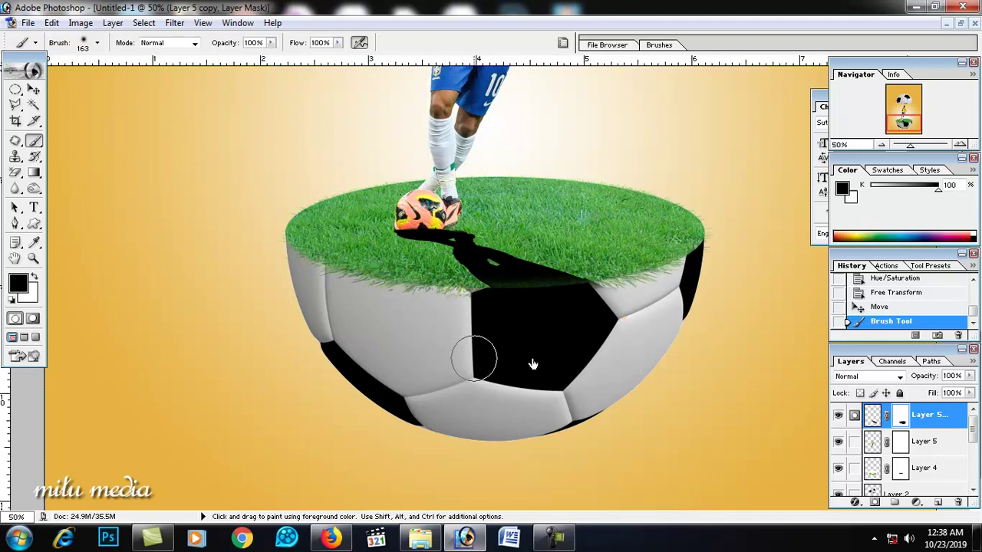
{"action": "left_click_drag", "start_coordinate": [545, 443], "coordinate": [513, 414]}
- Lower Layer 5 copy's Fill to 29%
{"action": "left_click", "coordinate": [32, 90]}
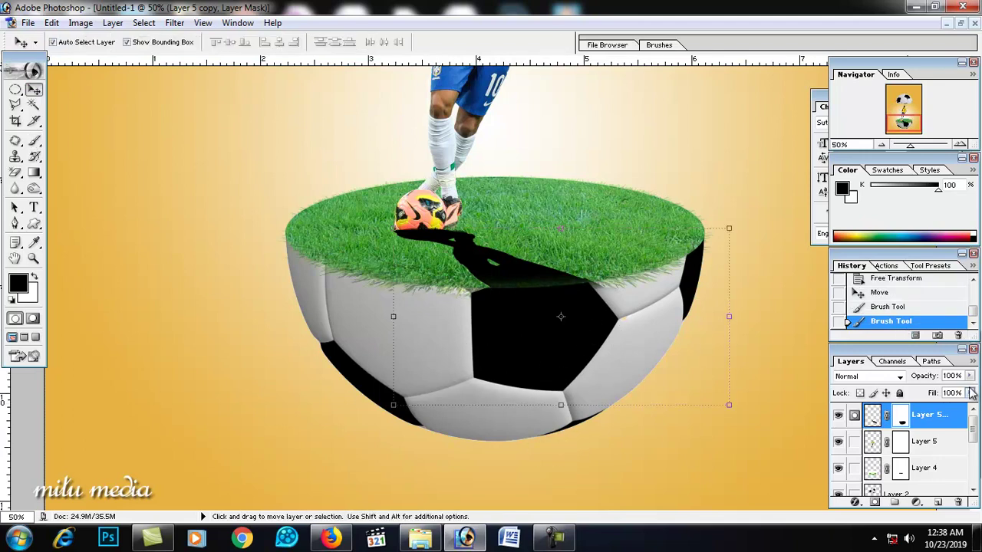
{"action": "left_click_drag", "start_coordinate": [971, 392], "coordinate": [927, 410]}
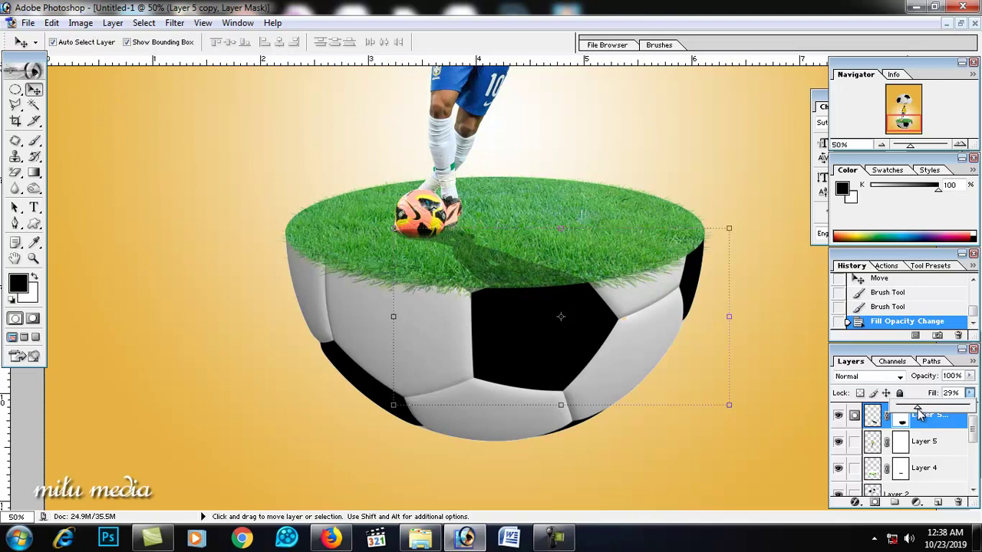
{"action": "key", "text": "Return"}
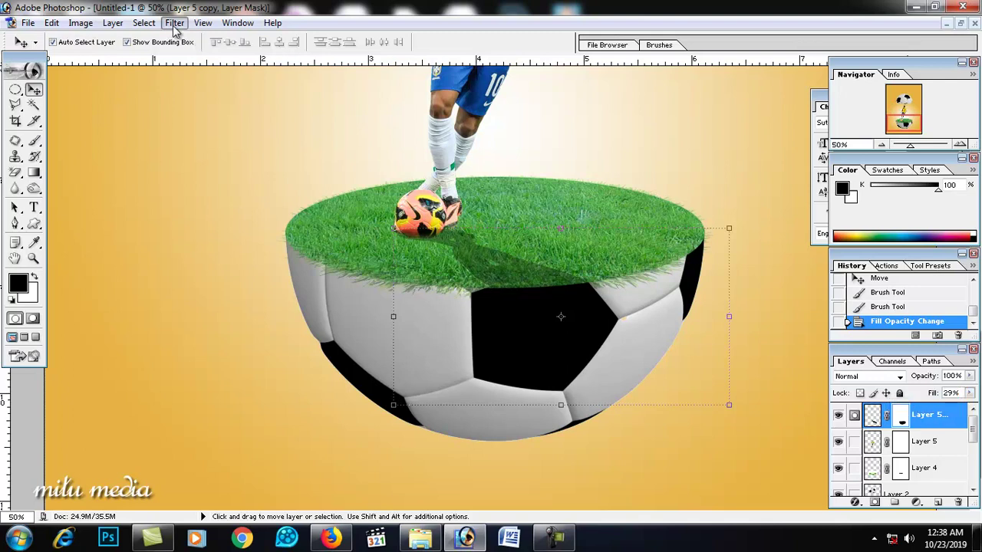
- Apply an 8-pixel Gaussian Blur to the shadow layer's pixels, not its mask
{"action": "left_click", "coordinate": [175, 23]}
{"action": "left_click", "coordinate": [407, 162]}
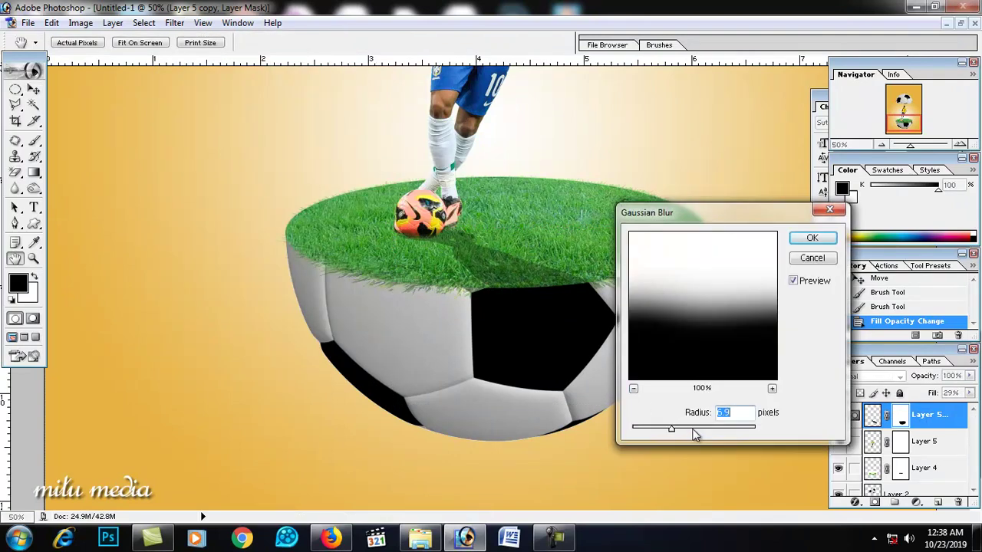
{"action": "left_click", "coordinate": [692, 430]}
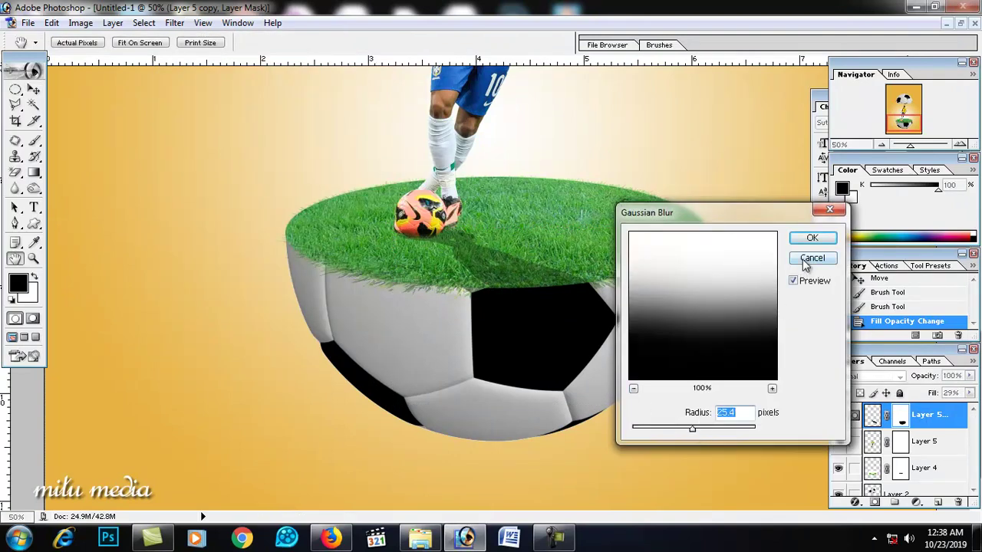
{"action": "left_click", "coordinate": [811, 238]}
{"action": "key", "text": "v"}
{"action": "left_click", "coordinate": [872, 417]}
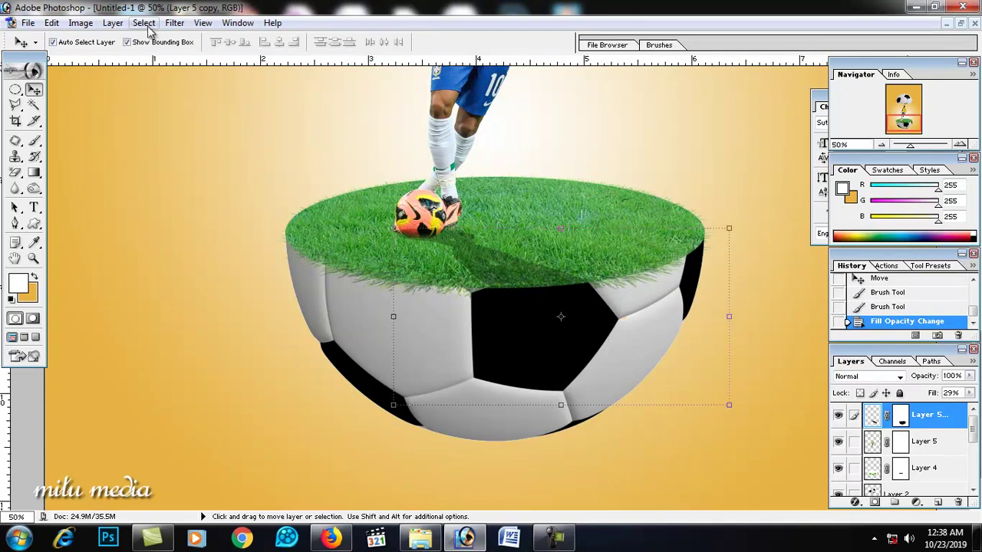
{"action": "left_click", "coordinate": [174, 23]}
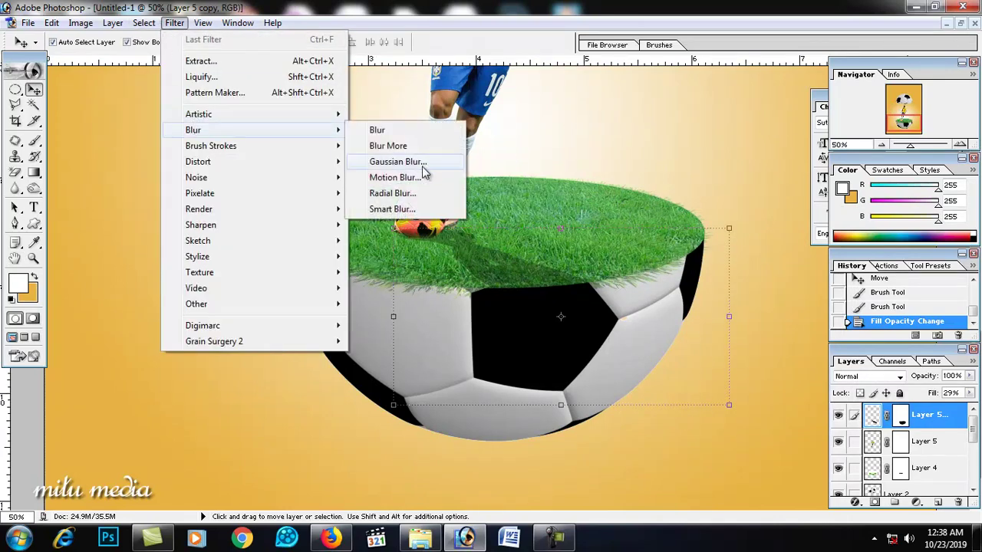
{"action": "left_click", "coordinate": [422, 166]}
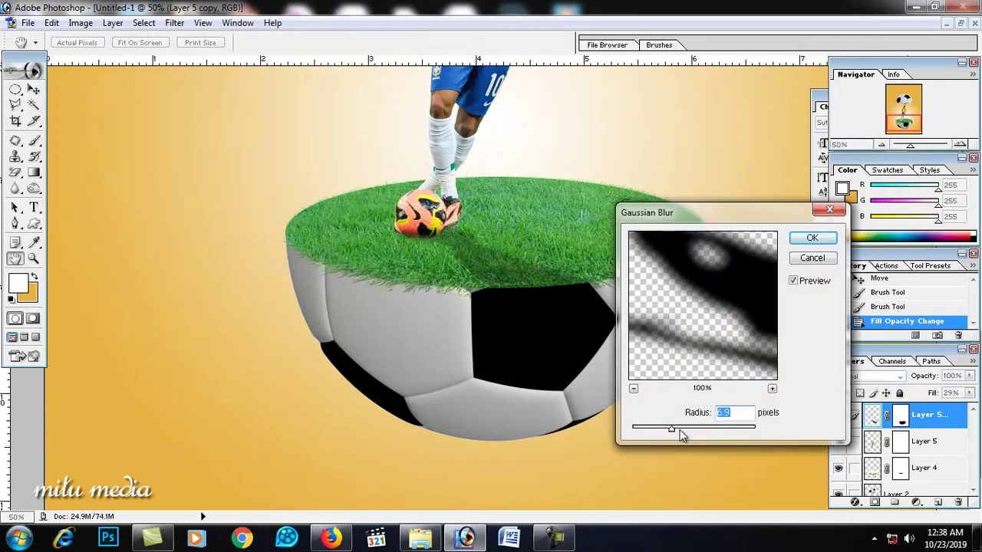
{"action": "left_click_drag", "start_coordinate": [684, 434], "coordinate": [676, 435]}
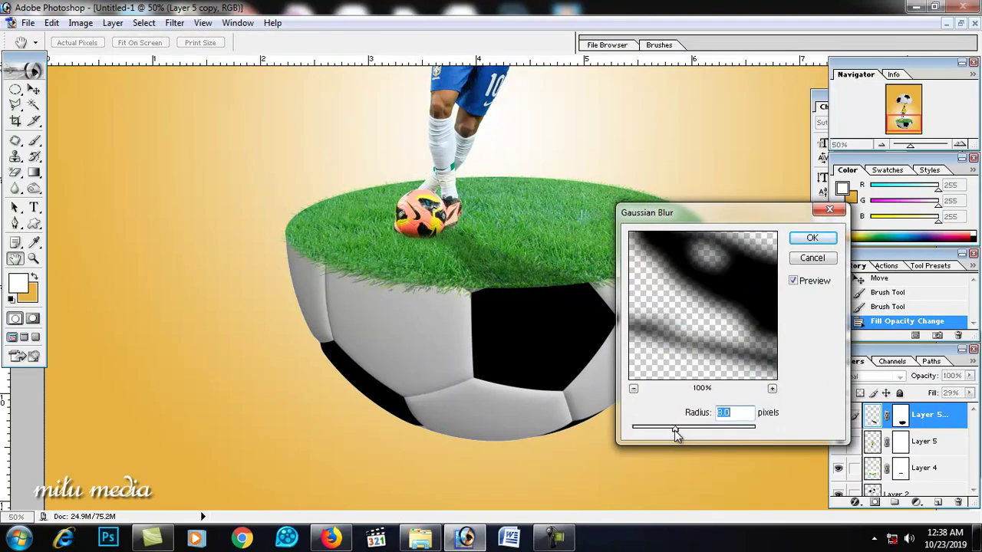
{"action": "left_click", "coordinate": [812, 238]}
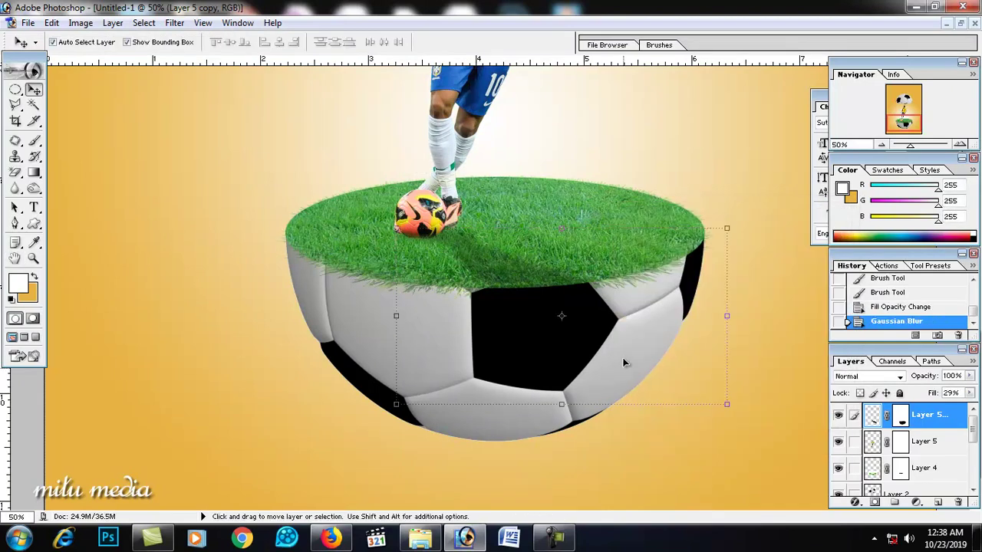
- Brush black on the shadow layer's mask to hide more of the shadow
{"action": "left_click", "coordinate": [756, 356]}
{"action": "key", "text": "ctrl+minus"}
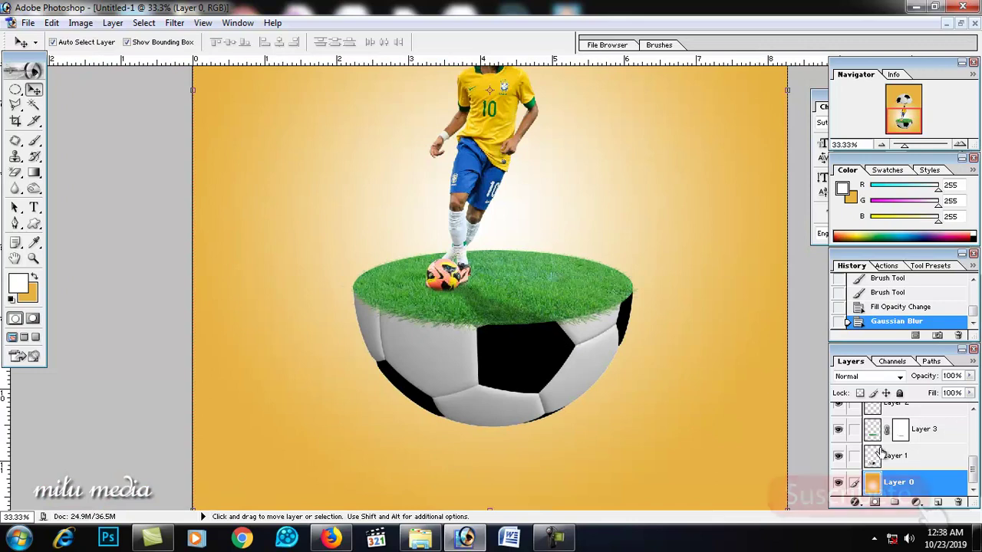
{"action": "scroll", "coordinate": [890, 437], "scroll_direction": "up", "scroll_amount": 5}
{"action": "left_click", "coordinate": [900, 415]}
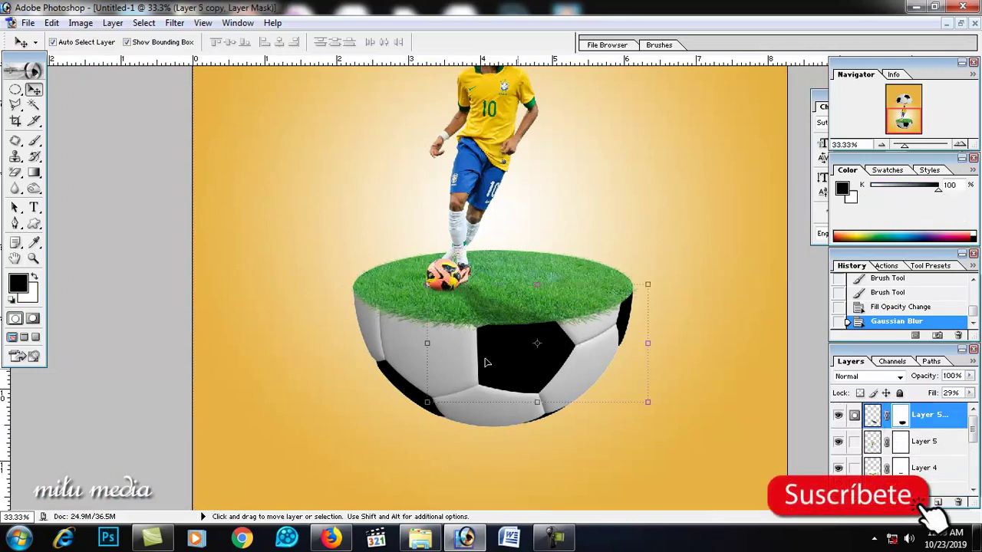
{"action": "left_click", "coordinate": [33, 141]}
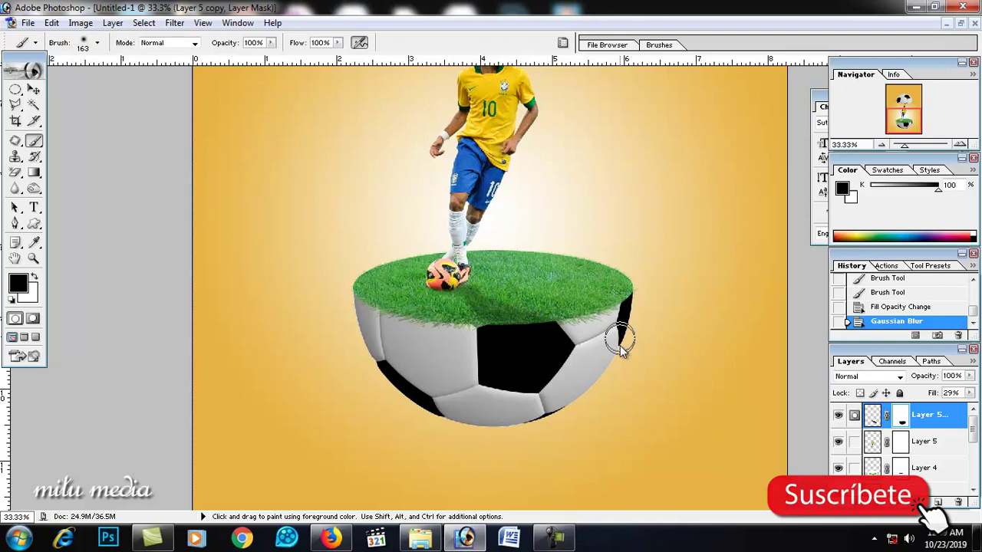
{"action": "left_click", "coordinate": [513, 391]}
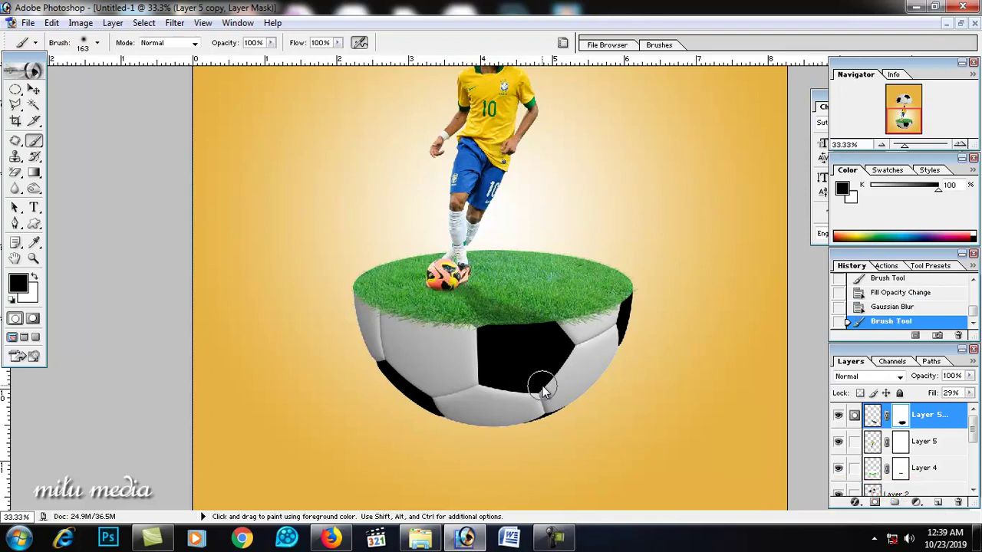
{"action": "left_click", "coordinate": [564, 329]}
{"action": "scroll", "coordinate": [272, 307], "scroll_direction": "up", "scroll_amount": 3}
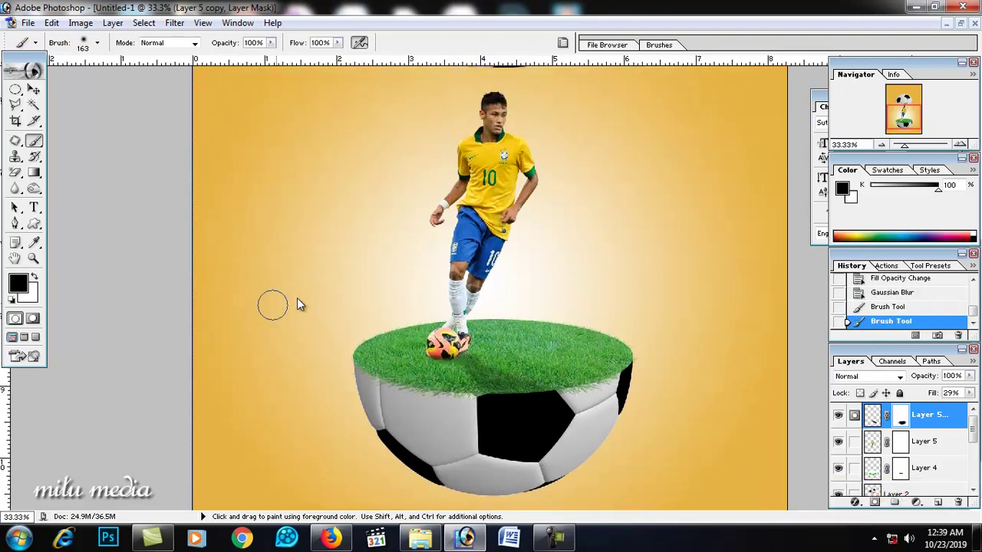
{"action": "scroll", "coordinate": [384, 245], "scroll_direction": "up", "scroll_amount": 3}
{"action": "left_click", "coordinate": [428, 240], "text": "ctrl+alt"}
- Delete an elliptical area from the bottom of the upper ball half on Layer 2
{"action": "left_click", "coordinate": [478, 192], "text": "ctrl"}
{"action": "left_click", "coordinate": [15, 90]}
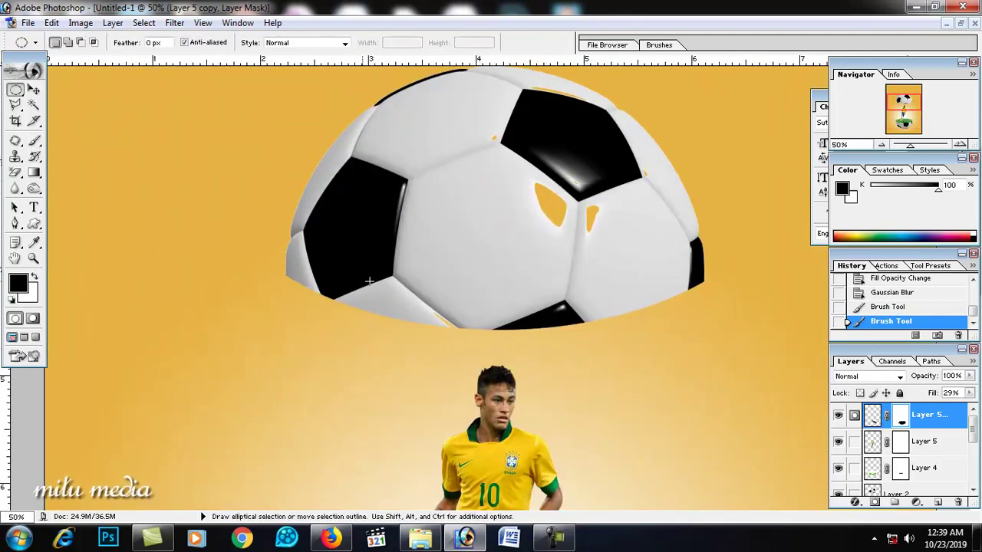
{"action": "left_click", "coordinate": [34, 90]}
{"action": "left_click", "coordinate": [500, 231]}
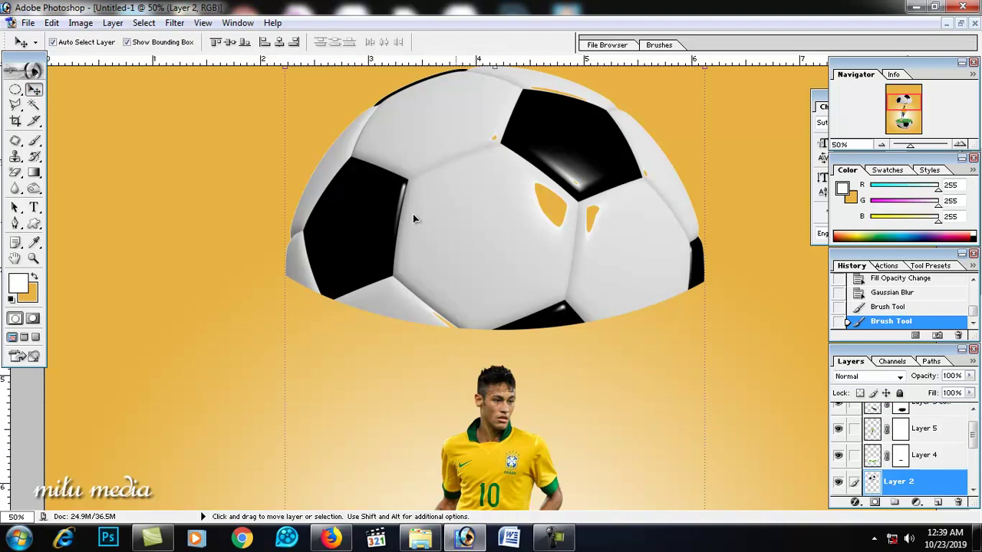
{"action": "left_click", "coordinate": [15, 90]}
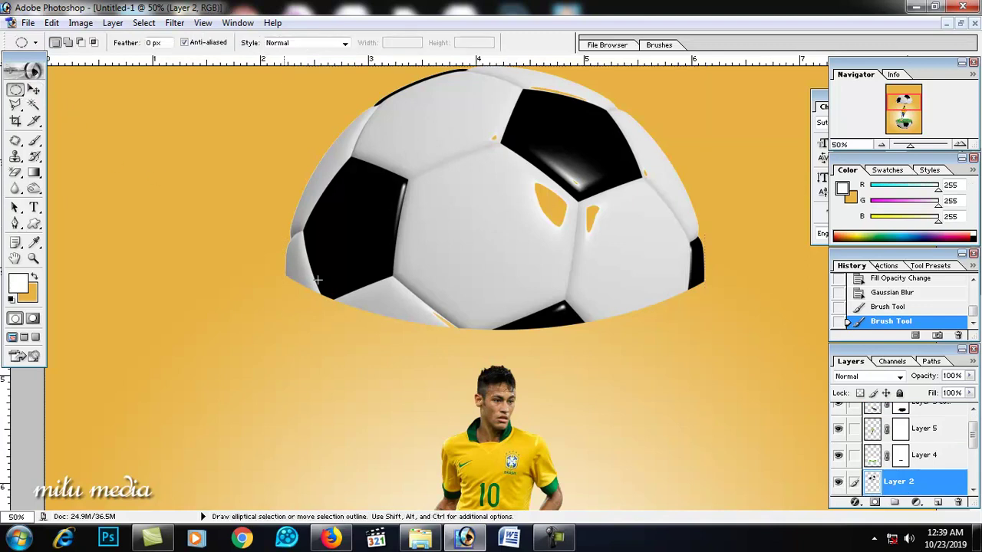
{"action": "left_click_drag", "start_coordinate": [763, 470], "coordinate": [767, 416]}
{"action": "left_click_drag", "start_coordinate": [625, 340], "coordinate": [605, 344]}
{"action": "key", "text": "Delete"}
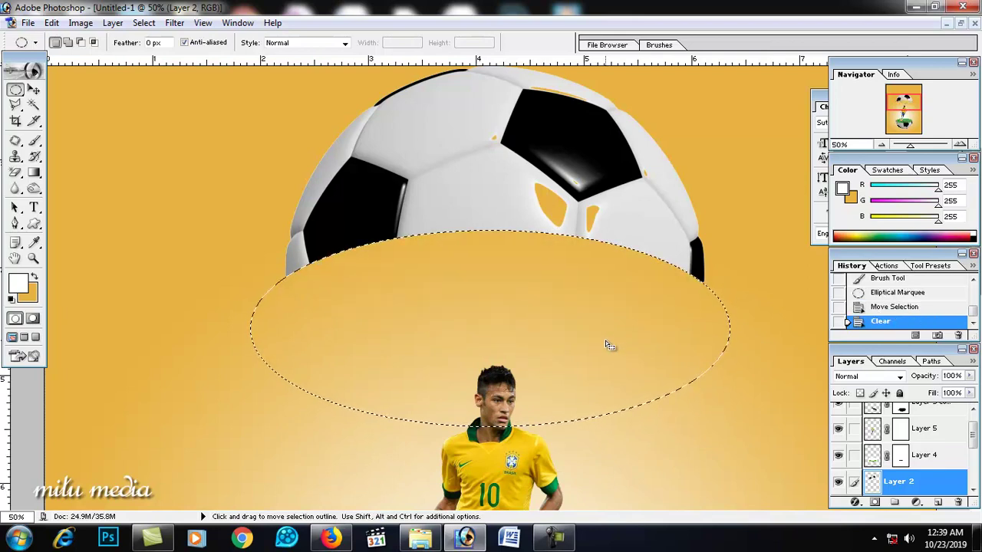
{"action": "key", "text": "ctrl+d"}
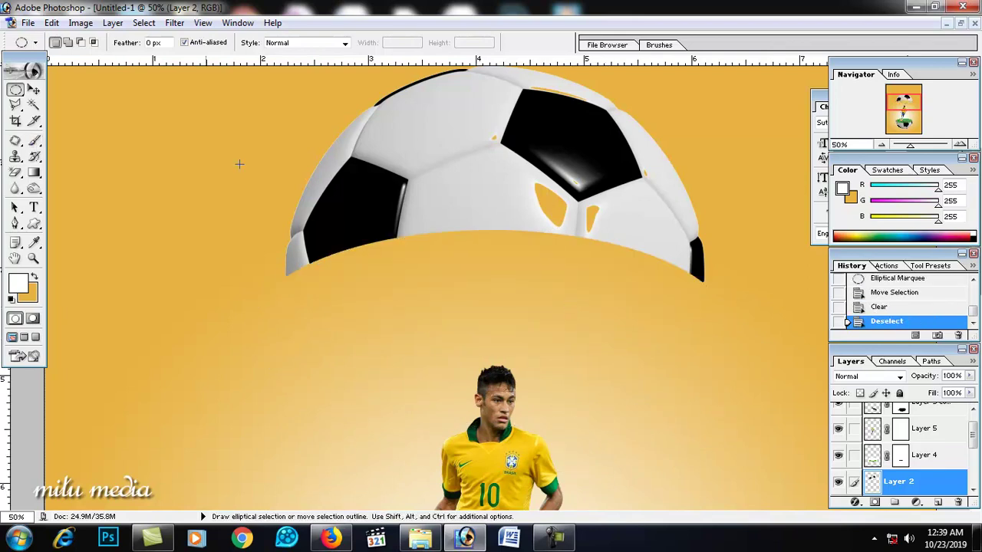
{"action": "left_click", "coordinate": [34, 90]}
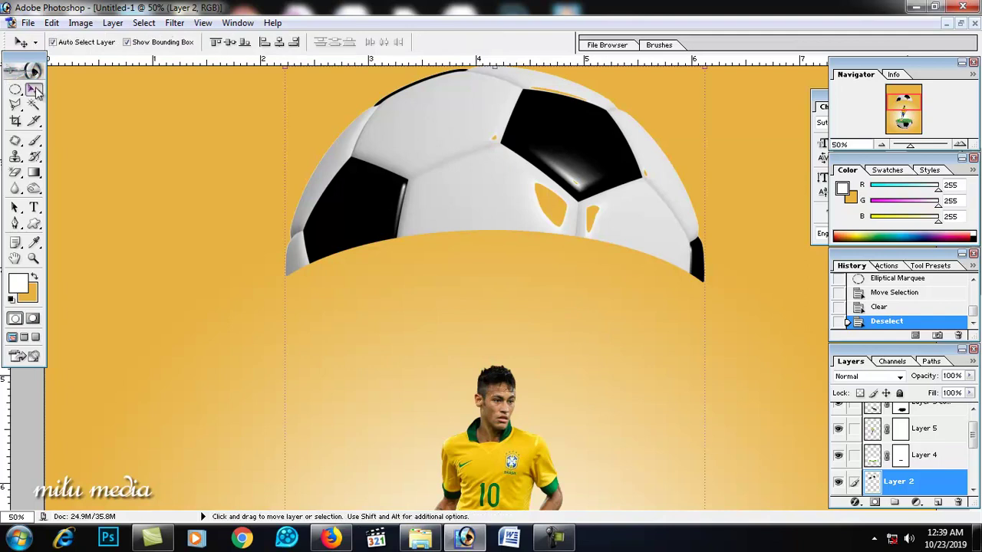
- Patch an orange hole in the upper ball half with white ball texture
{"action": "left_click", "coordinate": [15, 140]}
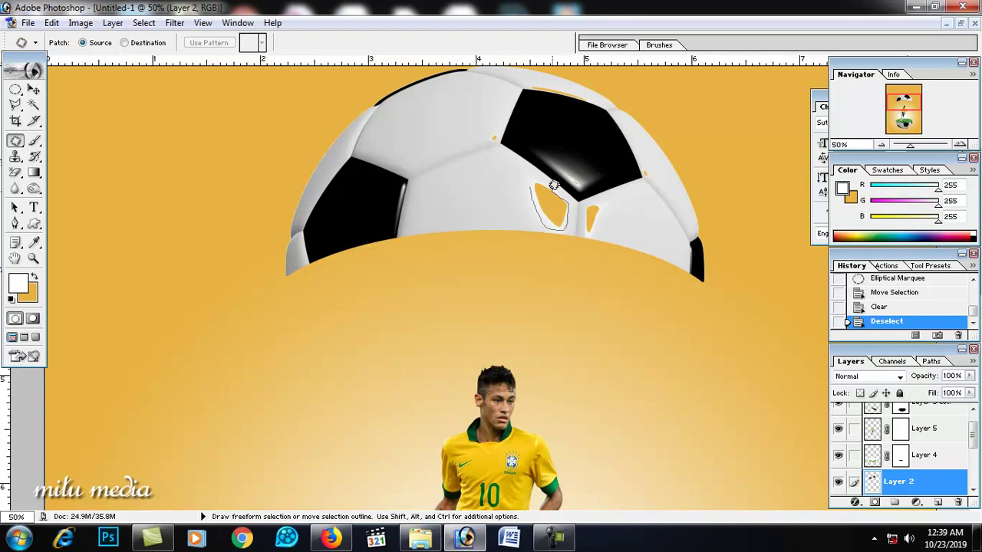
{"action": "left_click_drag", "start_coordinate": [535, 177], "coordinate": [484, 180]}
{"action": "key", "text": "ctrl+d"}
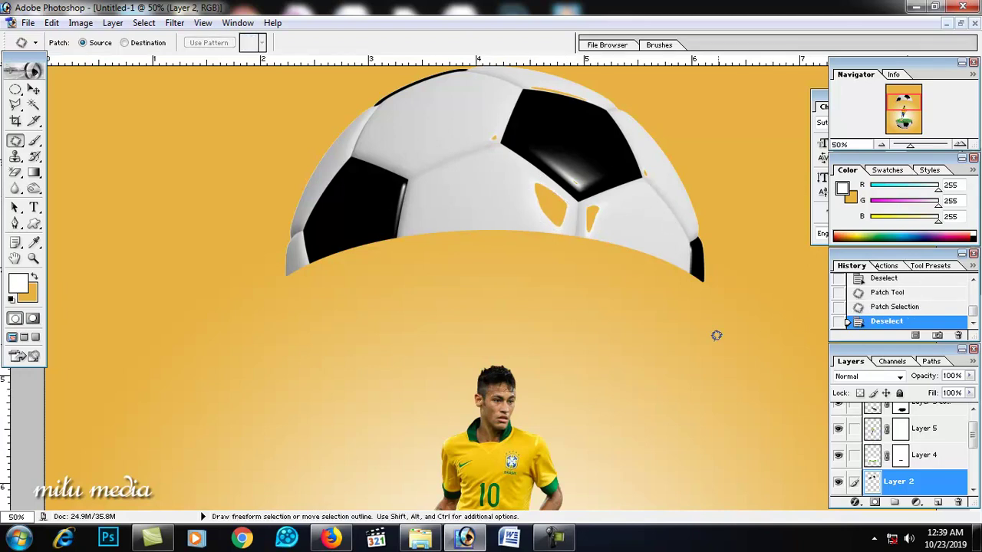
{"action": "scroll", "coordinate": [497, 211], "scroll_direction": "up", "scroll_amount": 2}
{"action": "key", "text": "v"}
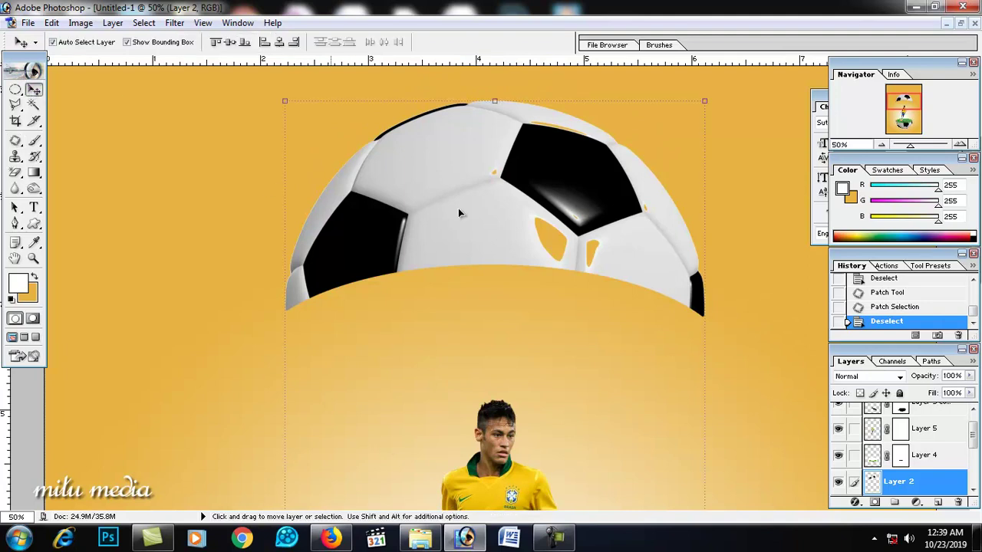
{"action": "key", "text": "ctrl+0"}
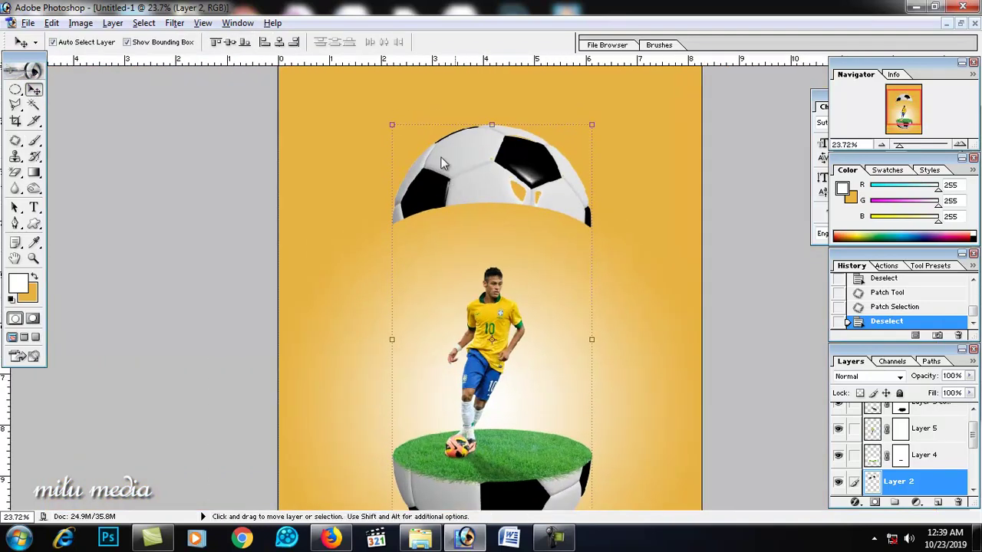
{"action": "left_click", "coordinate": [473, 165], "text": "ctrl"}
{"action": "left_click", "coordinate": [476, 184], "text": "ctrl"}
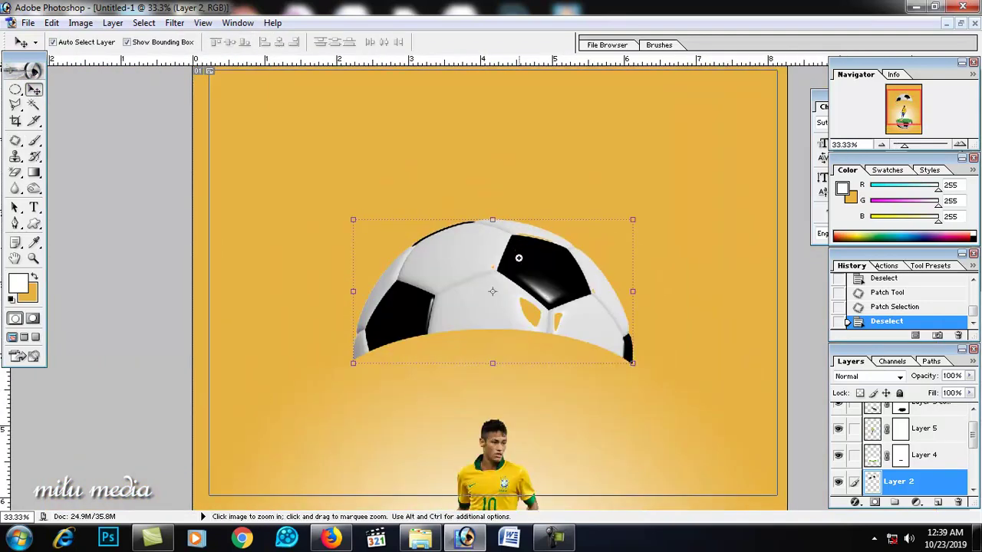
{"action": "left_click", "coordinate": [477, 204], "text": "ctrl"}
{"action": "left_click_drag", "start_coordinate": [477, 204], "coordinate": [480, 172]}
- Clone white texture over the orange hole in the white panel, then patch the leftover grey blemish
{"action": "left_click", "coordinate": [16, 142]}
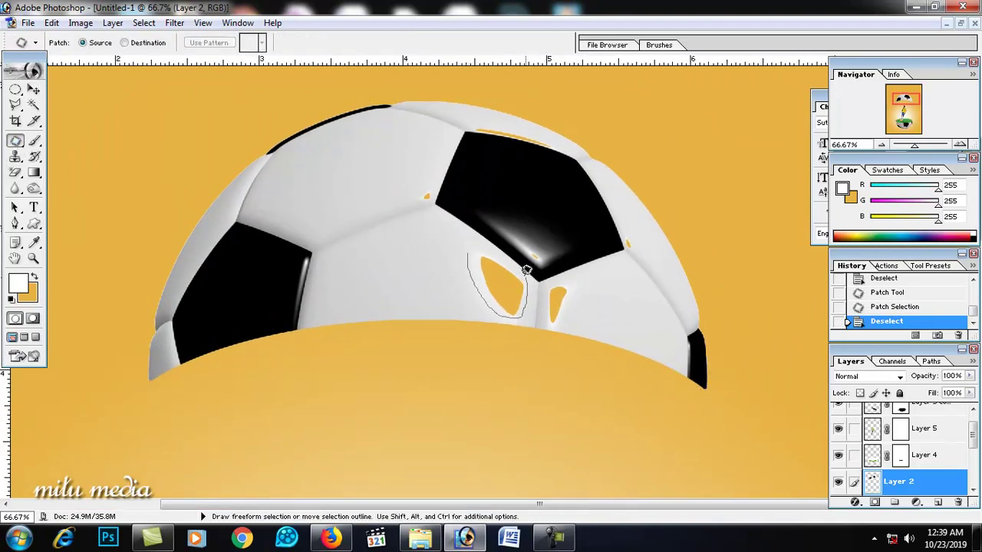
{"action": "left_click_drag", "start_coordinate": [468, 241], "coordinate": [460, 245]}
{"action": "left_click_drag", "start_coordinate": [495, 287], "coordinate": [384, 257]}
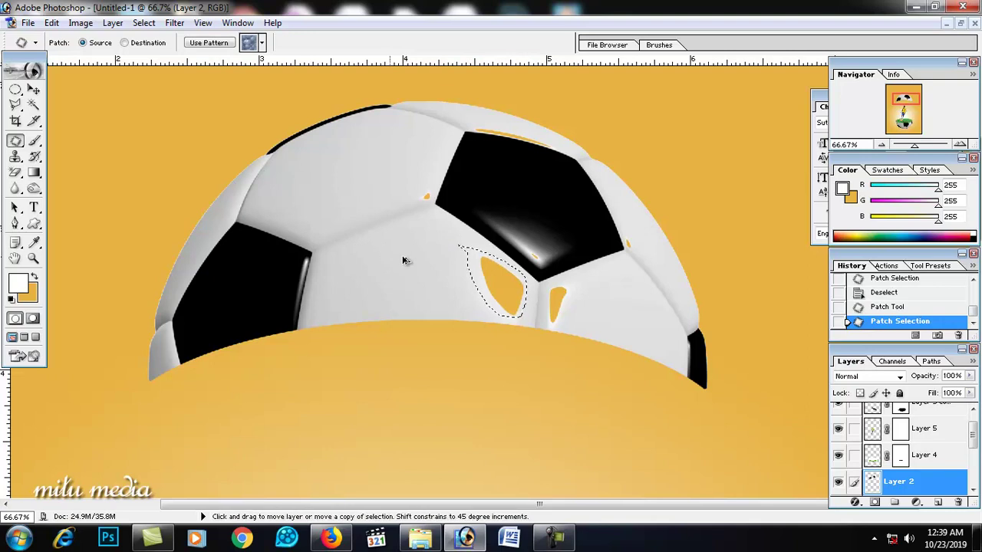
{"action": "key", "text": "ctrl+z"}
{"action": "left_click", "coordinate": [15, 171]}
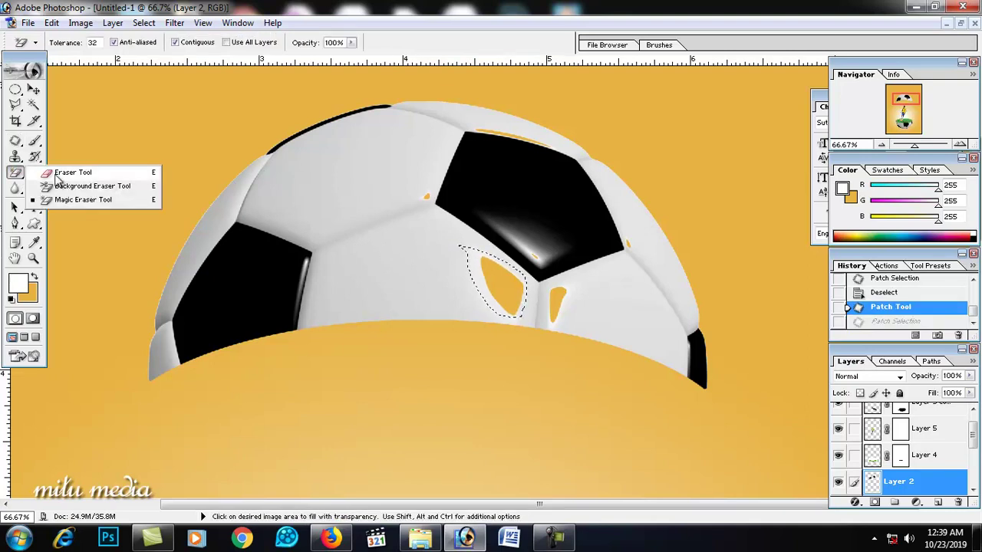
{"action": "left_click", "coordinate": [16, 158]}
{"action": "left_click", "coordinate": [451, 267], "text": "shift"}
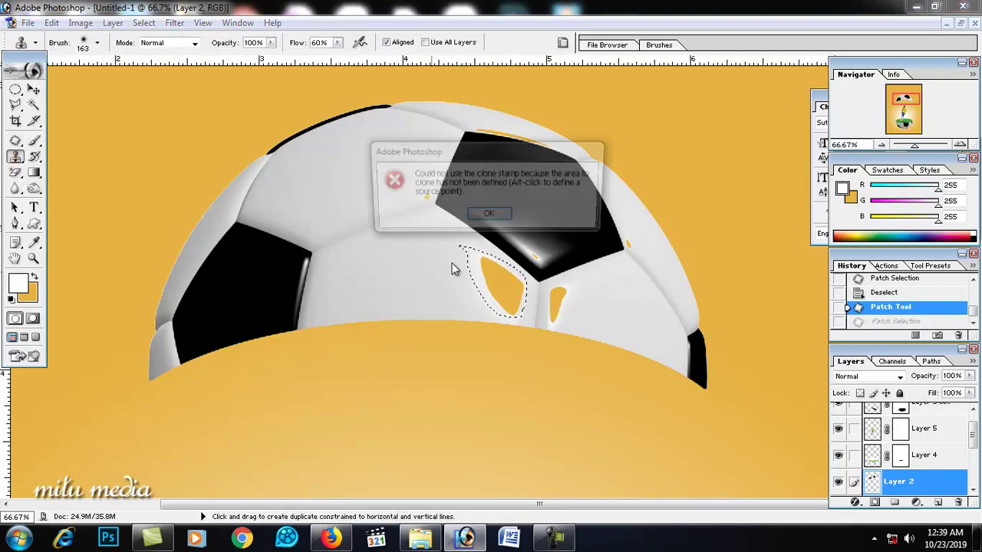
{"action": "left_click", "coordinate": [488, 216]}
{"action": "left_click", "coordinate": [474, 265], "text": "alt"}
{"action": "left_click", "coordinate": [491, 280]}
{"action": "left_click", "coordinate": [474, 264]}
{"action": "left_click_drag", "start_coordinate": [474, 265], "coordinate": [509, 300]}
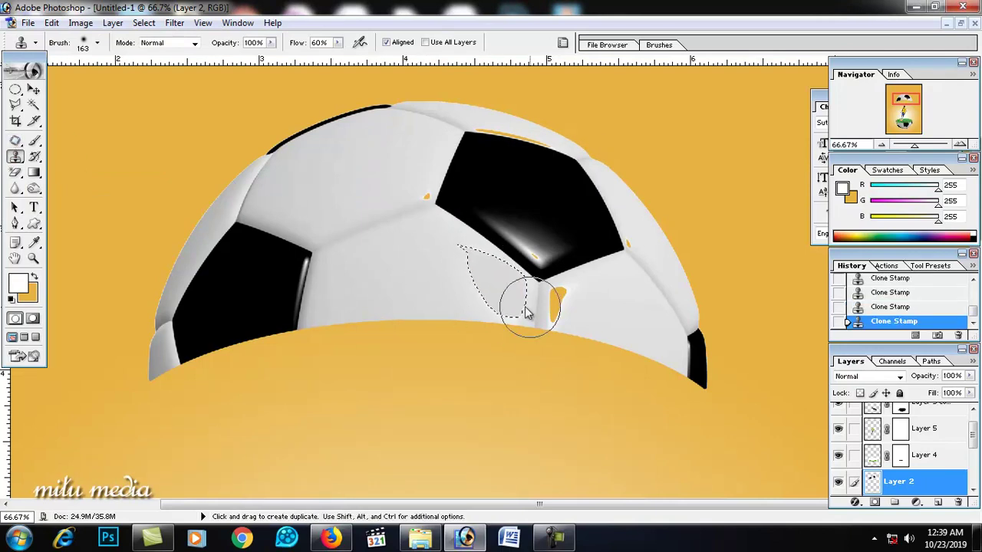
{"action": "left_click", "coordinate": [15, 141]}
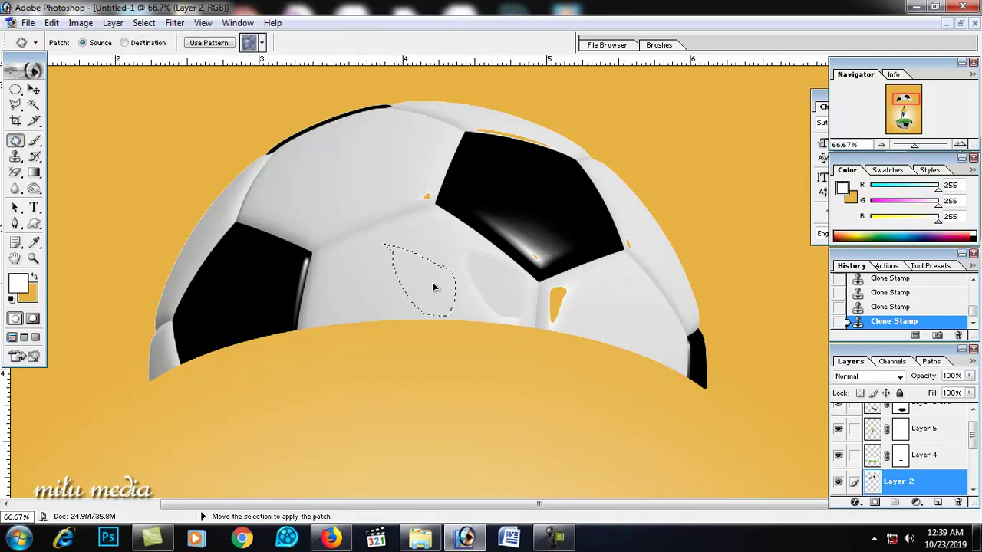
{"action": "left_click_drag", "start_coordinate": [433, 287], "coordinate": [552, 284]}
{"action": "key", "text": "ctrl+d"}
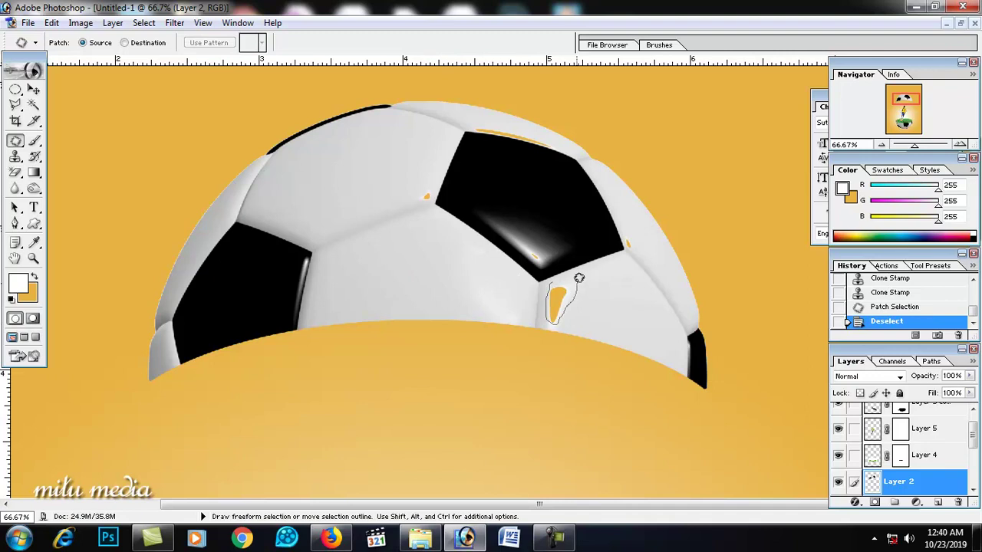
- Clone and patch away the second orange spot on the ball
{"action": "left_click_drag", "start_coordinate": [579, 278], "coordinate": [556, 283]}
{"action": "left_click", "coordinate": [15, 172]}
{"action": "key", "text": "s"}
{"action": "left_click", "coordinate": [559, 299]}
{"action": "left_click", "coordinate": [562, 299]}
{"action": "left_click", "coordinate": [565, 300]}
{"action": "key", "text": "j"}
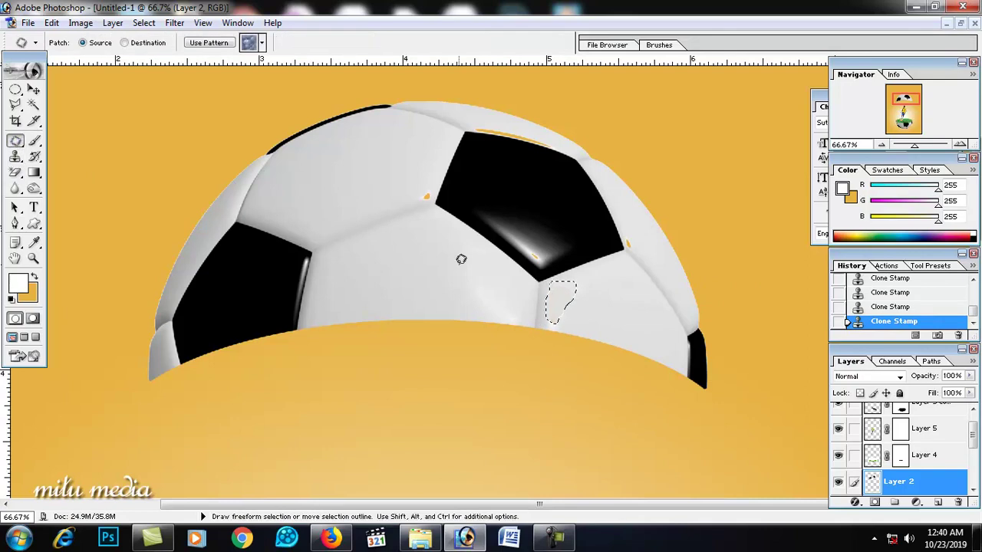
{"action": "mouse_move", "coordinate": [560, 301]}
{"action": "left_mouse_down"}
{"action": "mouse_move", "coordinate": [606, 306]}
{"action": "mouse_move", "coordinate": [588, 289]}
{"action": "mouse_move", "coordinate": [480, 259]}
{"action": "left_mouse_up"}
{"action": "key", "text": "ctrl+d"}
- Clone and patch out the small orange spot near the seam
{"action": "key", "text": "ctrl+d"}
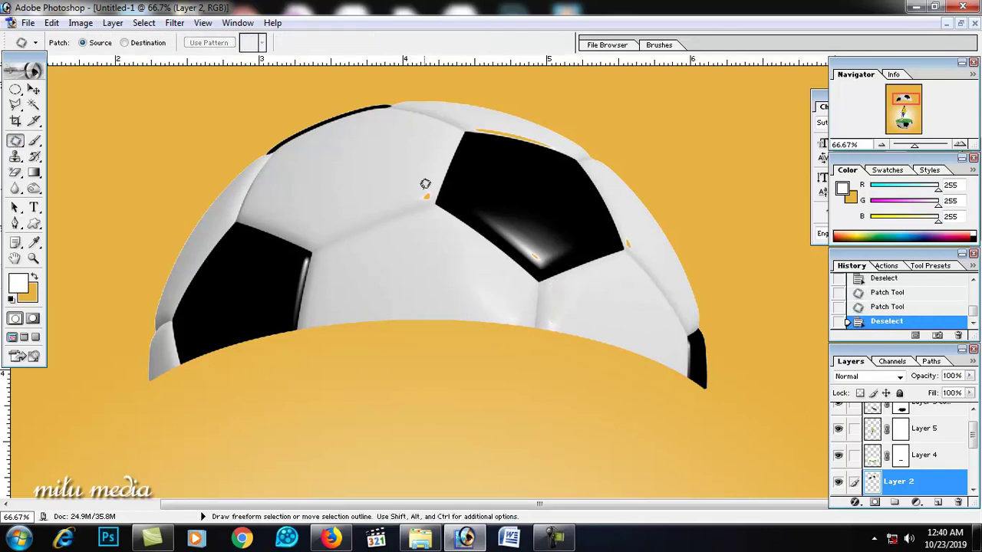
{"action": "left_click_drag", "start_coordinate": [439, 188], "coordinate": [427, 192]}
{"action": "left_click_drag", "start_coordinate": [426, 197], "coordinate": [425, 160]}
{"action": "key", "text": "ctrl+d"}
{"action": "key", "text": "ctrl+alt+z"}
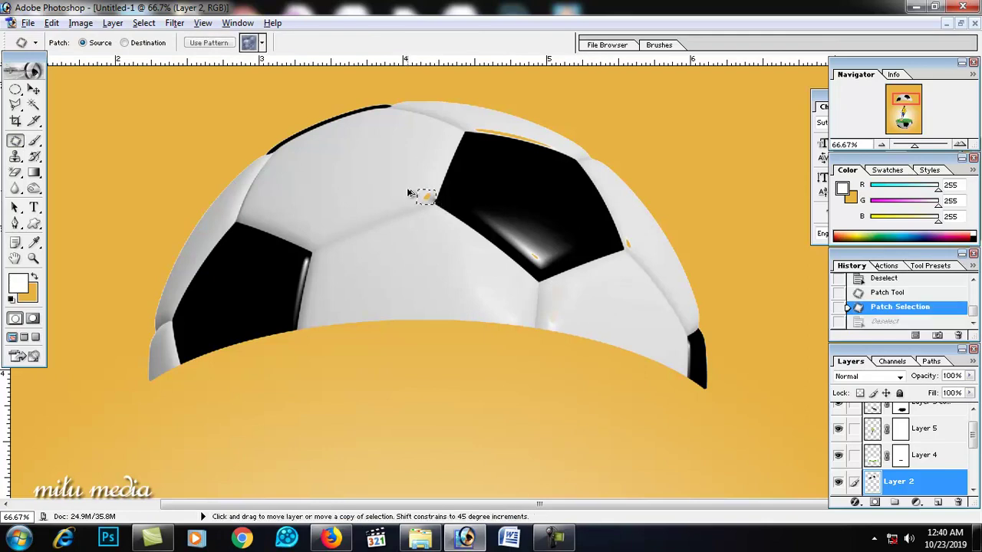
{"action": "key", "text": "ctrl+alt+z"}
{"action": "key", "text": "s"}
{"action": "left_click", "coordinate": [408, 171], "text": "alt"}
{"action": "left_click", "coordinate": [421, 195]}
{"action": "left_click", "coordinate": [421, 197]}
{"action": "left_click", "coordinate": [422, 196]}
{"action": "key", "text": "j"}
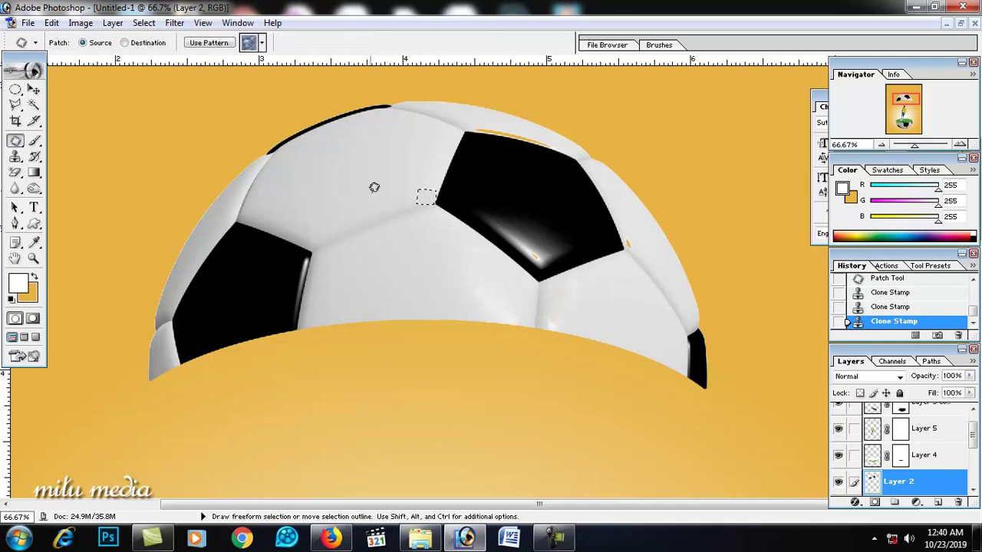
{"action": "left_click_drag", "start_coordinate": [423, 193], "coordinate": [431, 168]}
{"action": "key", "text": "ctrl+d"}
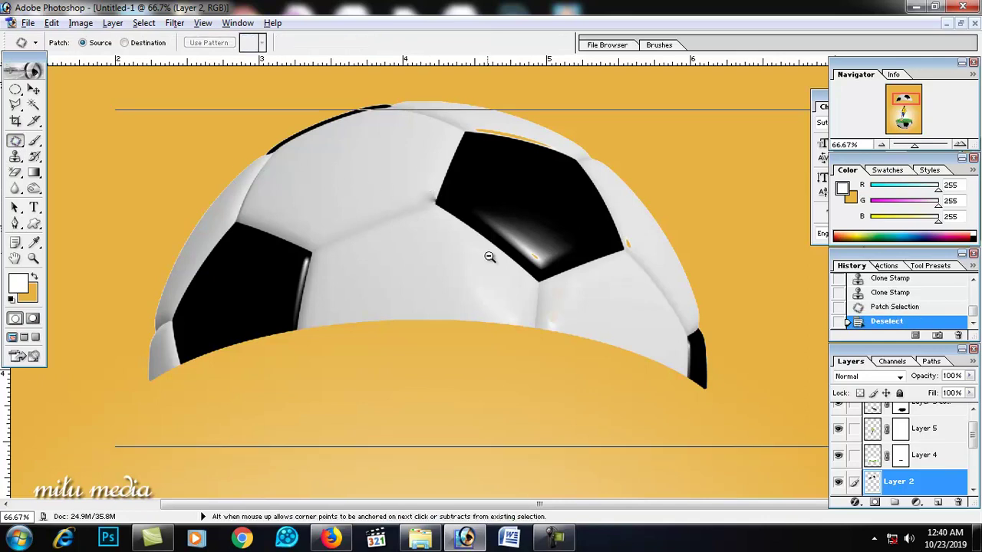
- Zoom the view to 50% and select the Layer 5 copy mask
{"action": "left_click", "coordinate": [493, 256], "text": "ctrl+alt"}
{"action": "left_click", "coordinate": [549, 280], "text": "ctrl+alt"}
{"action": "left_click", "coordinate": [453, 292], "text": "ctrl"}
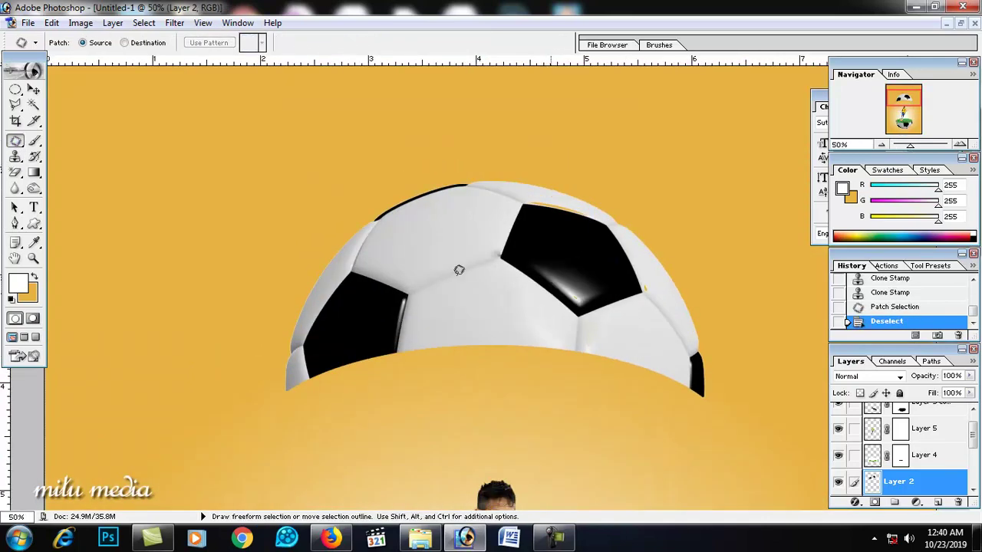
{"action": "key", "text": "m"}
{"action": "scroll", "coordinate": [887, 435], "scroll_direction": "up", "scroll_amount": 1}
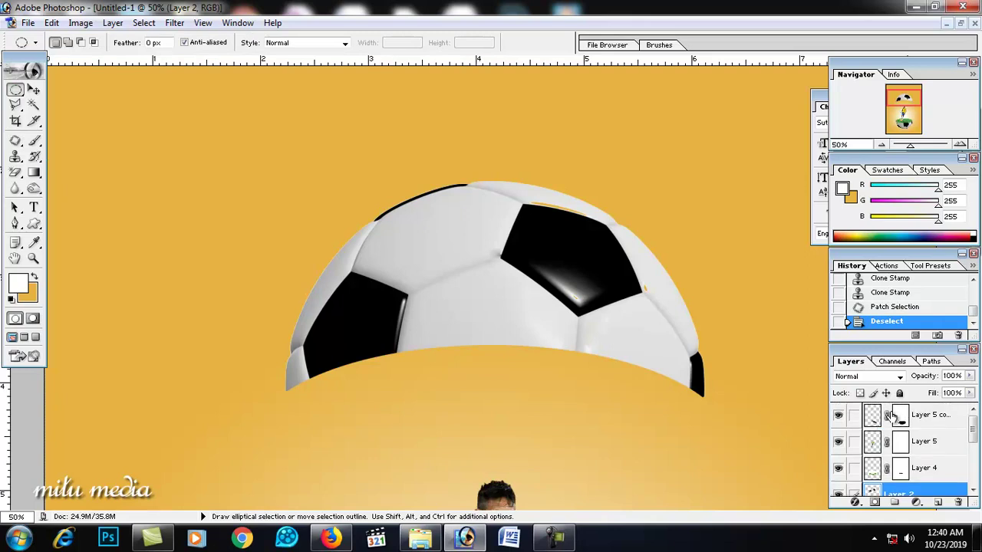
{"action": "left_click", "coordinate": [892, 416]}
- On a new layer, fill a small ellipse with a radial white-to-orange gradient
{"action": "left_click", "coordinate": [937, 503]}
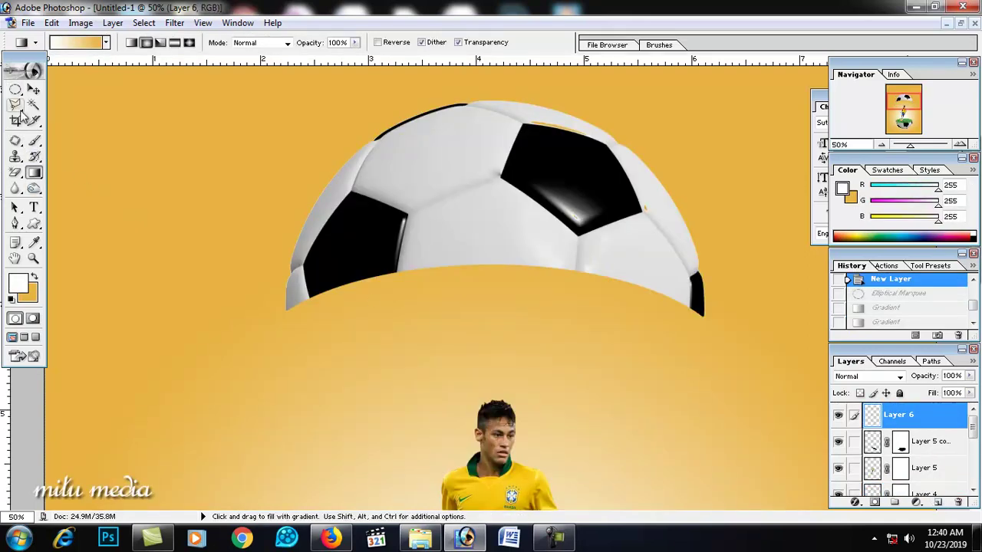
{"action": "left_click", "coordinate": [16, 92]}
{"action": "left_click_drag", "start_coordinate": [488, 358], "coordinate": [497, 362]}
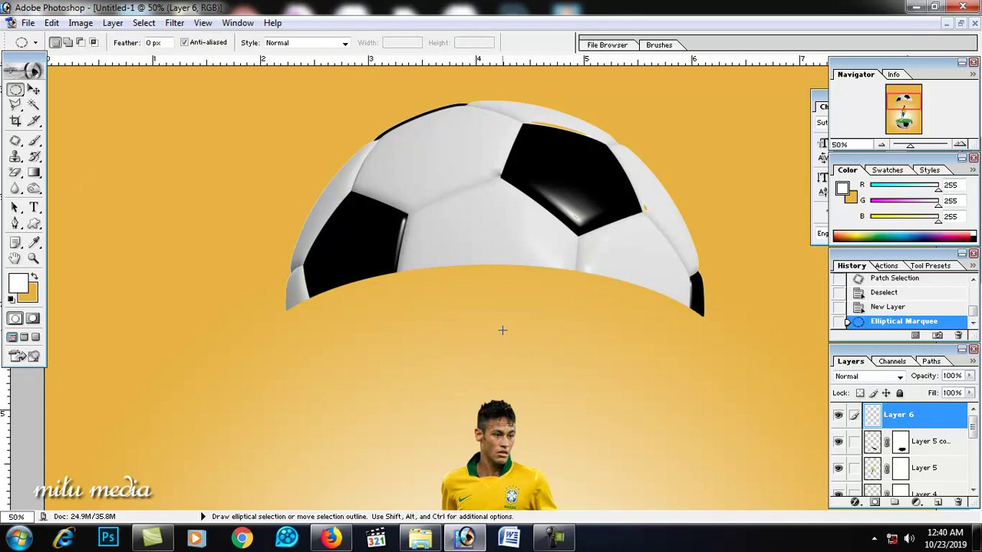
{"action": "left_click", "coordinate": [502, 330]}
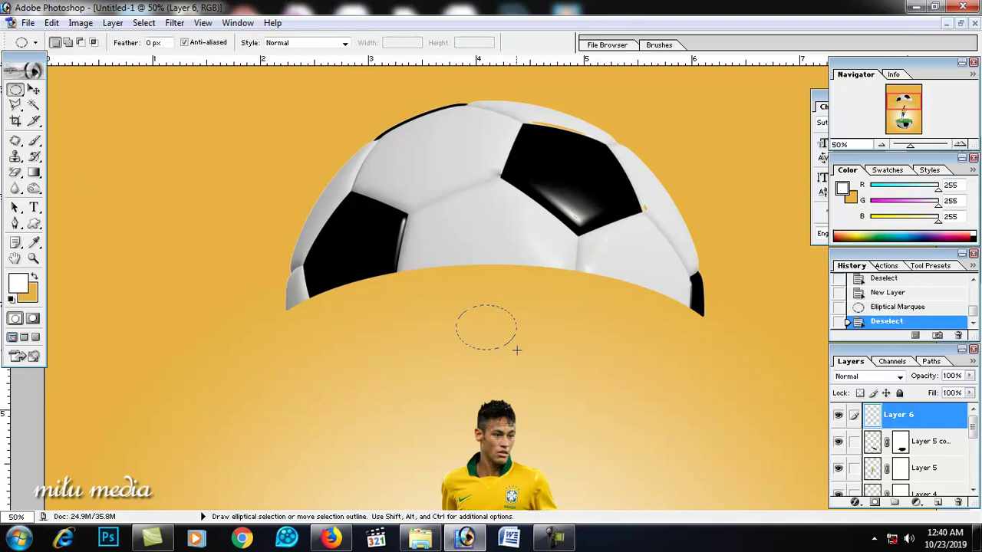
{"action": "left_click_drag", "start_coordinate": [521, 356], "coordinate": [520, 359]}
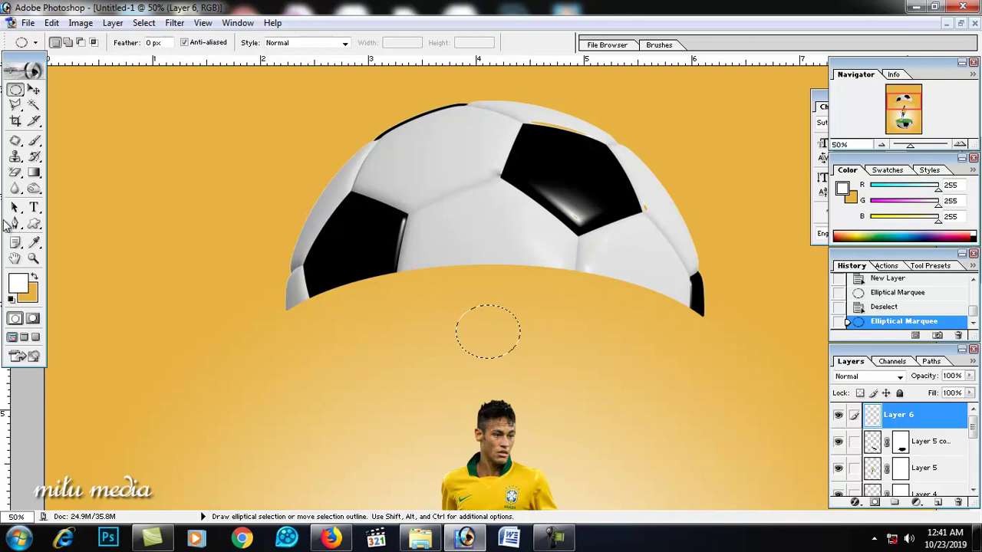
{"action": "left_click", "coordinate": [34, 172]}
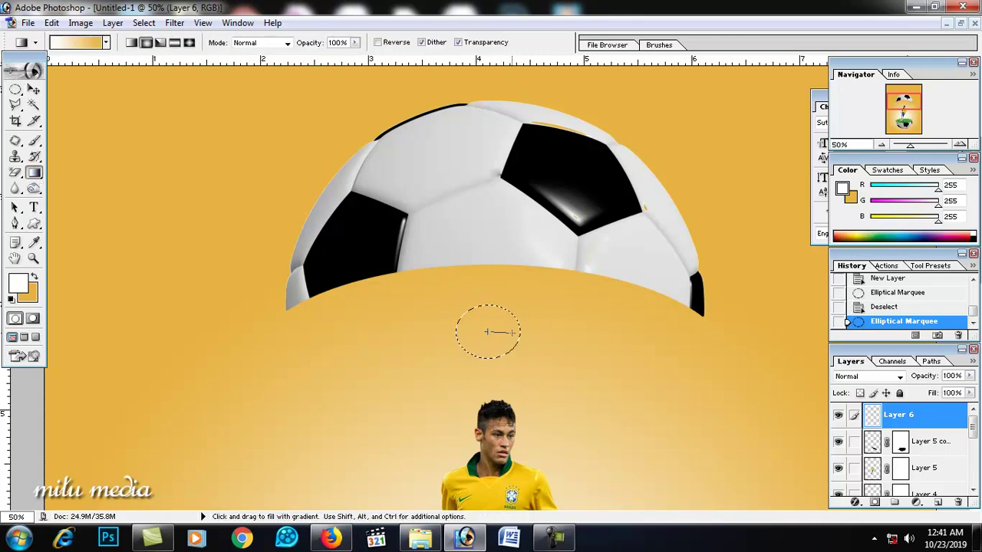
{"action": "left_click_drag", "start_coordinate": [513, 332], "coordinate": [520, 335]}
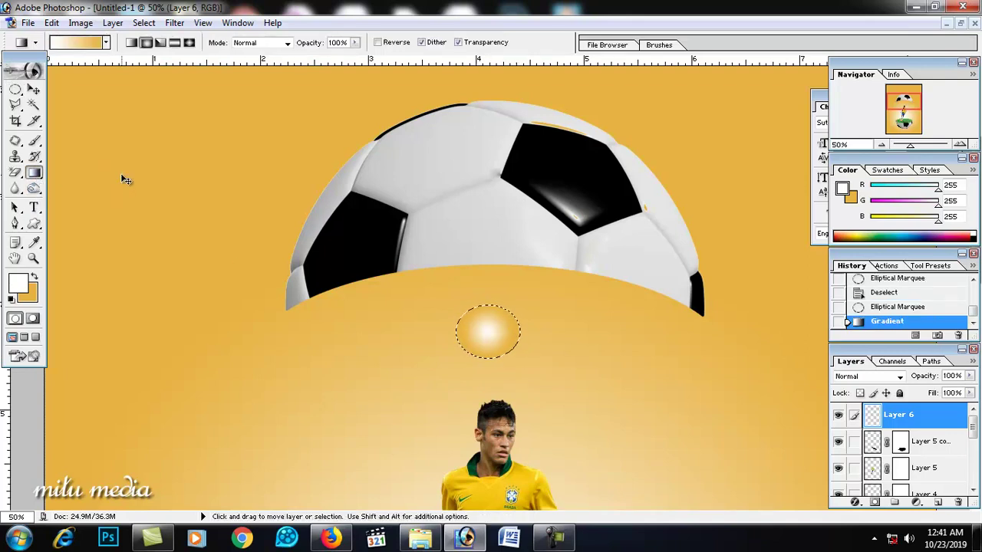
{"action": "key", "text": "ctrl+d"}
- Stretch the gradient ellipse to the ball's width and move it under the ball
{"action": "left_click", "coordinate": [34, 90]}
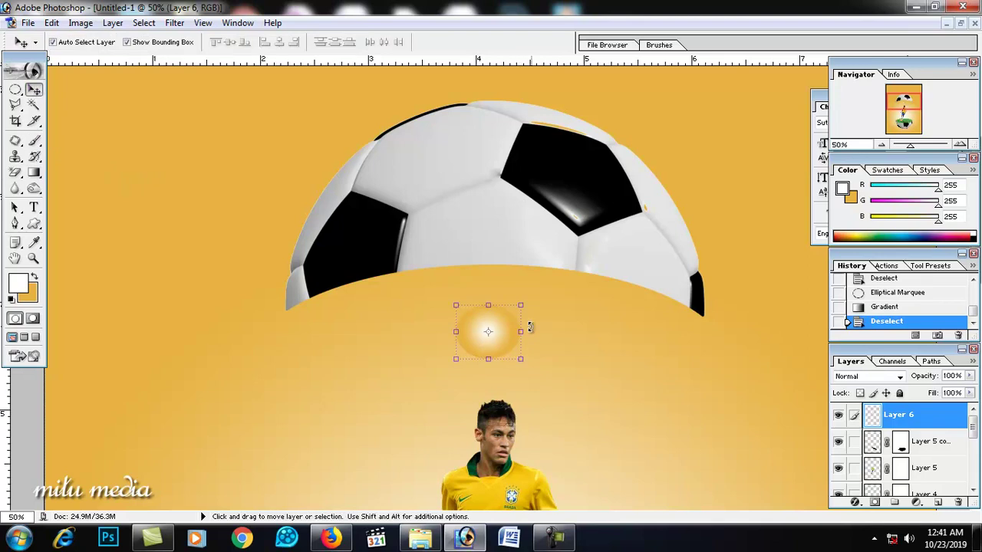
{"action": "left_click_drag", "start_coordinate": [529, 328], "coordinate": [649, 332]}
{"action": "left_click_drag", "start_coordinate": [679, 332], "coordinate": [688, 332]}
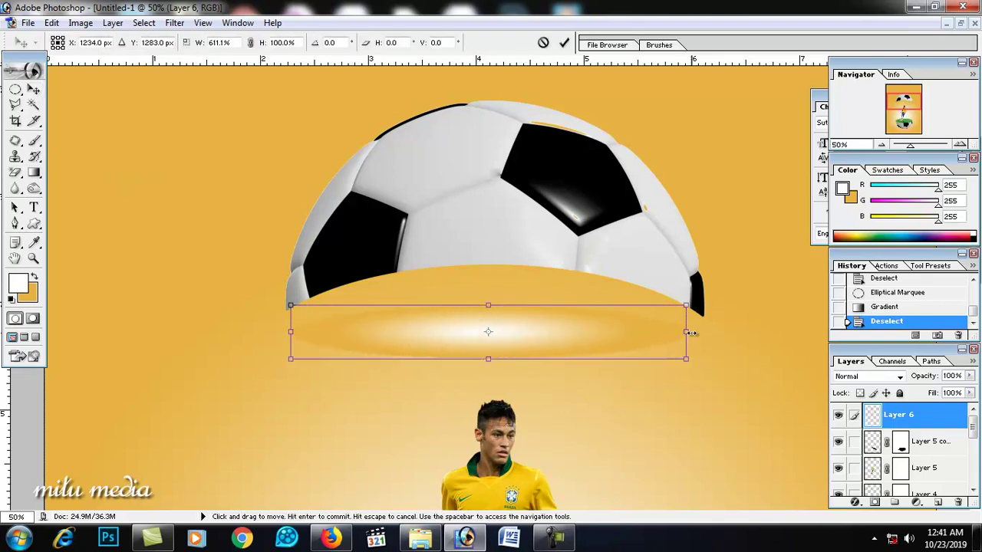
{"action": "key", "text": "Return"}
{"action": "left_click_drag", "start_coordinate": [498, 304], "coordinate": [500, 279]}
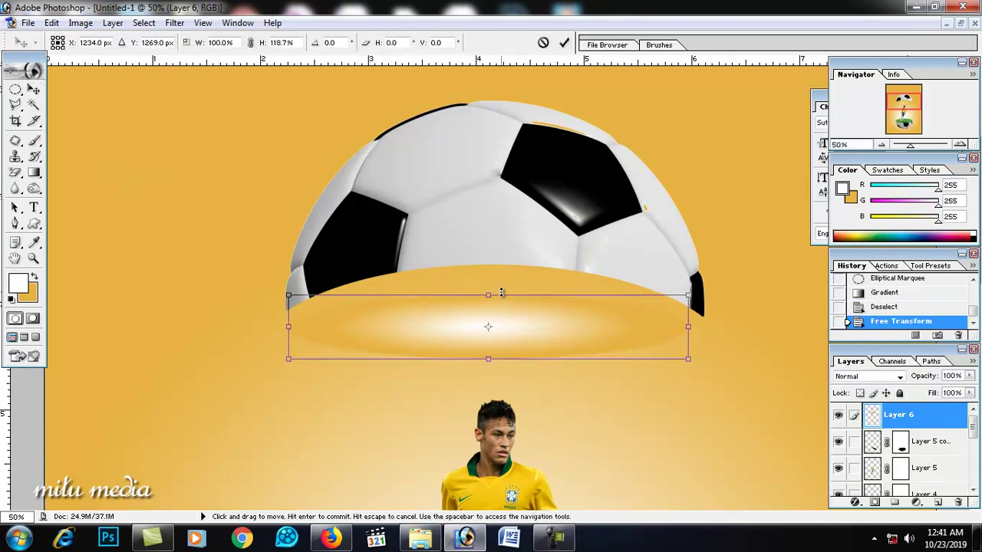
{"action": "key", "text": "Return"}
{"action": "left_click_drag", "start_coordinate": [507, 317], "coordinate": [514, 290]}
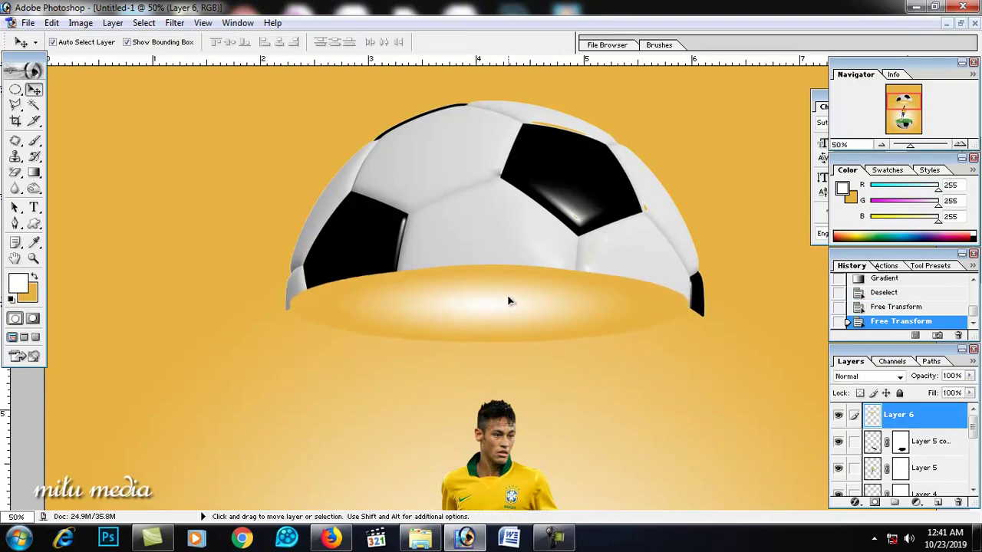
- Free-transform the glow oval, flattening and widening it to fit the ball's underside
{"action": "key", "text": "ctrl+t"}
{"action": "left_click_drag", "start_coordinate": [497, 344], "coordinate": [497, 375]}
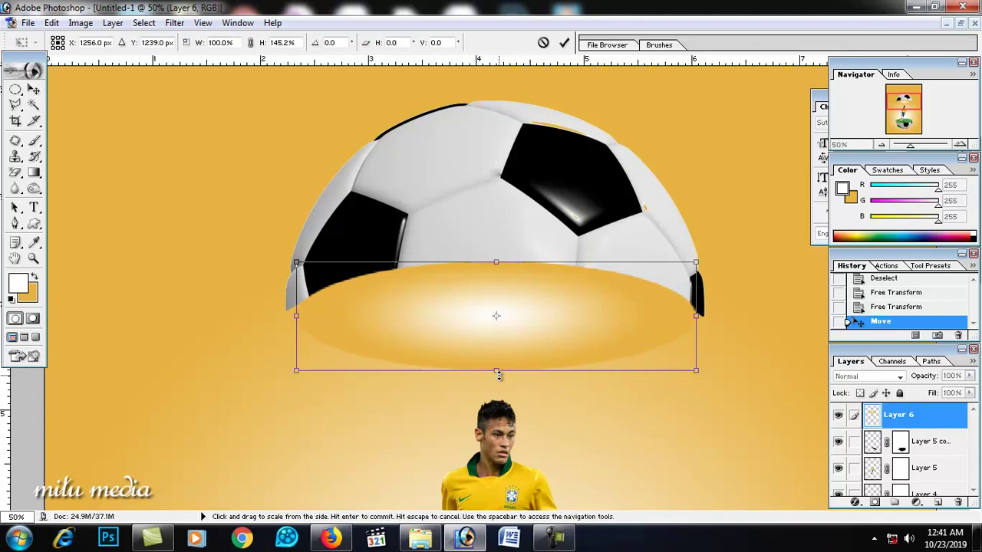
{"action": "key", "text": "Return"}
{"action": "key", "text": "shift+Up"}
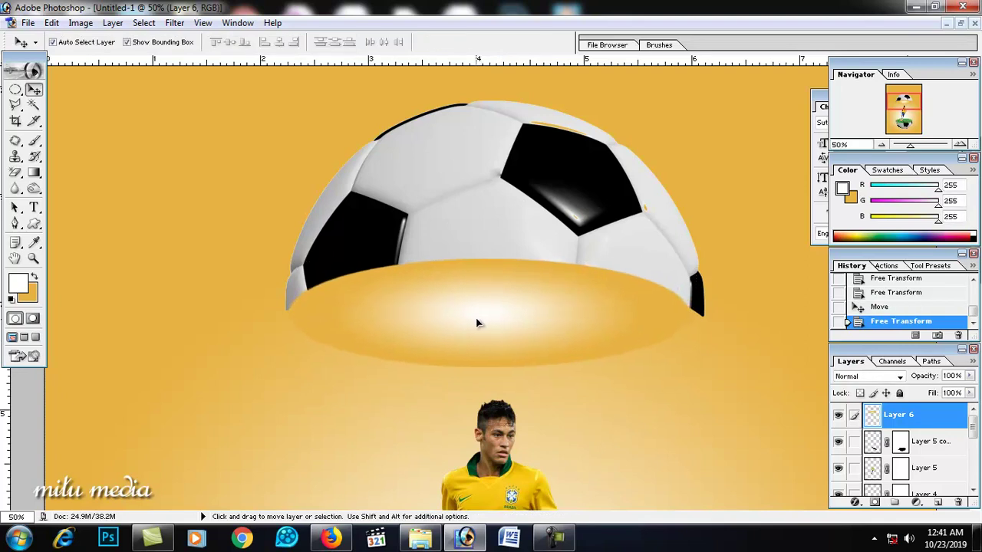
{"action": "left_click_drag", "start_coordinate": [686, 314], "coordinate": [704, 313]}
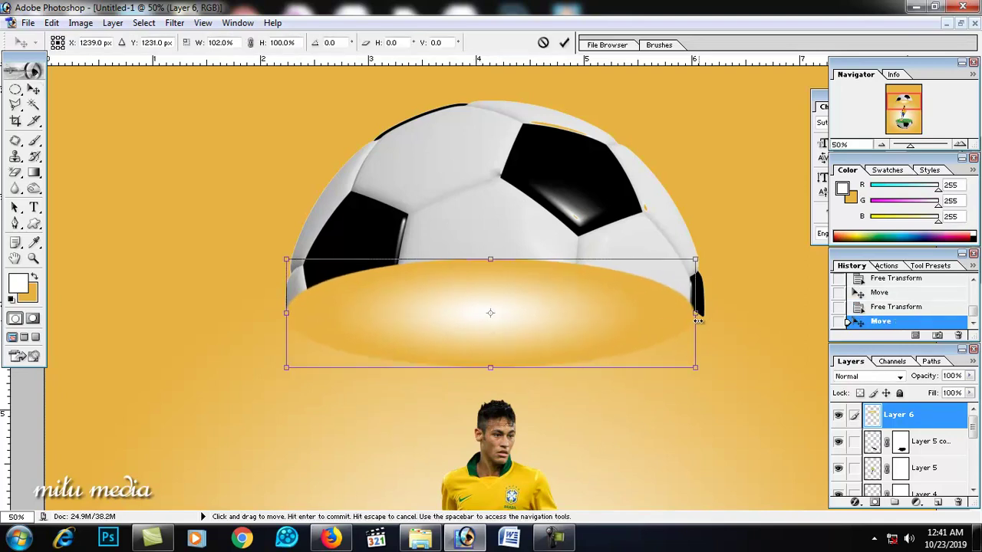
{"action": "key", "text": "Return"}
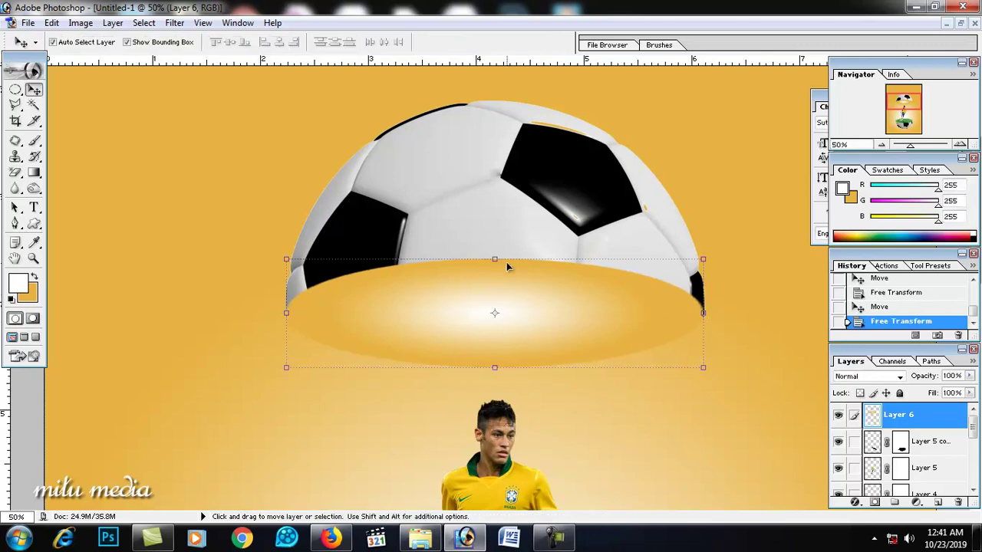
{"action": "left_click_drag", "start_coordinate": [499, 254], "coordinate": [500, 263]}
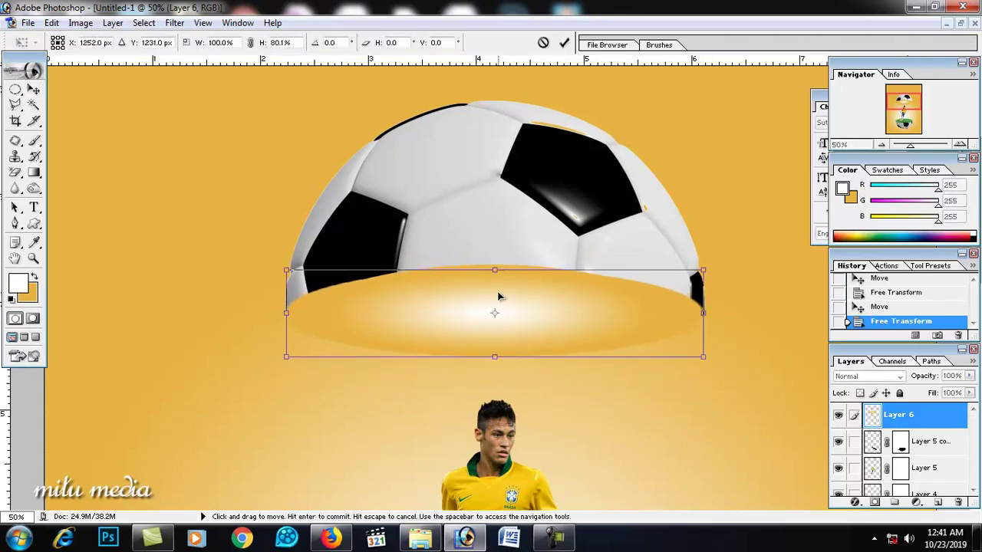
{"action": "key", "text": "Return"}
{"action": "key", "text": "Up"}
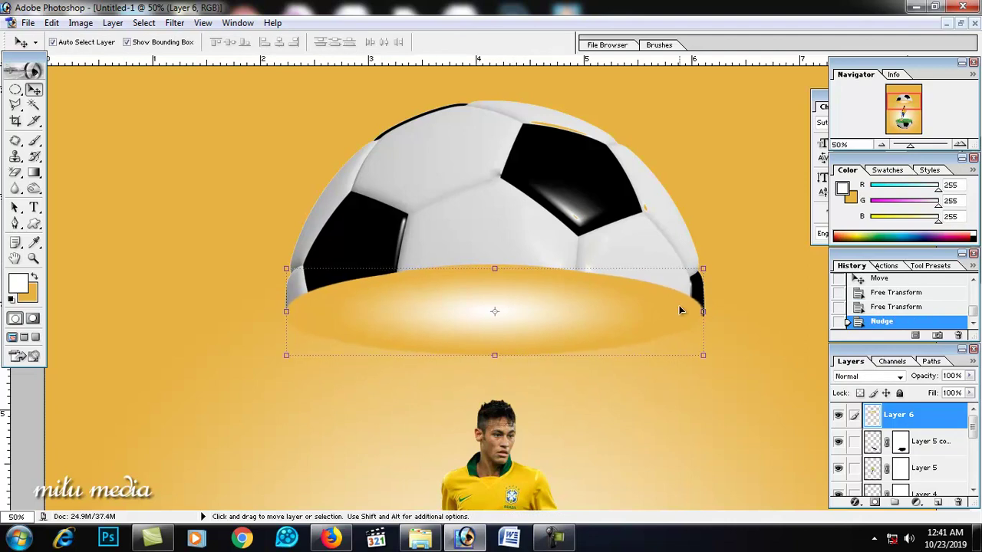
{"action": "left_click_drag", "start_coordinate": [704, 312], "coordinate": [702, 312]}
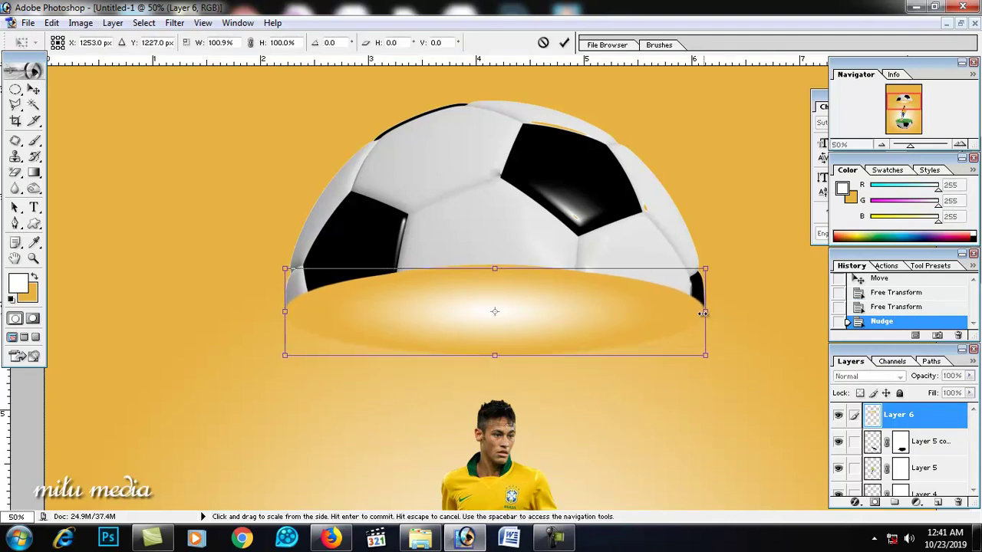
{"action": "key", "text": "Return"}
- Nudge the ball half up and send the glow layer below the ball layers
{"action": "left_click", "coordinate": [736, 302]}
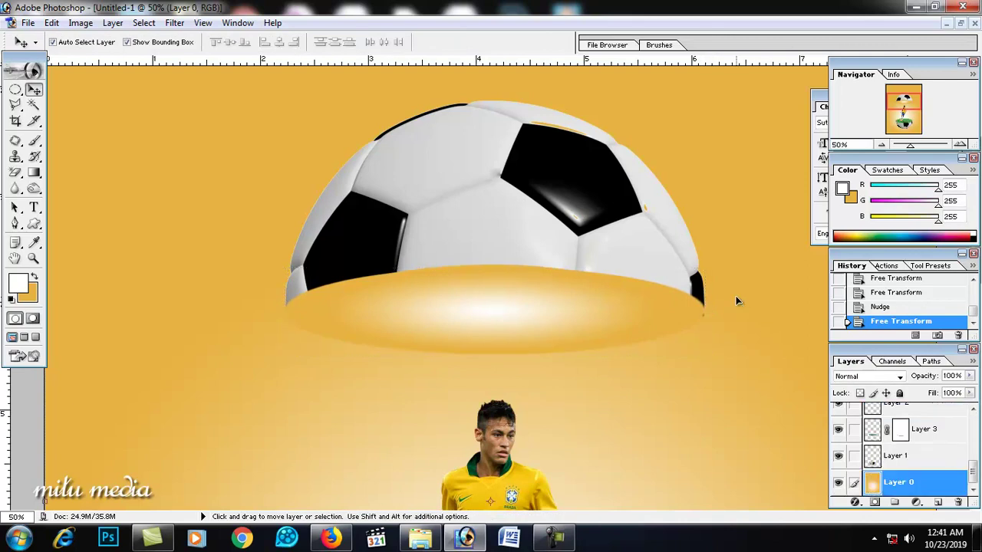
{"action": "left_click", "coordinate": [613, 315]}
{"action": "key", "text": "Up"}
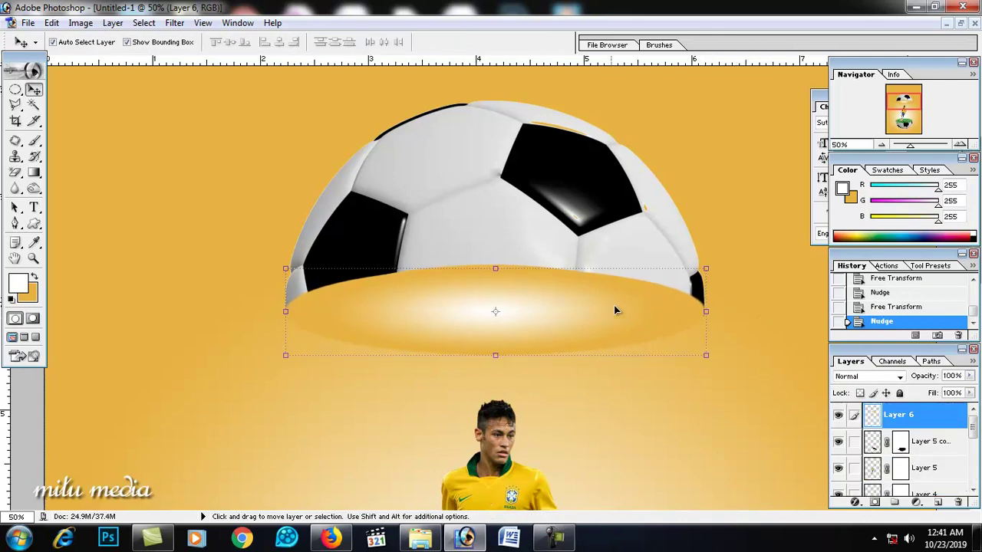
{"action": "left_click", "coordinate": [526, 295]}
{"action": "key", "text": "ctrl+bracketleft"}
{"action": "key", "text": "ctrl+bracketleft"}
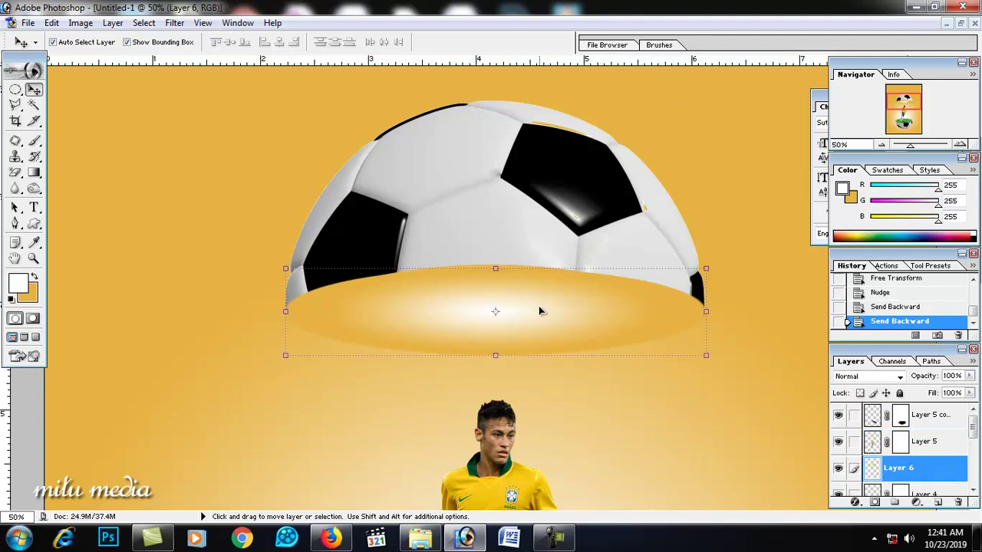
{"action": "key", "text": "ctrl+bracketleft"}
{"action": "key", "text": "ctrl+bracketleft"}
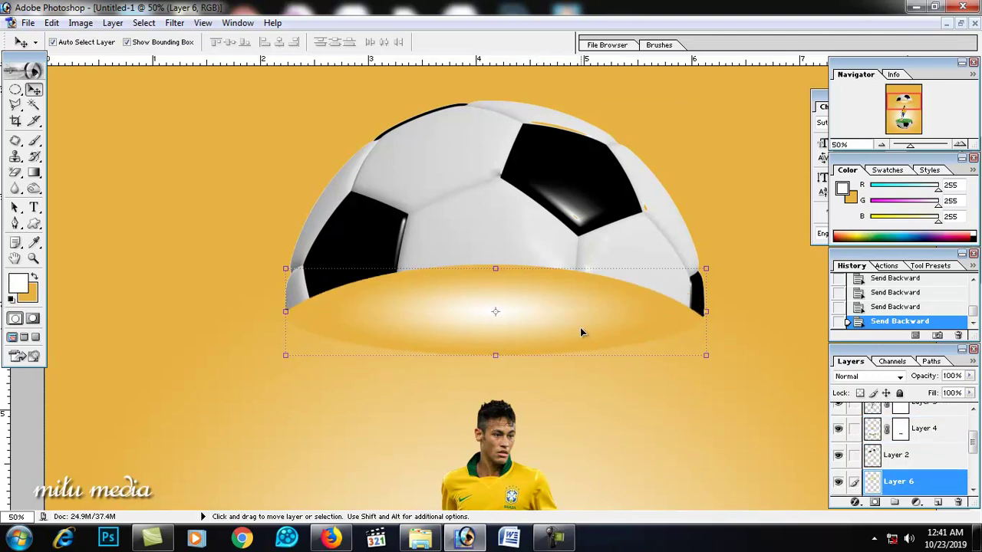
- Give the glowing ellipse on Layer 6 a soft drop shadow: opacity 26, distance 0, size 16
{"action": "double_click", "coordinate": [951, 484]}
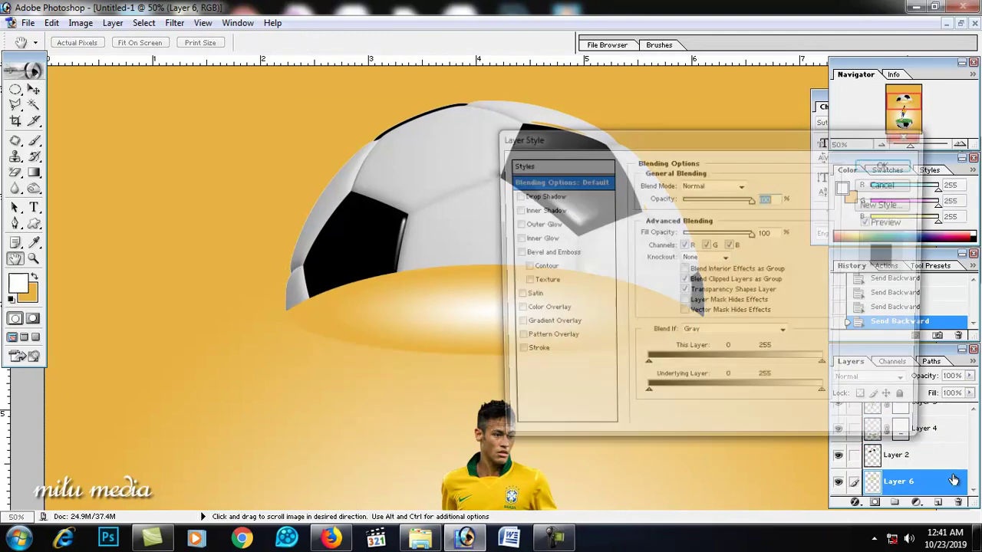
{"action": "left_click", "coordinate": [528, 197]}
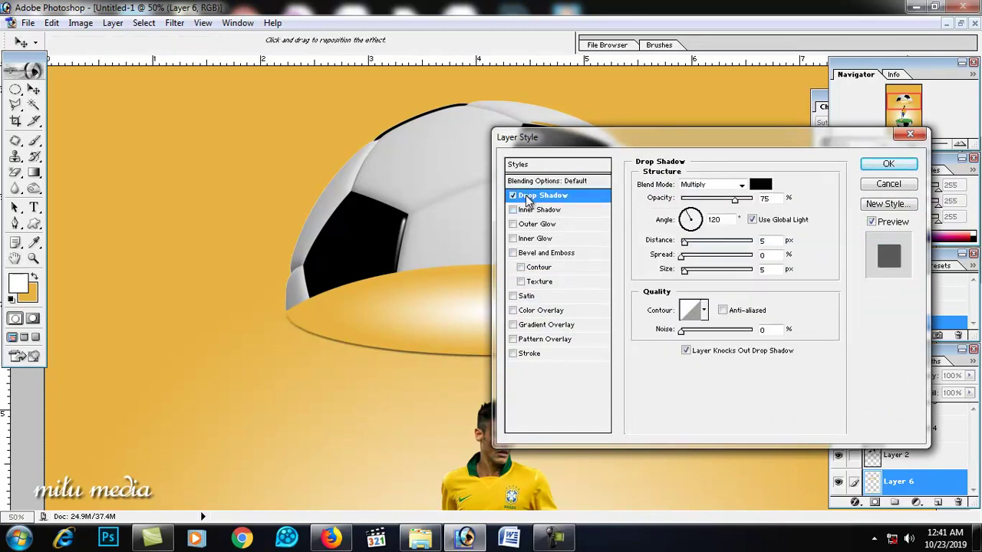
{"action": "left_click_drag", "start_coordinate": [572, 145], "coordinate": [680, 147]}
{"action": "left_click_drag", "start_coordinate": [843, 201], "coordinate": [814, 201]}
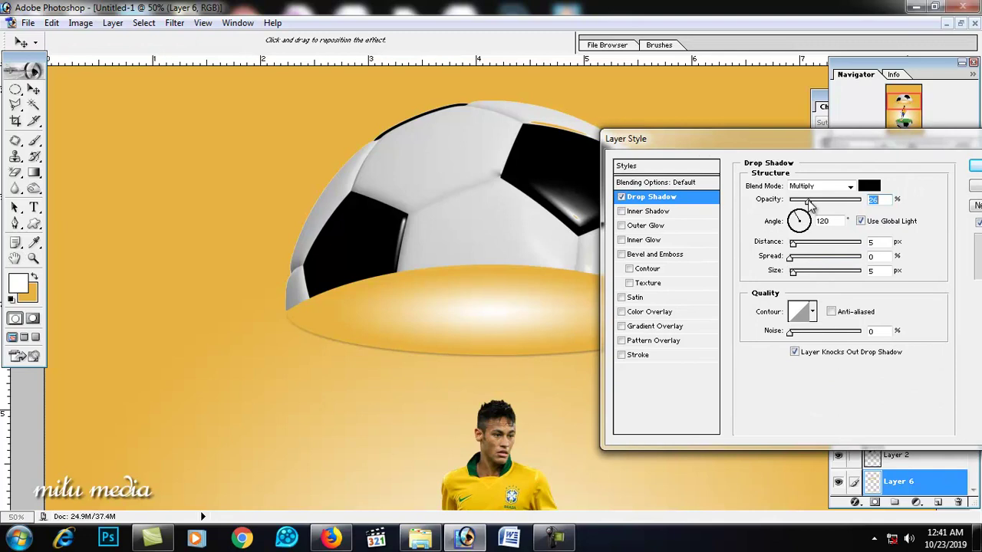
{"action": "mouse_move", "coordinate": [765, 137]}
{"action": "left_mouse_down"}
{"action": "mouse_move", "coordinate": [122, 167]}
{"action": "mouse_move", "coordinate": [144, 167]}
{"action": "left_mouse_up"}
{"action": "mouse_move", "coordinate": [171, 277]}
{"action": "left_mouse_down"}
{"action": "mouse_move", "coordinate": [184, 288]}
{"action": "mouse_move", "coordinate": [170, 288]}
{"action": "mouse_move", "coordinate": [176, 304]}
{"action": "left_mouse_up"}
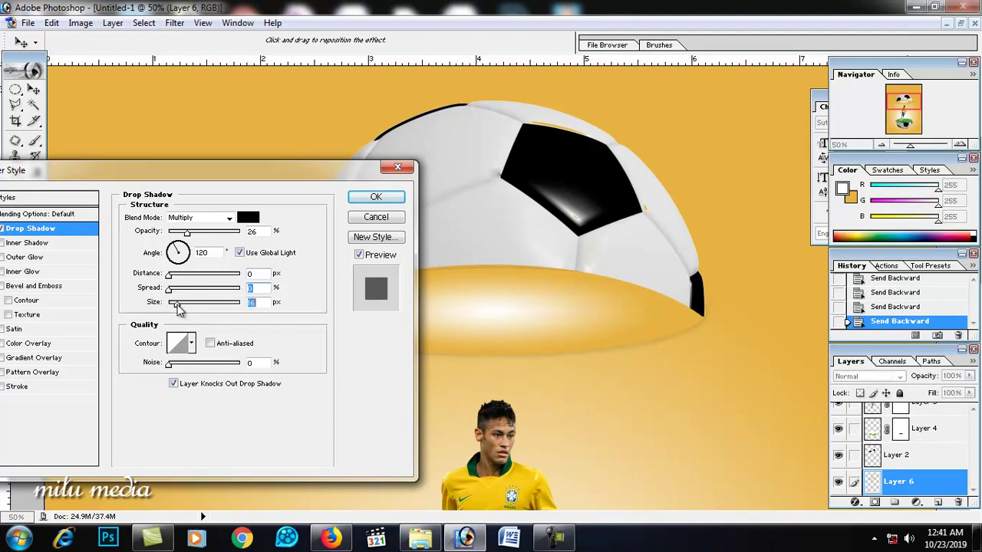
{"action": "left_click", "coordinate": [373, 200]}
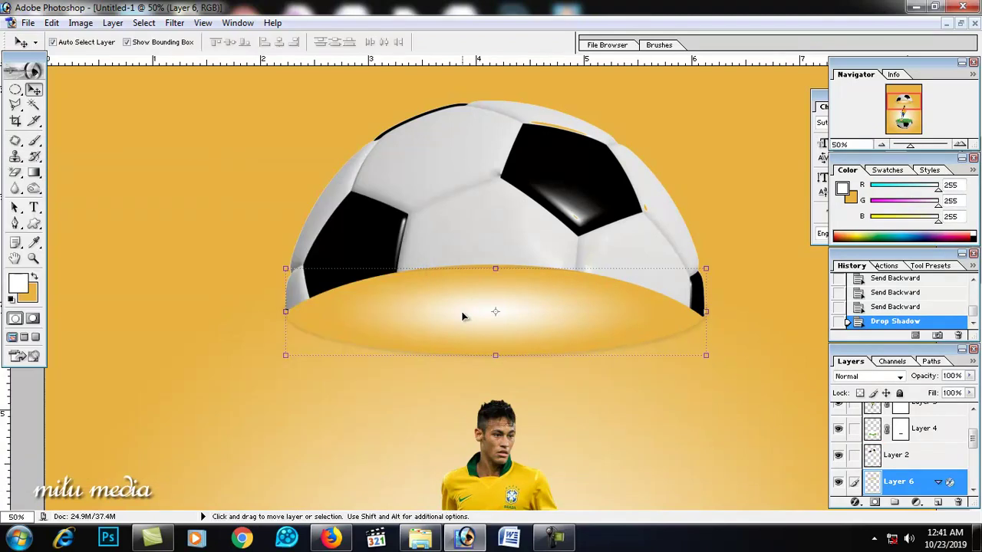
- Stretch the glow ellipse slightly taller, to about 104%
{"action": "left_click", "coordinate": [535, 259]}
{"action": "right_click", "coordinate": [509, 285]}
{"action": "left_click", "coordinate": [515, 299]}
{"action": "left_click_drag", "start_coordinate": [496, 266], "coordinate": [496, 262]}
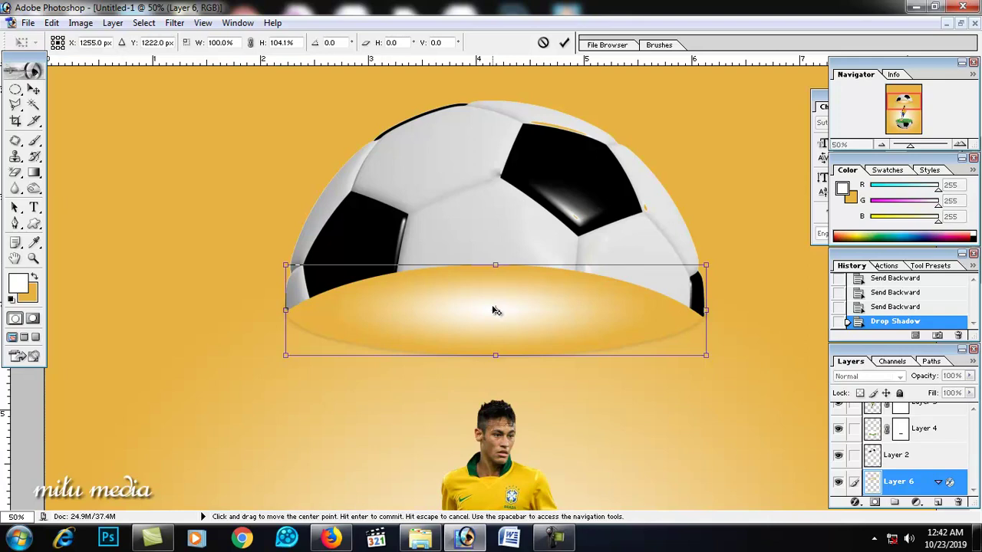
{"action": "key", "text": "Return"}
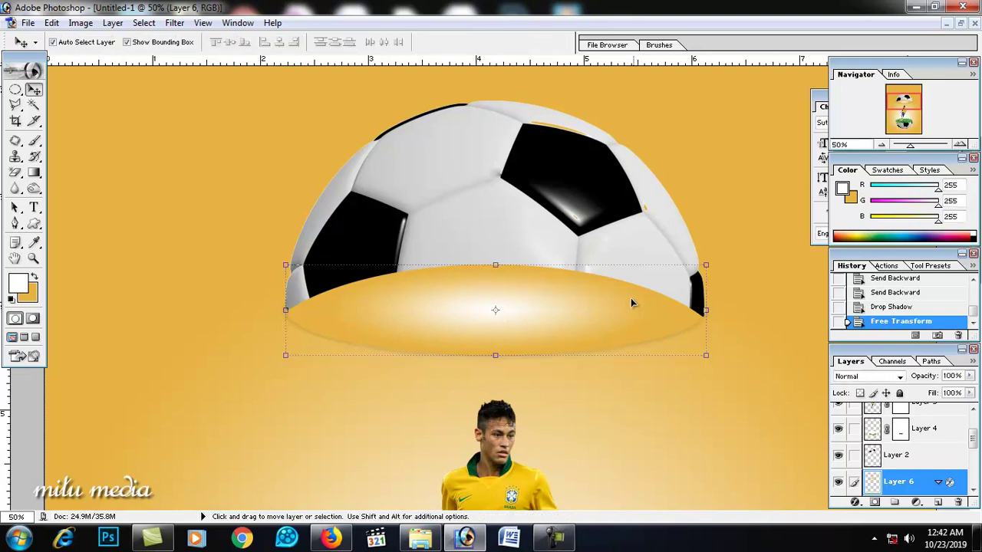
{"action": "left_click", "coordinate": [907, 454]}
- Add a Layer Style drop shadow to Layer 2 with opacity 23%, distance 3 px and size 24 px
{"action": "double_click", "coordinate": [917, 454]}
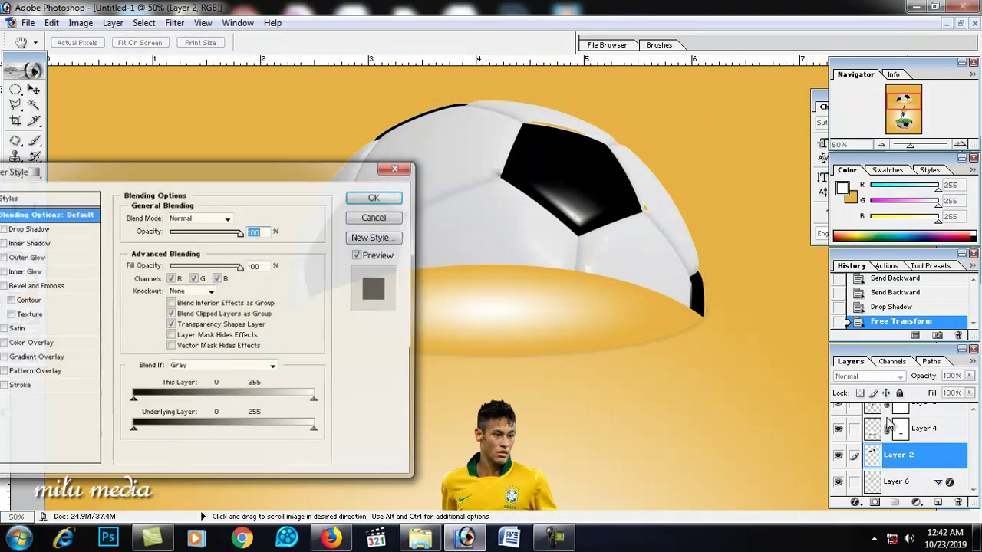
{"action": "mouse_move", "coordinate": [272, 178]}
{"action": "left_mouse_down"}
{"action": "mouse_move", "coordinate": [878, 179]}
{"action": "mouse_move", "coordinate": [798, 178]}
{"action": "left_mouse_up"}
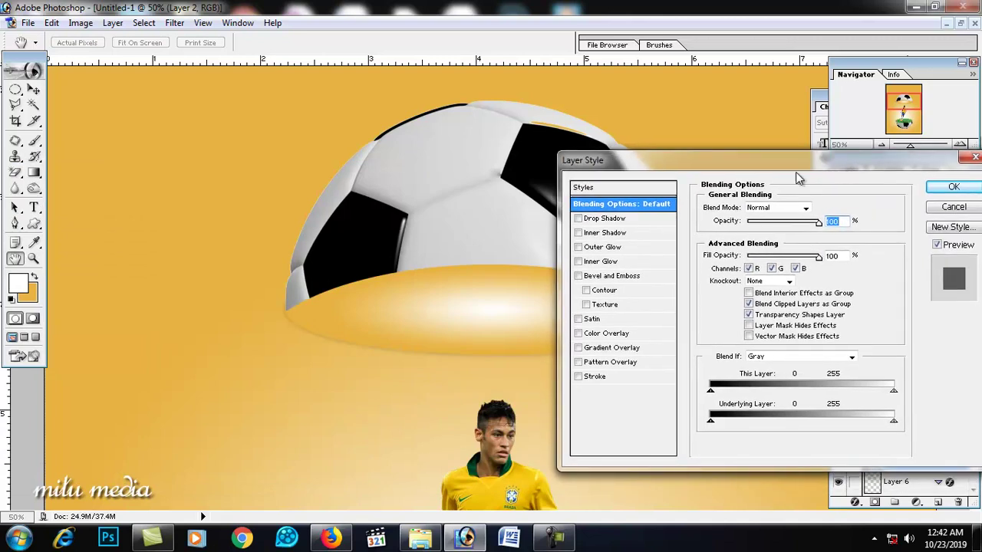
{"action": "left_click", "coordinate": [598, 219]}
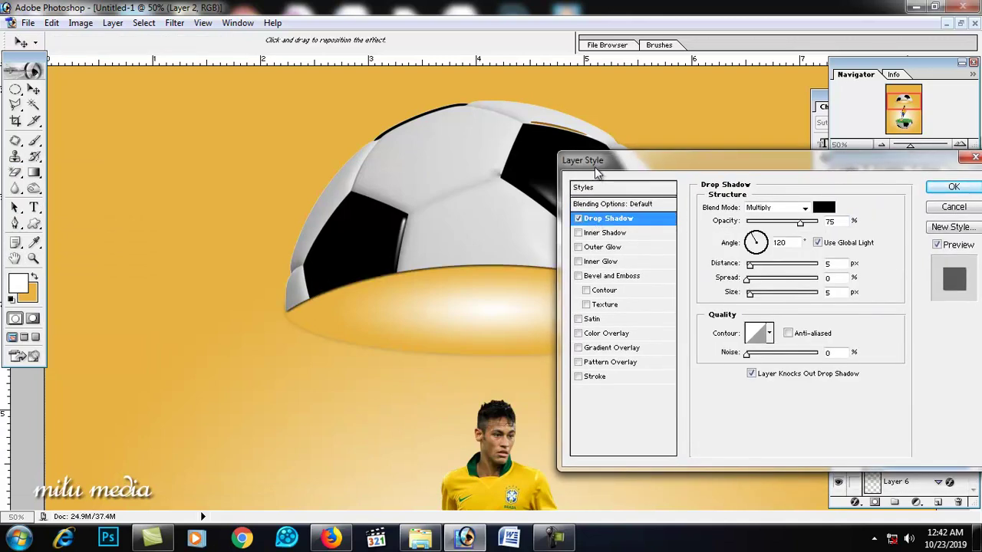
{"action": "left_click_drag", "start_coordinate": [597, 173], "coordinate": [672, 188]}
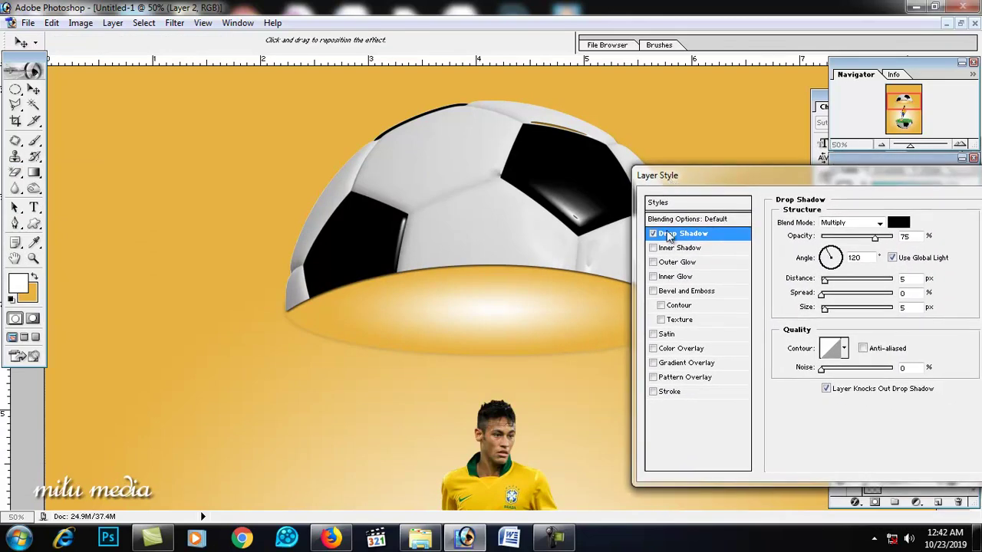
{"action": "left_click", "coordinate": [653, 233]}
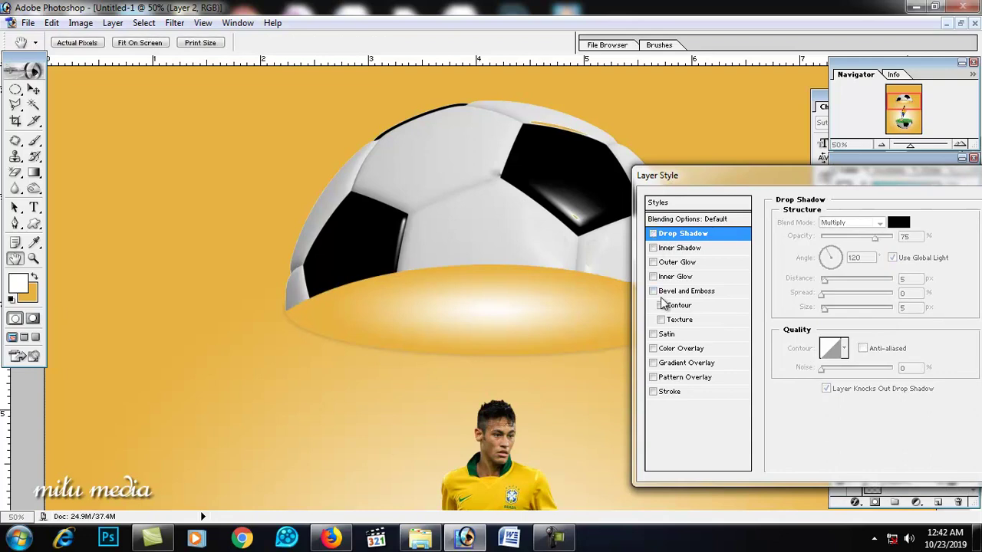
{"action": "left_click", "coordinate": [653, 234]}
{"action": "left_click_drag", "start_coordinate": [863, 242], "coordinate": [837, 249]}
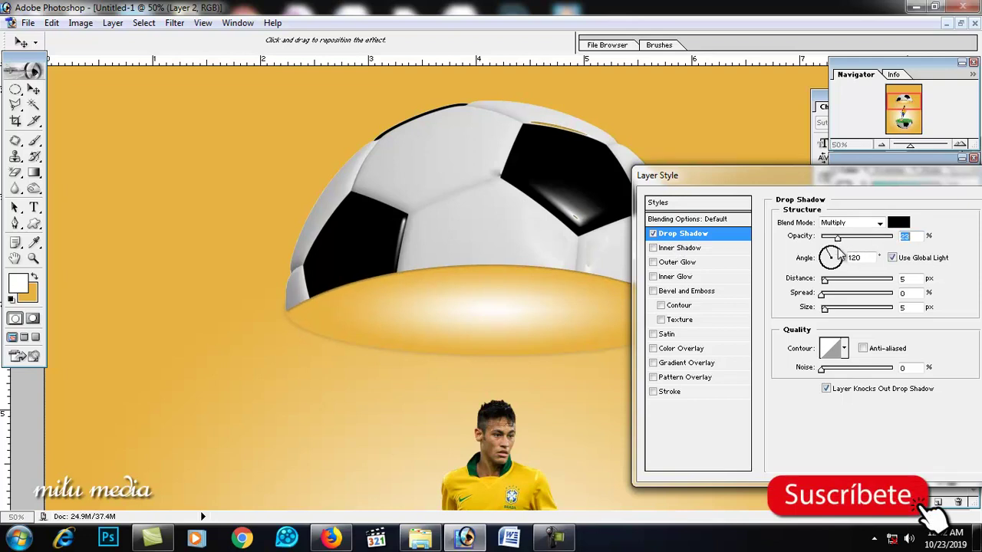
{"action": "left_click_drag", "start_coordinate": [758, 175], "coordinate": [704, 159]}
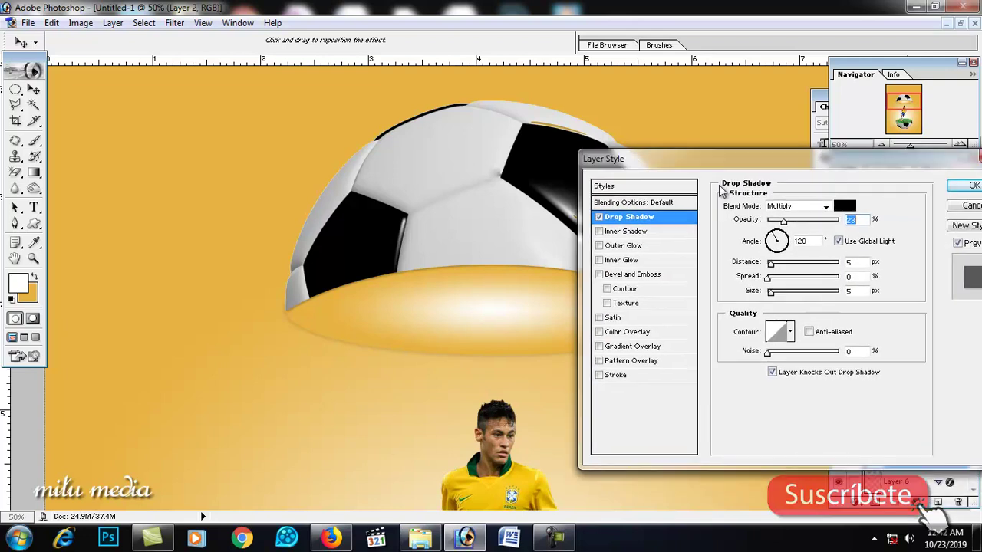
{"action": "mouse_move", "coordinate": [772, 262]}
{"action": "left_mouse_down"}
{"action": "mouse_move", "coordinate": [766, 282]}
{"action": "mouse_move", "coordinate": [778, 295]}
{"action": "left_mouse_up"}
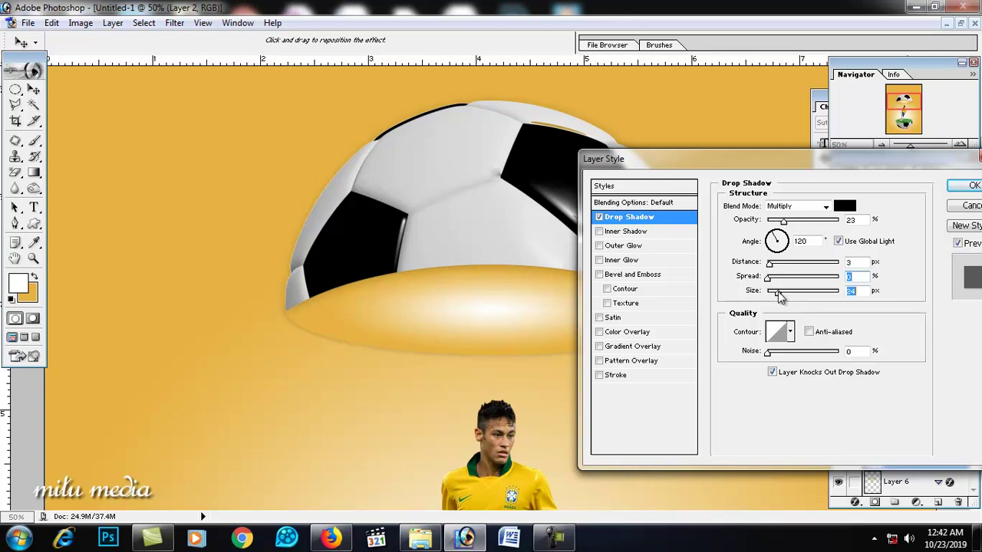
{"action": "left_click_drag", "start_coordinate": [706, 161], "coordinate": [460, 157]}
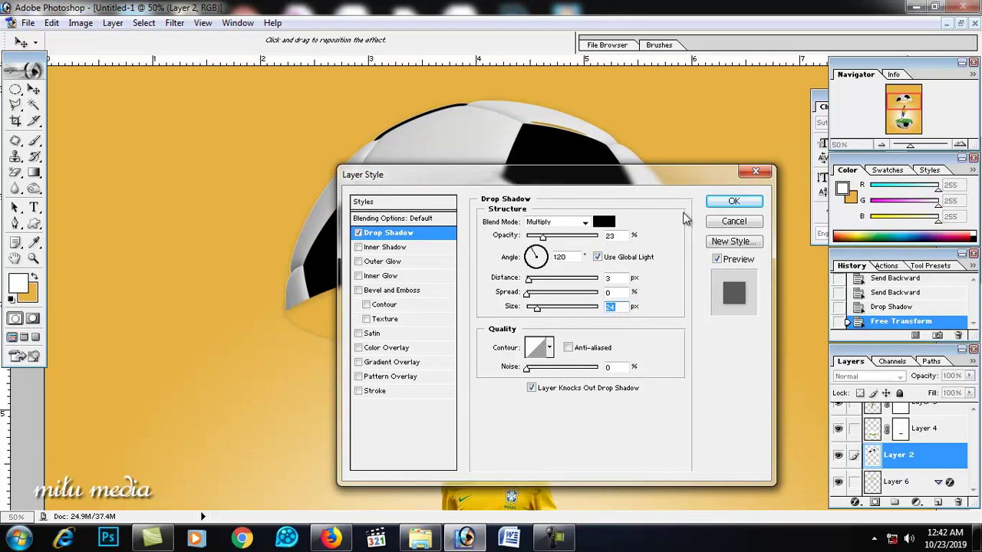
{"action": "left_click", "coordinate": [685, 212]}
- Shift the background Layer 0's hue with Hue/Saturation to a brighter yellow
{"action": "left_click", "coordinate": [600, 338], "text": "alt"}
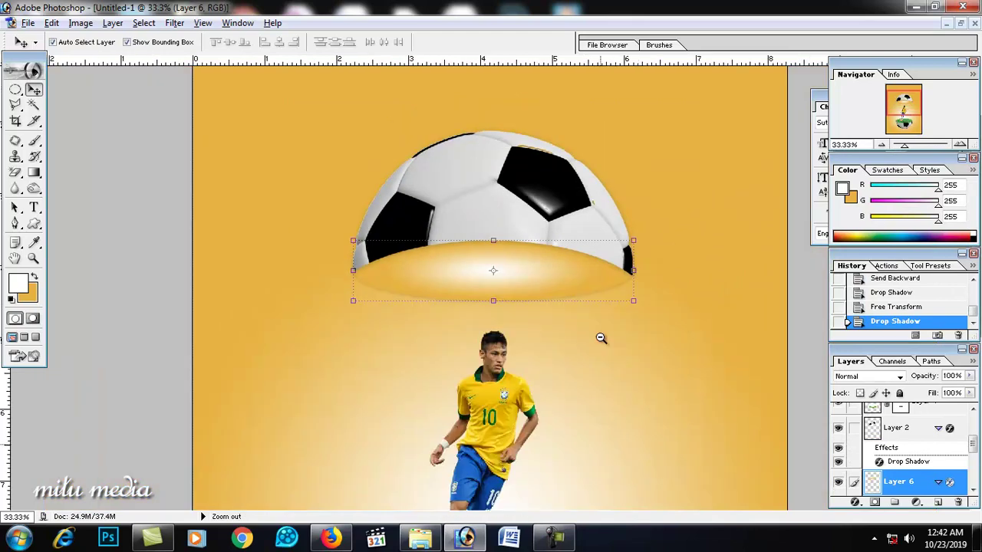
{"action": "left_click", "coordinate": [624, 365], "text": "alt"}
{"action": "left_click", "coordinate": [594, 352], "text": "alt"}
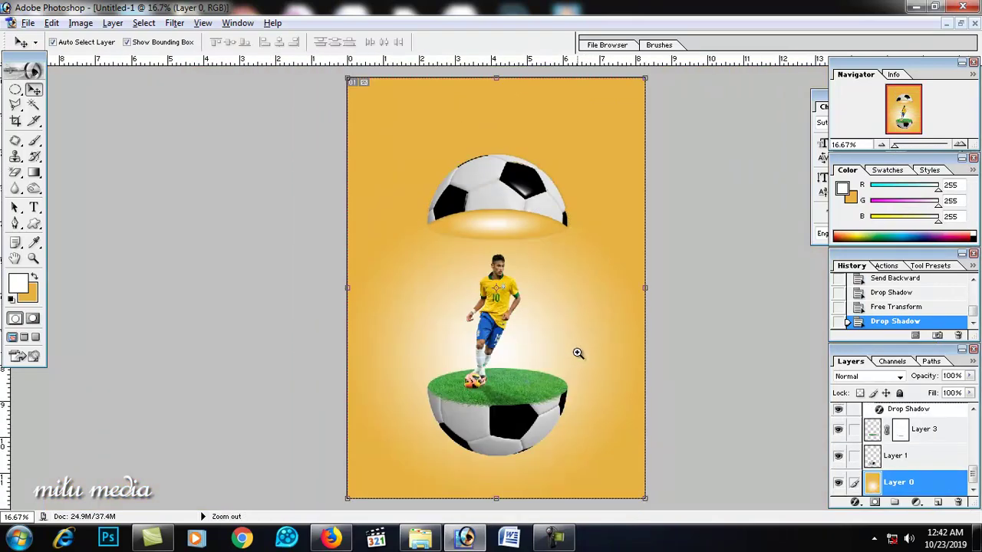
{"action": "left_click", "coordinate": [568, 349]}
{"action": "left_click", "coordinate": [582, 316], "text": "alt"}
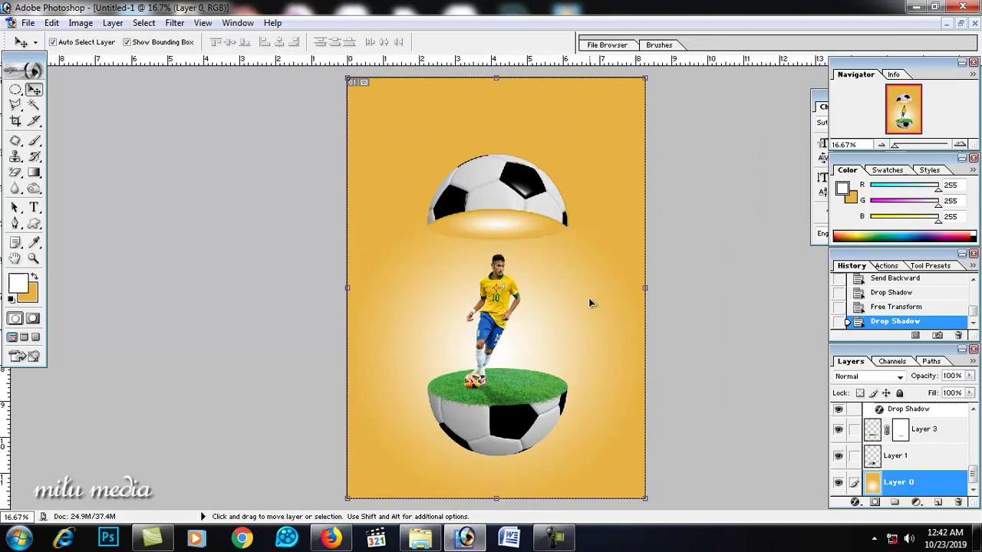
{"action": "scroll", "coordinate": [589, 302], "scroll_direction": "up", "scroll_amount": 1}
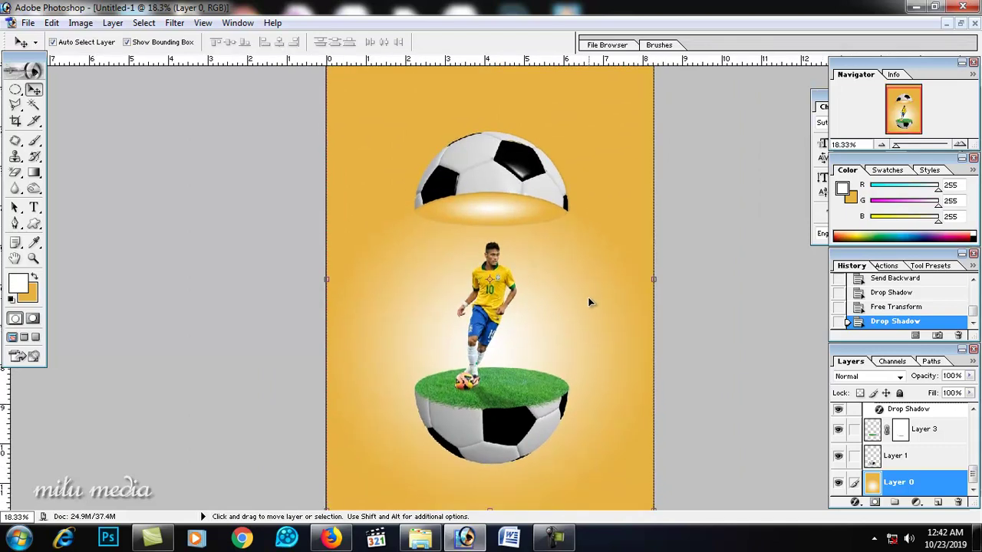
{"action": "key", "text": "ctrl+u"}
{"action": "mouse_move", "coordinate": [780, 266]}
{"action": "left_mouse_down"}
{"action": "mouse_move", "coordinate": [800, 268]}
{"action": "mouse_move", "coordinate": [777, 268]}
{"action": "mouse_move", "coordinate": [780, 299]}
{"action": "mouse_move", "coordinate": [802, 299]}
{"action": "mouse_move", "coordinate": [788, 300]}
{"action": "left_mouse_up"}
{"action": "left_click", "coordinate": [915, 240]}
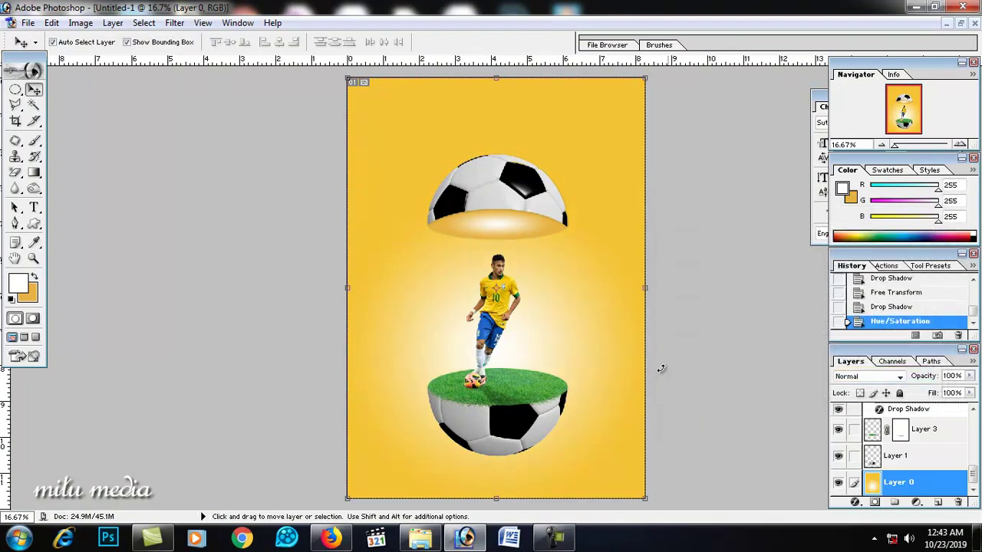
- Merge the linked ball and player layers into Layer 1 with Ctrl+E
{"action": "scroll", "coordinate": [661, 369], "scroll_direction": "up", "scroll_amount": 1}
{"action": "left_click", "coordinate": [526, 442]}
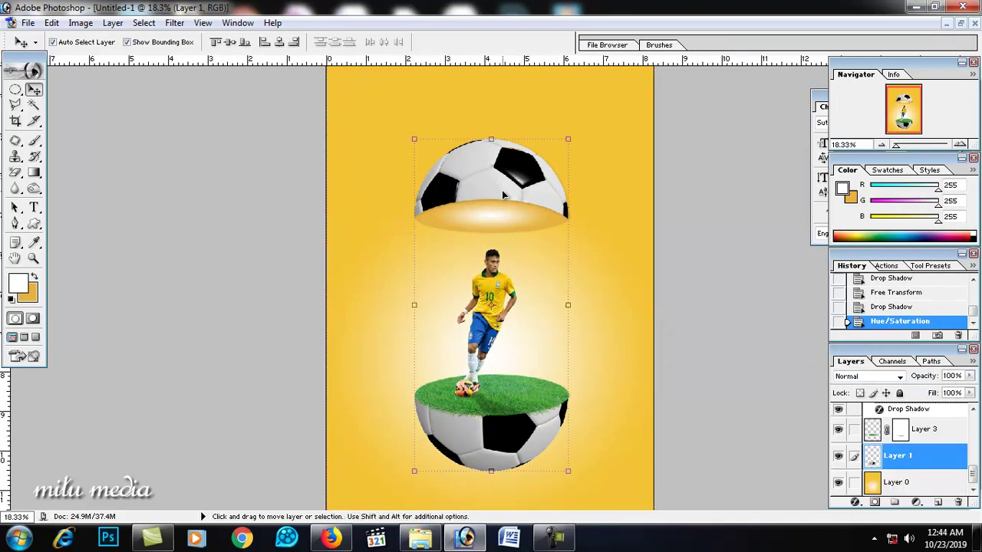
{"action": "key", "text": "ctrl+e"}
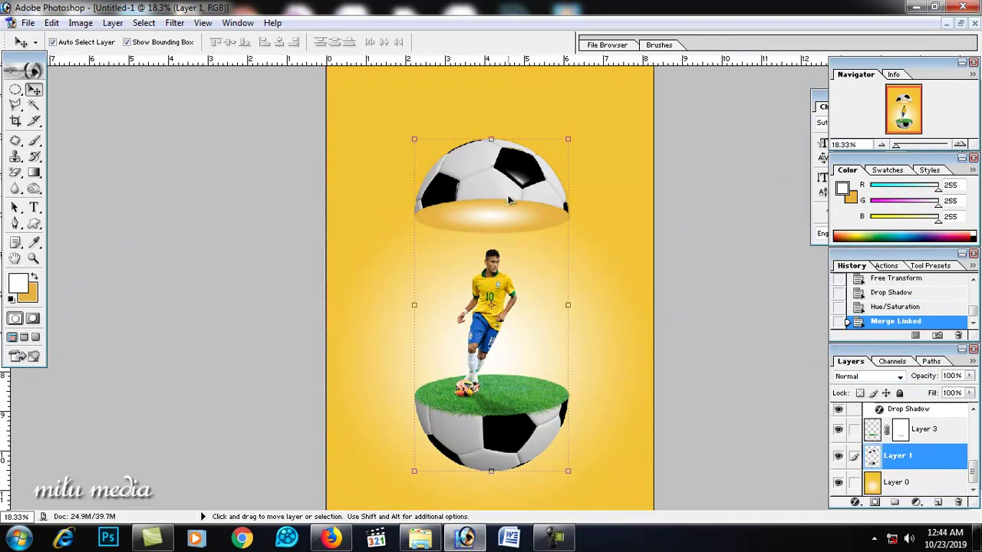
- Undo the merge and colorize the upper ball half (Layer 2) with Hue 59, Saturation 56
{"action": "key", "text": "ctrl+z"}
{"action": "left_click", "coordinate": [510, 183]}
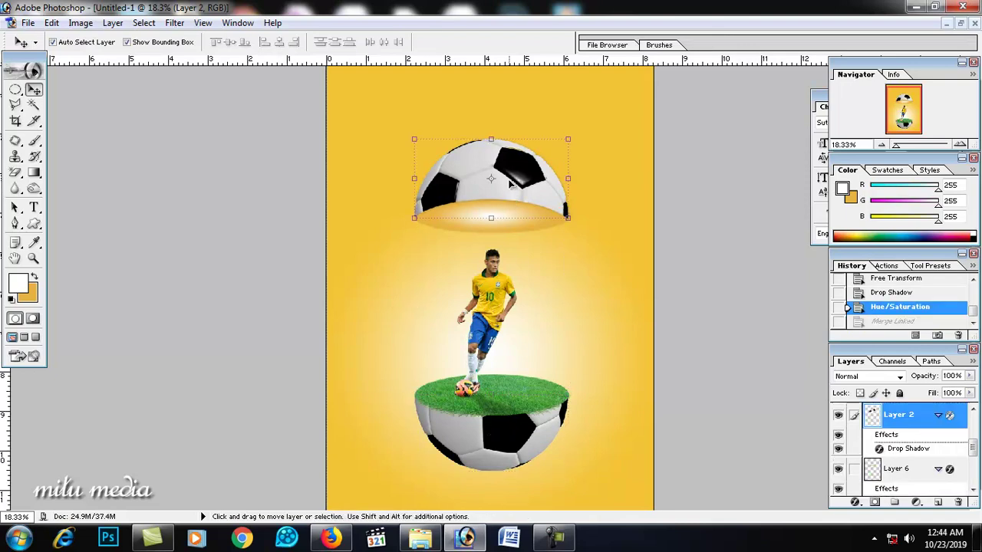
{"action": "key", "text": "ctrl+u"}
{"action": "left_click", "coordinate": [907, 345]}
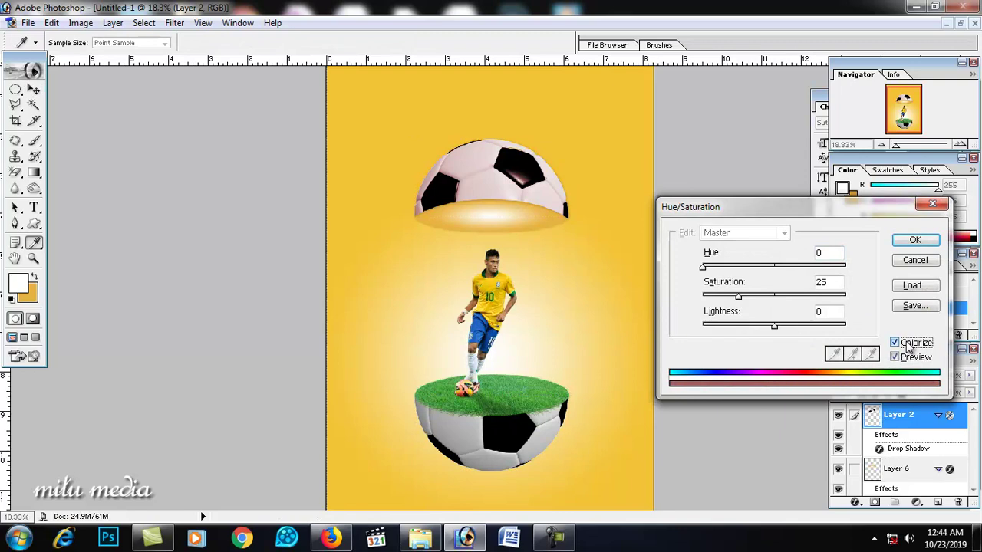
{"action": "mouse_move", "coordinate": [703, 266]}
{"action": "left_mouse_down"}
{"action": "mouse_move", "coordinate": [715, 267]}
{"action": "mouse_move", "coordinate": [687, 276]}
{"action": "mouse_move", "coordinate": [810, 270]}
{"action": "left_mouse_up"}
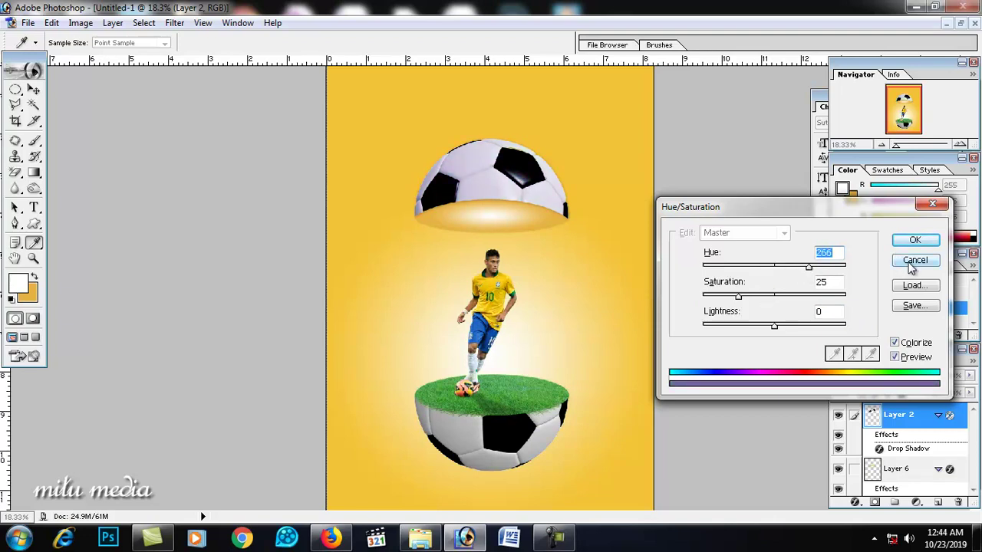
{"action": "left_click", "coordinate": [837, 267]}
{"action": "left_click_drag", "start_coordinate": [741, 296], "coordinate": [784, 301]}
{"action": "left_click_drag", "start_coordinate": [837, 268], "coordinate": [727, 274]}
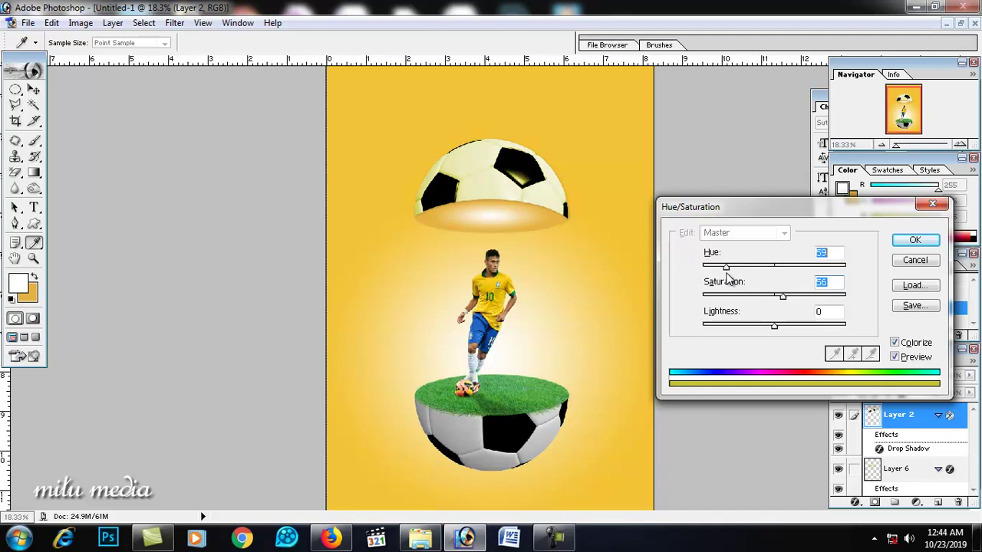
{"action": "left_click", "coordinate": [915, 241]}
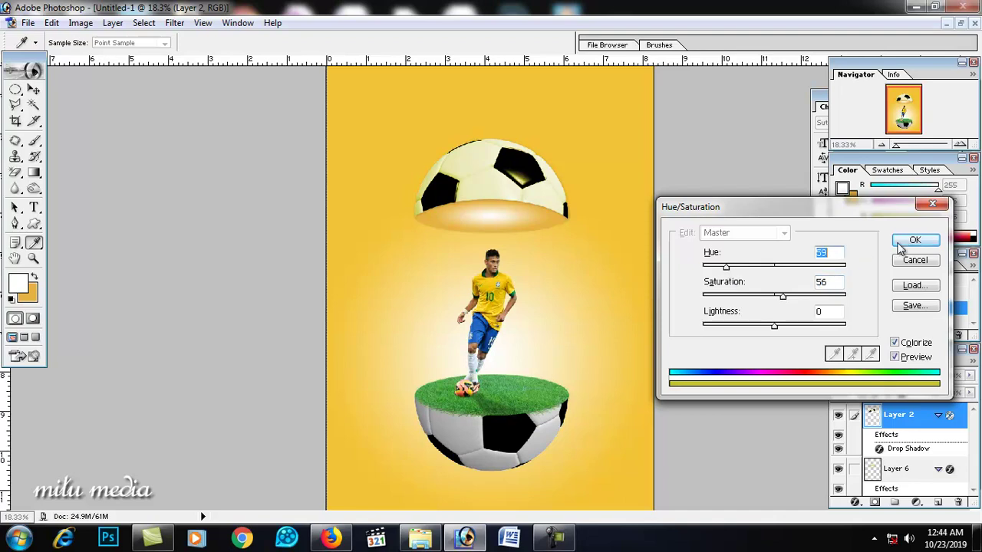
- Colorize the lower ball half (Layer 1) cream yellow with Hue 52, Saturation 58
{"action": "left_click", "coordinate": [537, 429]}
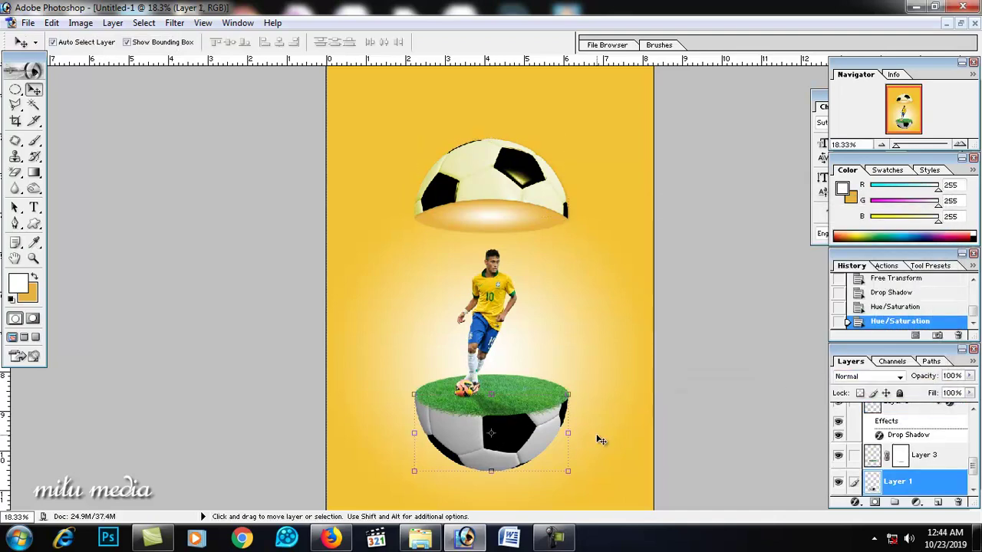
{"action": "double_click", "coordinate": [963, 481]}
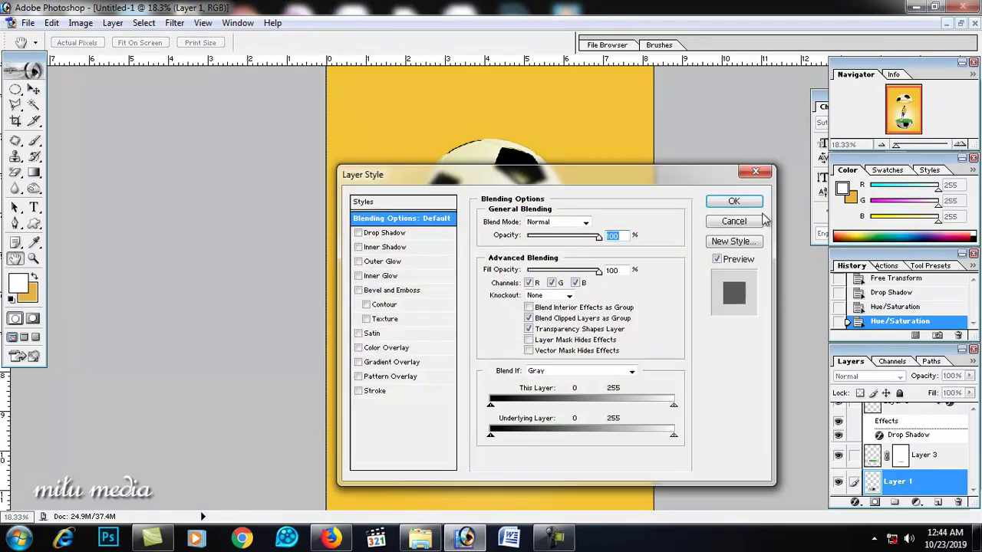
{"action": "left_click", "coordinate": [759, 221]}
{"action": "key", "text": "ctrl+u"}
{"action": "left_click", "coordinate": [910, 345]}
{"action": "left_click_drag", "start_coordinate": [778, 298], "coordinate": [785, 296]}
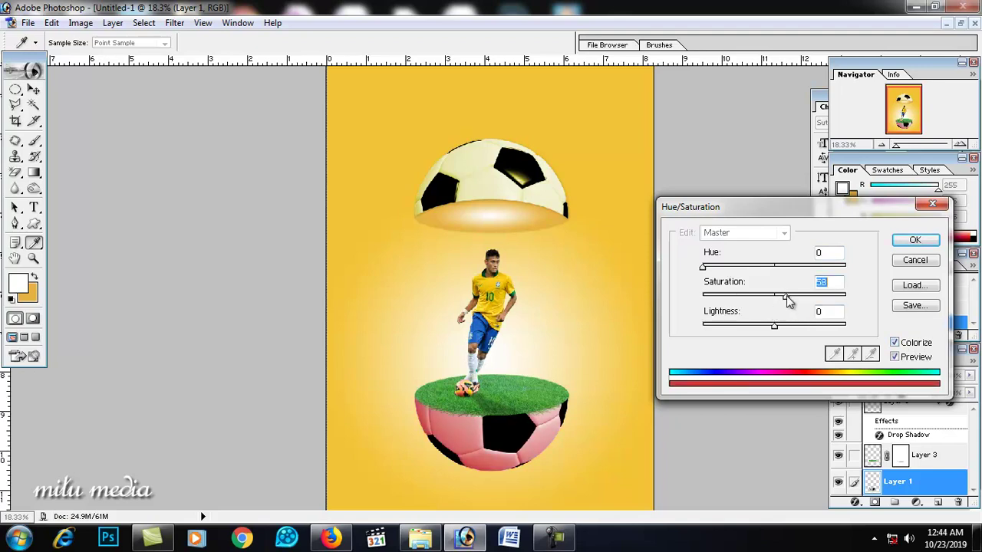
{"action": "left_click", "coordinate": [730, 267]}
{"action": "left_click_drag", "start_coordinate": [731, 269], "coordinate": [724, 270]}
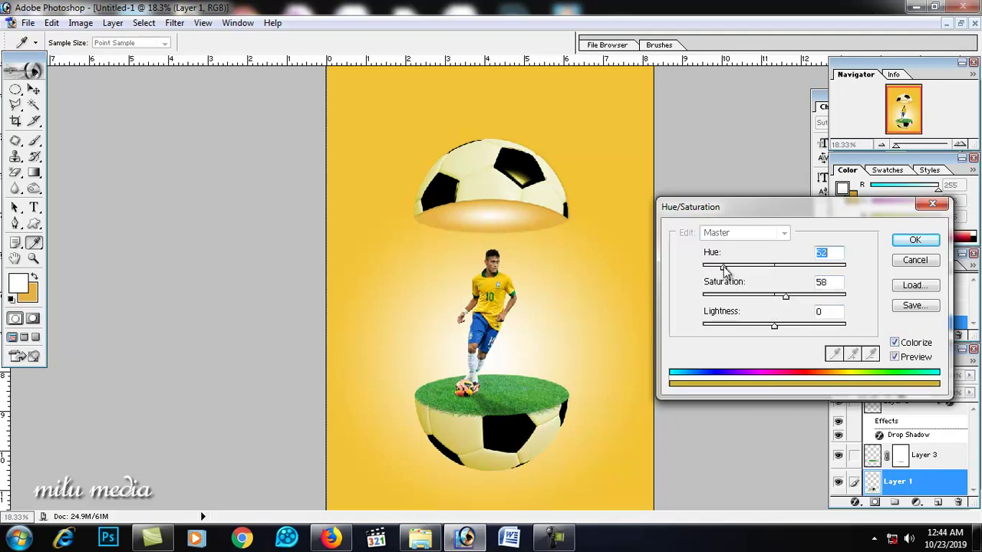
{"action": "left_click", "coordinate": [914, 242]}
{"action": "key", "text": "v"}
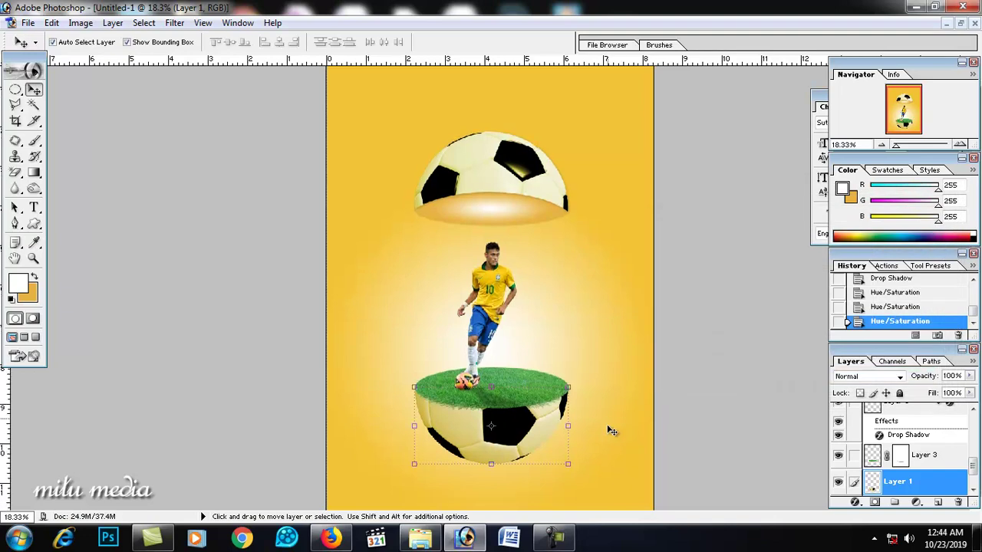
{"action": "left_click", "coordinate": [618, 423]}
- Paint a soft black dab on a new Layer 7 beneath the lower ball half
{"action": "key", "text": "ctrl+plus"}
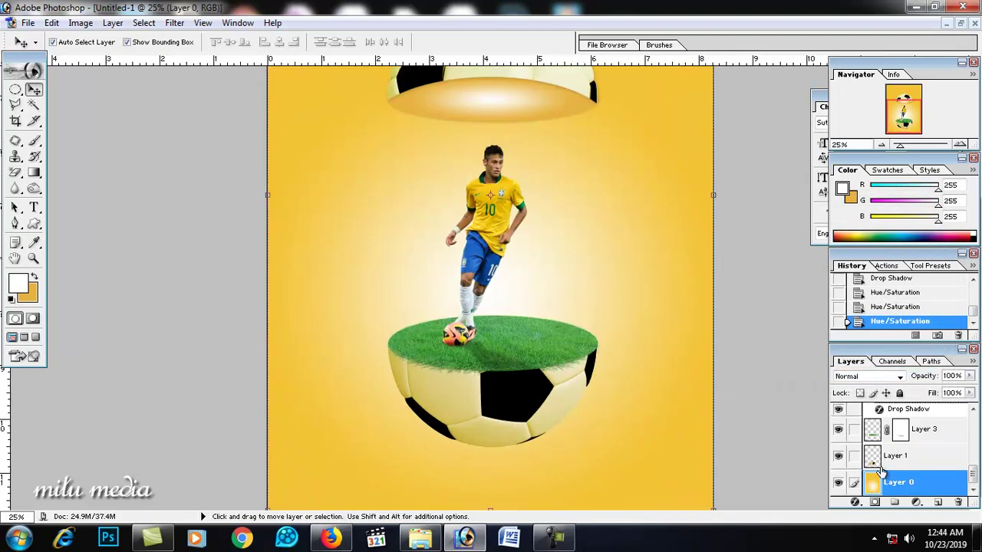
{"action": "left_click", "coordinate": [898, 459]}
{"action": "left_click", "coordinate": [937, 502]}
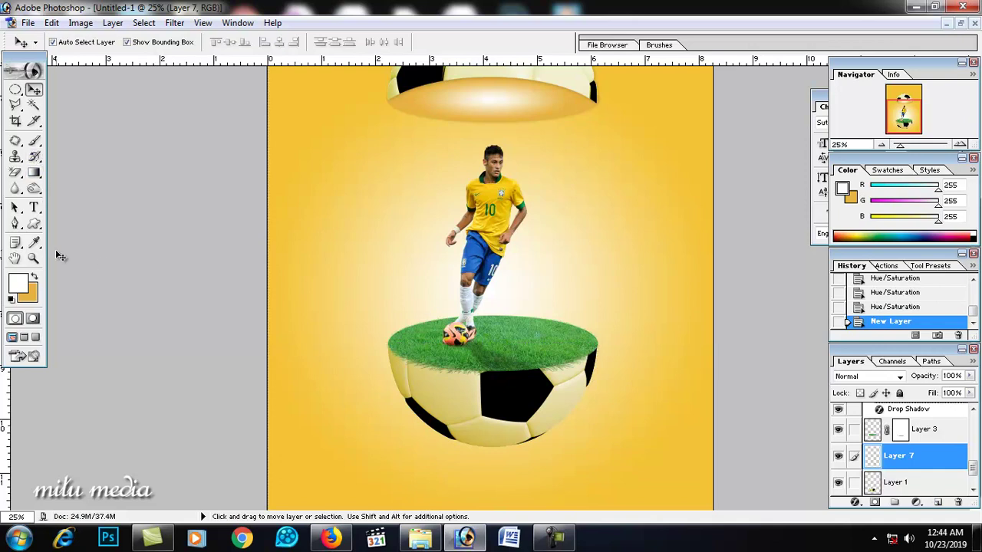
{"action": "left_click", "coordinate": [34, 278]}
{"action": "left_click", "coordinate": [12, 297]}
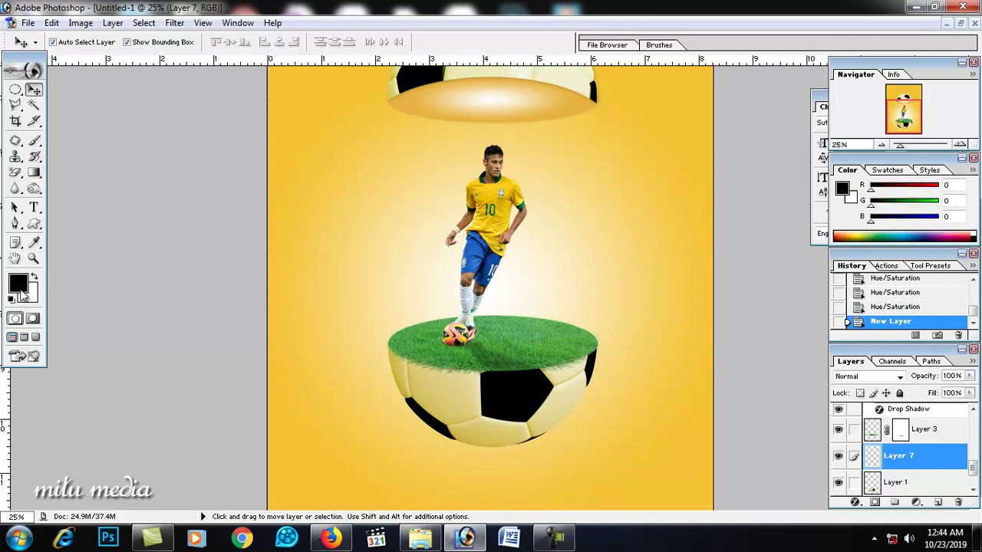
{"action": "left_click", "coordinate": [34, 141]}
{"action": "left_click", "coordinate": [472, 450]}
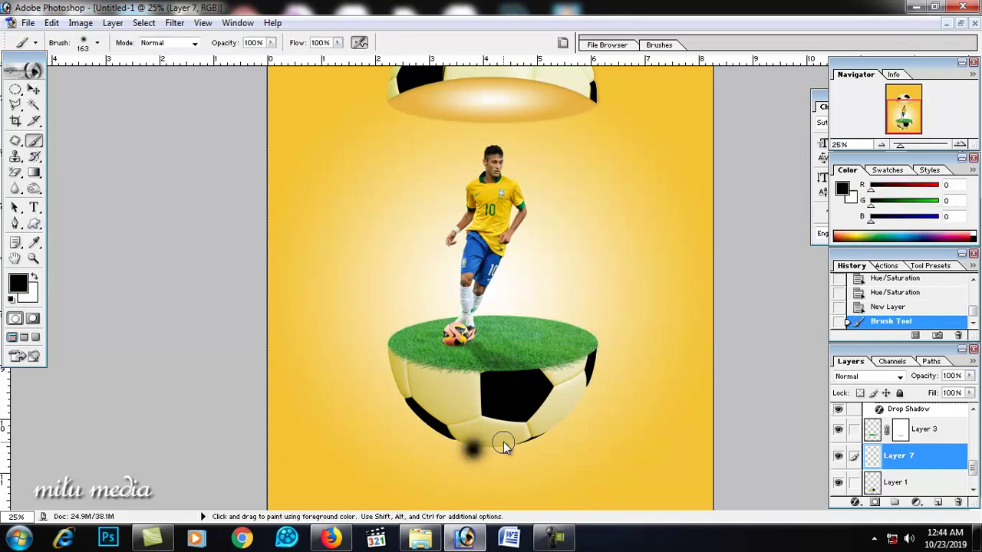
- Stretch the dab into a wide ground shadow and place it behind the ball
{"action": "left_click", "coordinate": [33, 90]}
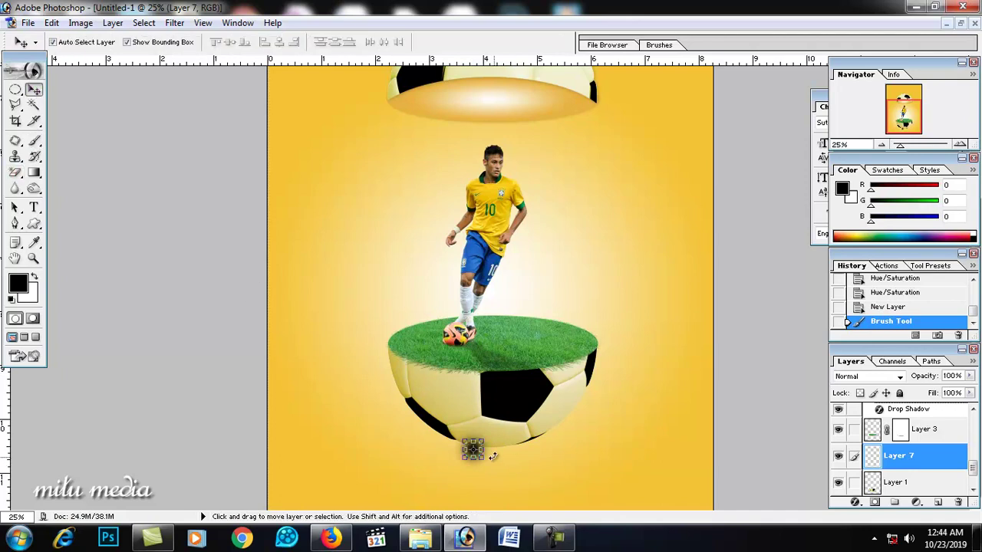
{"action": "mouse_move", "coordinate": [485, 450]}
{"action": "left_mouse_down"}
{"action": "mouse_move", "coordinate": [543, 450]}
{"action": "mouse_move", "coordinate": [532, 451]}
{"action": "left_mouse_up"}
{"action": "key", "text": "Return"}
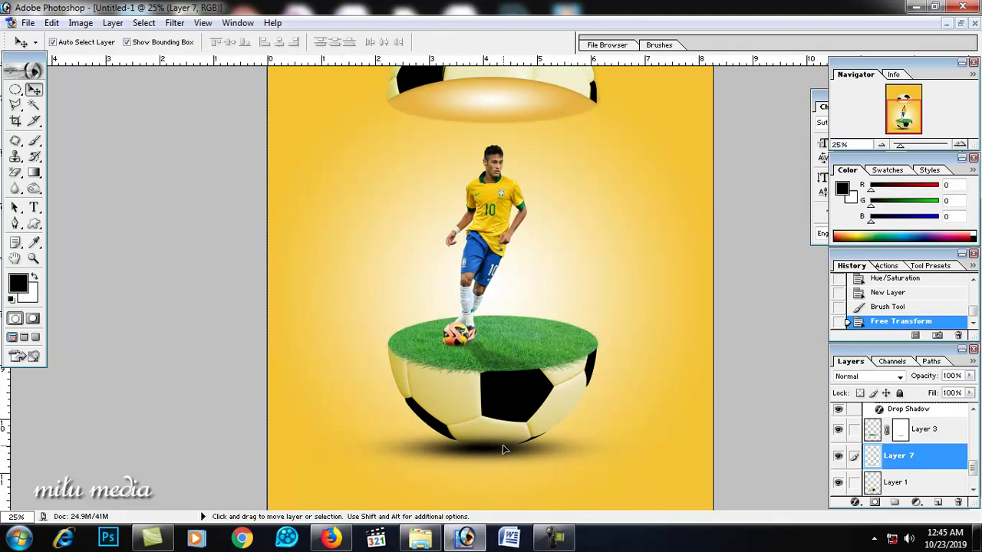
{"action": "left_click", "coordinate": [503, 450]}
{"action": "key", "text": "ctrl+bracketleft"}
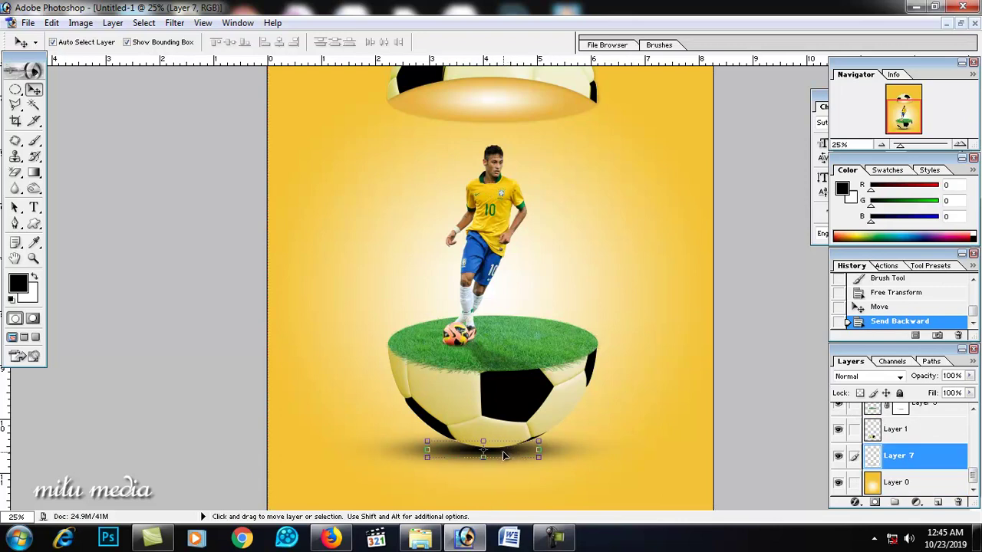
{"action": "key", "text": "Down"}
- Select Layer 0 and zoom out to about 18% to fit the whole poster
{"action": "left_click", "coordinate": [623, 418]}
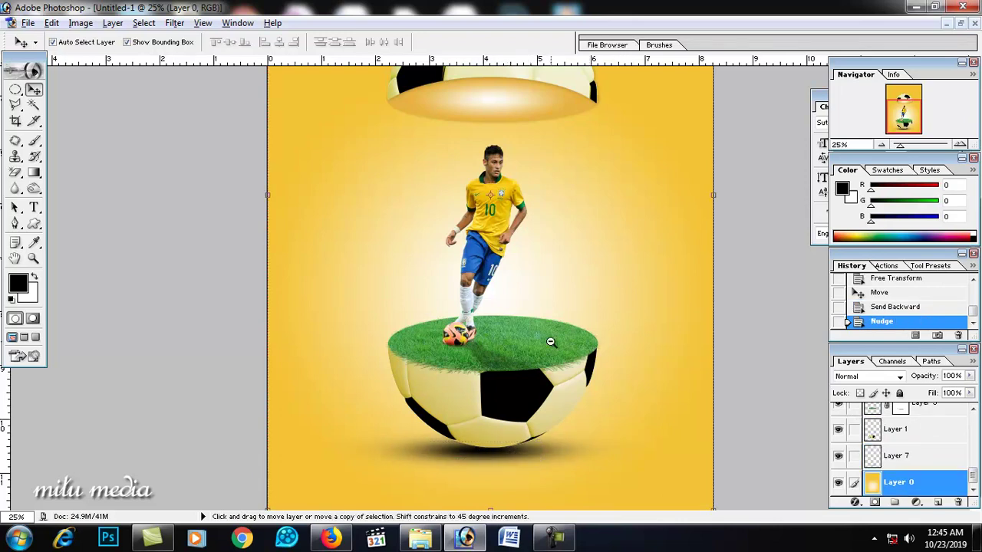
{"action": "key", "text": "ctrl+minus"}
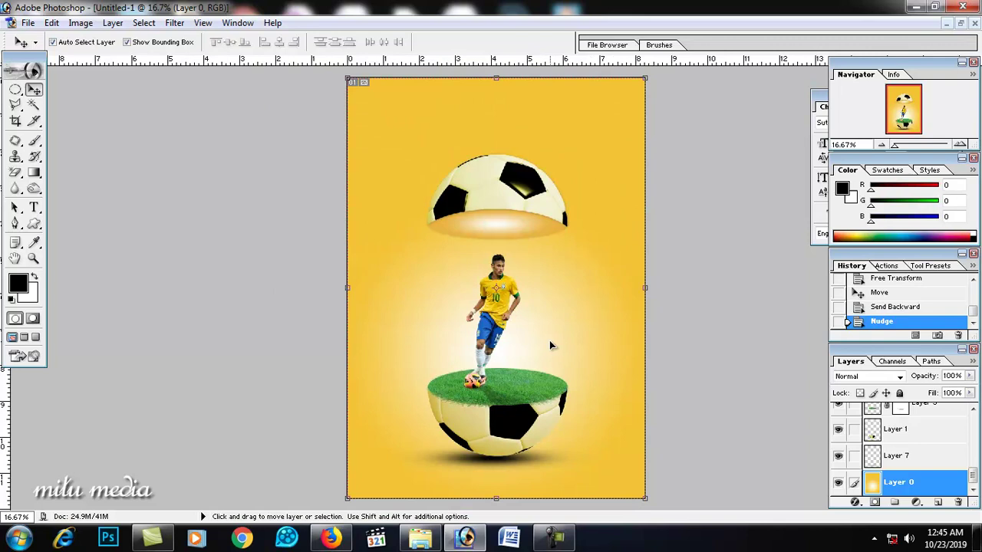
{"action": "scroll", "coordinate": [550, 341], "scroll_direction": "up", "scroll_amount": 1}
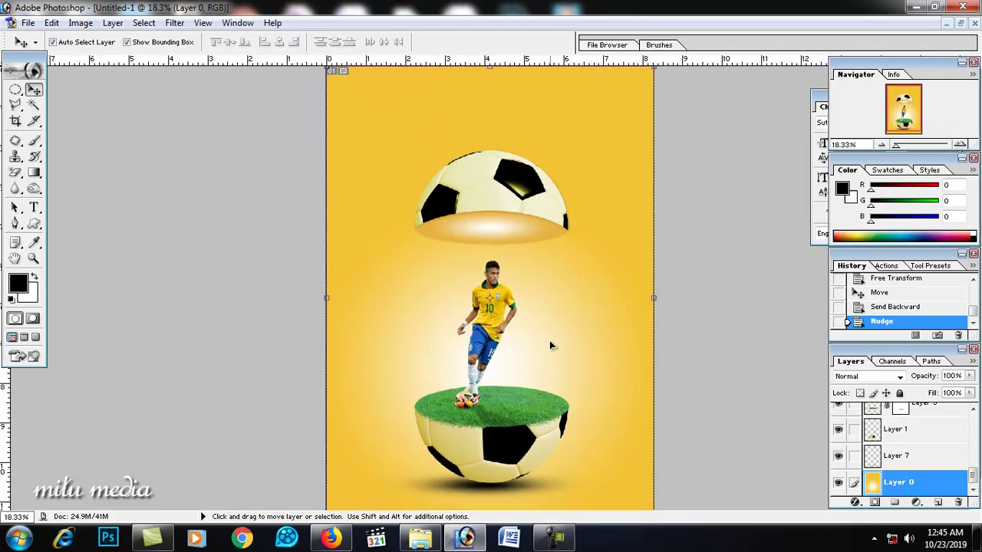
{"action": "scroll", "coordinate": [549, 341], "scroll_direction": "down", "scroll_amount": 1}
{"action": "scroll", "coordinate": [423, 301], "scroll_direction": "down", "scroll_amount": 1}
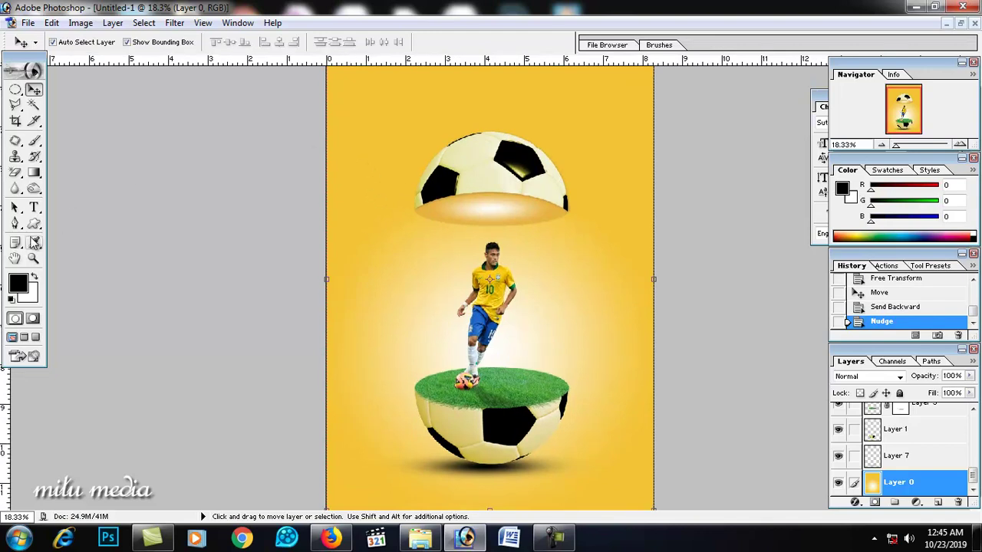
- Add '2022' text near the top of the poster at 48 pt
{"action": "left_click", "coordinate": [34, 208]}
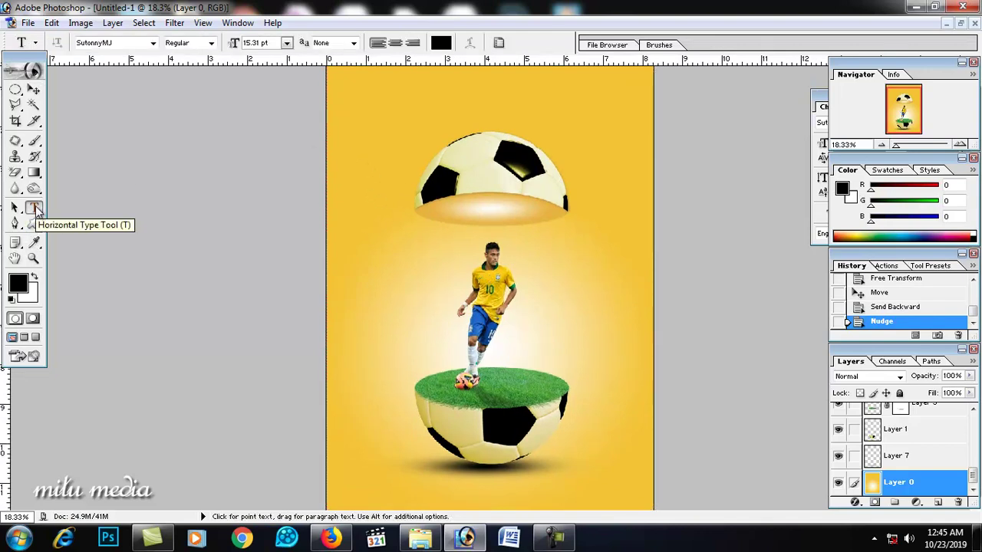
{"action": "left_click", "coordinate": [391, 139]}
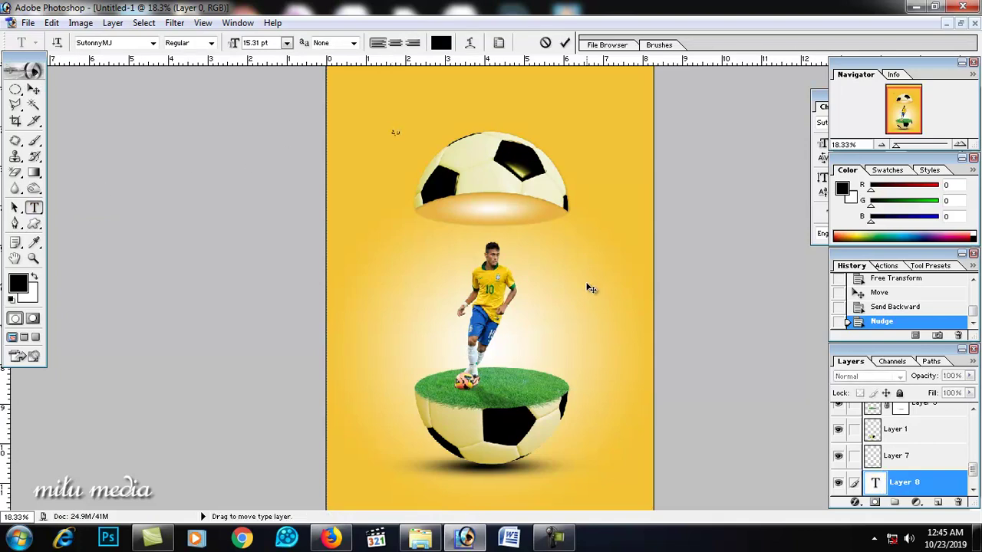
{"action": "type", "text": "i"}
{"action": "left_click_drag", "start_coordinate": [418, 138], "coordinate": [357, 141]}
{"action": "left_click", "coordinate": [286, 43]}
{"action": "left_click", "coordinate": [294, 255]}
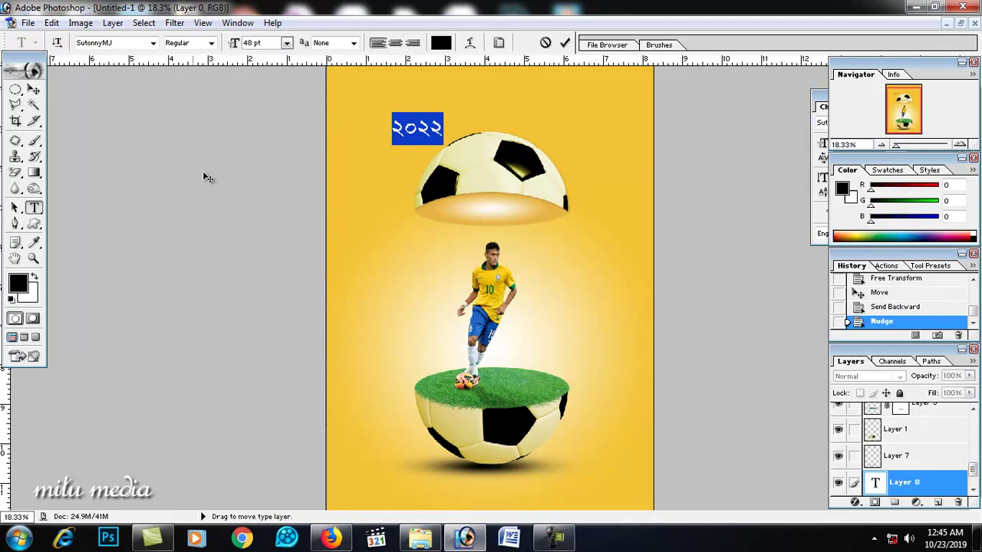
- Change the 2022 title's font to Snap ITC and commit the text
{"action": "left_click", "coordinate": [154, 44]}
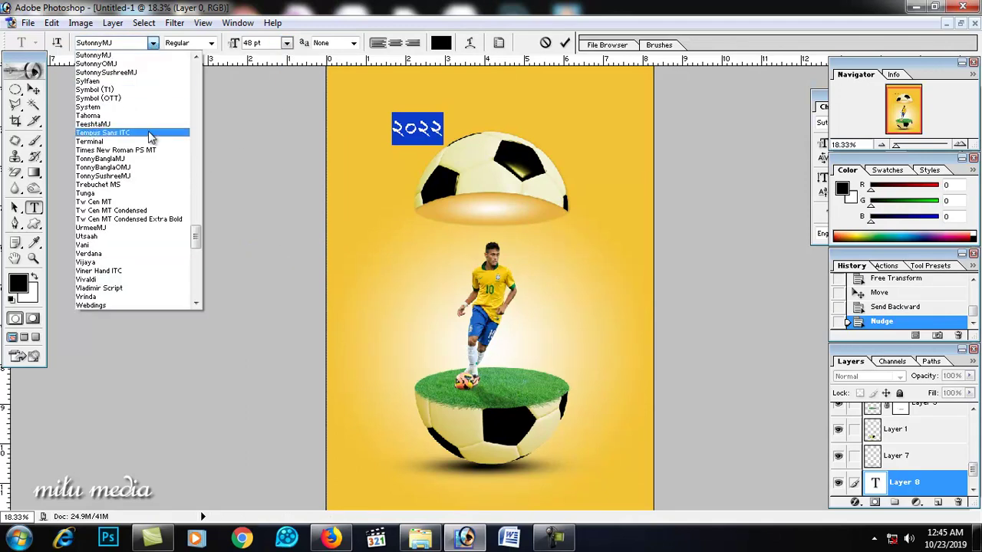
{"action": "left_click", "coordinate": [146, 150]}
{"action": "left_click", "coordinate": [139, 44]}
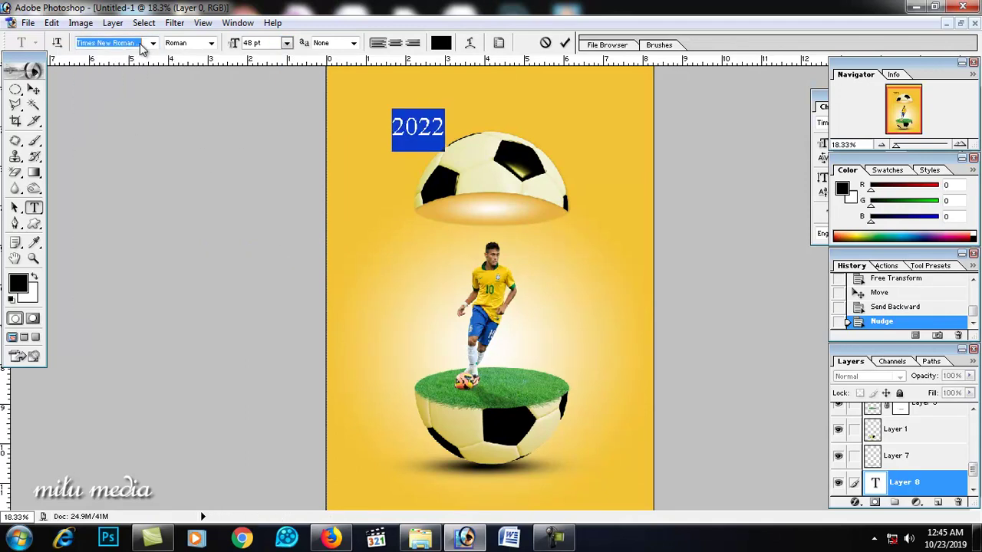
{"action": "key", "text": "Up"}
{"action": "key", "text": "Up"}
{"action": "key", "text": "Up"}
{"action": "key", "text": "Up"}
{"action": "key", "text": "Down"}
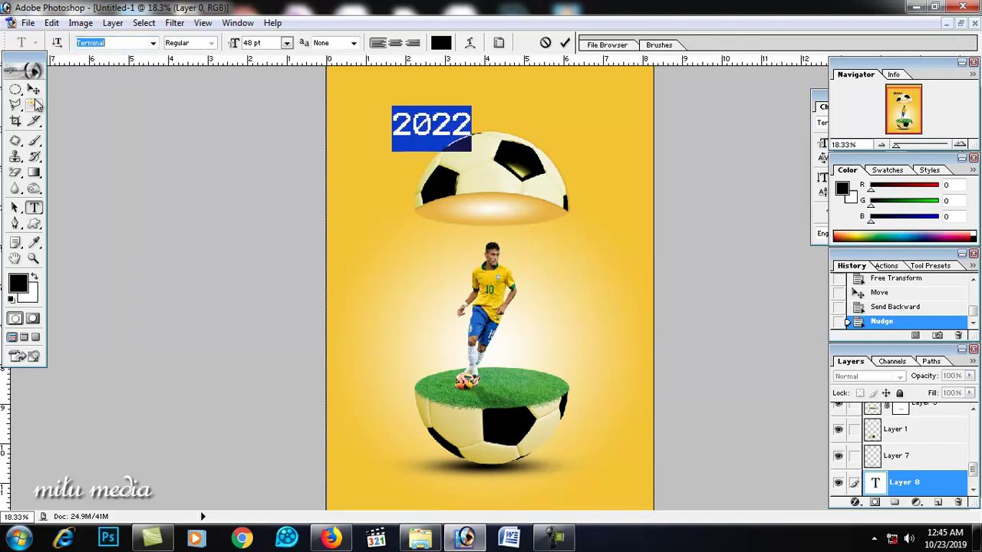
{"action": "key", "text": "Up"}
{"action": "key", "text": "Up"}
{"action": "key", "text": "Up"}
{"action": "key", "text": "Up"}
{"action": "key", "text": "Up"}
{"action": "key", "text": "Up"}
{"action": "key", "text": "Up"}
{"action": "key", "text": "Up"}
{"action": "key", "text": "Up"}
{"action": "key", "text": "Up"}
{"action": "key", "text": "Up"}
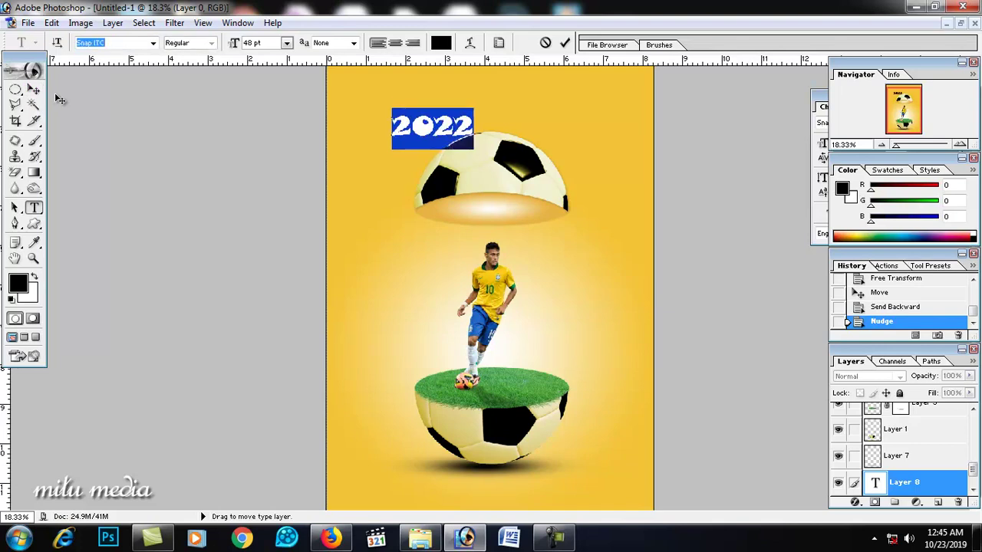
{"action": "left_click", "coordinate": [33, 90]}
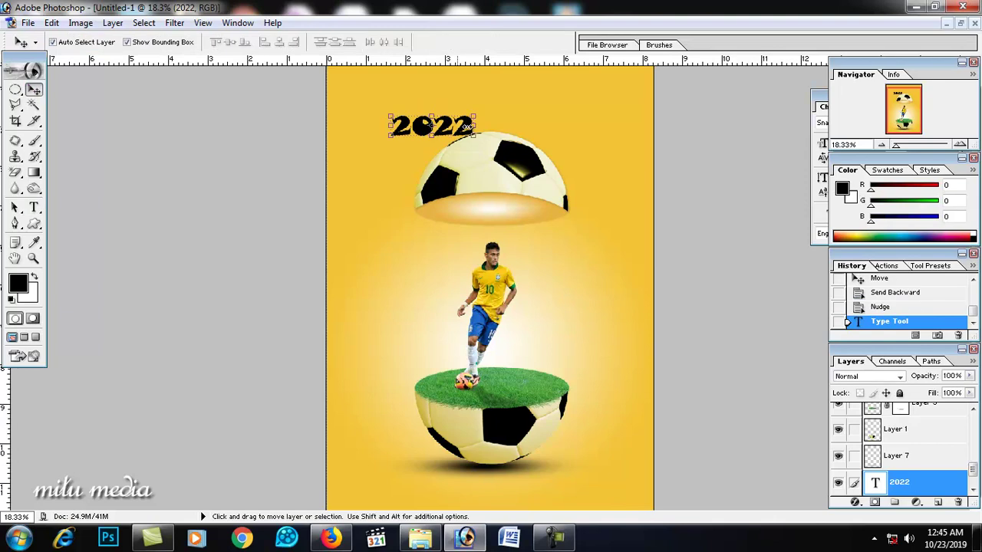
- Enlarge the 2022 title to about 281% and raise its layer to the top
{"action": "mouse_move", "coordinate": [473, 135]}
{"action": "left_mouse_down"}
{"action": "mouse_move", "coordinate": [622, 169]}
{"action": "mouse_move", "coordinate": [563, 120]}
{"action": "mouse_move", "coordinate": [560, 129]}
{"action": "left_mouse_up"}
{"action": "key", "text": "Return"}
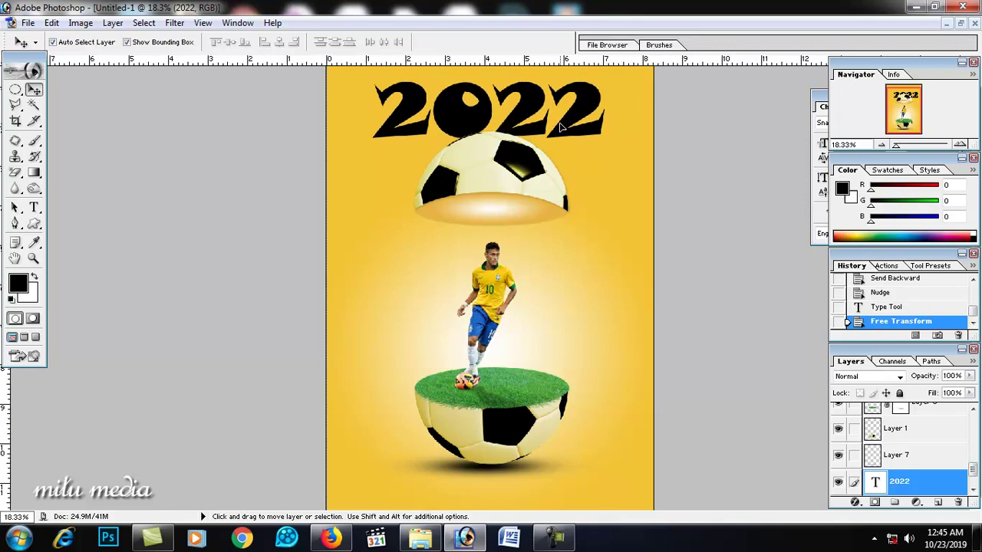
{"action": "key", "text": "ctrl+bracketright"}
{"action": "key", "text": "ctrl+bracketright"}
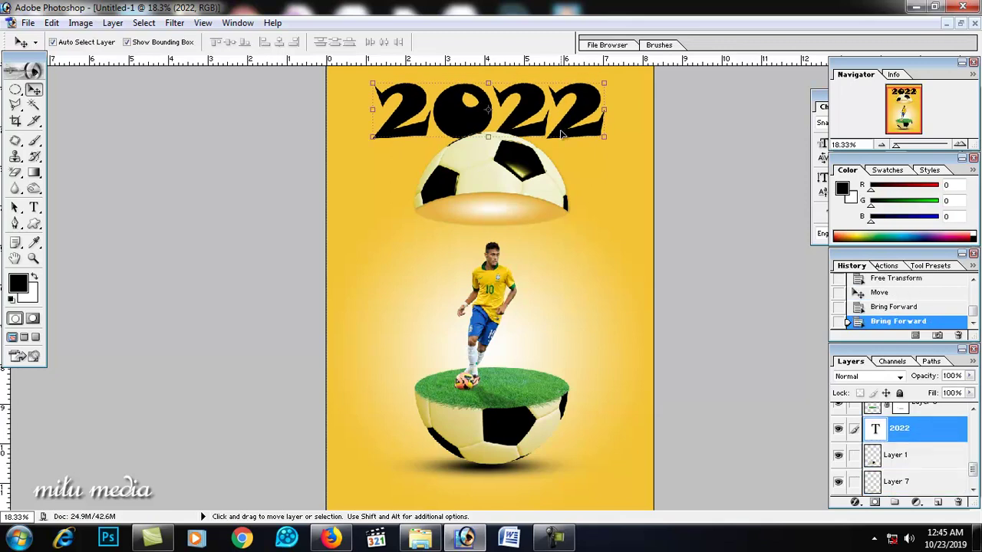
{"action": "key", "text": "ctrl+bracketright"}
{"action": "key", "text": "ctrl+bracketright"}
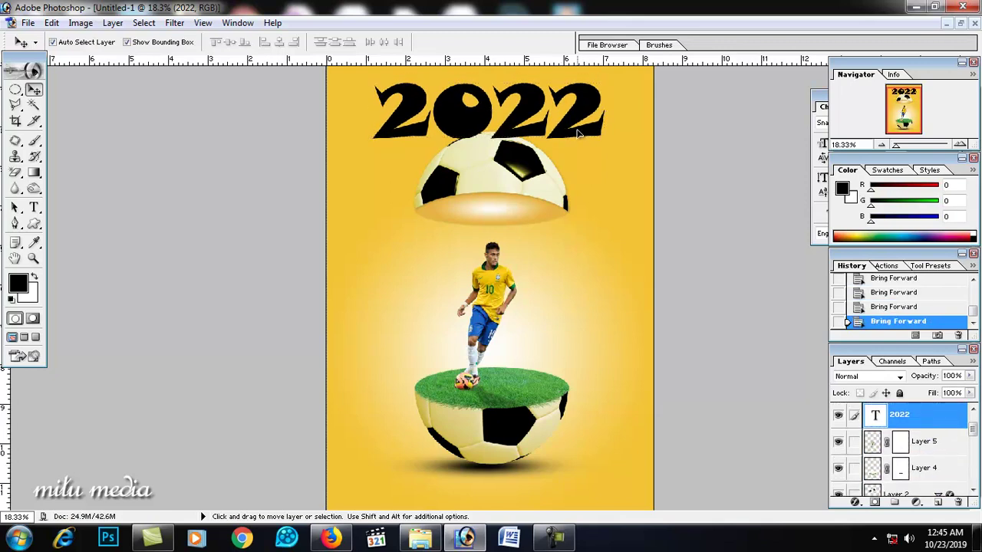
- Give the 2022 title a black drop shadow and a bevel and emboss
{"action": "left_click", "coordinate": [578, 135]}
{"action": "double_click", "coordinate": [930, 423]}
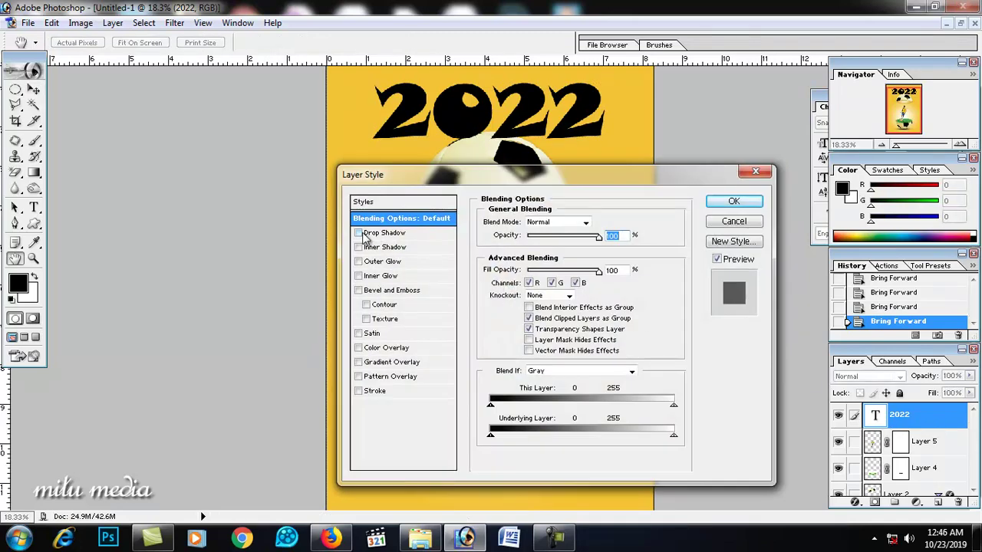
{"action": "left_click", "coordinate": [359, 234]}
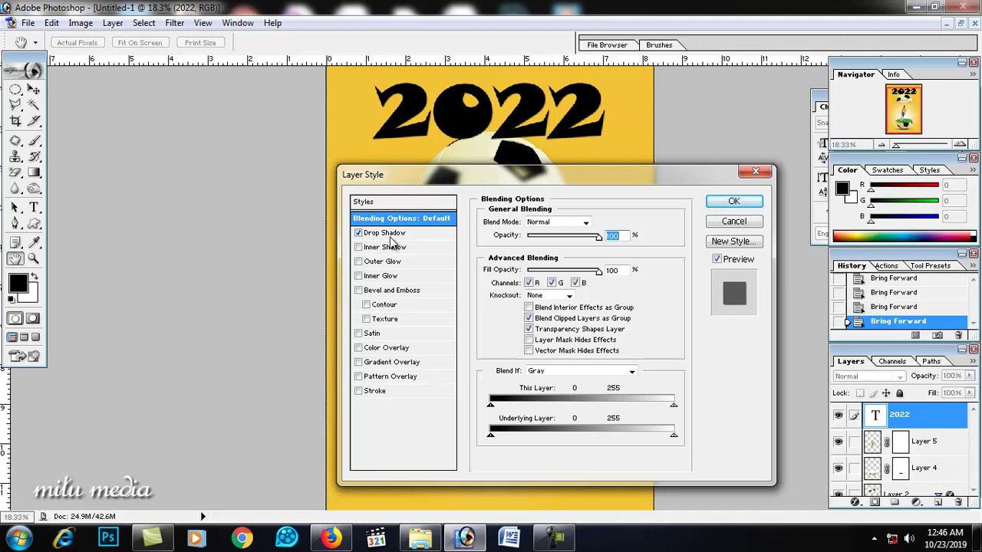
{"action": "left_click", "coordinate": [387, 234]}
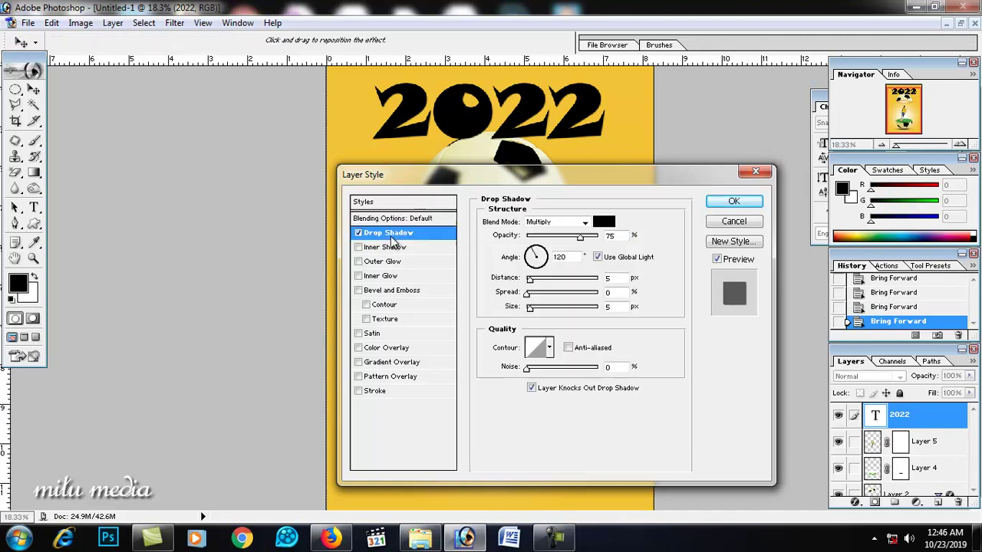
{"action": "left_click", "coordinate": [603, 222]}
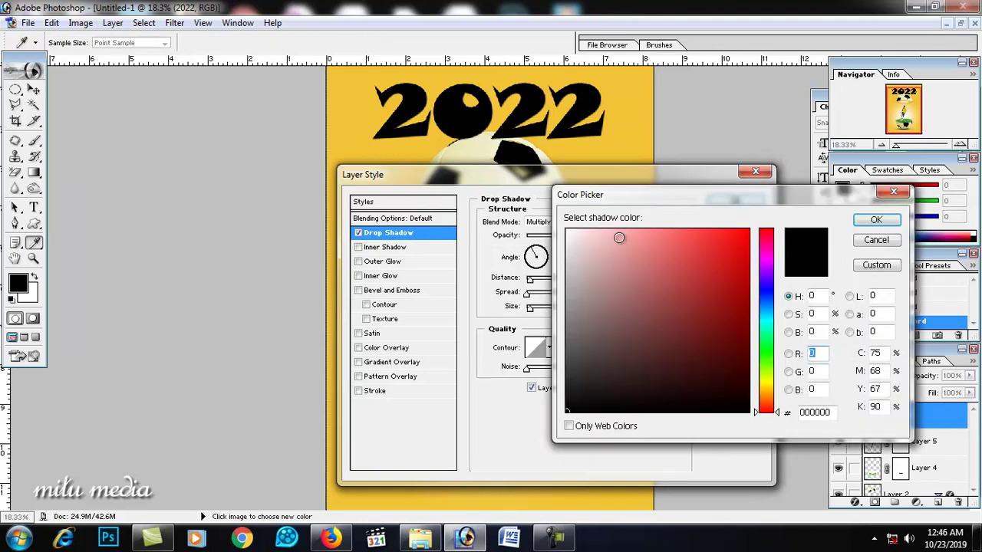
{"action": "left_click", "coordinate": [879, 222]}
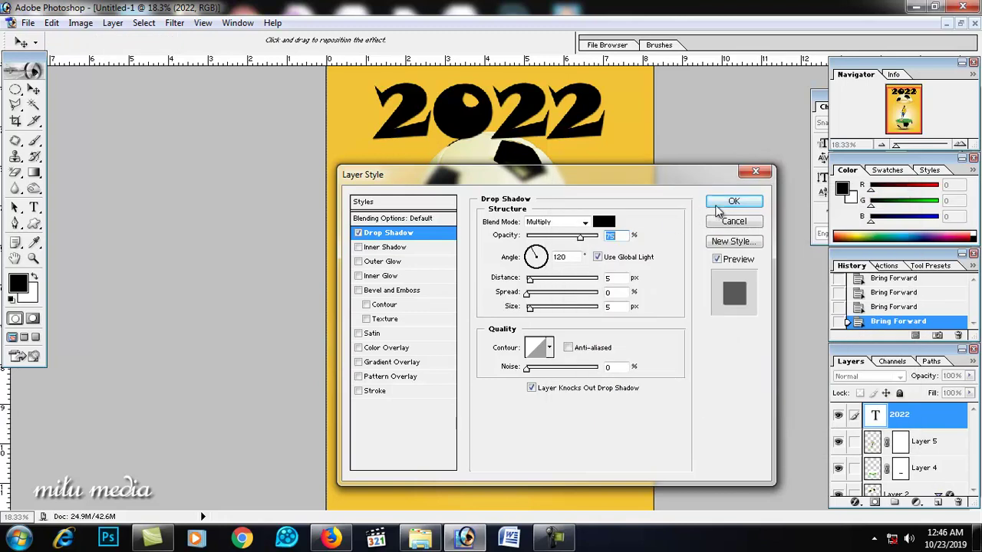
{"action": "left_click", "coordinate": [359, 291]}
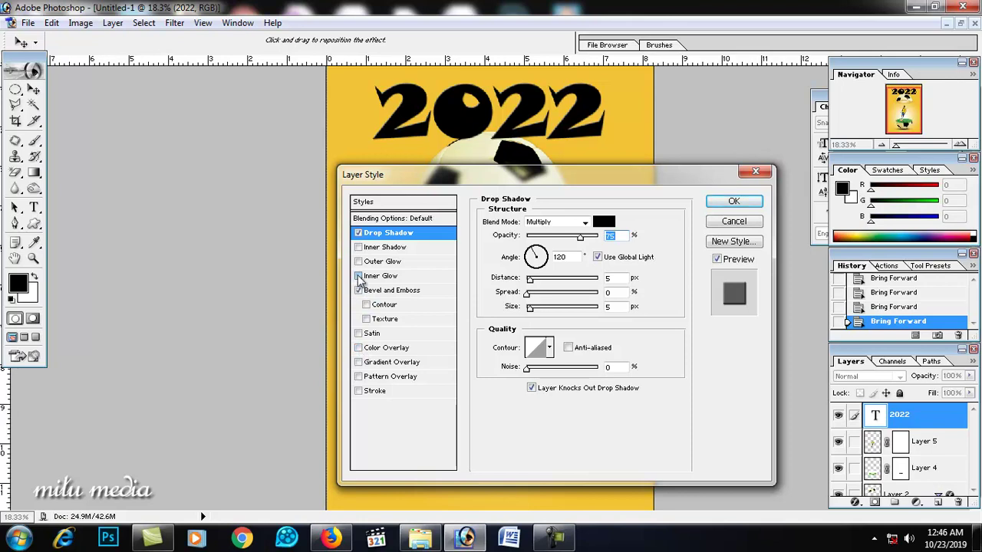
- Add a colour overlay to 2022 using the poster's yellow, F3C436
{"action": "left_click", "coordinate": [359, 377]}
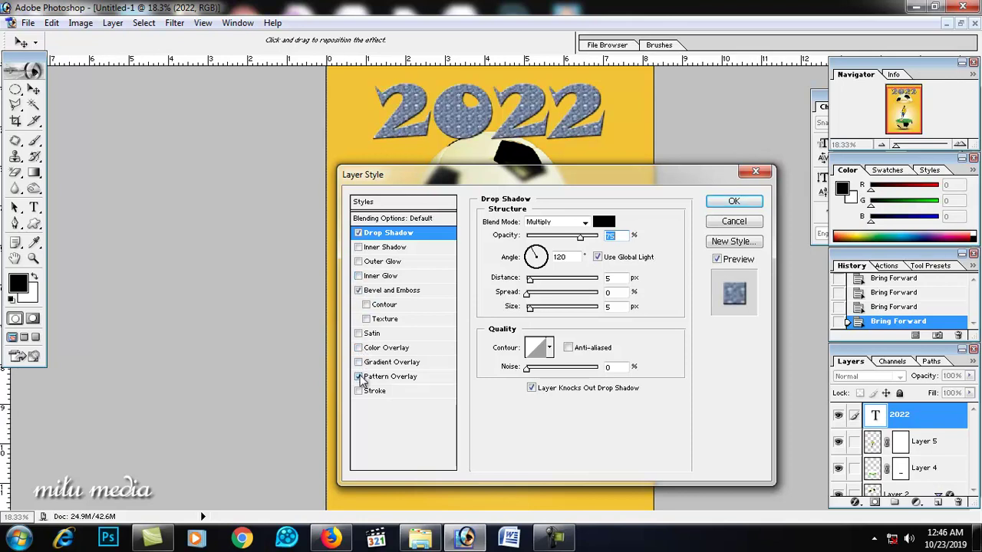
{"action": "left_click", "coordinate": [358, 362]}
{"action": "left_click", "coordinate": [359, 362]}
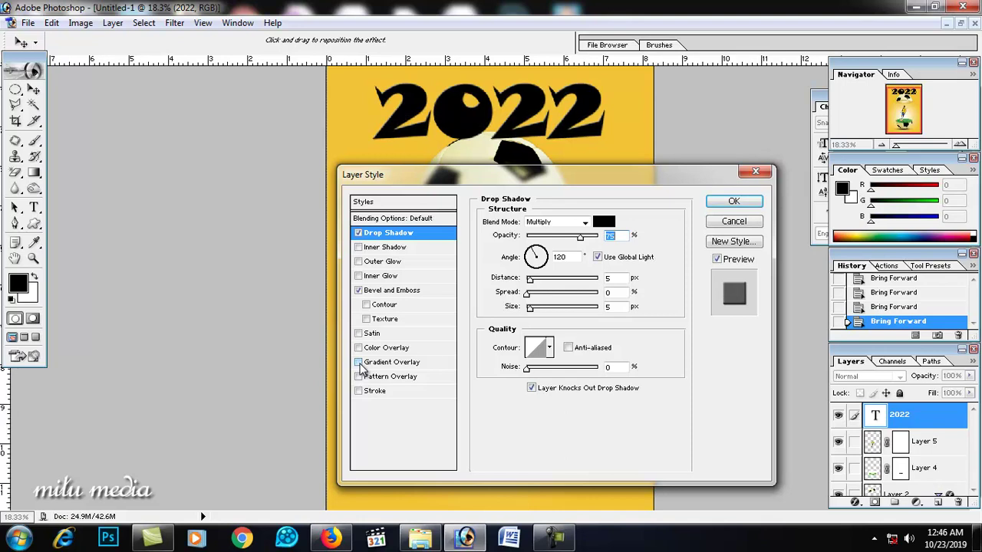
{"action": "left_click", "coordinate": [358, 362]}
{"action": "left_click", "coordinate": [388, 350]}
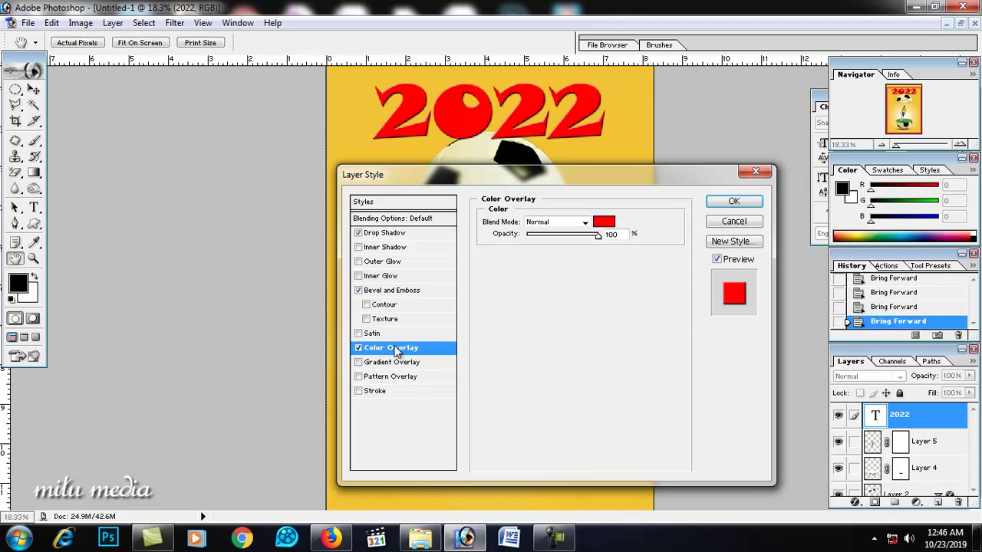
{"action": "left_click", "coordinate": [603, 222]}
{"action": "left_click", "coordinate": [625, 151]}
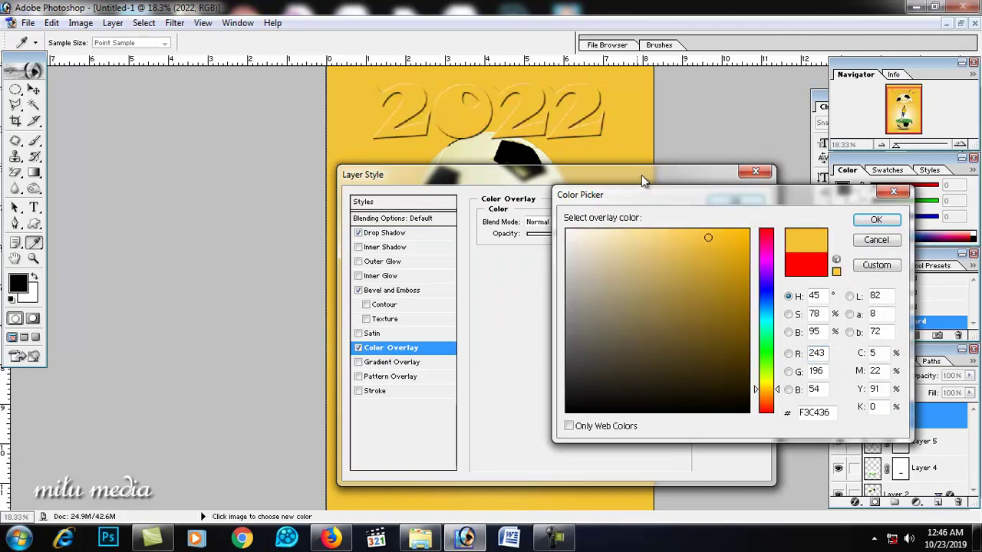
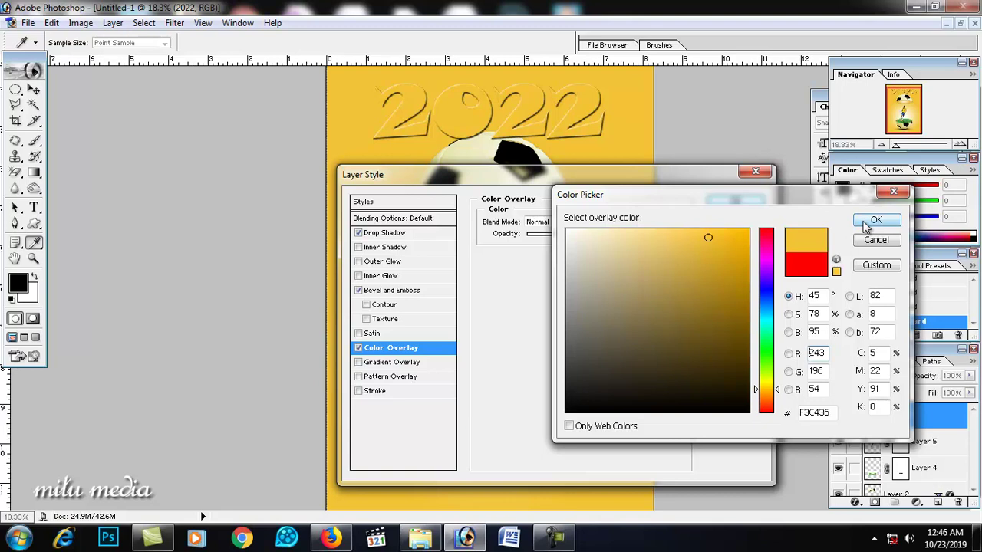
- Set the 2022 text's Color Overlay to orange-yellow FFC000
{"action": "left_click", "coordinate": [876, 220]}
{"action": "left_click", "coordinate": [358, 391]}
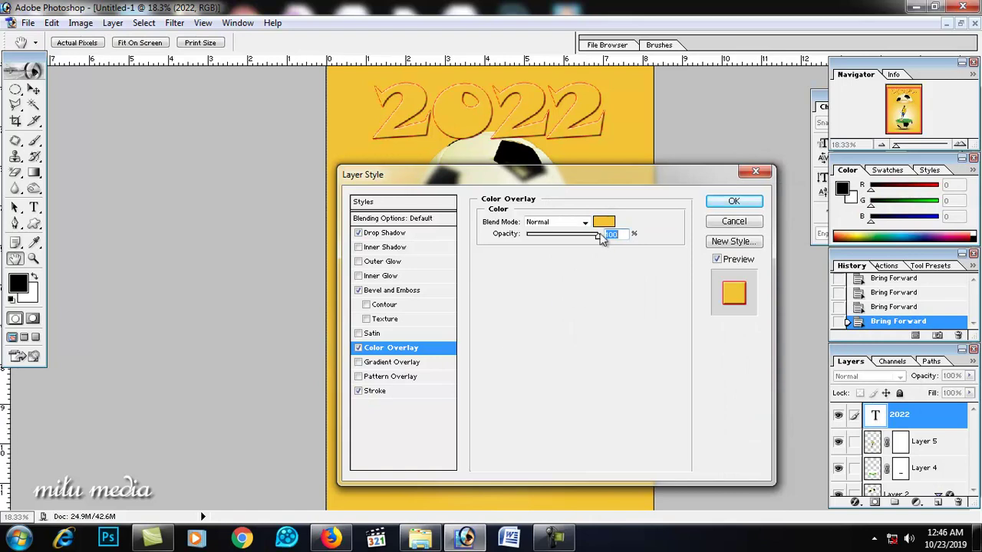
{"action": "left_click", "coordinate": [603, 221]}
{"action": "left_click", "coordinate": [619, 251]}
{"action": "left_click", "coordinate": [596, 414]}
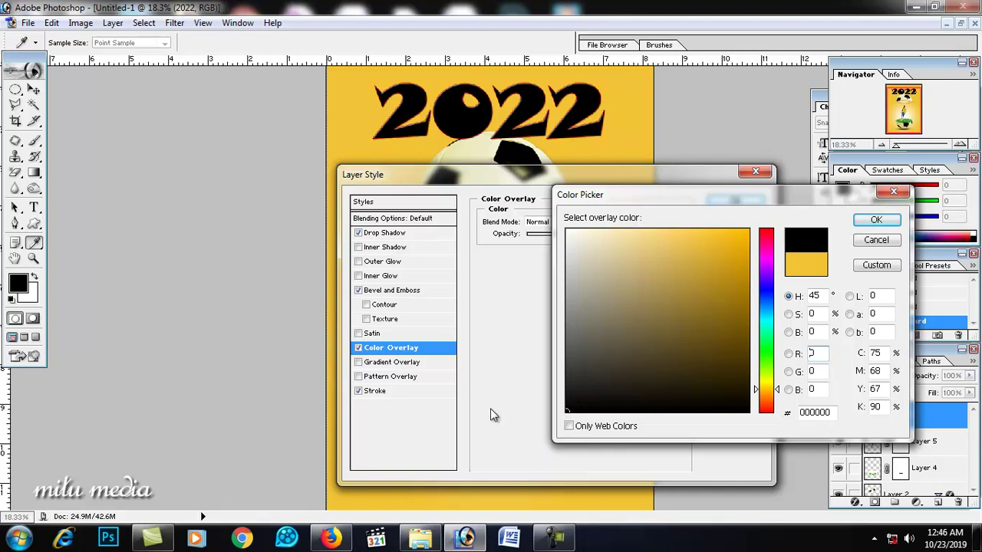
{"action": "left_click_drag", "start_coordinate": [726, 259], "coordinate": [819, 236]}
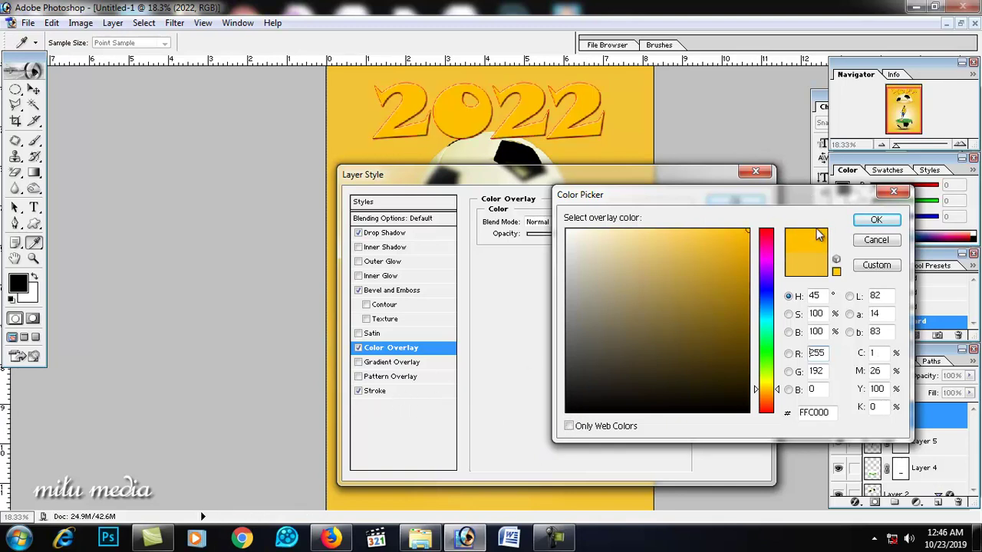
{"action": "left_click", "coordinate": [876, 219]}
- Add a thin black Stroke outline to the 2022 text
{"action": "left_click", "coordinate": [376, 391]}
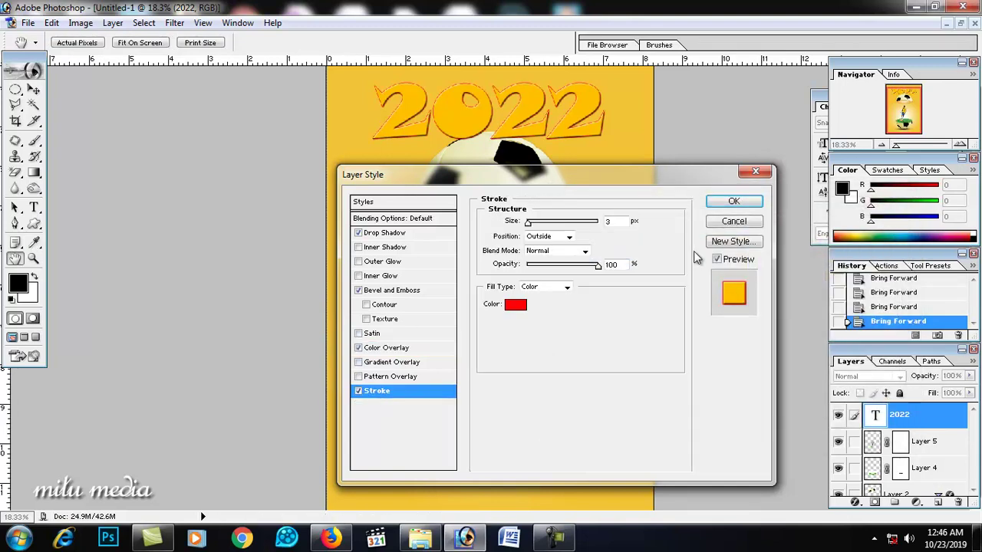
{"action": "left_click", "coordinate": [515, 305]}
{"action": "left_click", "coordinate": [618, 263]}
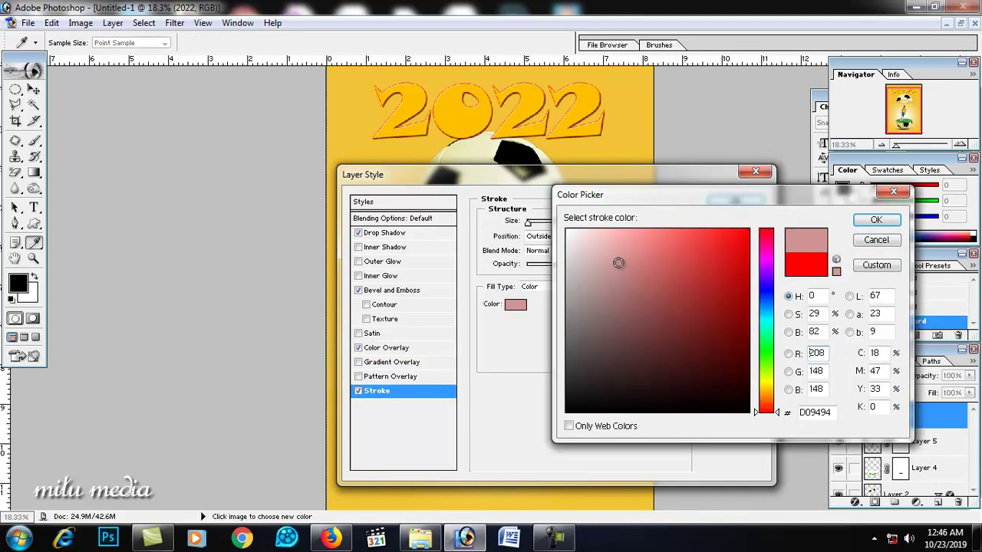
{"action": "left_click_drag", "start_coordinate": [618, 263], "coordinate": [557, 437]}
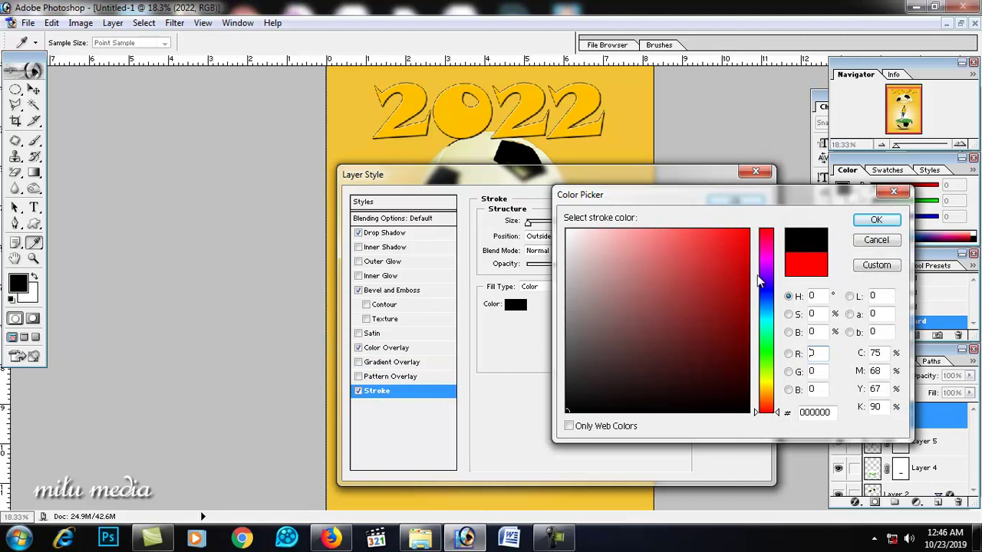
{"action": "left_click", "coordinate": [875, 221]}
- Apply the layer effects and shrink the 2022 title slightly with Free Transform
{"action": "left_click", "coordinate": [745, 201]}
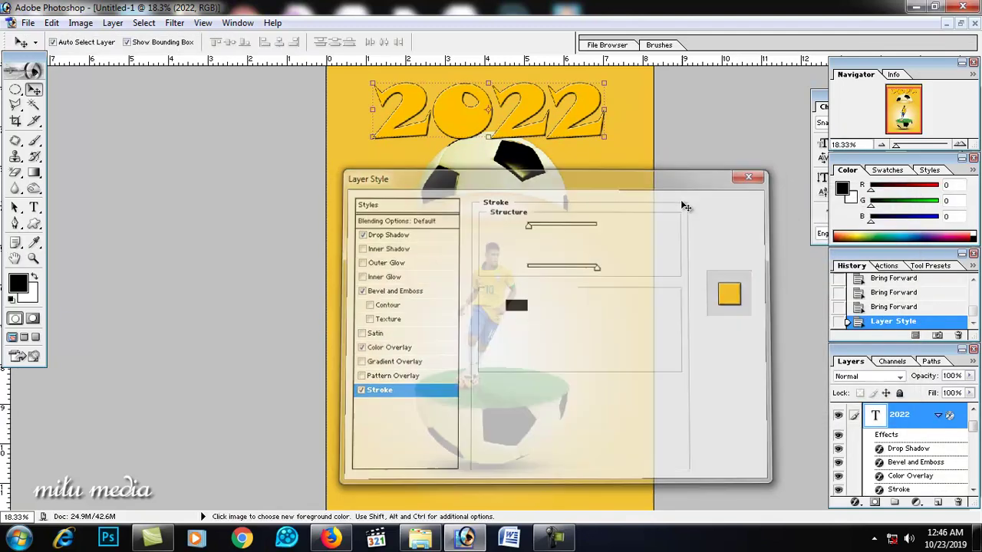
{"action": "left_click_drag", "start_coordinate": [602, 138], "coordinate": [558, 124]}
{"action": "key", "text": "Return"}
{"action": "key", "text": "ctrl+plus"}
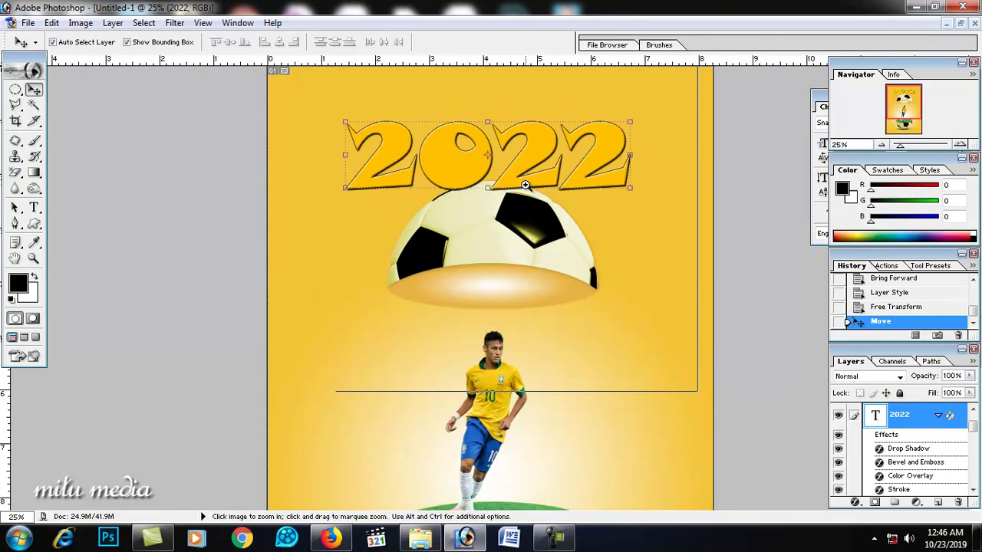
{"action": "key", "text": "ctrl+plus"}
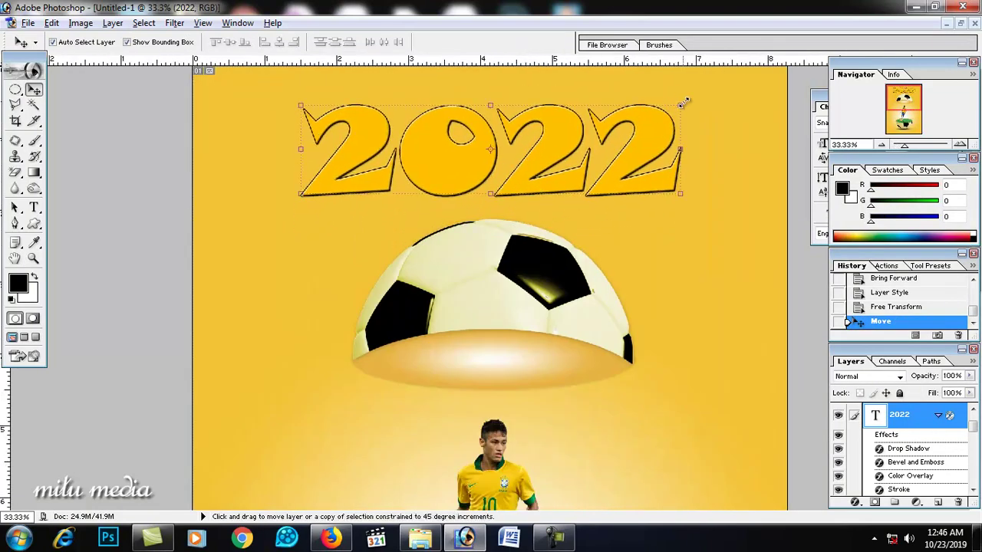
{"action": "key", "text": "ctrl+t"}
{"action": "key", "text": "Return"}
{"action": "key", "text": "Return"}
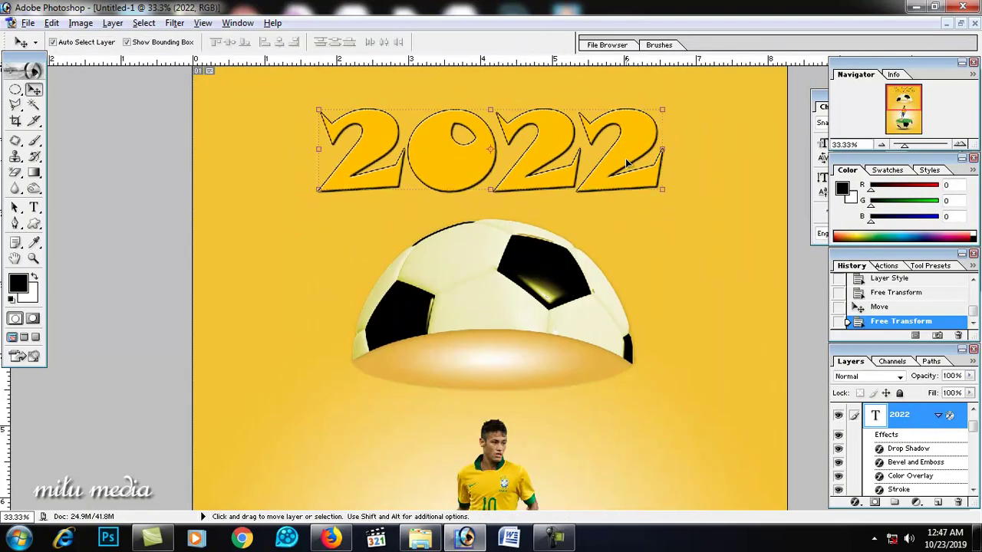
- Thicken the 2022 title's black stroke to 13 px
{"action": "double_click", "coordinate": [960, 416]}
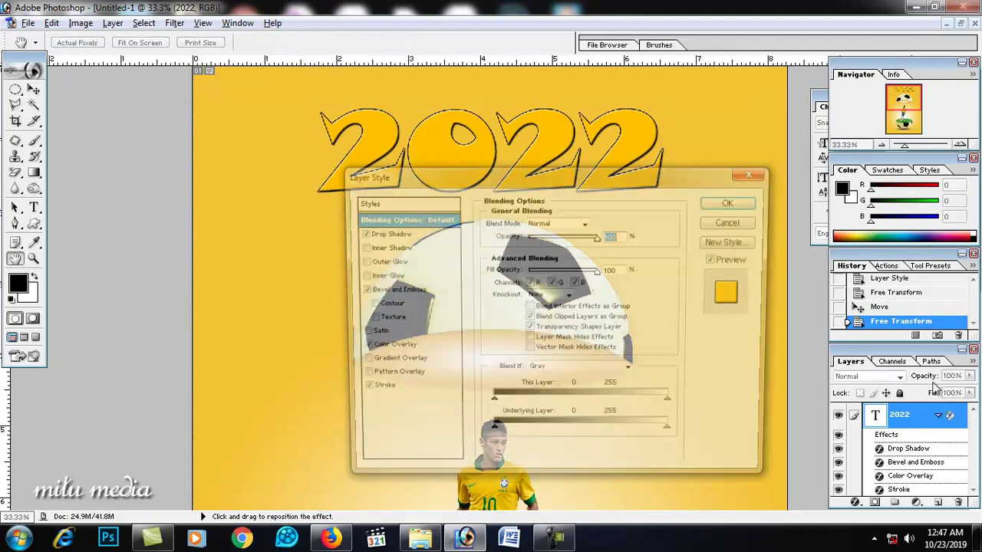
{"action": "left_click_drag", "start_coordinate": [453, 161], "coordinate": [688, 160]}
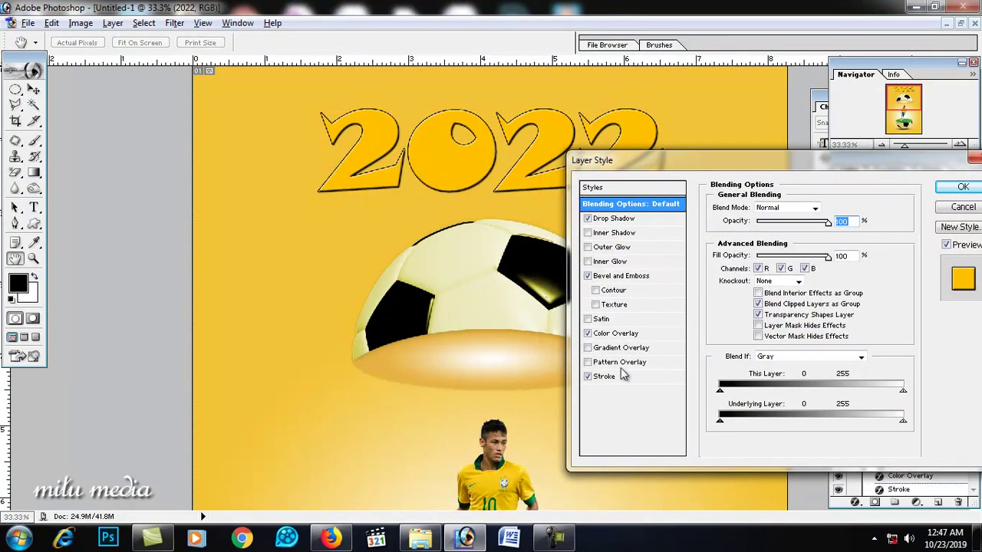
{"action": "left_click", "coordinate": [606, 377]}
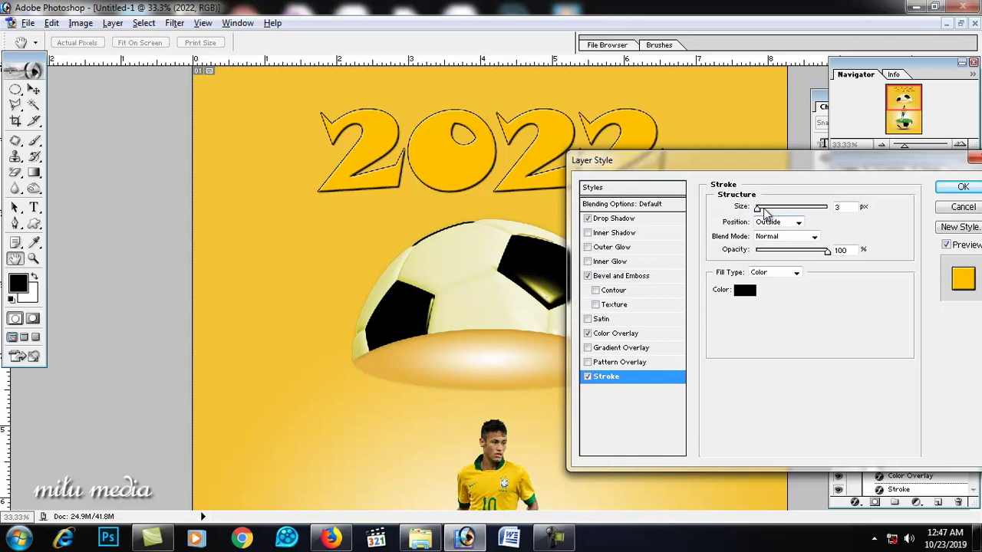
{"action": "left_click_drag", "start_coordinate": [758, 208], "coordinate": [764, 209]}
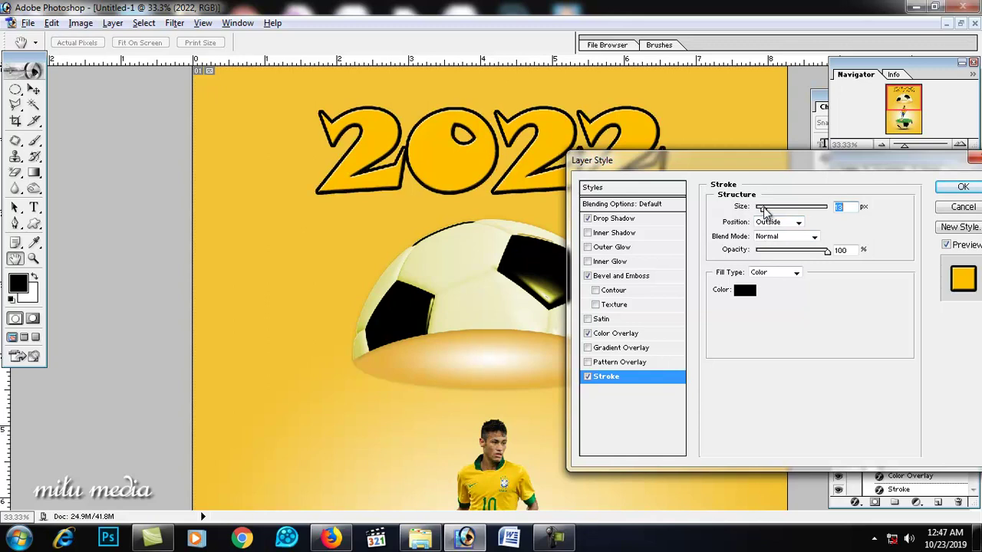
- Set the drop shadow to 100% opacity, 40 px distance and 18 px size
{"action": "left_click", "coordinate": [613, 219]}
{"action": "left_click", "coordinate": [820, 222]}
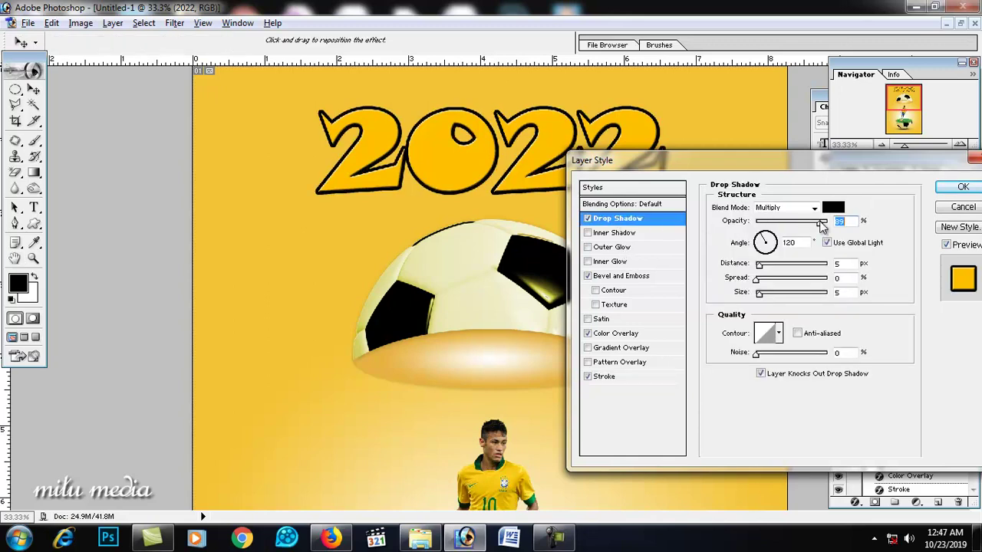
{"action": "left_click_drag", "start_coordinate": [822, 222], "coordinate": [830, 222]}
{"action": "left_click", "coordinate": [776, 264]}
{"action": "left_click_drag", "start_coordinate": [776, 265], "coordinate": [786, 269]}
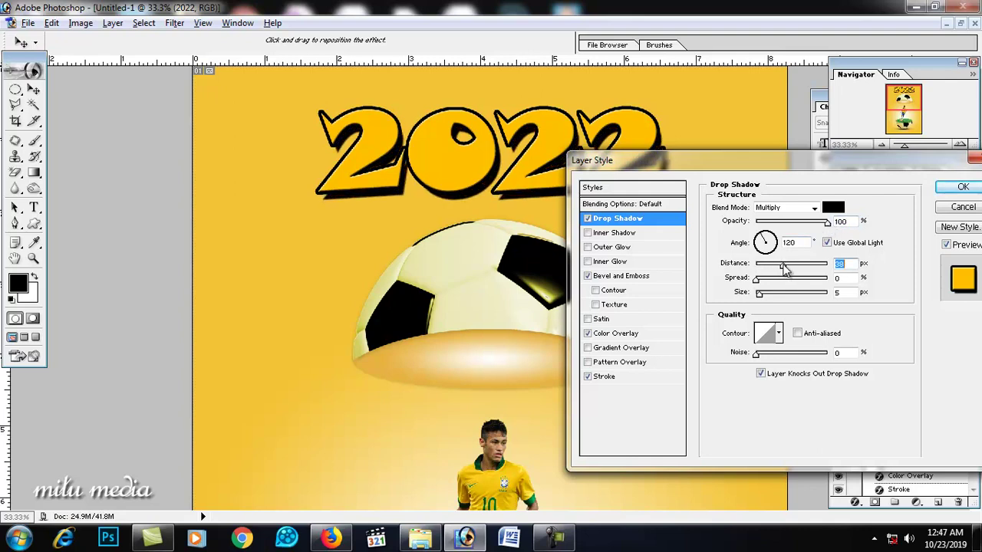
{"action": "left_click", "coordinate": [772, 280]}
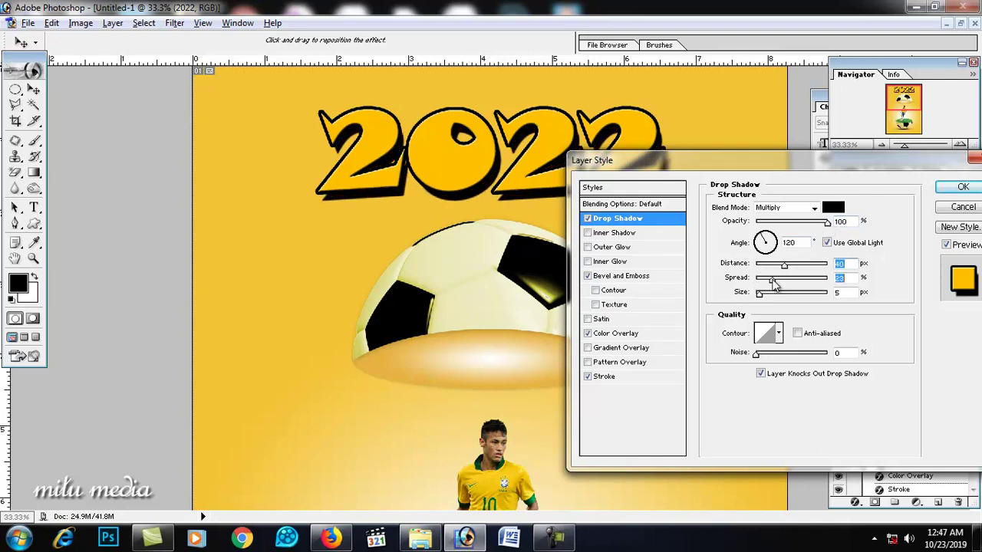
{"action": "mouse_move", "coordinate": [772, 280]}
{"action": "left_mouse_down"}
{"action": "mouse_move", "coordinate": [758, 281]}
{"action": "mouse_move", "coordinate": [764, 297]}
{"action": "left_mouse_up"}
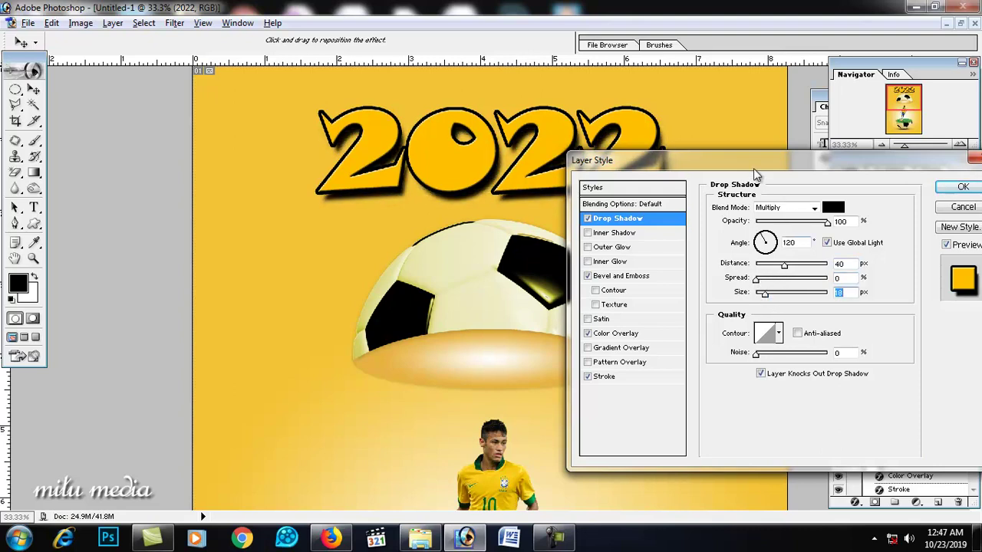
{"action": "left_click_drag", "start_coordinate": [753, 168], "coordinate": [675, 282]}
{"action": "left_click", "coordinate": [775, 292]}
{"action": "scroll", "coordinate": [756, 274], "scroll_direction": "down", "scroll_amount": 1}
{"action": "scroll", "coordinate": [669, 262], "scroll_direction": "down", "scroll_amount": 1}
{"action": "scroll", "coordinate": [457, 229], "scroll_direction": "up", "scroll_amount": 1}
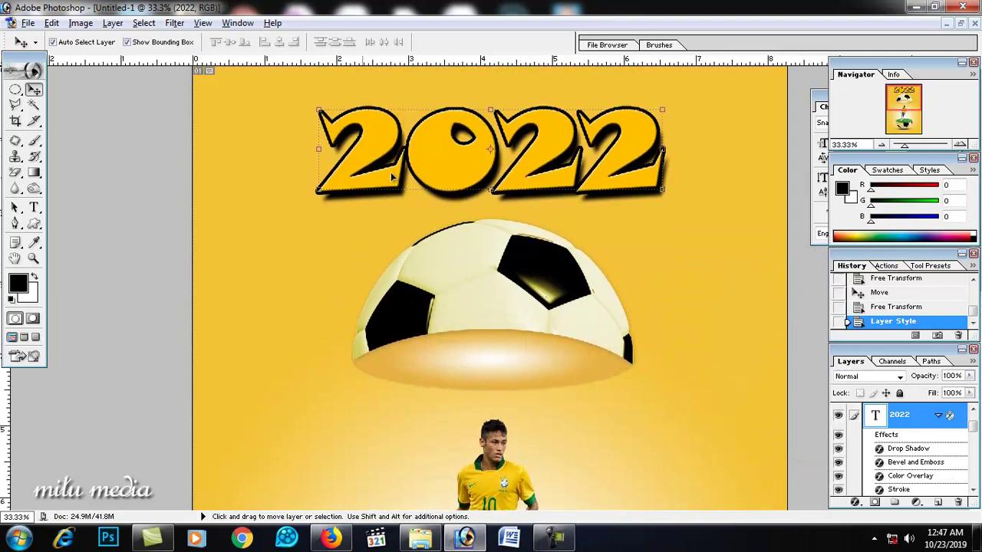
- Open football_PNG52792 in Photoshop by dragging it from Explorer onto the Photoshop taskbar button
{"action": "left_click", "coordinate": [33, 207]}
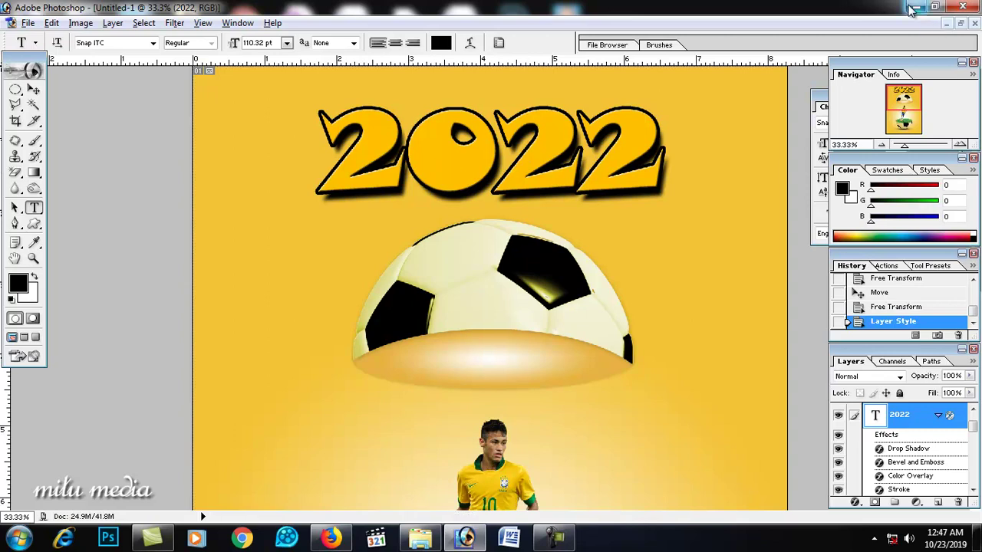
{"action": "left_click", "coordinate": [916, 6]}
{"action": "left_click", "coordinate": [694, 246]}
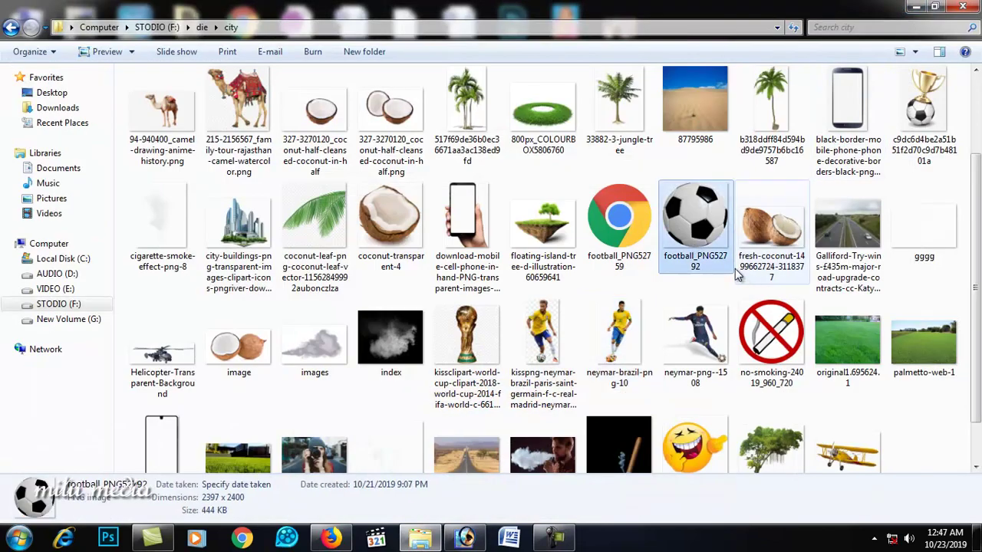
{"action": "mouse_move", "coordinate": [694, 230]}
{"action": "left_mouse_down"}
{"action": "mouse_move", "coordinate": [461, 537]}
{"action": "mouse_move", "coordinate": [476, 318]}
{"action": "left_mouse_up"}
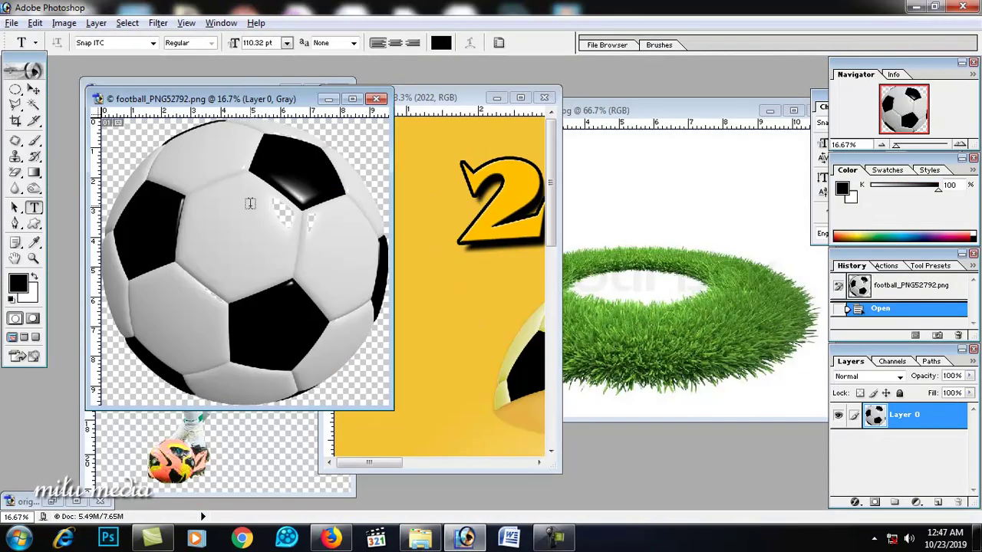
- Copy the football into the poster and shrink it onto the zero of 2022
{"action": "left_click", "coordinate": [34, 90]}
{"action": "left_click_drag", "start_coordinate": [228, 209], "coordinate": [489, 196]}
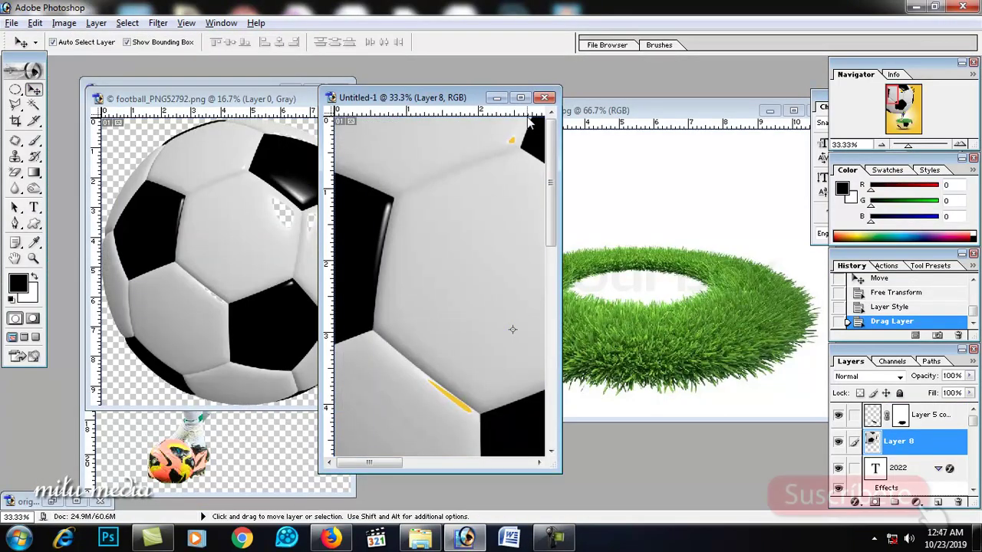
{"action": "left_click", "coordinate": [521, 97]}
{"action": "key", "text": "ctrl+minus"}
{"action": "key", "text": "ctrl+minus"}
{"action": "key", "text": "ctrl+minus"}
{"action": "key", "text": "ctrl+plus"}
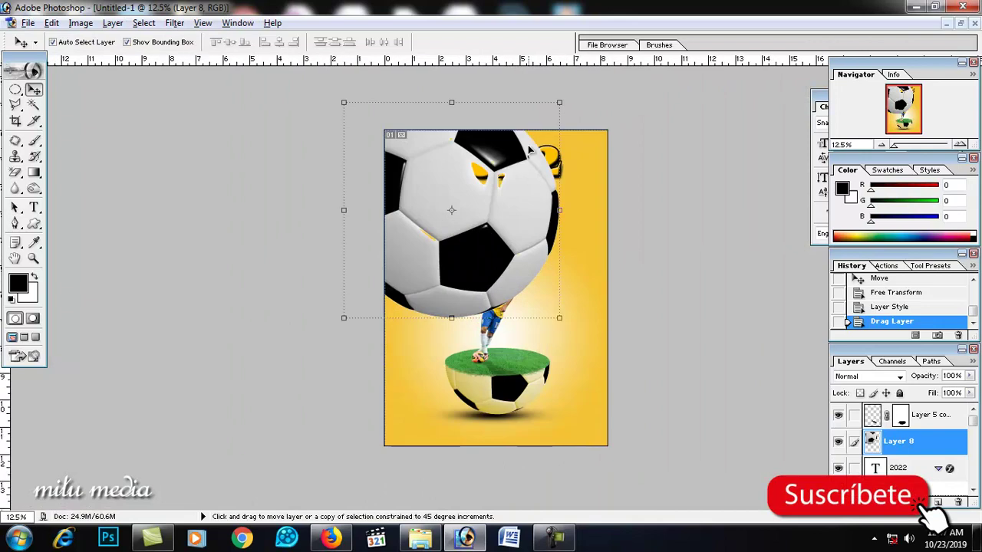
{"action": "mouse_move", "coordinate": [560, 104]}
{"action": "left_mouse_down"}
{"action": "mouse_move", "coordinate": [469, 193]}
{"action": "mouse_move", "coordinate": [487, 170]}
{"action": "left_mouse_up"}
{"action": "key", "text": "Return"}
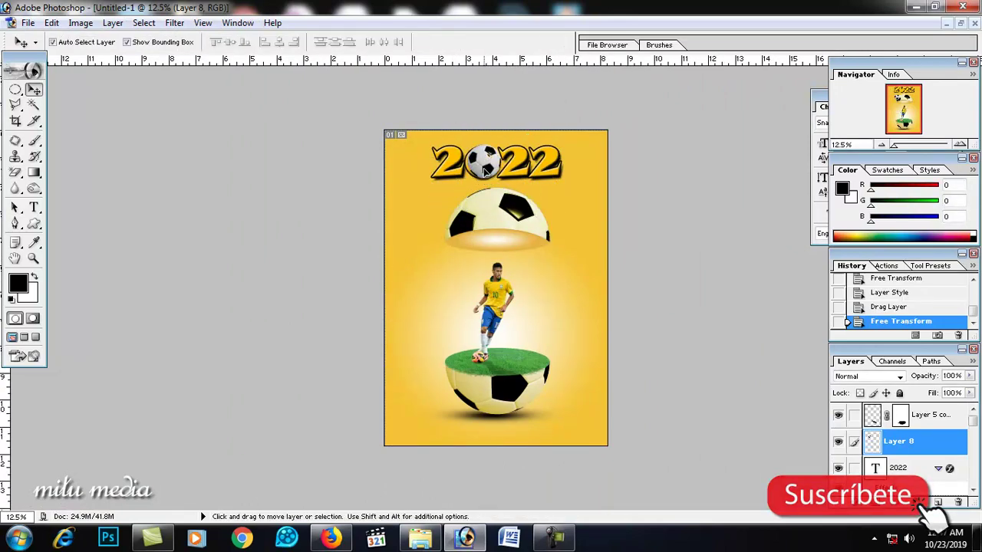
- Widen the football slightly and nudge it left to line up with the title
{"action": "left_click", "coordinate": [492, 188]}
{"action": "left_click", "coordinate": [487, 186]}
{"action": "left_click", "coordinate": [484, 184]}
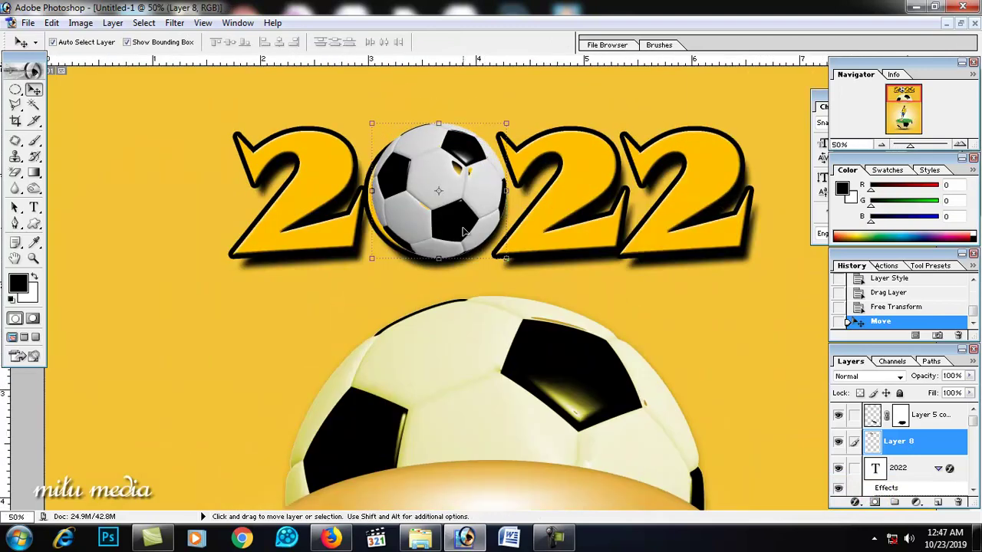
{"action": "left_click", "coordinate": [451, 227]}
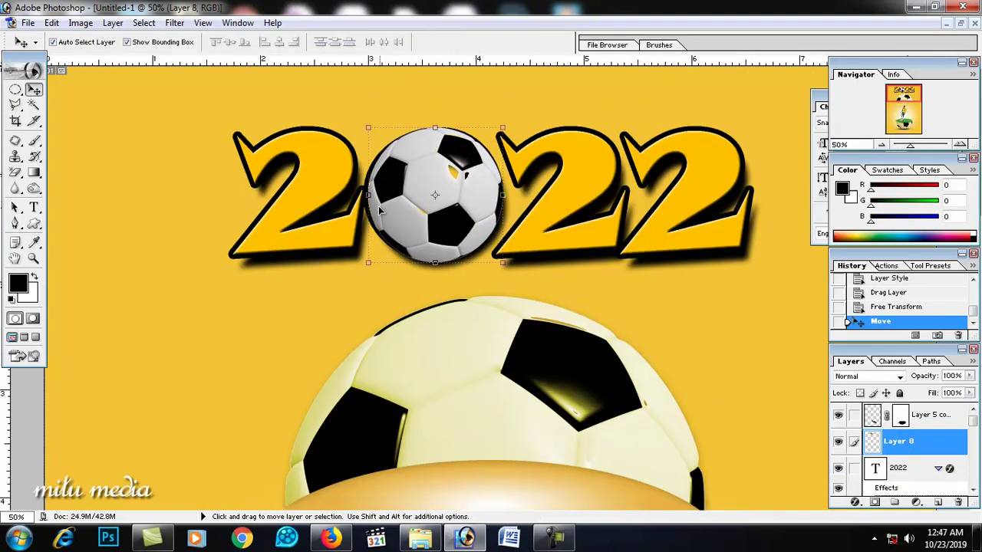
{"action": "left_click_drag", "start_coordinate": [367, 198], "coordinate": [364, 198]}
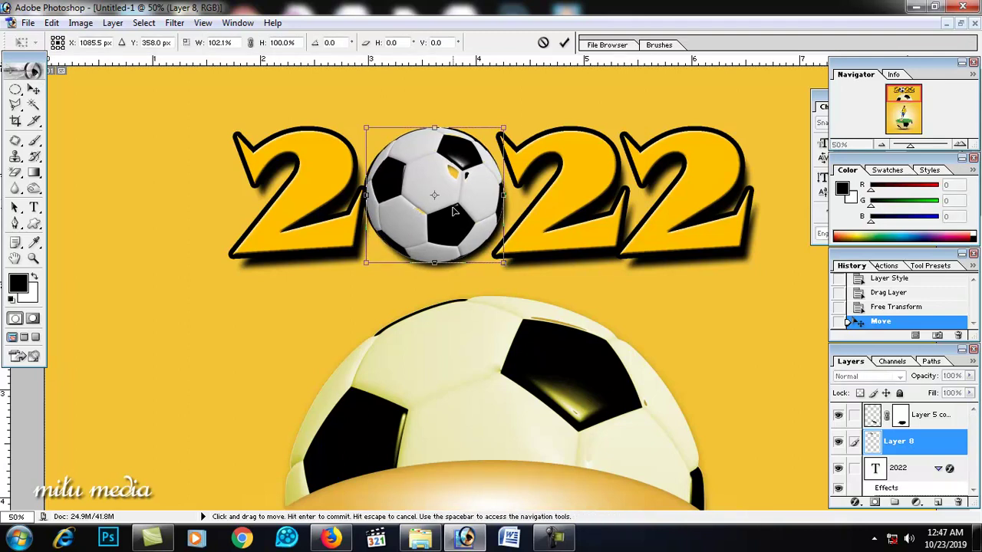
{"action": "key", "text": "Return"}
{"action": "key", "text": "Left"}
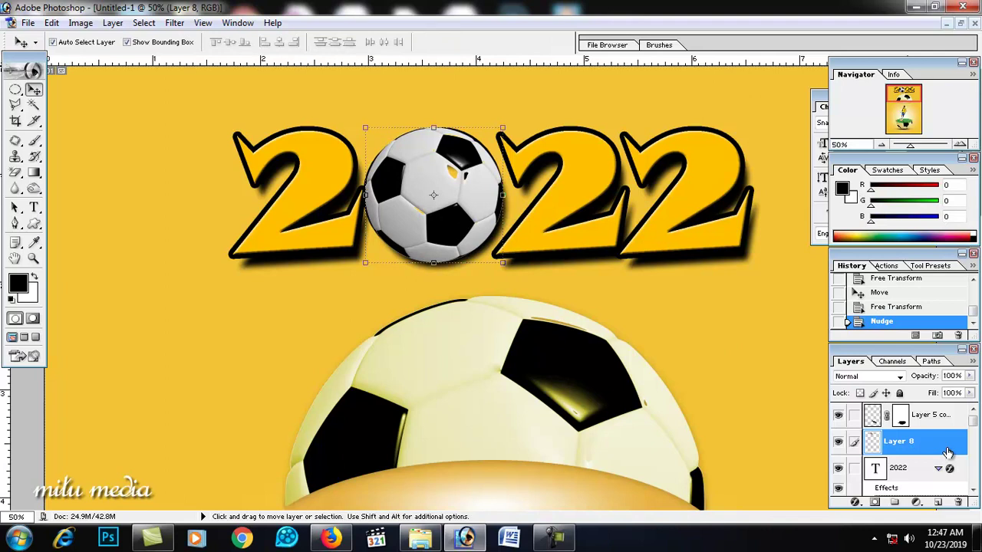
- Give the football layer a thin black Stroke outline
{"action": "double_click", "coordinate": [948, 453]}
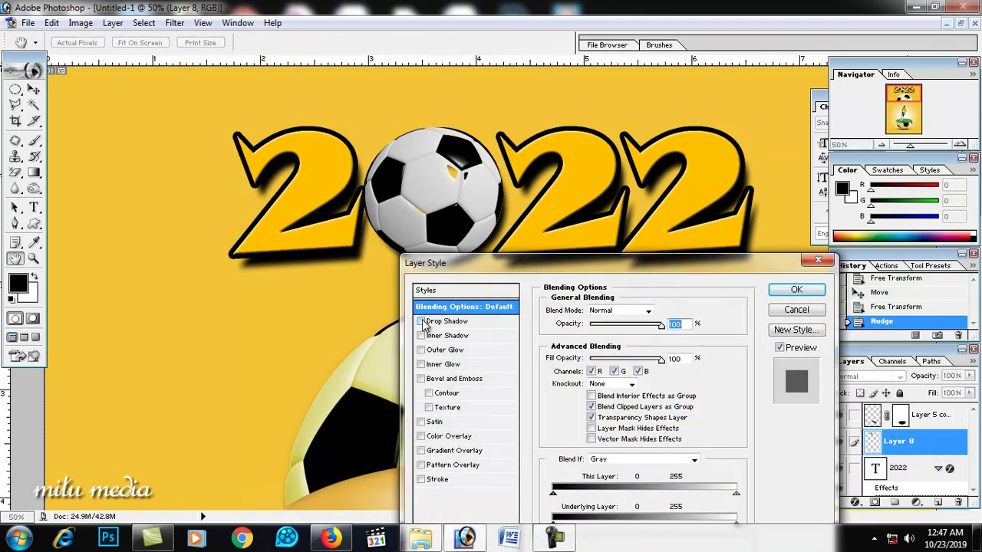
{"action": "left_click_drag", "start_coordinate": [483, 263], "coordinate": [694, 122]}
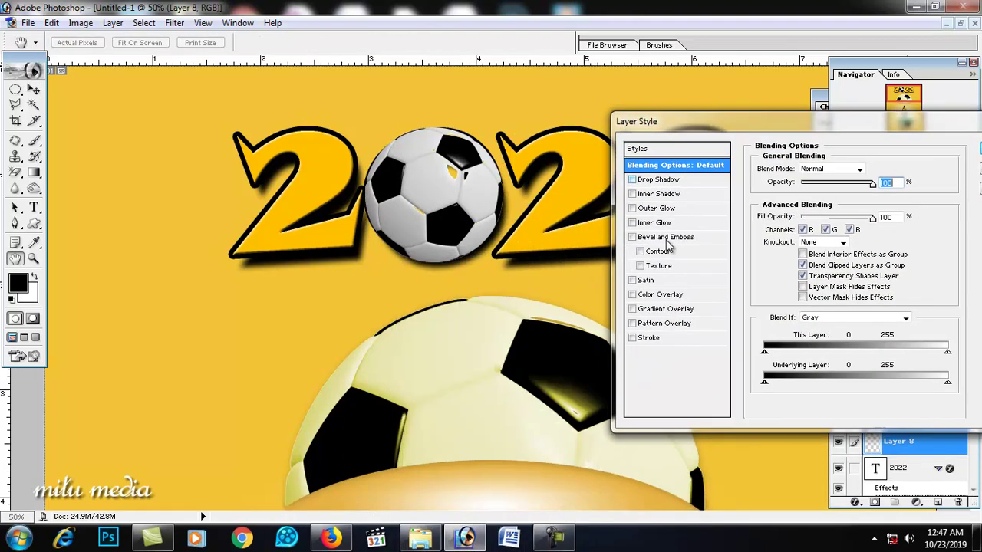
{"action": "left_click", "coordinate": [632, 337]}
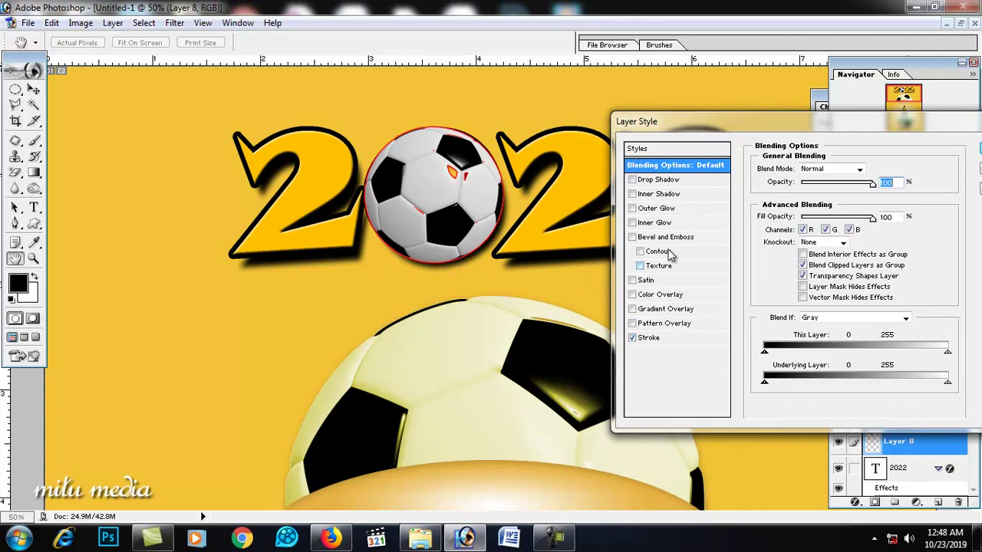
{"action": "left_click", "coordinate": [648, 339]}
{"action": "left_click", "coordinate": [781, 265]}
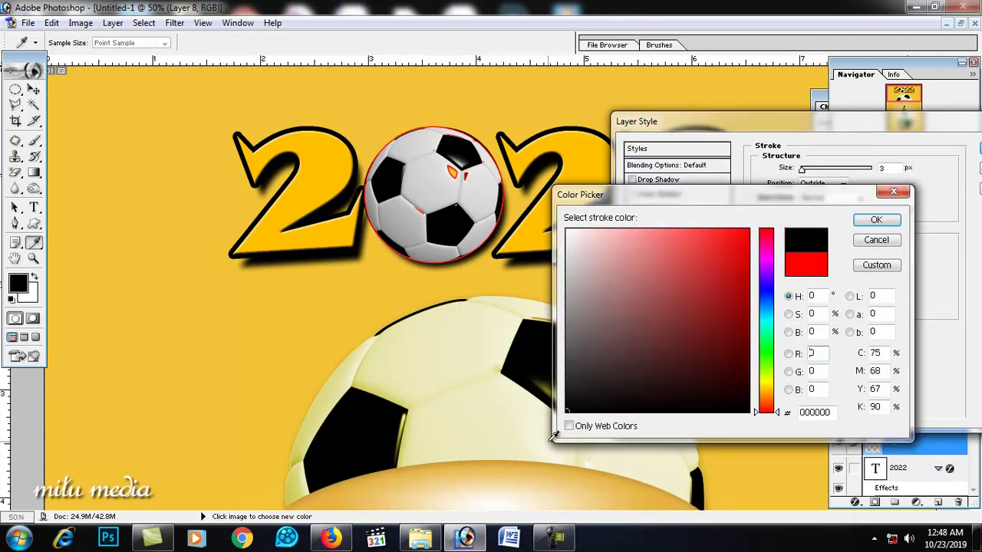
{"action": "left_click", "coordinate": [876, 221]}
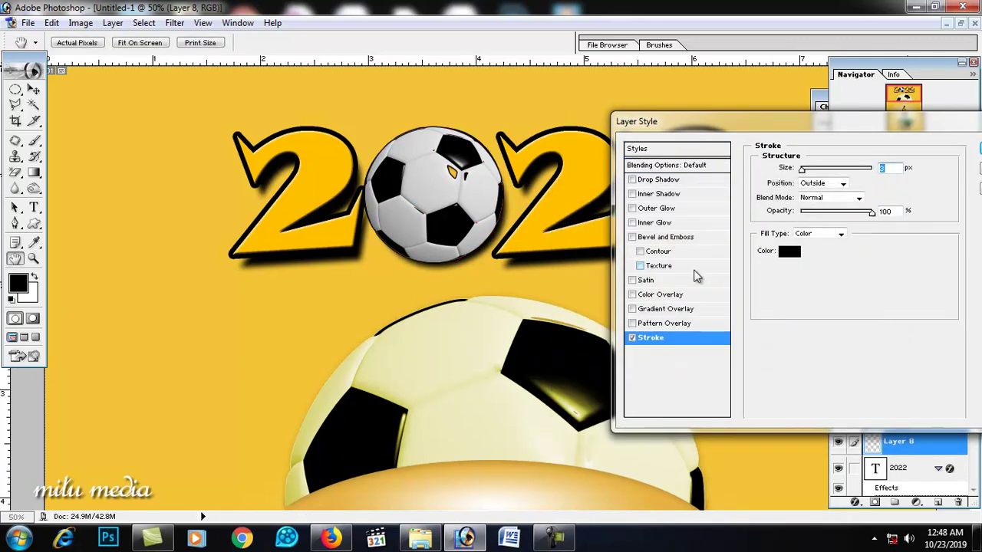
{"action": "left_click_drag", "start_coordinate": [802, 170], "coordinate": [810, 172]}
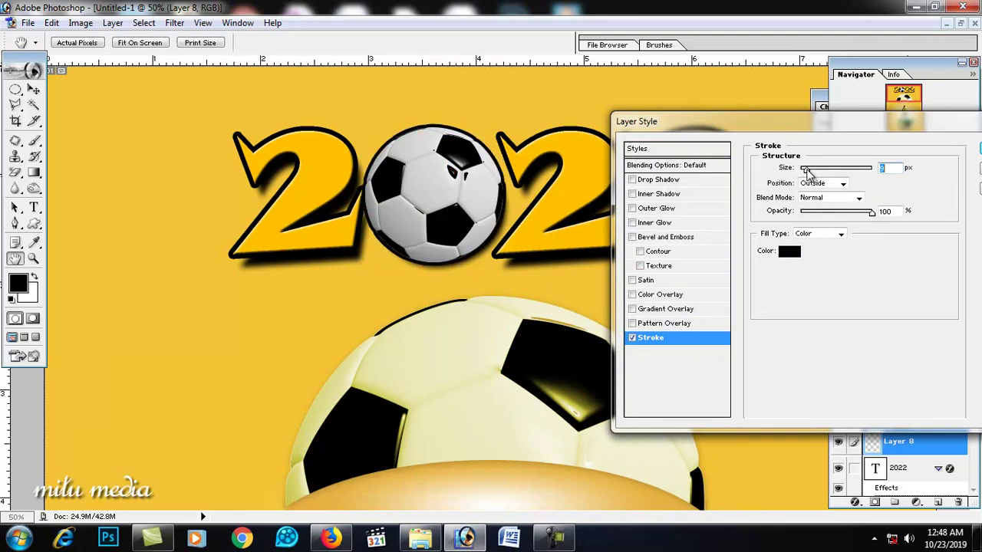
- Add a soft, wide drop shadow to the football with large spread and 147 px size
{"action": "left_click", "coordinate": [658, 181]}
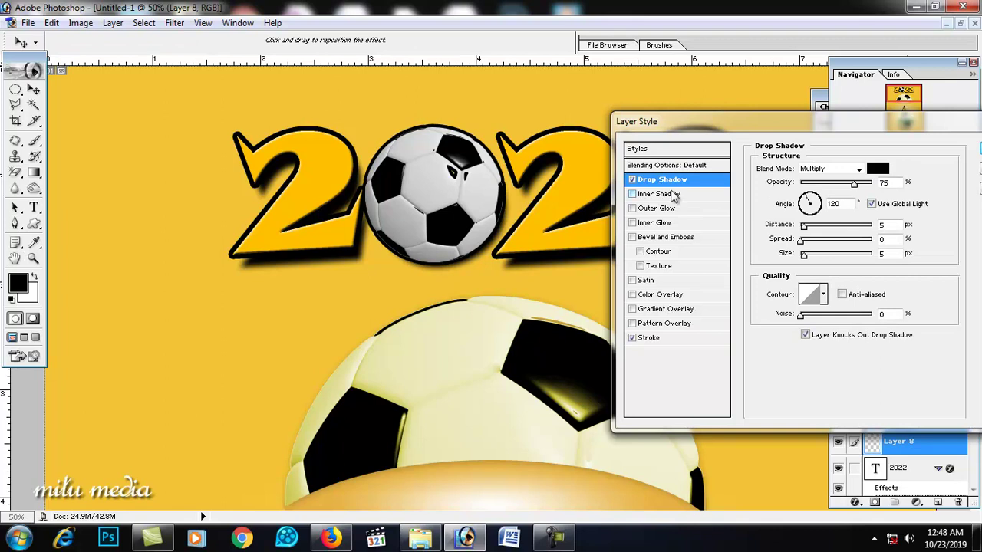
{"action": "left_click_drag", "start_coordinate": [804, 240], "coordinate": [843, 255]}
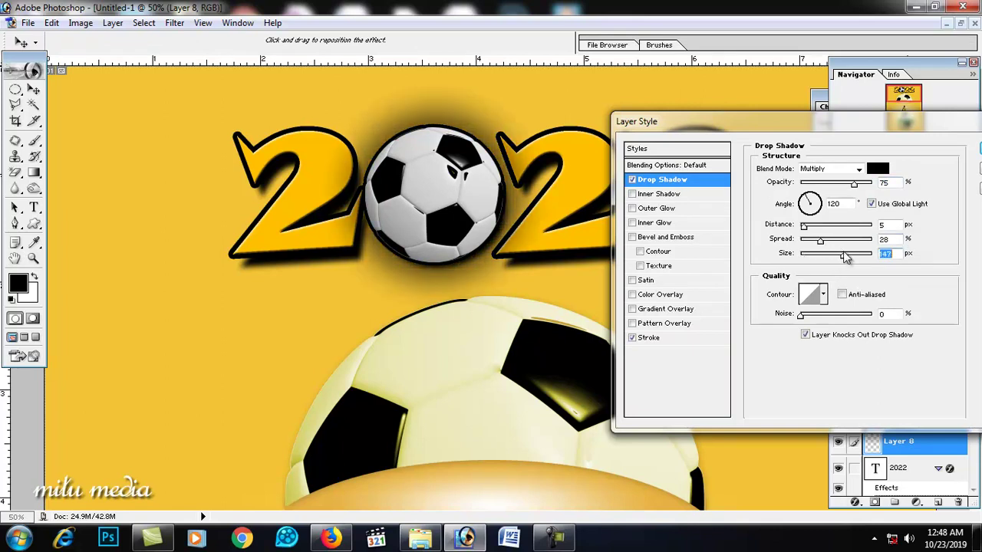
{"action": "mouse_move", "coordinate": [822, 224]}
{"action": "left_mouse_down"}
{"action": "mouse_move", "coordinate": [800, 230]}
{"action": "mouse_move", "coordinate": [834, 244]}
{"action": "left_mouse_up"}
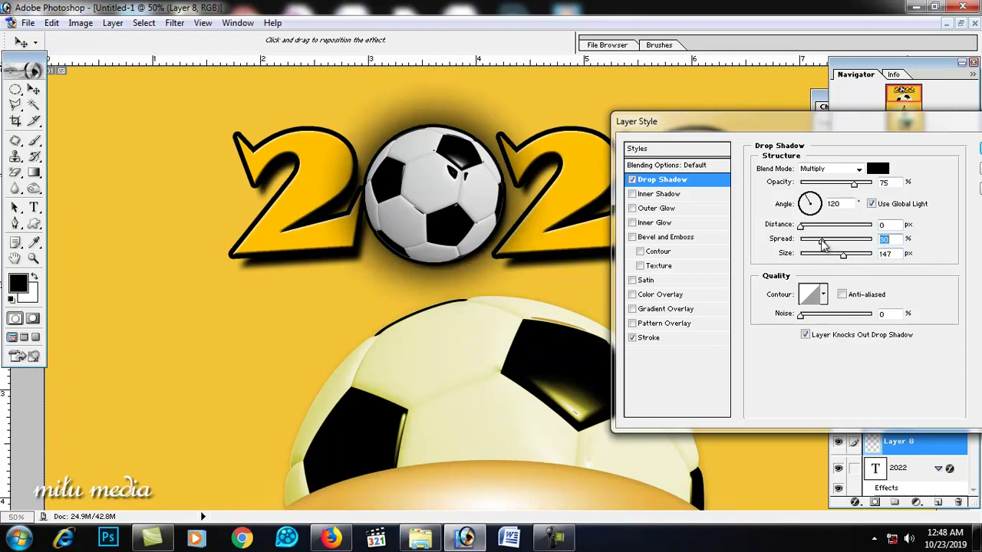
{"action": "key", "text": "Return"}
- Colorize the football light blue with Hue 207 and Saturation 86
{"action": "key", "text": "ctrl+u"}
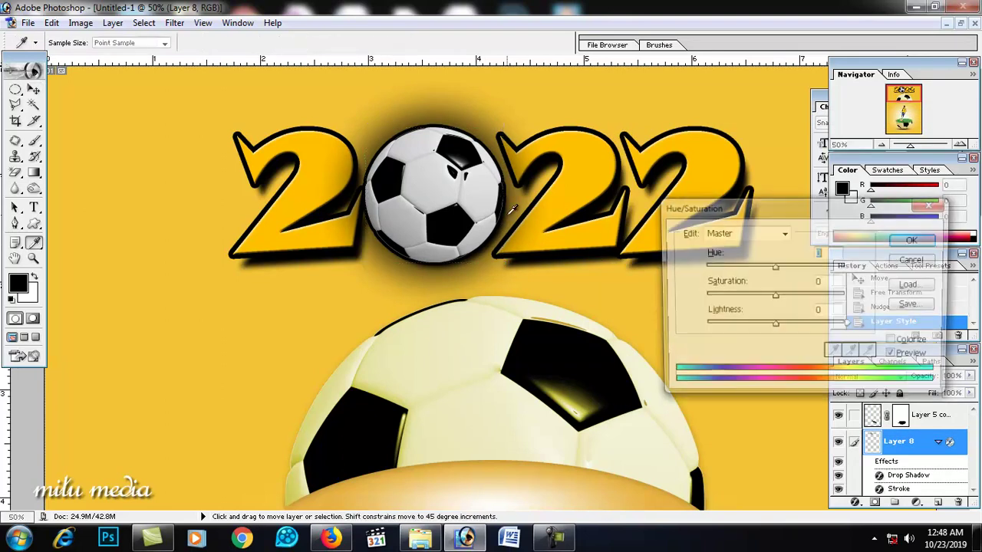
{"action": "left_click", "coordinate": [901, 342]}
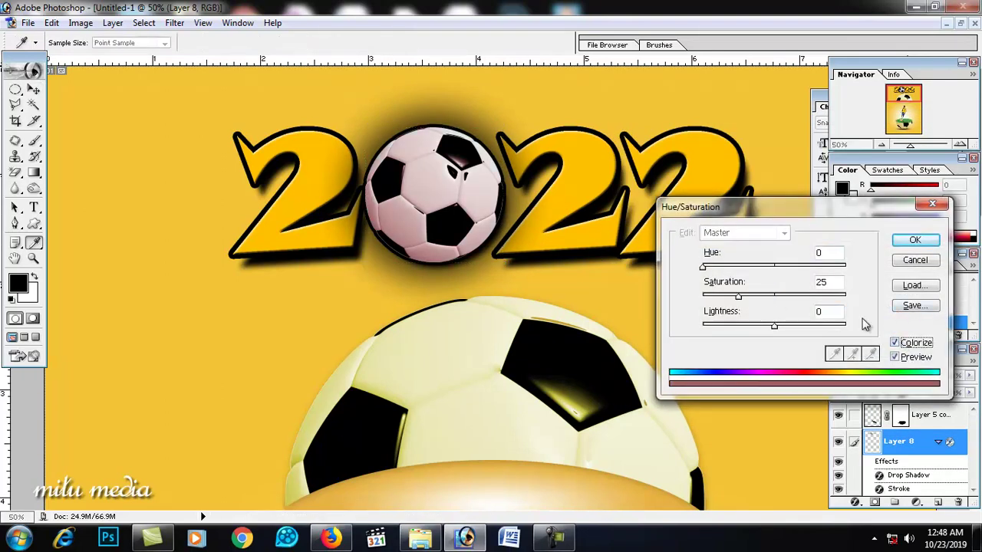
{"action": "mouse_move", "coordinate": [703, 267]}
{"action": "left_mouse_down"}
{"action": "mouse_move", "coordinate": [737, 267]}
{"action": "mouse_move", "coordinate": [703, 267]}
{"action": "left_mouse_up"}
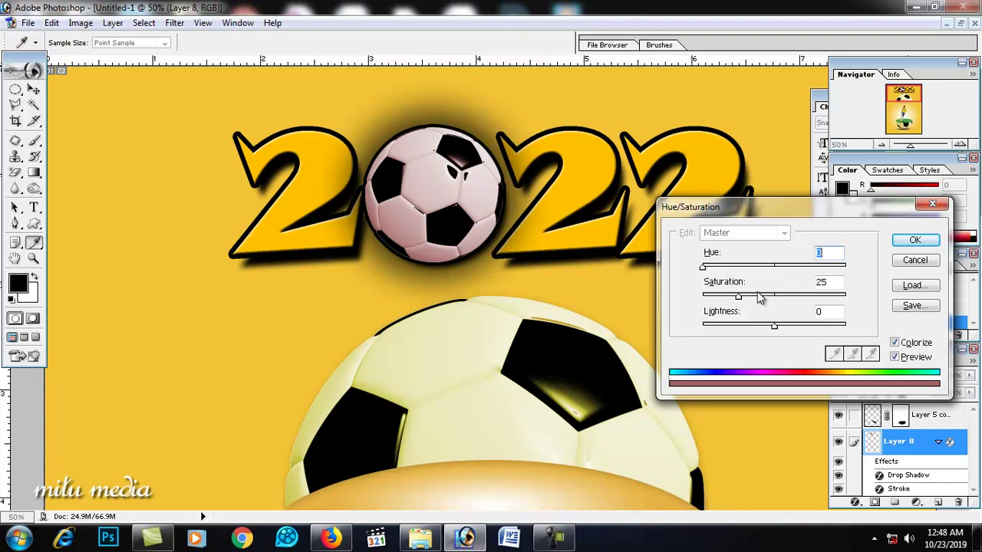
{"action": "left_click_drag", "start_coordinate": [760, 296], "coordinate": [826, 296]}
{"action": "left_click_drag", "start_coordinate": [743, 269], "coordinate": [786, 272]}
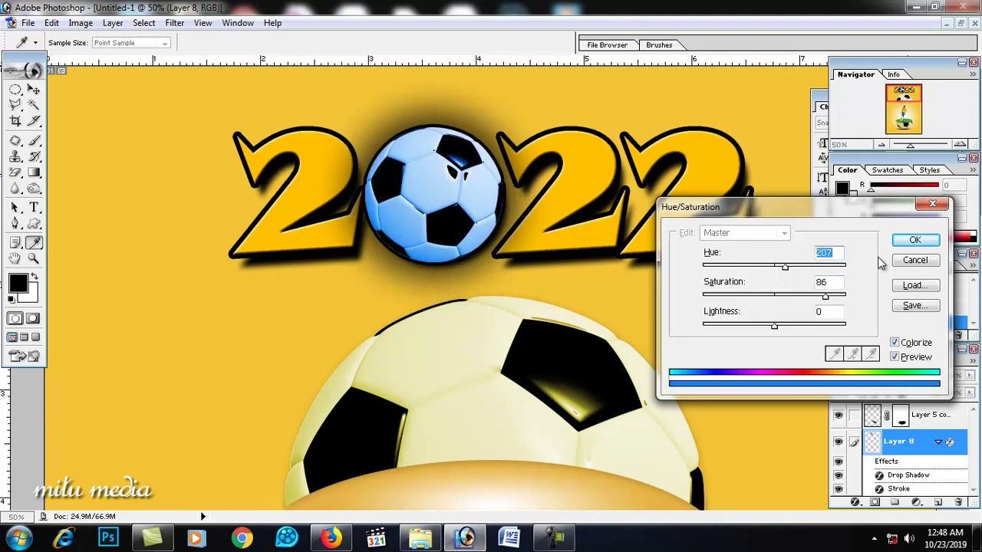
{"action": "left_click", "coordinate": [914, 240]}
{"action": "left_click", "coordinate": [661, 311]}
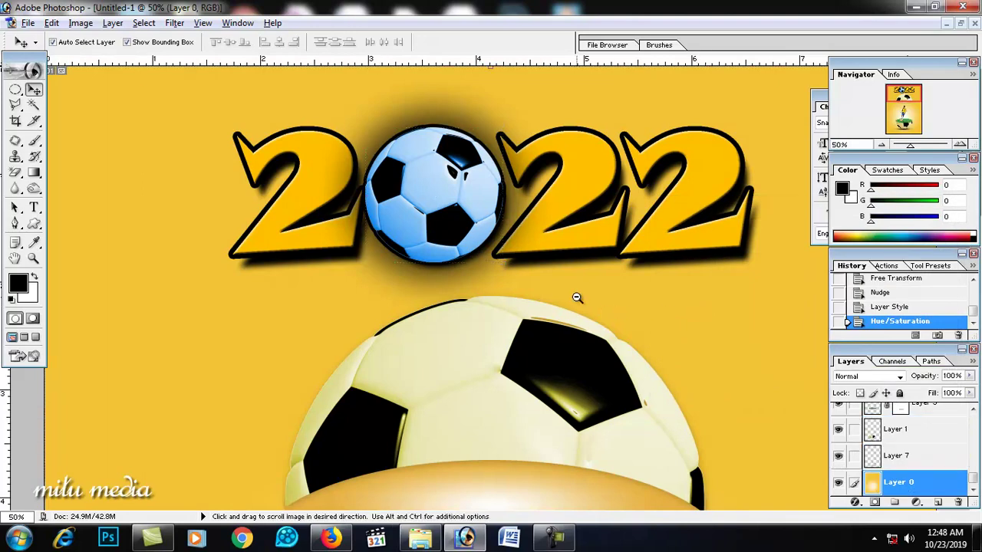
{"action": "left_click", "coordinate": [573, 294], "text": "alt"}
{"action": "left_click", "coordinate": [574, 294], "text": "alt"}
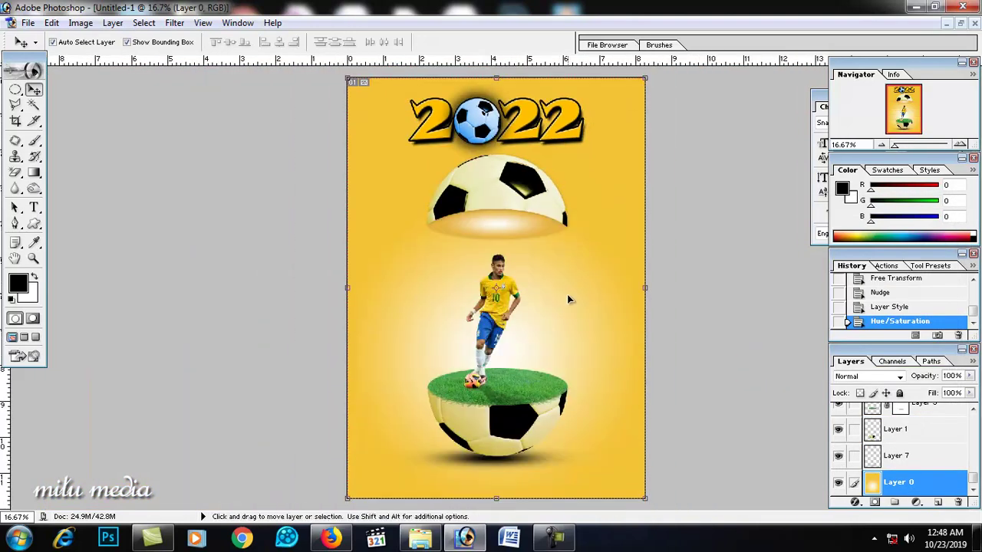
{"action": "left_click", "coordinate": [485, 393], "text": "ctrl"}
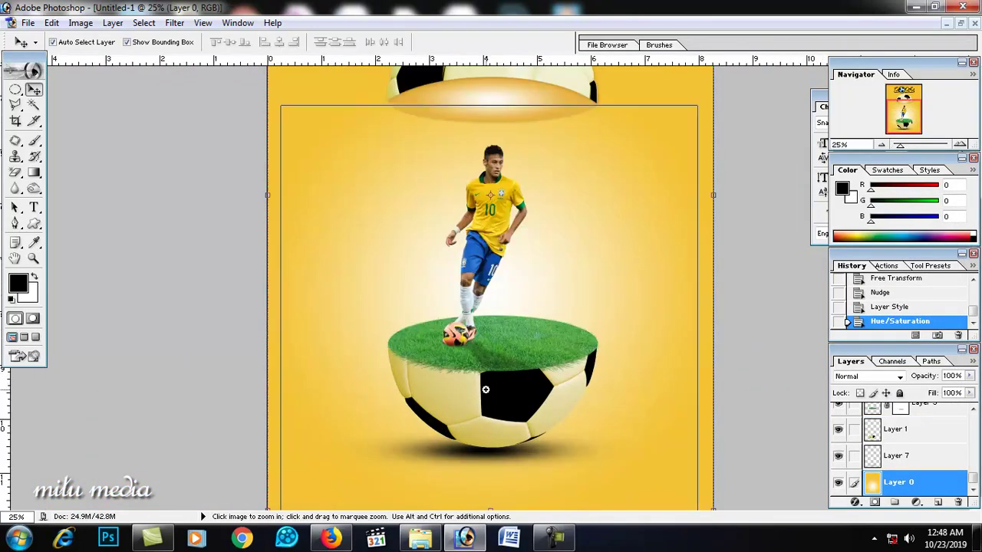
{"action": "left_click", "coordinate": [485, 393], "text": "ctrl"}
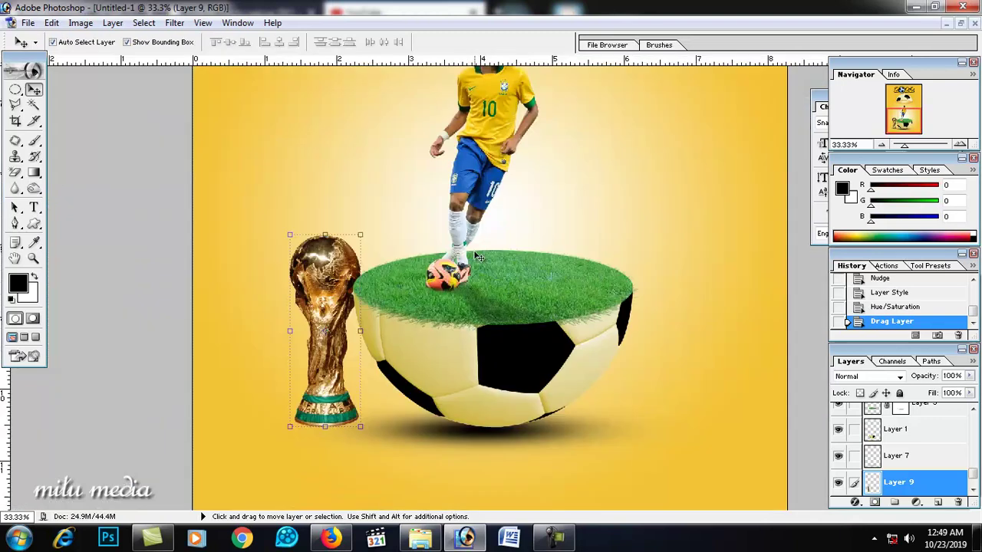
- Position the World Cup trophy in the poster's lower-left corner beside the half-ball
{"action": "scroll", "coordinate": [418, 320], "scroll_direction": "down", "scroll_amount": 1}
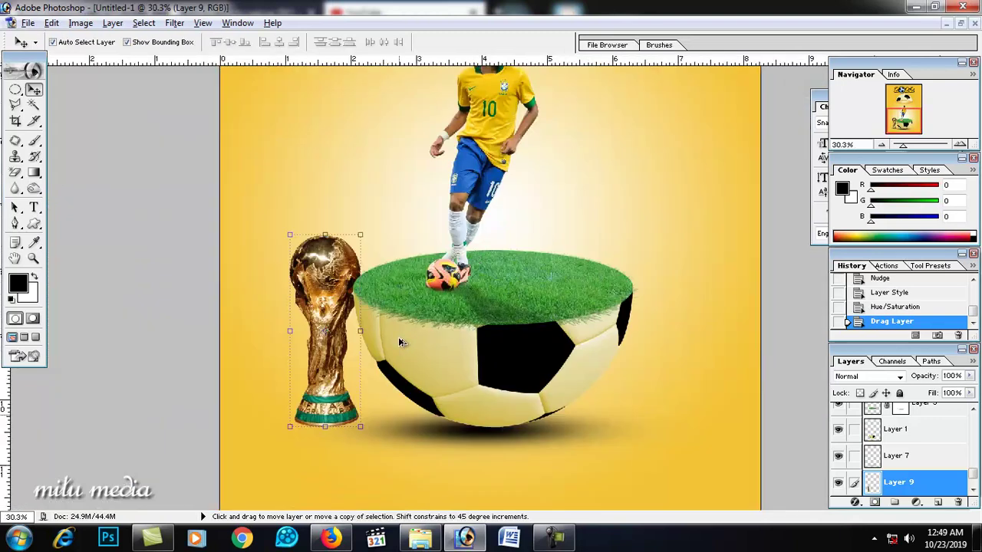
{"action": "scroll", "coordinate": [419, 319], "scroll_direction": "down", "scroll_amount": 1}
{"action": "left_click_drag", "start_coordinate": [343, 402], "coordinate": [317, 440]}
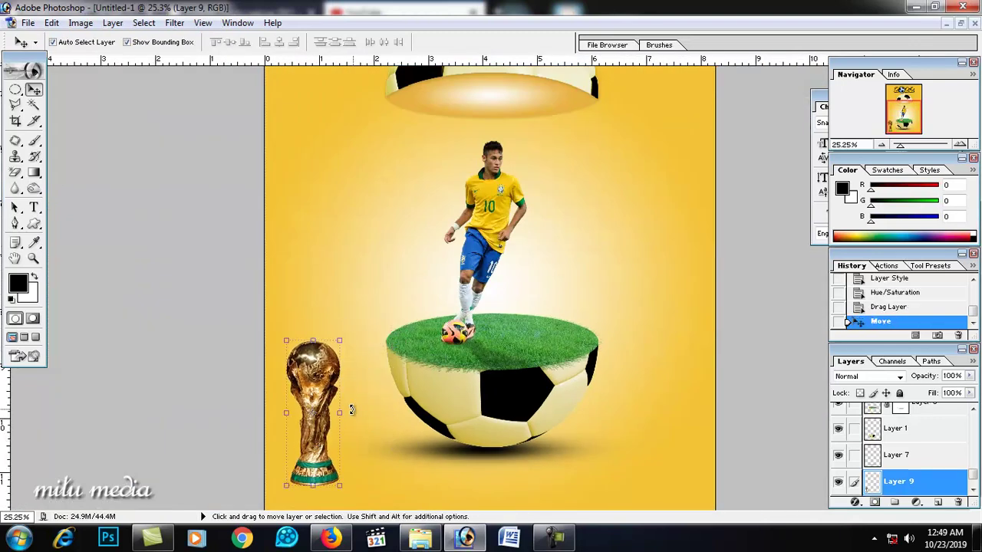
{"action": "scroll", "coordinate": [352, 411], "scroll_direction": "up", "scroll_amount": 2}
{"action": "scroll", "coordinate": [345, 399], "scroll_direction": "up", "scroll_amount": 2}
{"action": "mouse_move", "coordinate": [320, 418]}
{"action": "left_mouse_down"}
{"action": "mouse_move", "coordinate": [317, 87]}
{"action": "mouse_move", "coordinate": [326, 376]}
{"action": "mouse_move", "coordinate": [375, 461]}
{"action": "left_mouse_up"}
{"action": "scroll", "coordinate": [340, 230], "scroll_direction": "down", "scroll_amount": 2}
{"action": "scroll", "coordinate": [350, 377], "scroll_direction": "down", "scroll_amount": 3}
{"action": "key", "text": "ctrl+minus"}
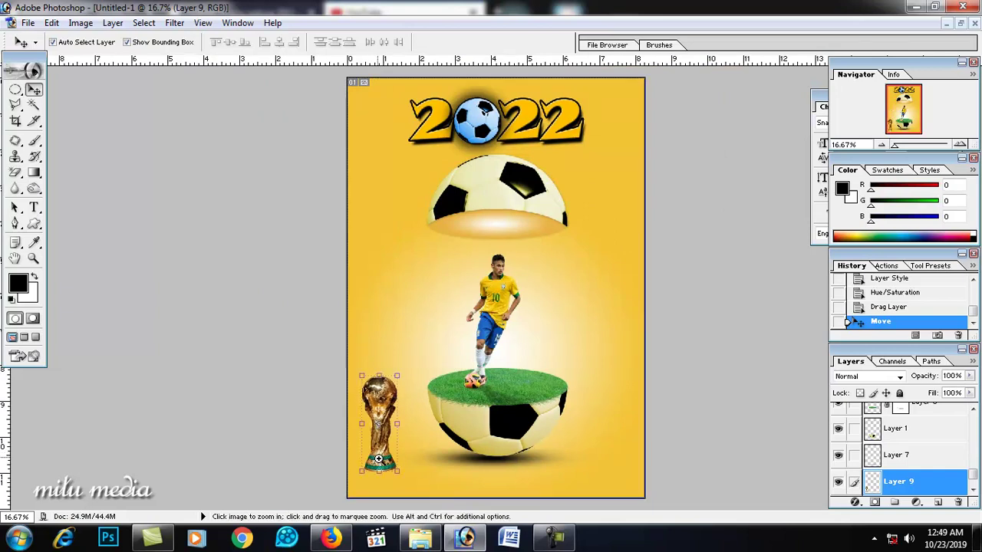
{"action": "key", "text": "ctrl+plus"}
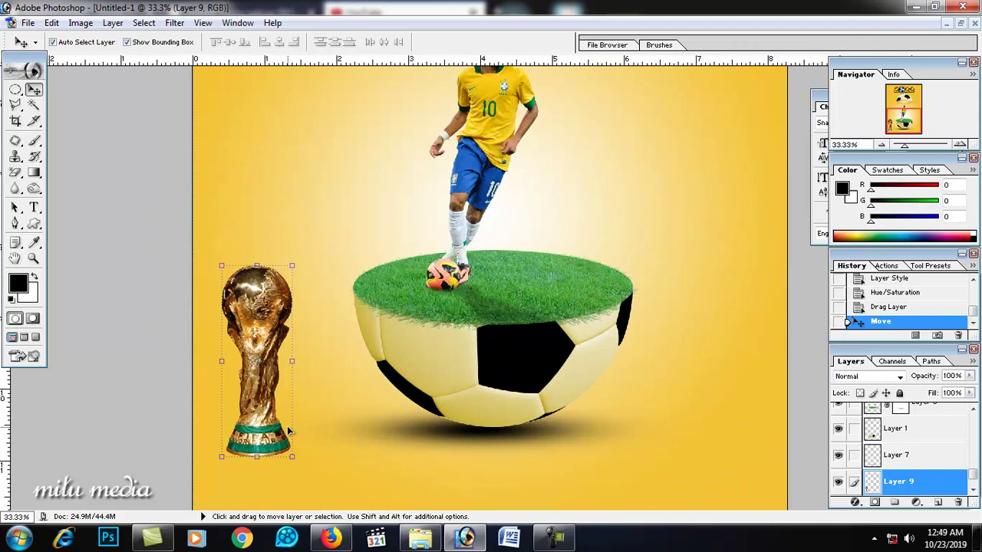
{"action": "left_click", "coordinate": [937, 503]}
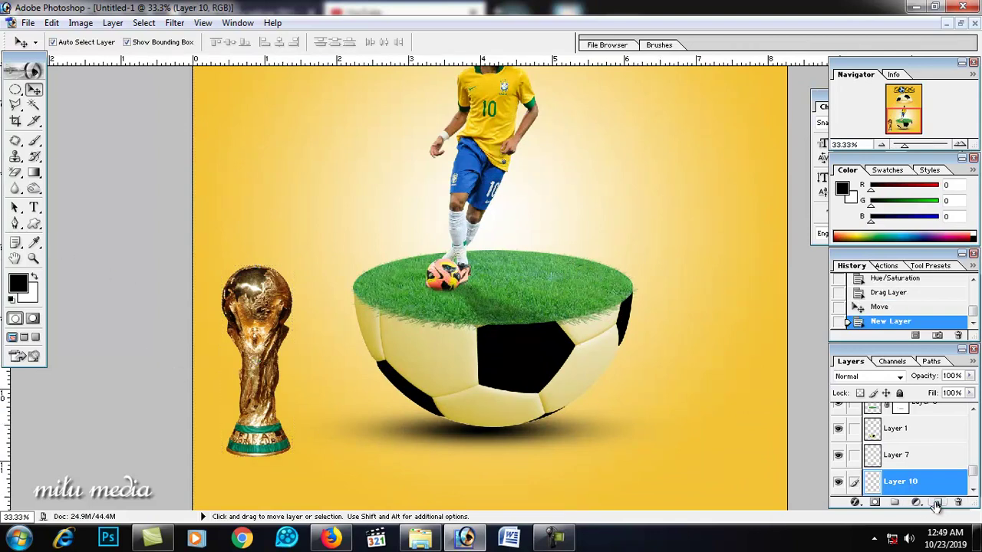
- Paint a black dab and stretch it into a flat shadow beneath the trophy
{"action": "left_click", "coordinate": [35, 141]}
{"action": "left_click", "coordinate": [330, 422]}
{"action": "left_click", "coordinate": [33, 89]}
{"action": "key", "text": "ctrl+t"}
{"action": "mouse_move", "coordinate": [341, 423]}
{"action": "left_mouse_down"}
{"action": "mouse_move", "coordinate": [358, 422]}
{"action": "mouse_move", "coordinate": [269, 461]}
{"action": "left_mouse_up"}
{"action": "key", "text": "Return"}
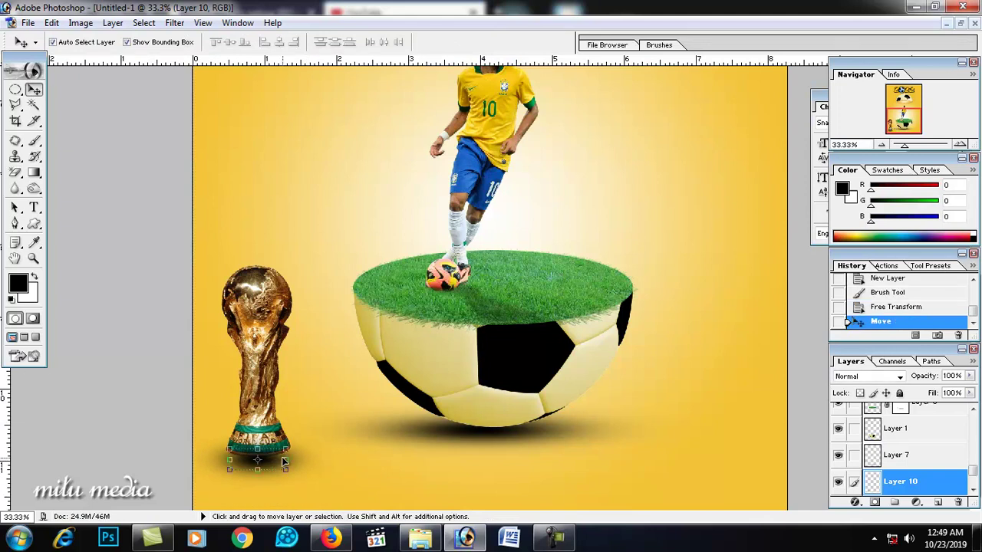
{"action": "key", "text": "ctrl+t"}
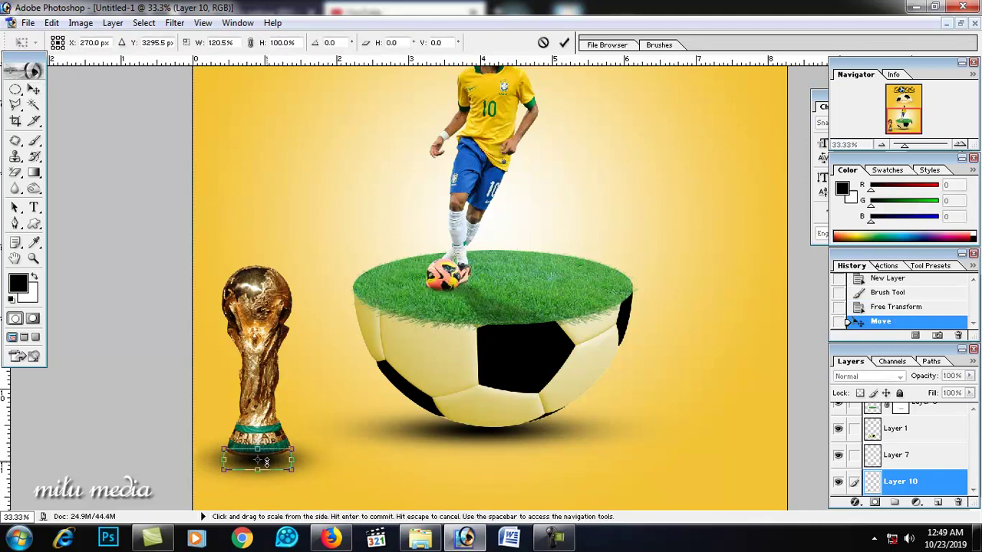
{"action": "key", "text": "Return"}
{"action": "key", "text": "Right"}
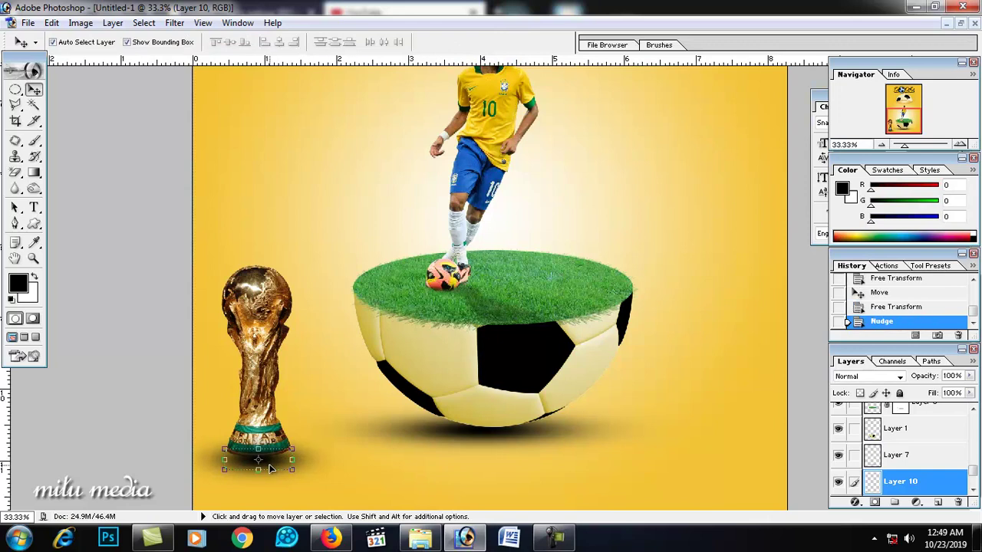
{"action": "key", "text": "ctrl+bracketleft"}
{"action": "key", "text": "ctrl+bracketleft"}
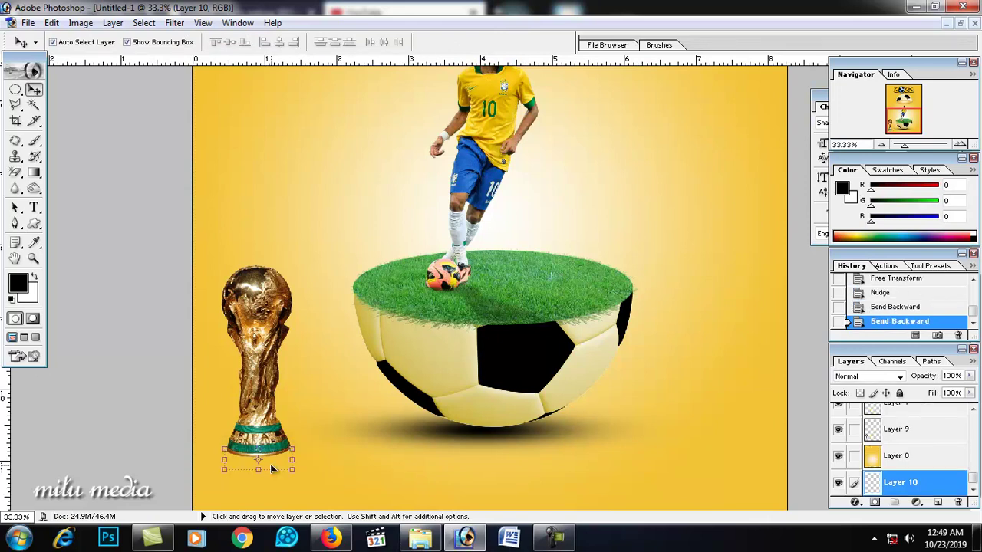
{"action": "key", "text": "ctrl+bracketright"}
- Move the trophy slightly lower and drop a copy of the 2022 title onto the lower ball
{"action": "left_click", "coordinate": [378, 466]}
{"action": "left_click", "coordinate": [345, 449], "text": "alt"}
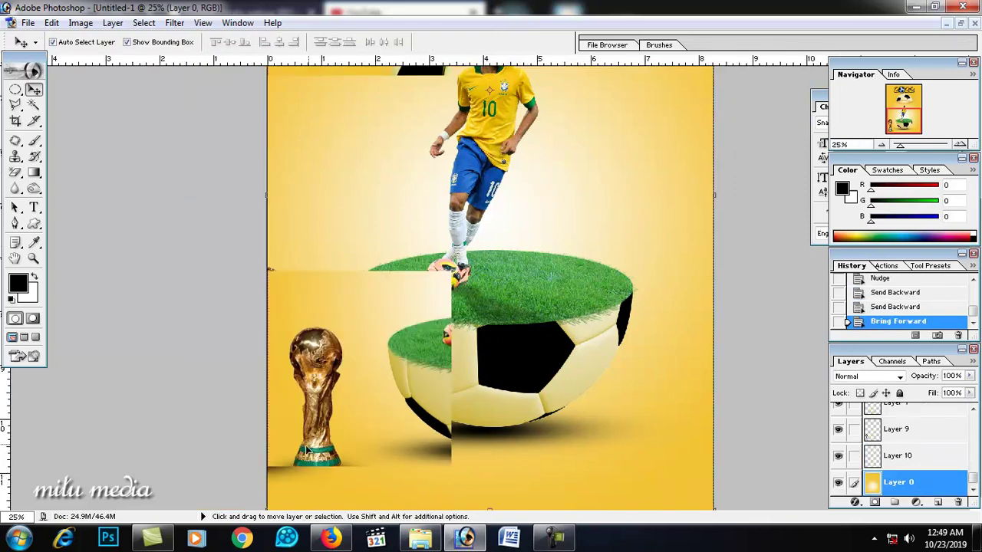
{"action": "left_click", "coordinate": [331, 445]}
{"action": "left_click_drag", "start_coordinate": [322, 456], "coordinate": [322, 465]}
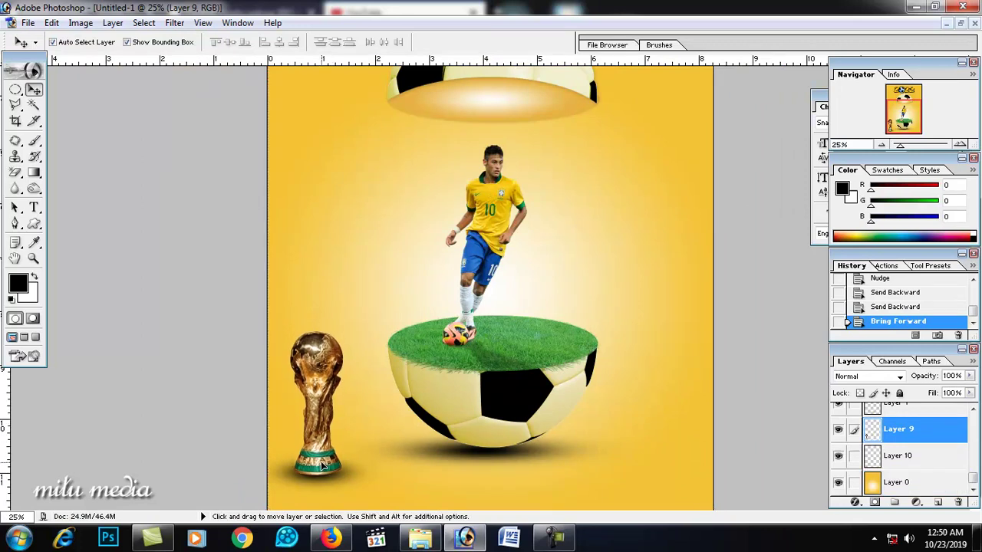
{"action": "key", "text": "Return"}
{"action": "left_click", "coordinate": [378, 447]}
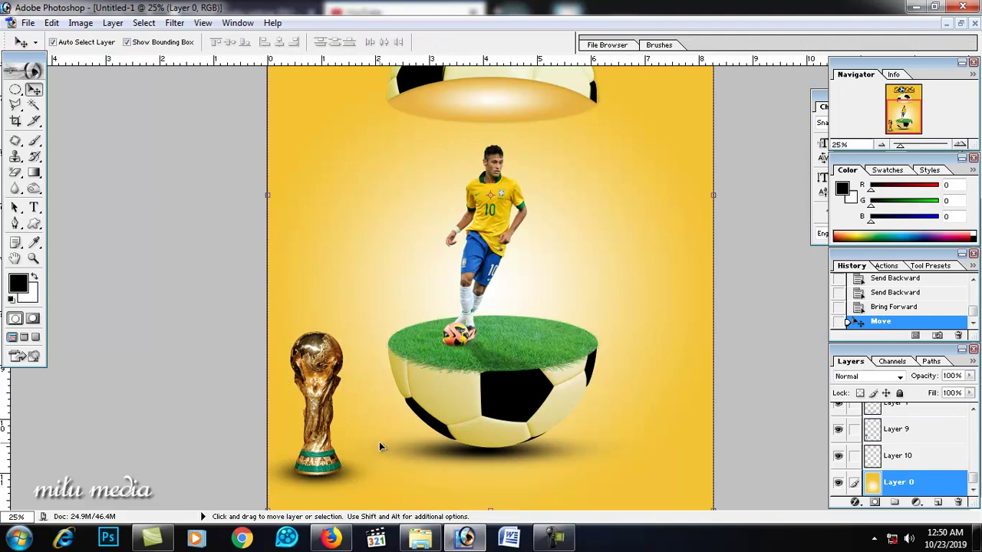
{"action": "key", "text": "ctrl+minus"}
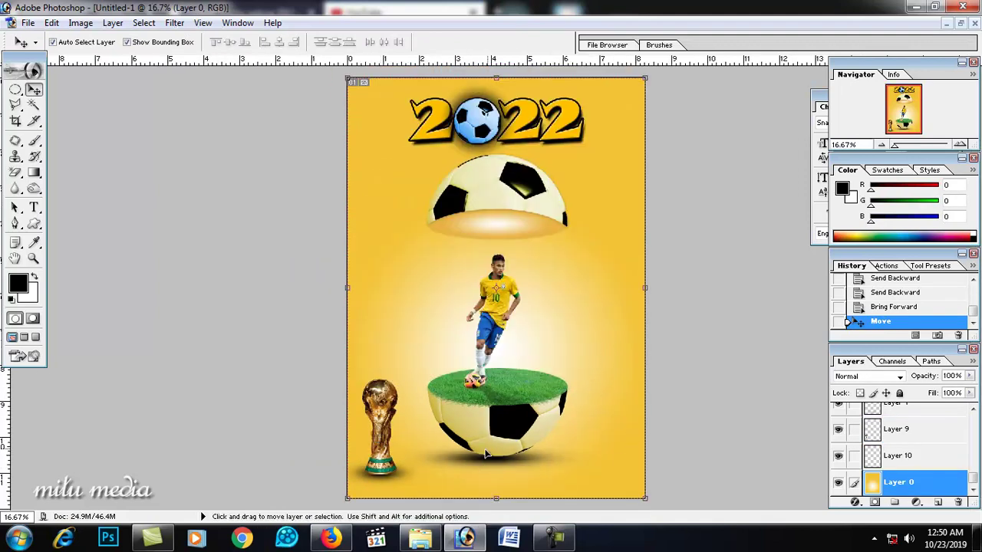
{"action": "left_click_drag", "start_coordinate": [556, 134], "coordinate": [561, 460]}
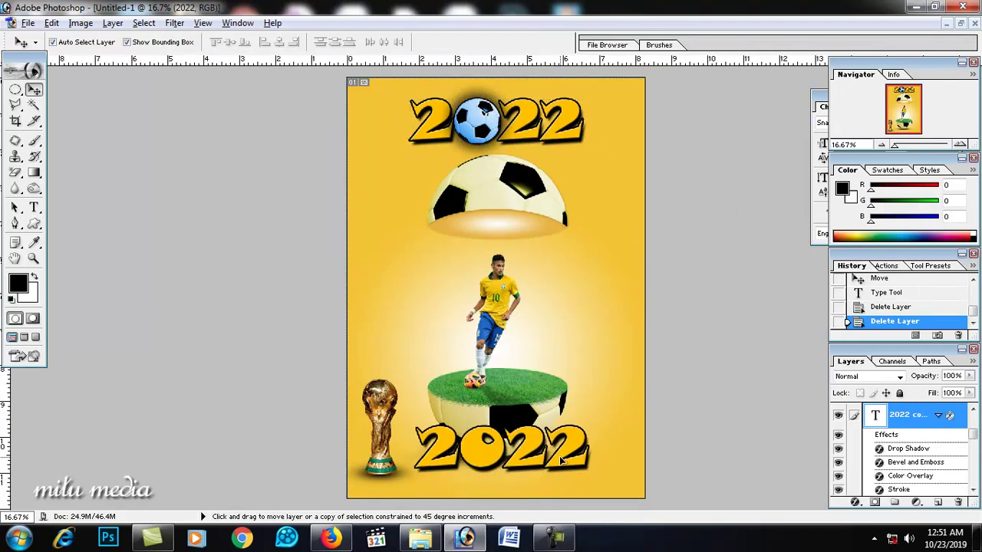
- Shrink the 2022 copy, move it under the main title, and select its text for editing
{"action": "key", "text": "ctrl+t"}
{"action": "mouse_move", "coordinate": [589, 472]}
{"action": "left_mouse_down"}
{"action": "mouse_move", "coordinate": [563, 465]}
{"action": "mouse_move", "coordinate": [541, 431]}
{"action": "left_mouse_up"}
{"action": "key", "text": "Return"}
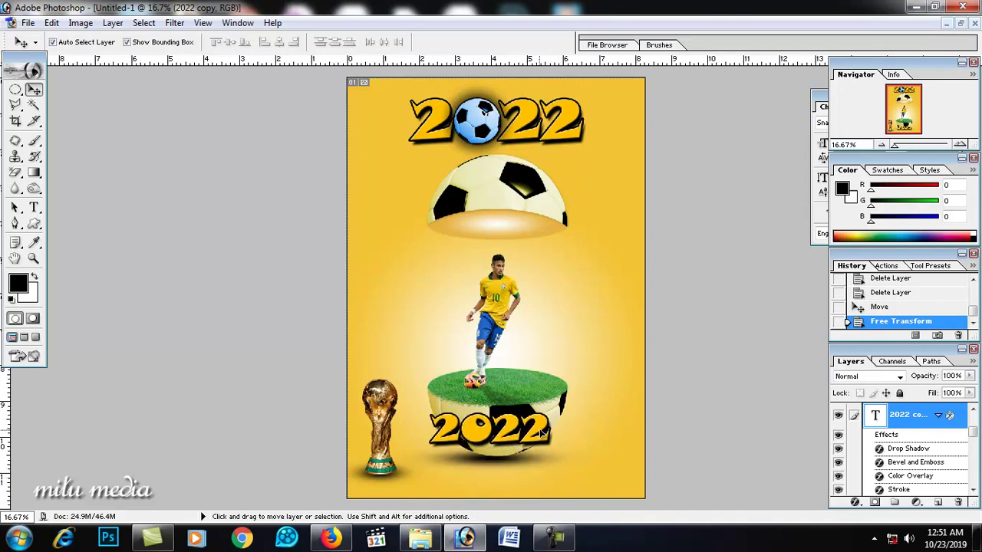
{"action": "mouse_move", "coordinate": [541, 434]}
{"action": "left_mouse_down"}
{"action": "mouse_move", "coordinate": [518, 175]}
{"action": "mouse_move", "coordinate": [547, 163]}
{"action": "left_mouse_up"}
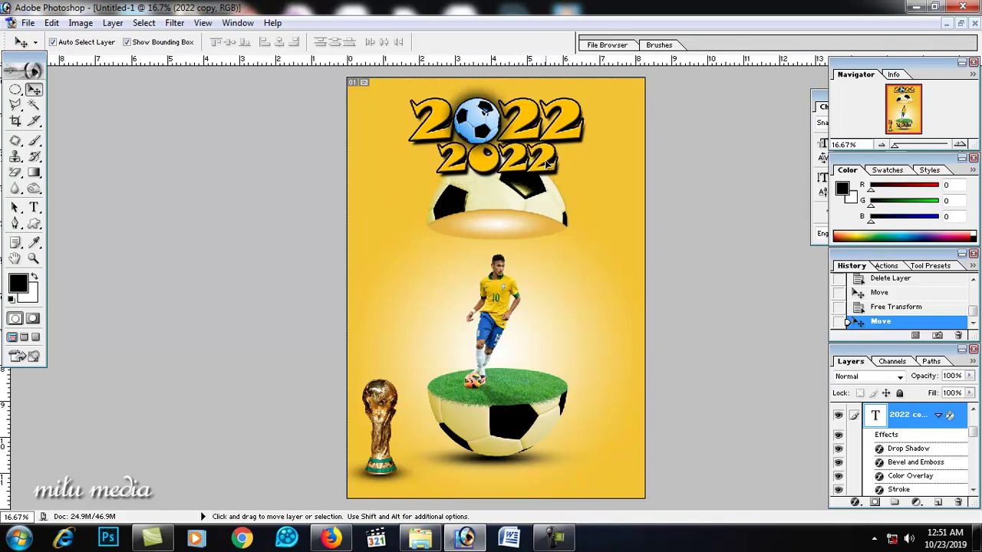
{"action": "key", "text": "ctrl+t"}
{"action": "mouse_move", "coordinate": [559, 144]}
{"action": "left_mouse_down"}
{"action": "mouse_move", "coordinate": [591, 139]}
{"action": "mouse_move", "coordinate": [529, 160]}
{"action": "left_mouse_up"}
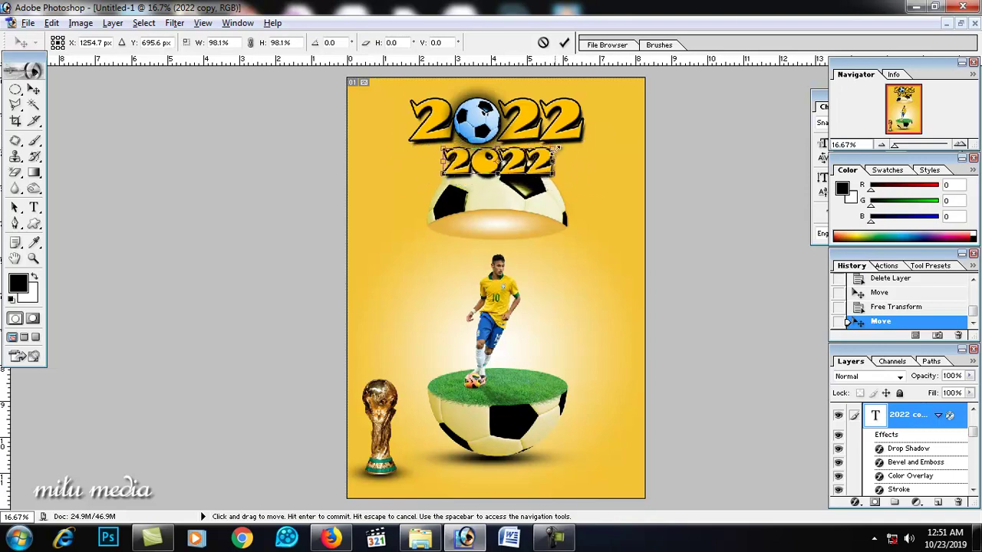
{"action": "key", "text": "Return"}
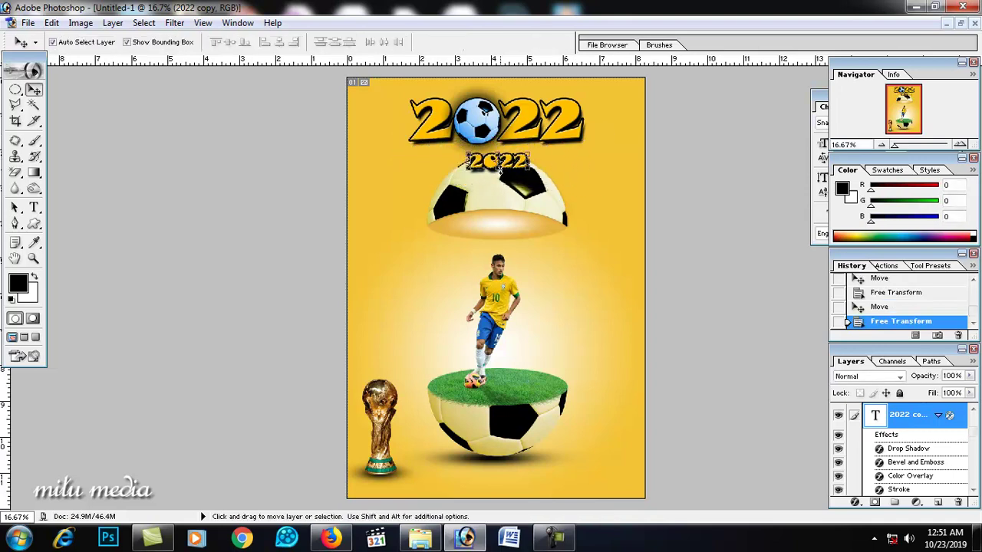
{"action": "key", "text": "ctrl+plus"}
{"action": "key", "text": "ctrl+plus"}
{"action": "key", "text": "ctrl+plus"}
{"action": "left_click", "coordinate": [33, 207]}
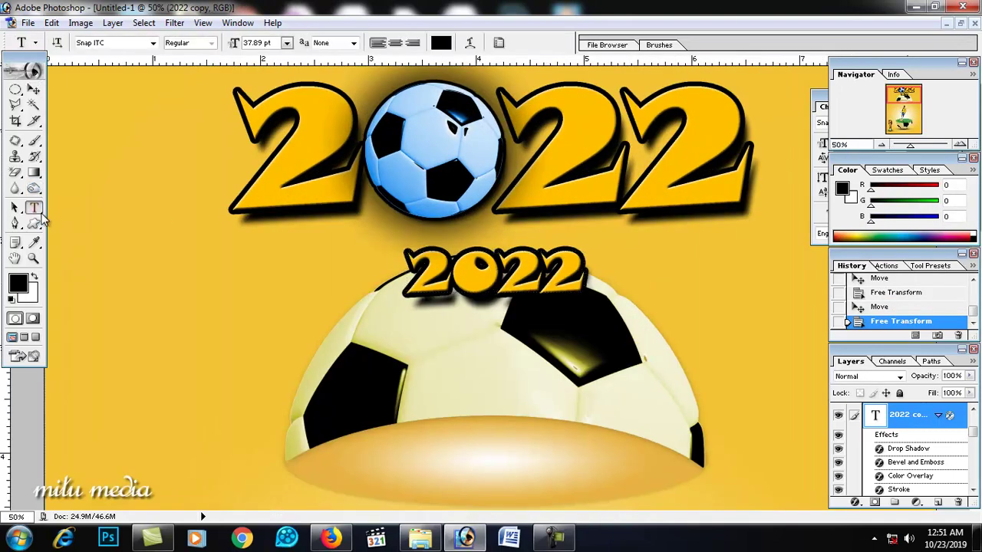
{"action": "double_click", "coordinate": [489, 277]}
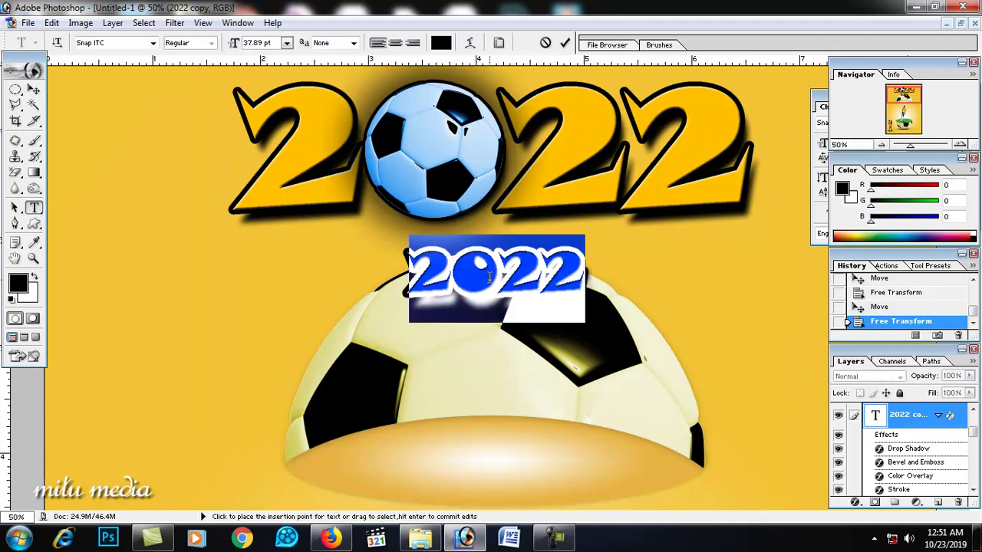
- Replace the copied title text with 'neymar'
{"action": "type", "text": "n"}
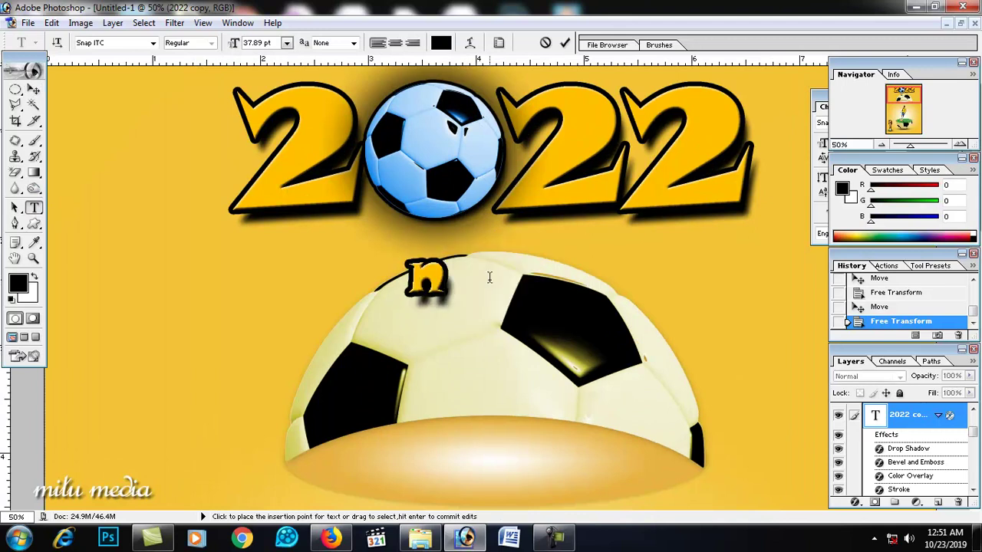
{"action": "type", "text": "e"}
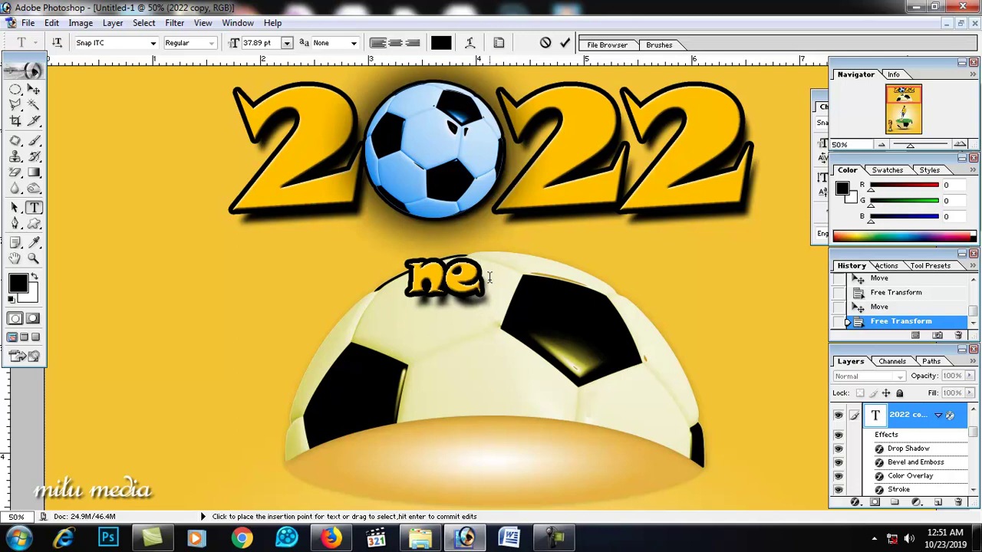
{"action": "type", "text": "ya"}
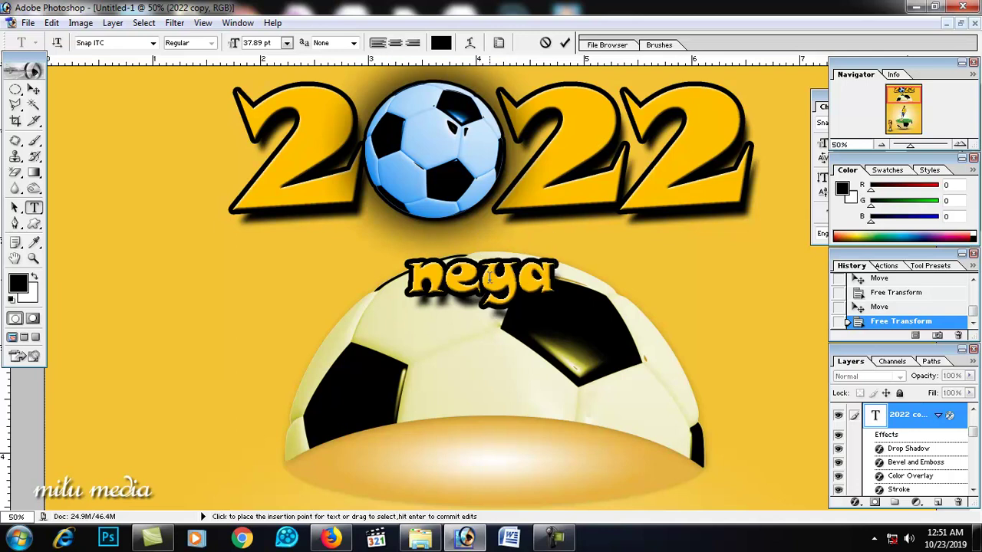
{"action": "key", "text": "BackSpace"}
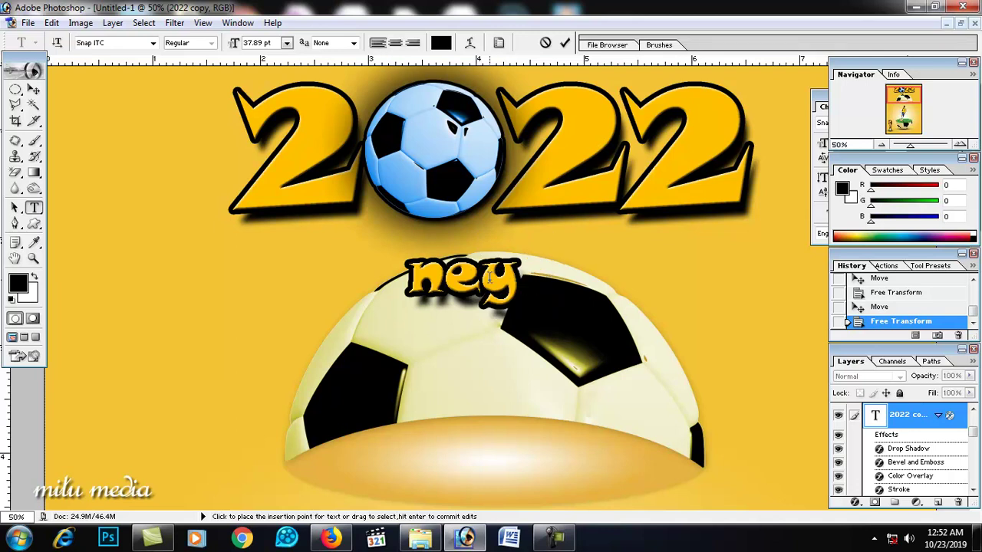
{"action": "type", "text": "mar"}
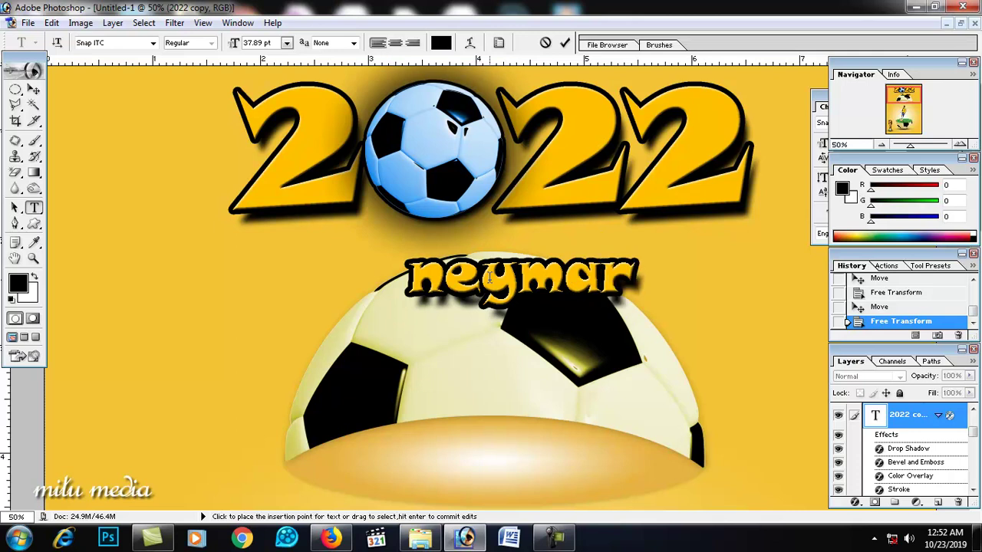
- Colour the neymar text pure red and commit the edit
{"action": "left_click_drag", "start_coordinate": [635, 281], "coordinate": [315, 114]}
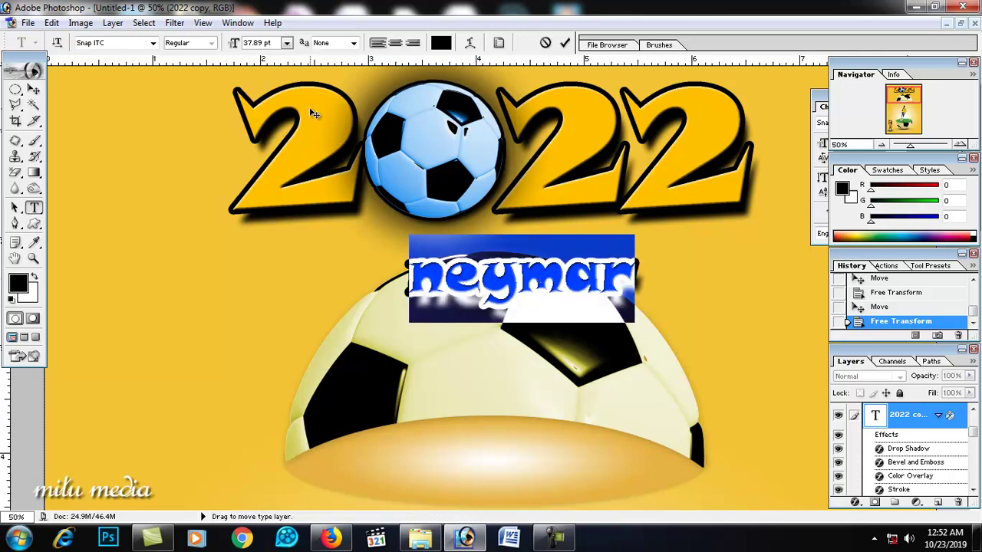
{"action": "left_click", "coordinate": [441, 43]}
{"action": "left_click", "coordinate": [732, 255]}
{"action": "left_click_drag", "start_coordinate": [732, 255], "coordinate": [743, 222]}
{"action": "left_click", "coordinate": [872, 220]}
{"action": "left_click", "coordinate": [554, 272]}
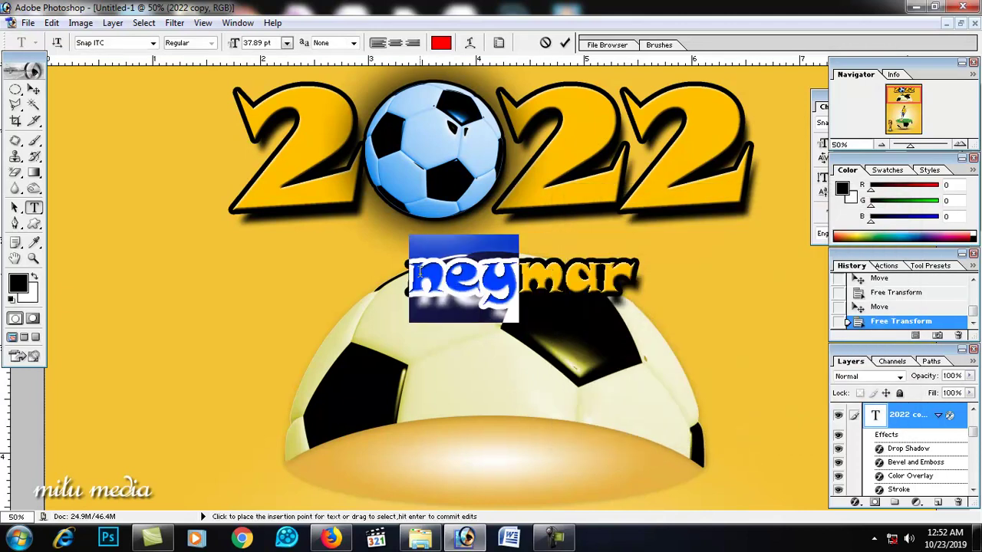
{"action": "double_click", "coordinate": [466, 274]}
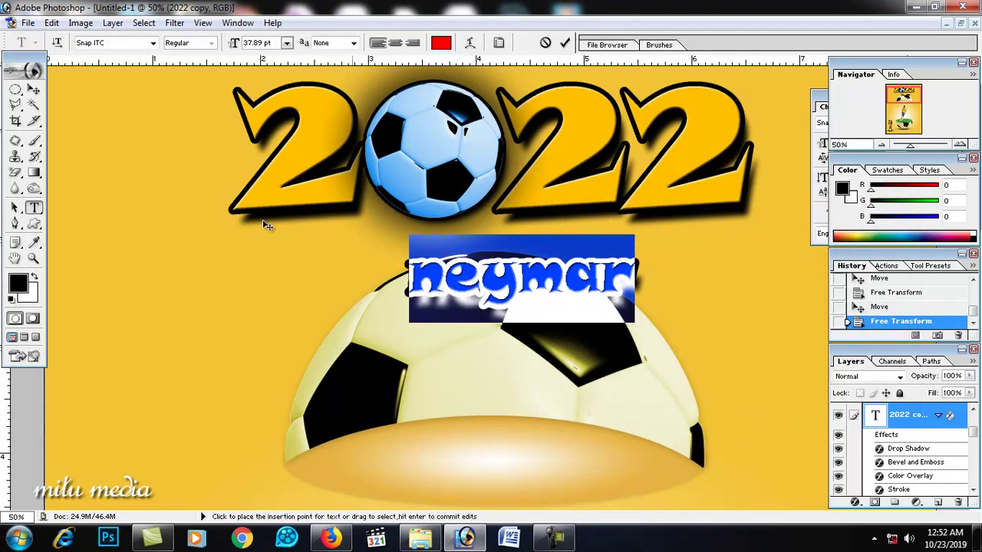
{"action": "left_click", "coordinate": [33, 90]}
- Move the neymar text left beneath the 2022 title, then nudge it up and left into place
{"action": "left_click_drag", "start_coordinate": [500, 286], "coordinate": [279, 273]}
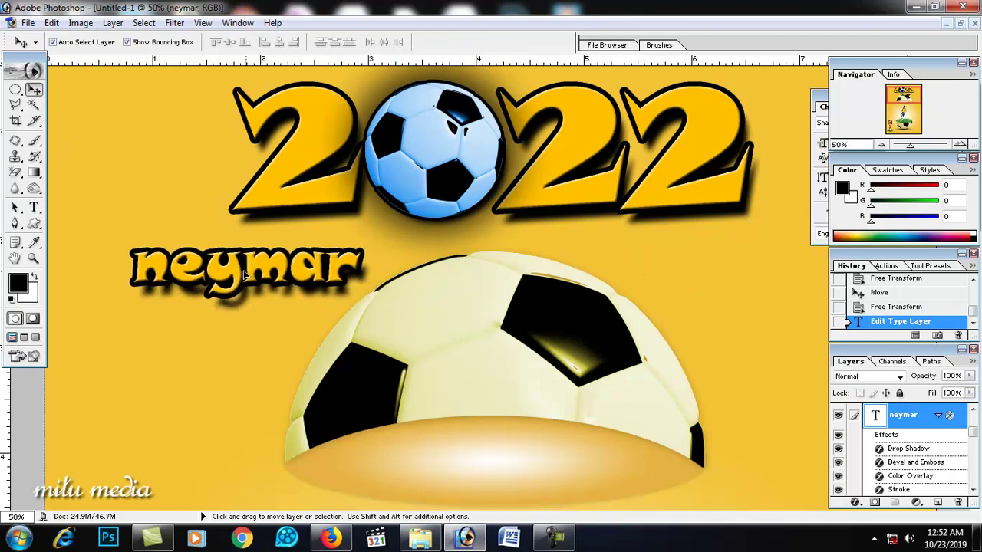
{"action": "key", "text": "ctrl+minus"}
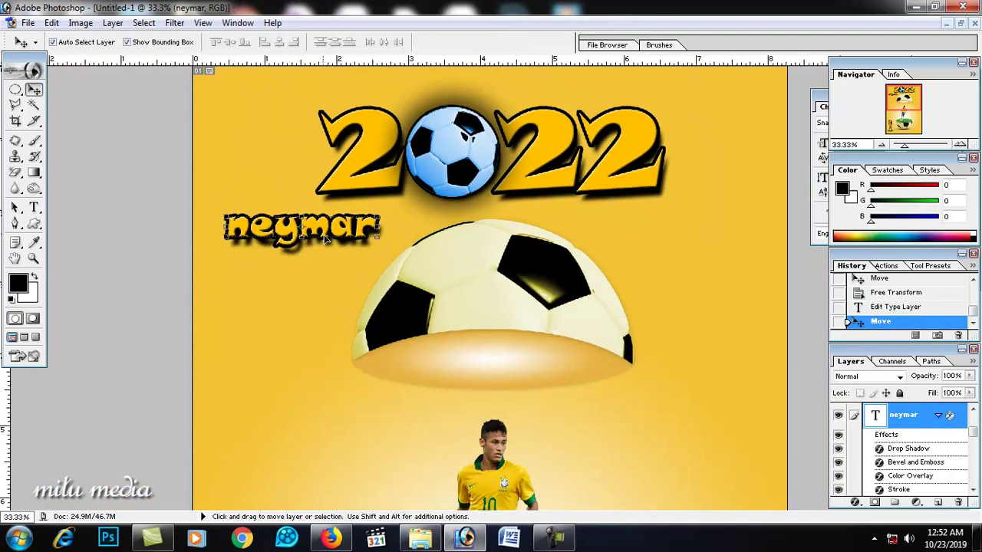
{"action": "left_click_drag", "start_coordinate": [322, 233], "coordinate": [311, 225]}
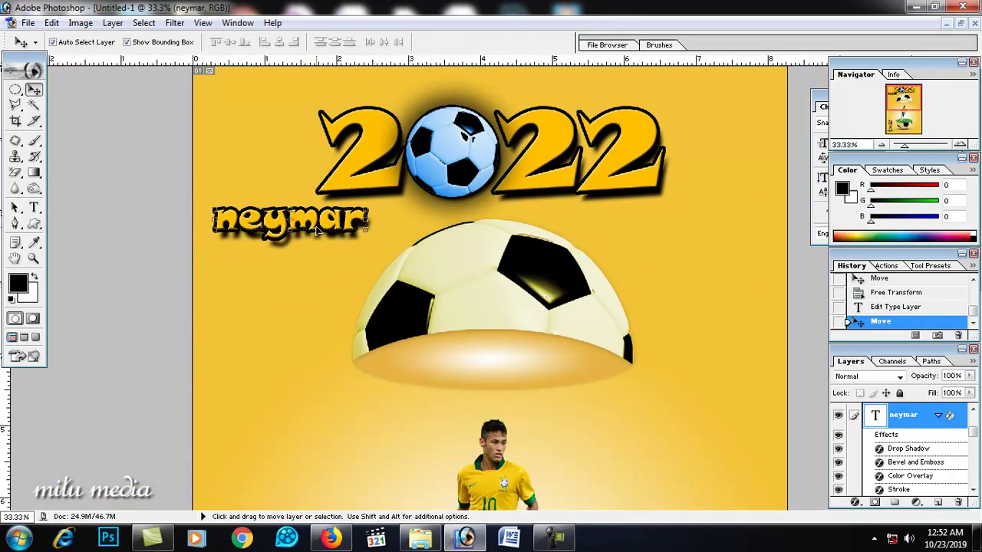
{"action": "scroll", "coordinate": [317, 229], "scroll_direction": "down", "scroll_amount": 2}
{"action": "scroll", "coordinate": [327, 228], "scroll_direction": "down", "scroll_amount": 1}
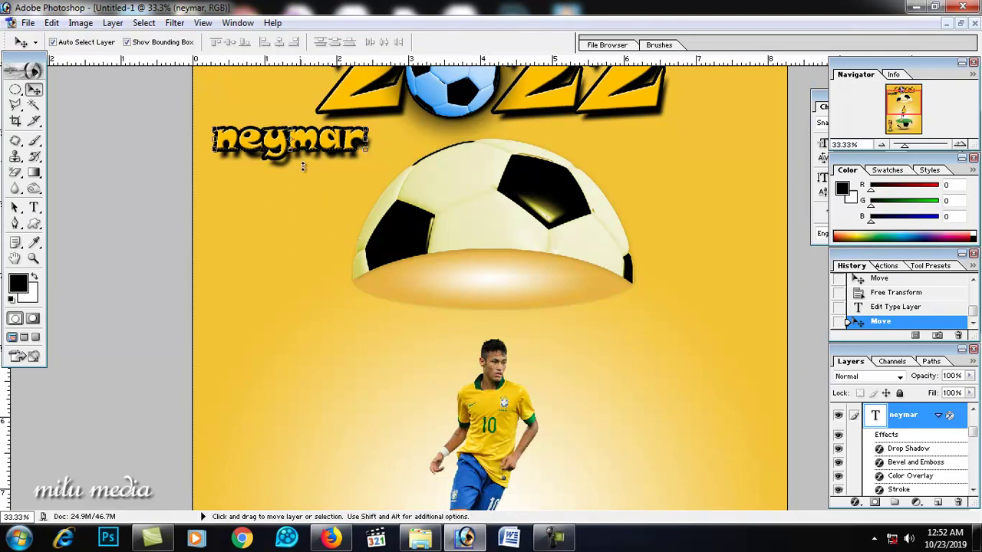
{"action": "left_click_drag", "start_coordinate": [289, 141], "coordinate": [288, 148]}
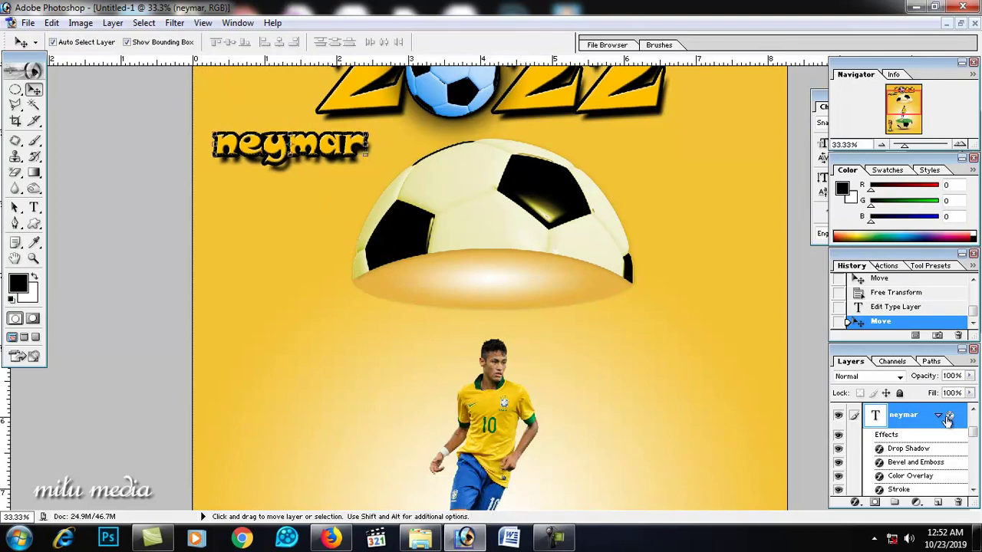
- Change the neymar layer's Color Overlay to pale pink FFEAEA, keeping its other effects
{"action": "double_click", "coordinate": [957, 418]}
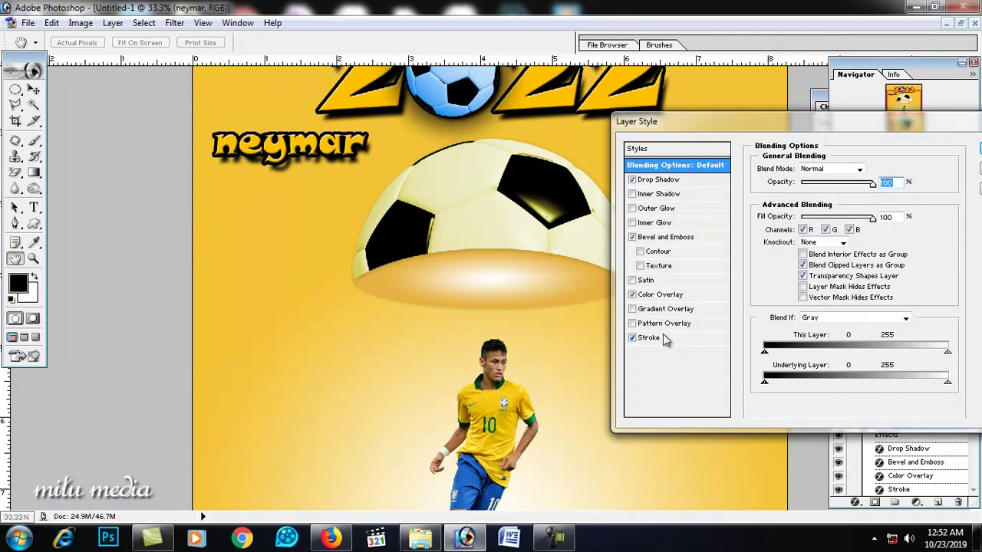
{"action": "left_click", "coordinate": [657, 296]}
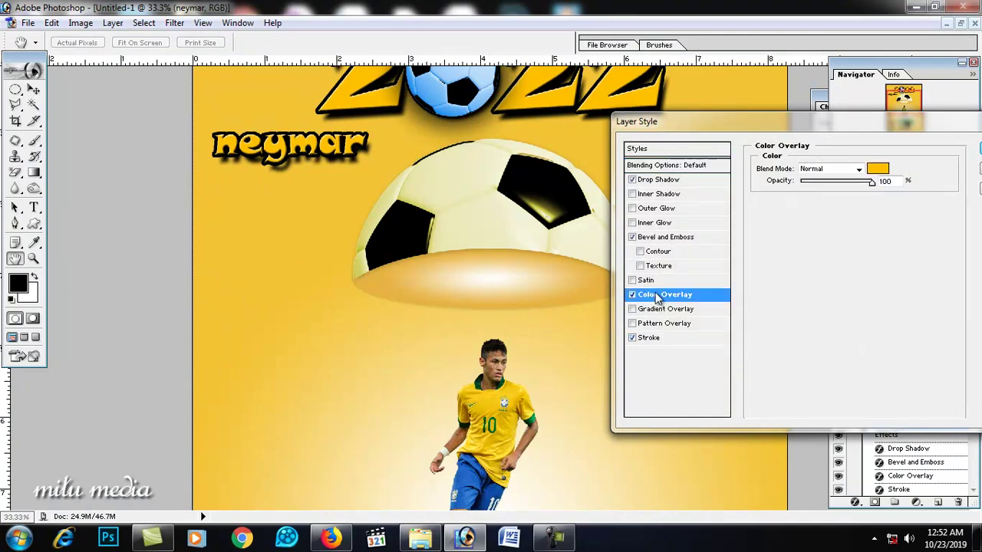
{"action": "left_click", "coordinate": [882, 168]}
{"action": "mouse_move", "coordinate": [764, 239]}
{"action": "left_mouse_down"}
{"action": "mouse_move", "coordinate": [763, 229]}
{"action": "mouse_move", "coordinate": [583, 233]}
{"action": "left_mouse_up"}
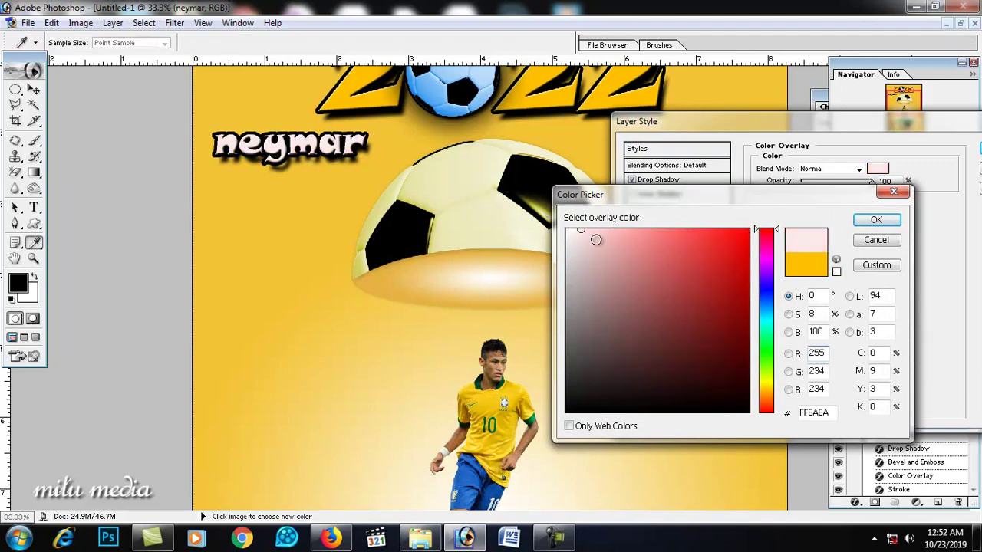
{"action": "left_click", "coordinate": [873, 222]}
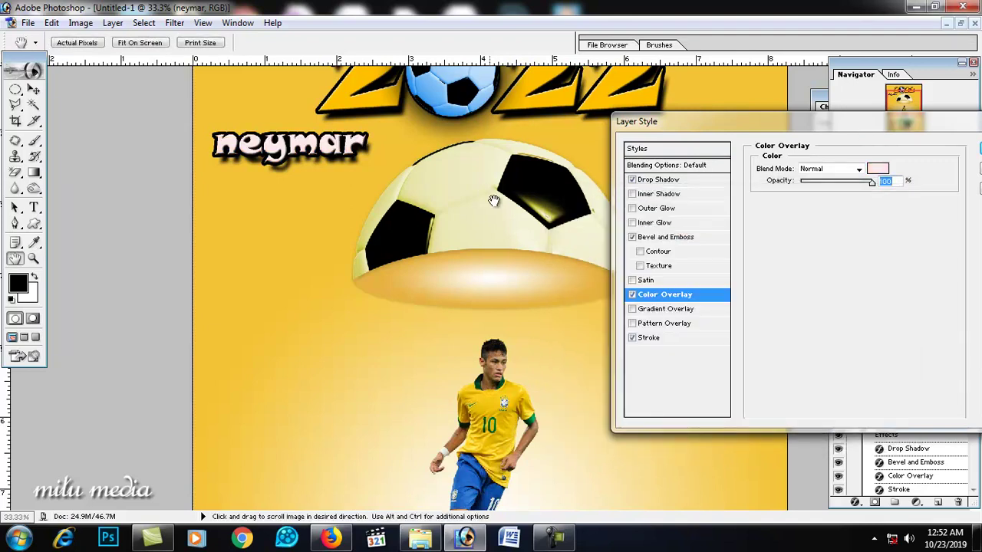
{"action": "left_click", "coordinate": [976, 148]}
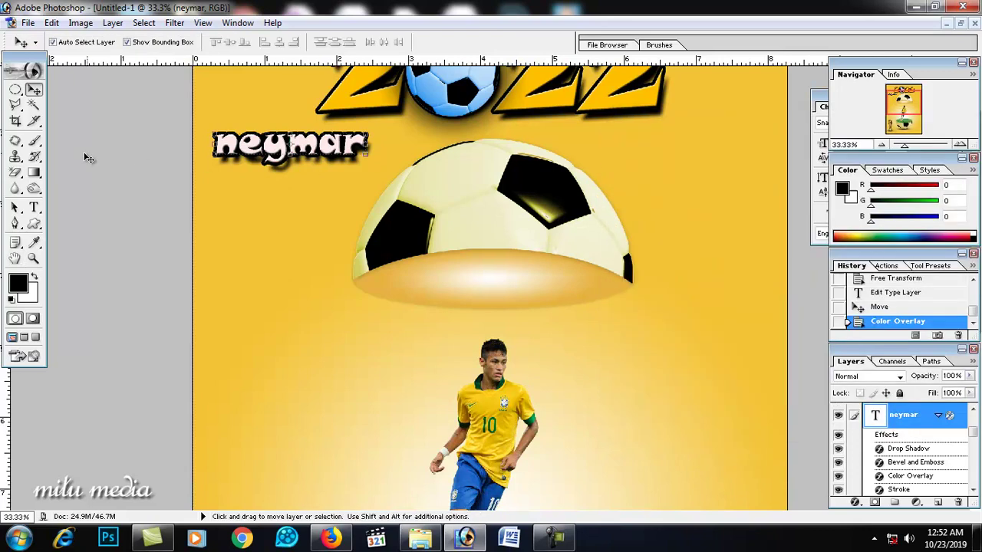
- Set the neymar text in Showcard Gothic capitals and shift it slightly left and down
{"action": "left_click", "coordinate": [34, 207]}
{"action": "left_click", "coordinate": [209, 154]}
{"action": "key", "text": "ctrl+a"}
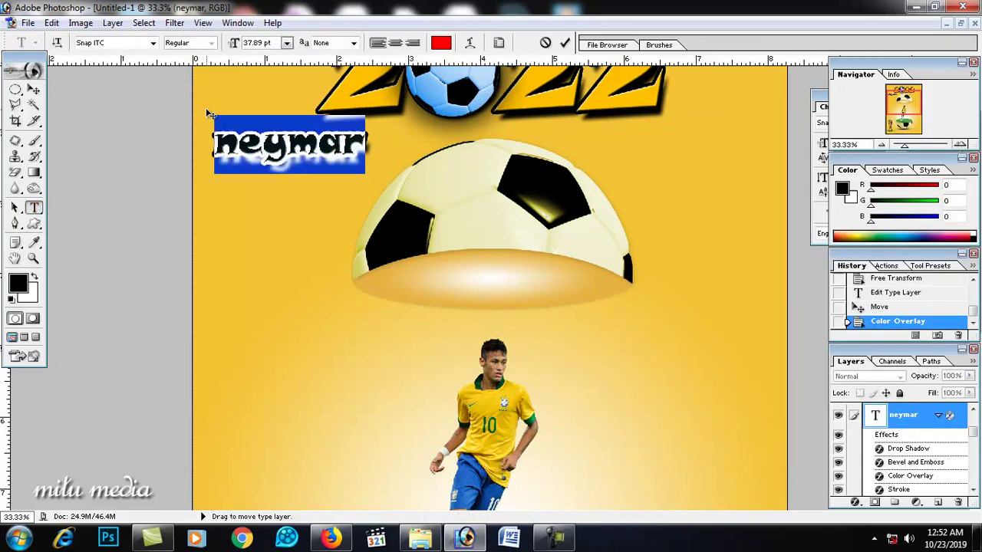
{"action": "key", "text": "Up"}
{"action": "key", "text": "Up"}
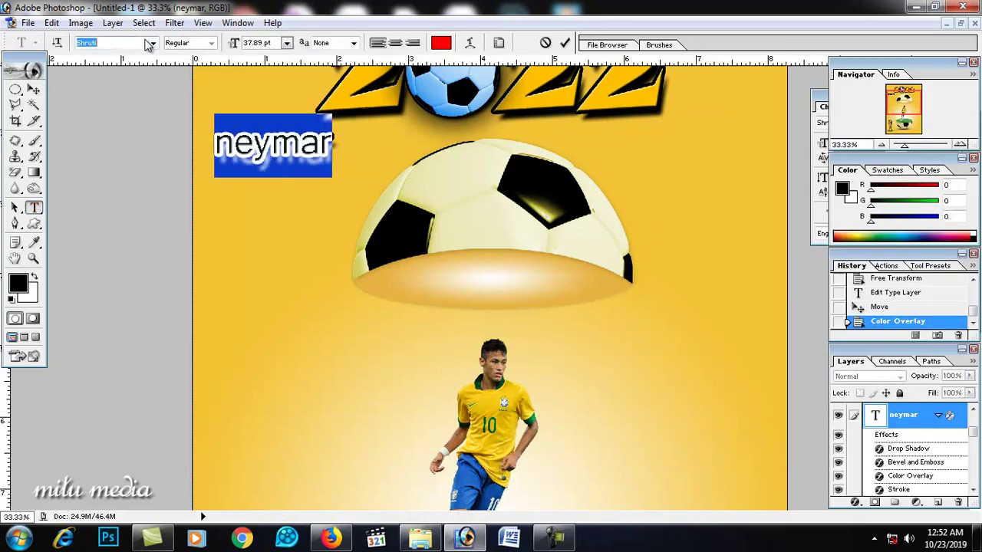
{"action": "key", "text": "Up"}
{"action": "key", "text": "Up"}
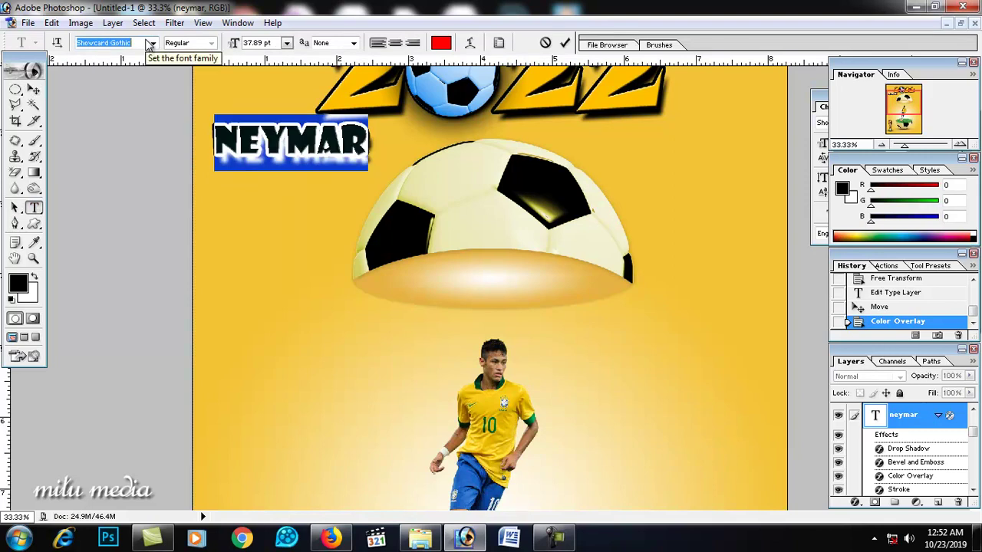
{"action": "left_click", "coordinate": [34, 90]}
{"action": "left_click_drag", "start_coordinate": [270, 136], "coordinate": [262, 143]}
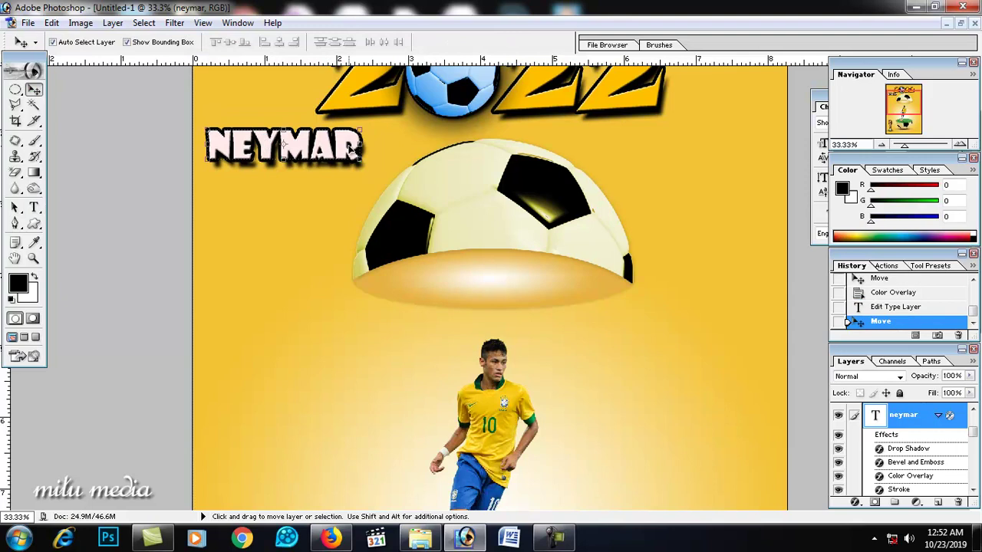
{"action": "key", "text": "ctrl+minus"}
{"action": "key", "text": "ctrl+minus"}
- Reposition and slightly resize the NEYMAR text, ending at the middle left of the poster
{"action": "left_click", "coordinate": [636, 238]}
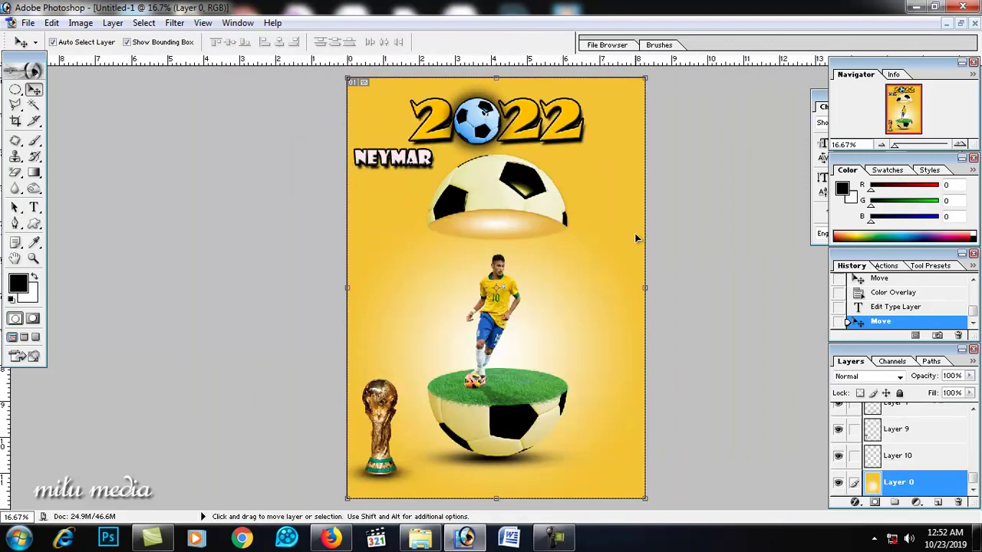
{"action": "mouse_move", "coordinate": [408, 159]}
{"action": "left_mouse_down"}
{"action": "mouse_move", "coordinate": [447, 369]}
{"action": "mouse_move", "coordinate": [422, 482]}
{"action": "mouse_move", "coordinate": [385, 491]}
{"action": "left_mouse_up"}
{"action": "key", "text": "Return"}
{"action": "key", "text": "ctrl+t"}
{"action": "key", "text": "Return"}
{"action": "key", "text": "Up"}
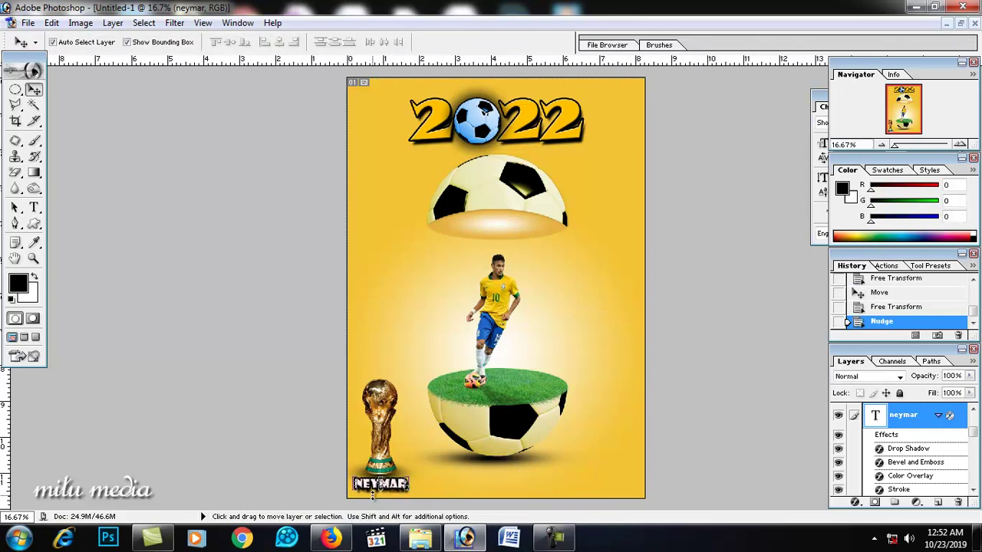
{"action": "left_click_drag", "start_coordinate": [393, 488], "coordinate": [414, 225]}
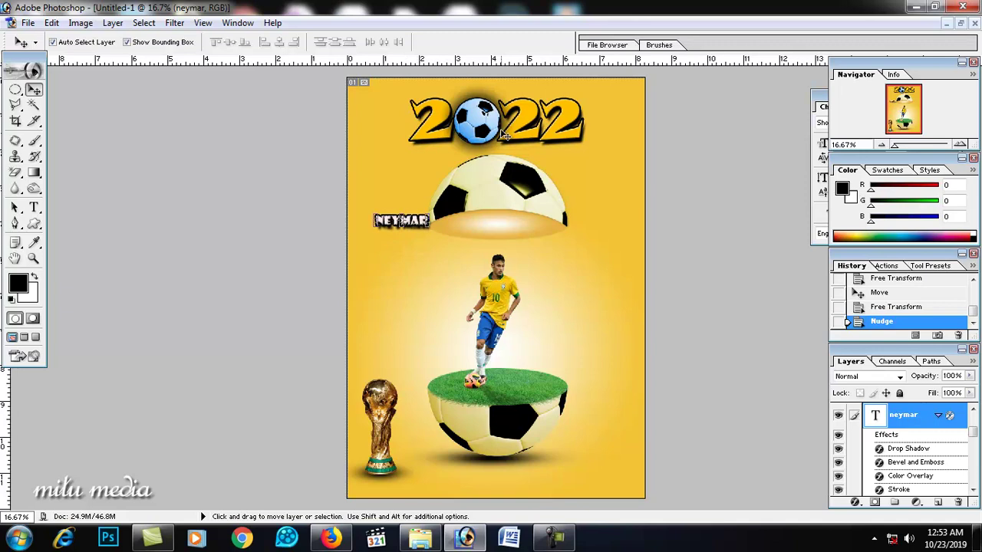
- Drag the 2022 graphic's layer to the poster bottom and move NEYMAR to the top
{"action": "left_click", "coordinate": [477, 123]}
{"action": "right_click", "coordinate": [535, 121]}
{"action": "left_click", "coordinate": [564, 141]}
{"action": "mouse_move", "coordinate": [519, 109]}
{"action": "left_mouse_down"}
{"action": "mouse_move", "coordinate": [481, 454]}
{"action": "mouse_move", "coordinate": [480, 439]}
{"action": "left_mouse_up"}
{"action": "mouse_move", "coordinate": [404, 223]}
{"action": "left_mouse_down"}
{"action": "mouse_move", "coordinate": [412, 130]}
{"action": "mouse_move", "coordinate": [560, 146]}
{"action": "left_mouse_up"}
- Enlarge NEYMAR into big lettering centred across the top of the poster
{"action": "key", "text": "ctrl+t"}
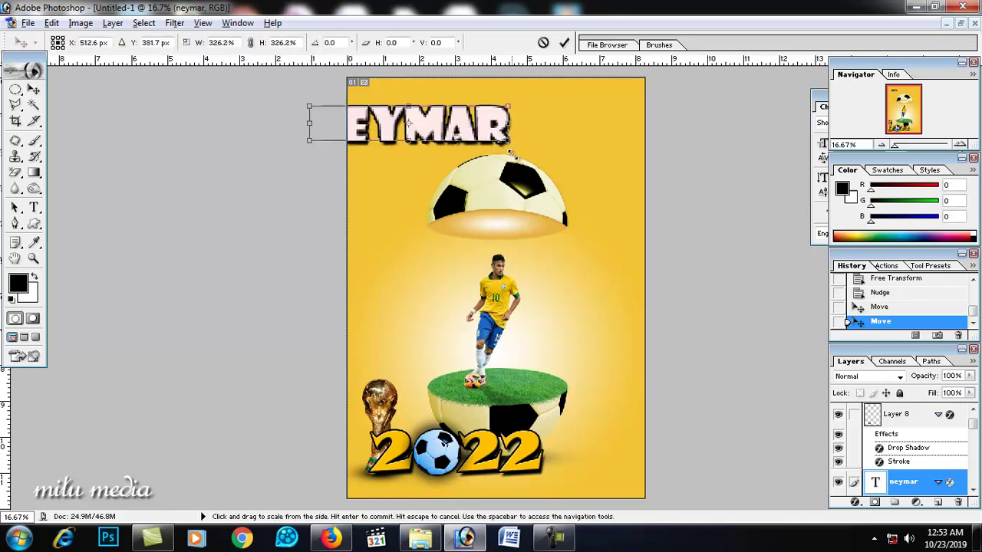
{"action": "key", "text": "Return"}
{"action": "left_click_drag", "start_coordinate": [488, 123], "coordinate": [518, 121]}
{"action": "scroll", "coordinate": [499, 400], "scroll_direction": "up", "scroll_amount": 1}
- Shrink the 2022 graphic to about half, then smaller, and nudge it right
{"action": "left_click", "coordinate": [464, 471]}
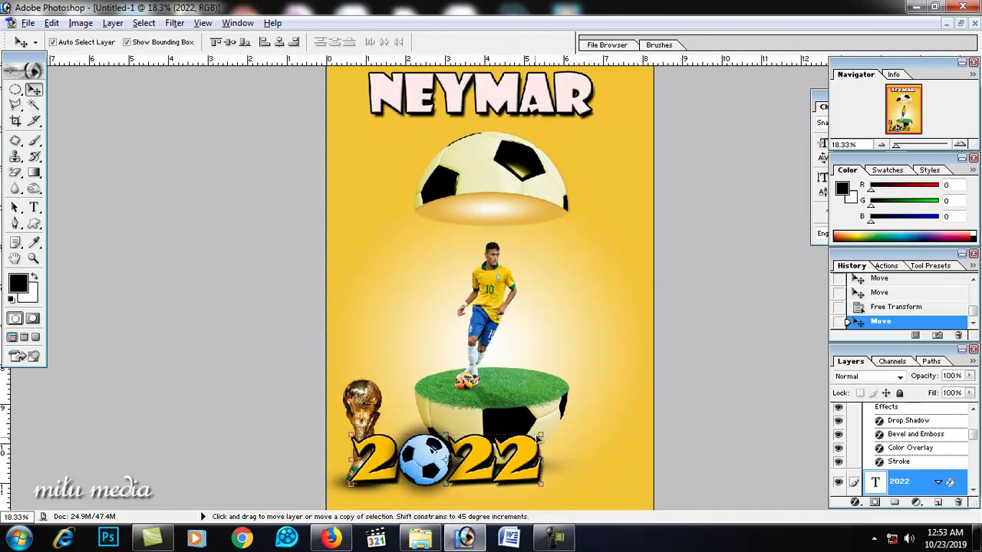
{"action": "key", "text": "ctrl+t"}
{"action": "mouse_move", "coordinate": [542, 431]}
{"action": "left_mouse_down"}
{"action": "mouse_move", "coordinate": [384, 497]}
{"action": "mouse_move", "coordinate": [390, 483]}
{"action": "left_mouse_up"}
{"action": "key", "text": "Return"}
{"action": "key", "text": "ctrl+t"}
{"action": "key", "text": "Return"}
{"action": "key", "text": "Right"}
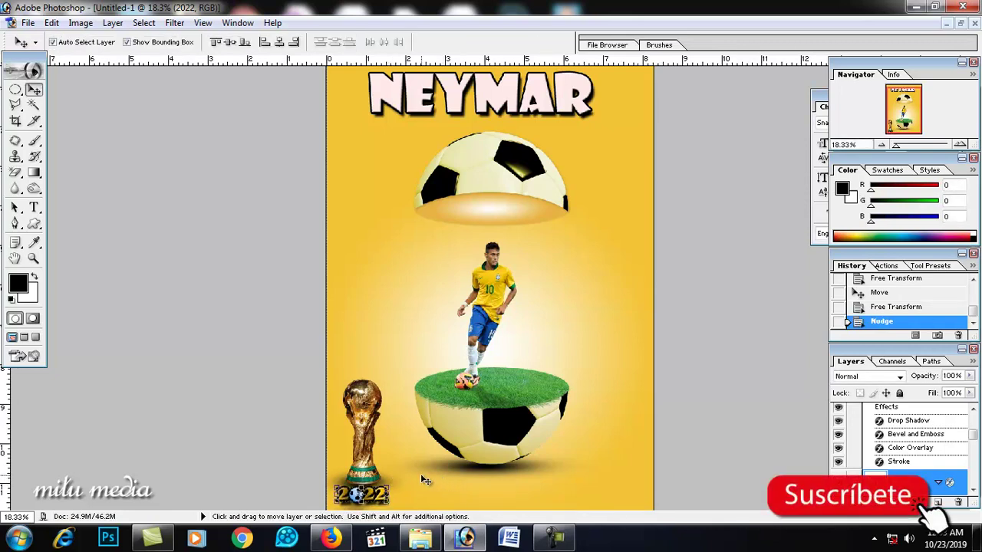
- Reselect the 2022 layer, then select the NEYMAR title layer
{"action": "left_click", "coordinate": [449, 481]}
{"action": "left_click", "coordinate": [379, 500]}
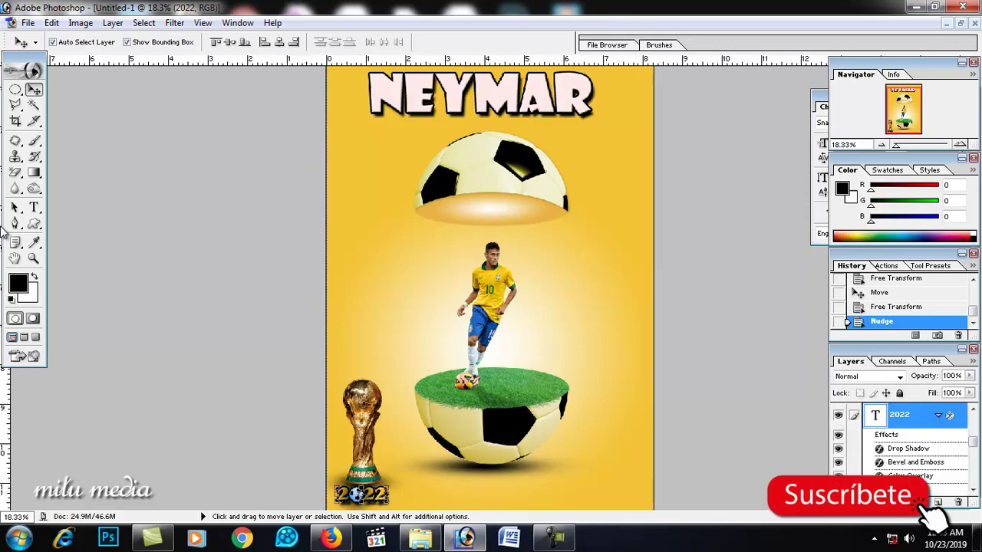
{"action": "scroll", "coordinate": [505, 133], "scroll_direction": "up", "scroll_amount": 1}
{"action": "left_click", "coordinate": [506, 107]}
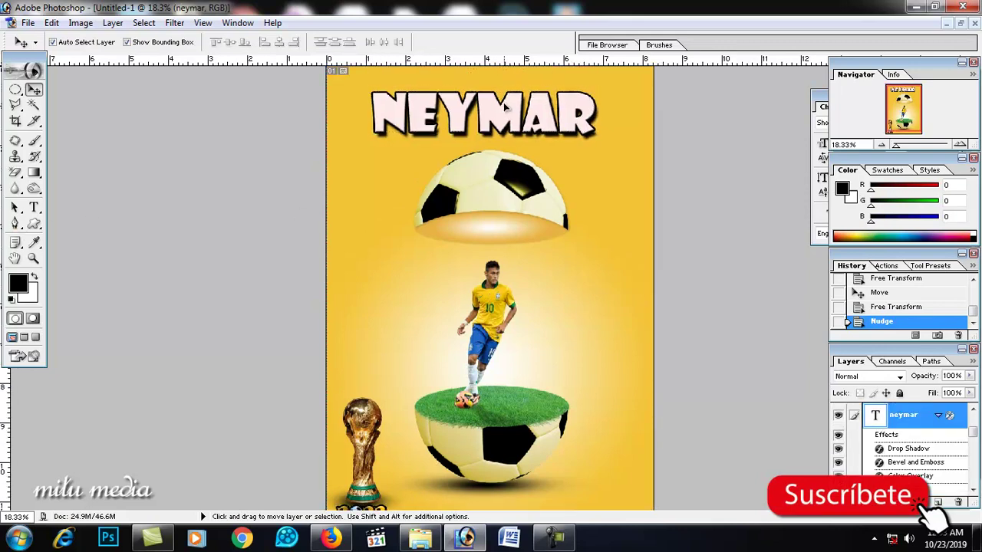